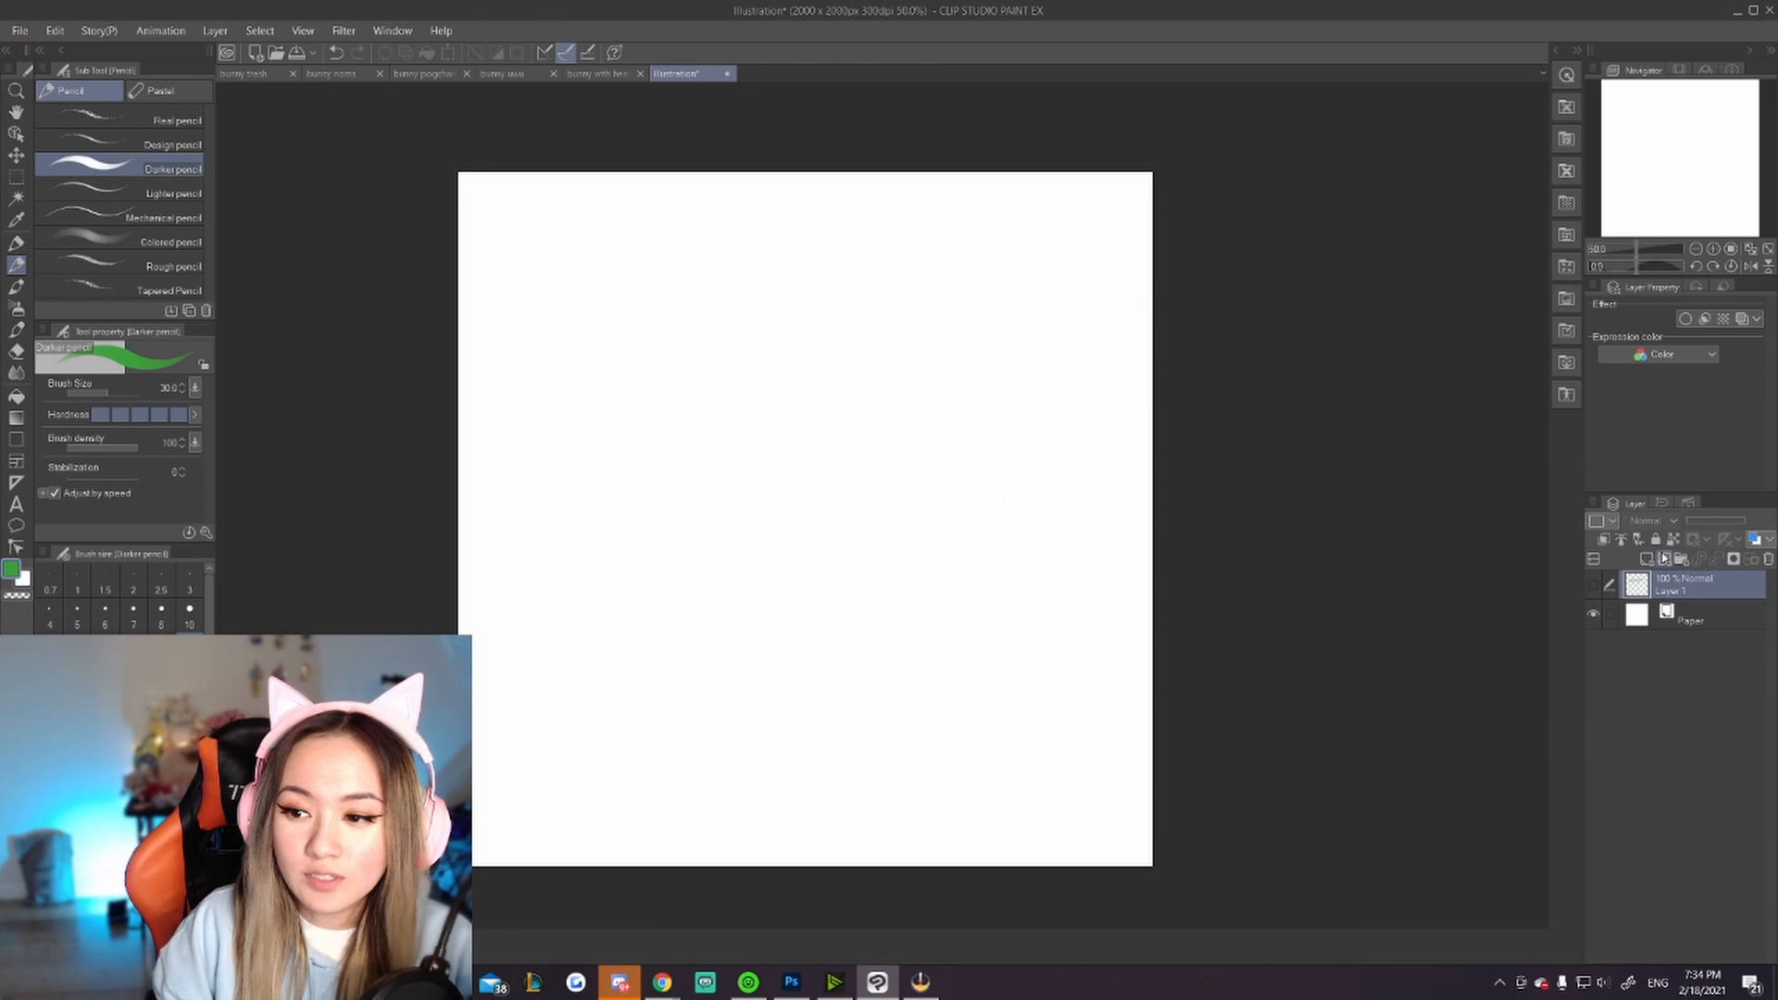
Step: Add a new layer and try sketching a rough box outline in green pencil, undoing its strokes
{"action": "left_click", "coordinate": [1647, 560]}
{"action": "left_click_drag", "start_coordinate": [713, 306], "coordinate": [705, 649]}
{"action": "key", "text": "ctrl+z"}
{"action": "mouse_move", "coordinate": [709, 665]}
{"action": "left_mouse_down"}
{"action": "mouse_move", "coordinate": [895, 643]}
{"action": "mouse_move", "coordinate": [875, 345]}
{"action": "left_mouse_up"}
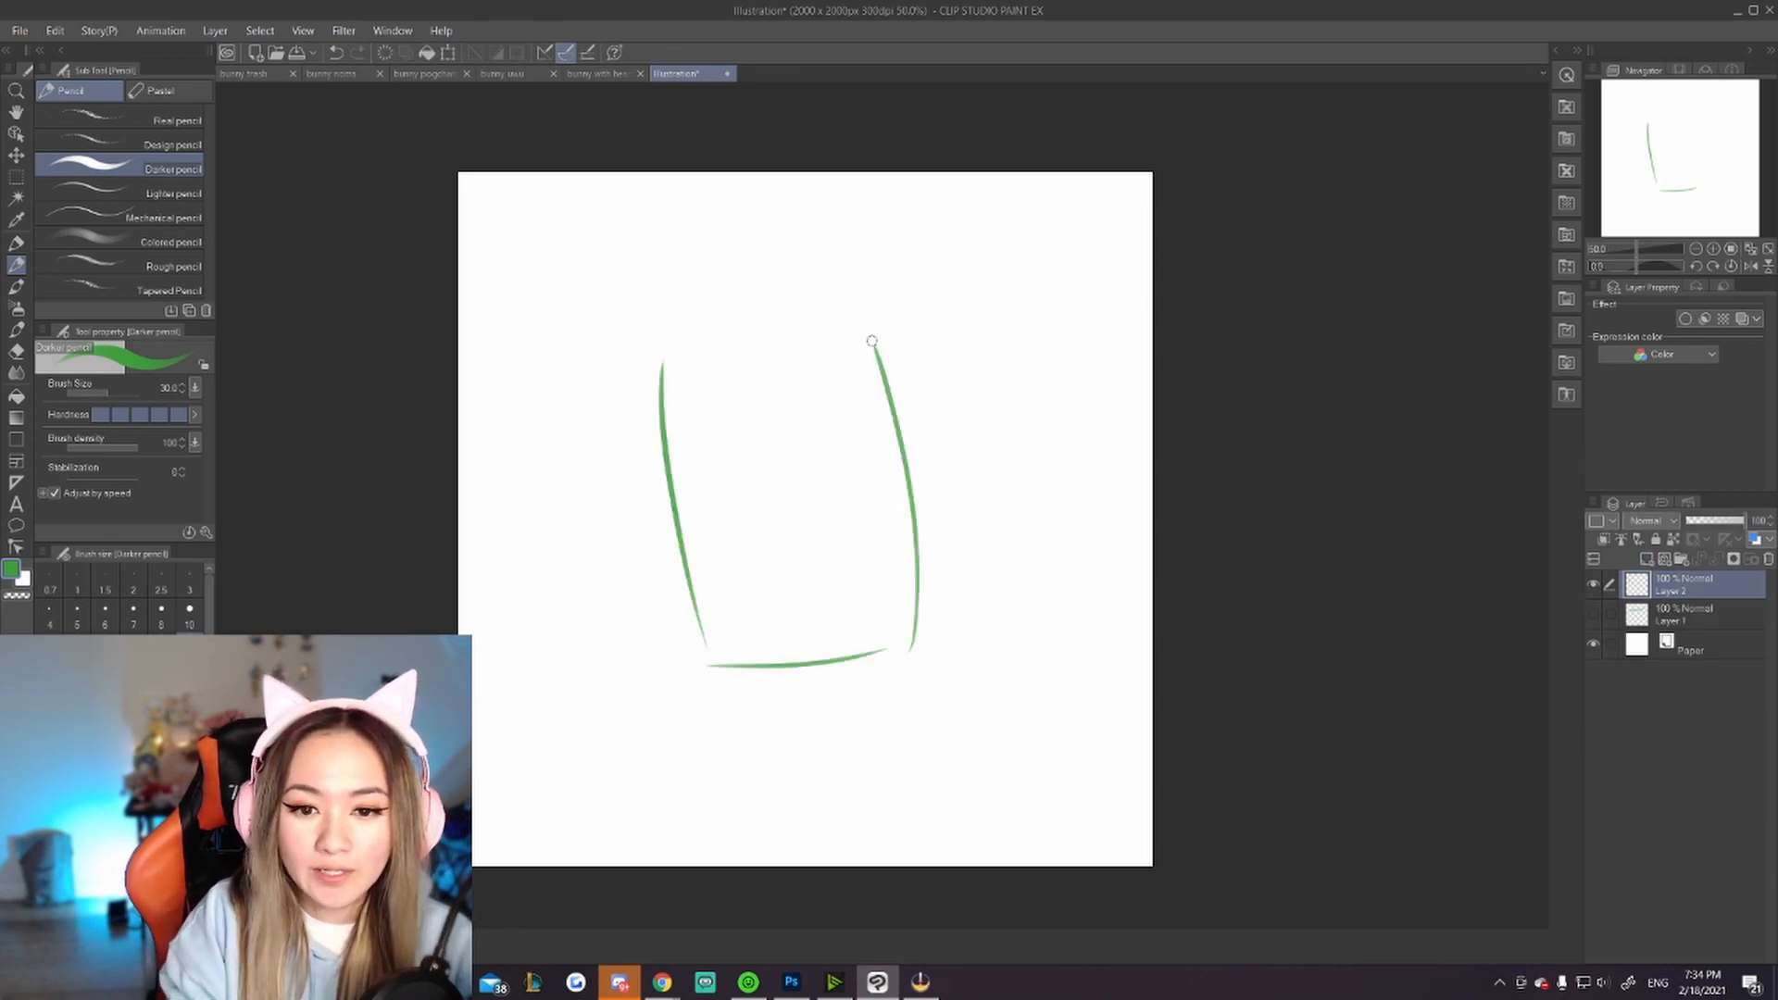
{"action": "left_click_drag", "start_coordinate": [654, 368], "coordinate": [891, 346]}
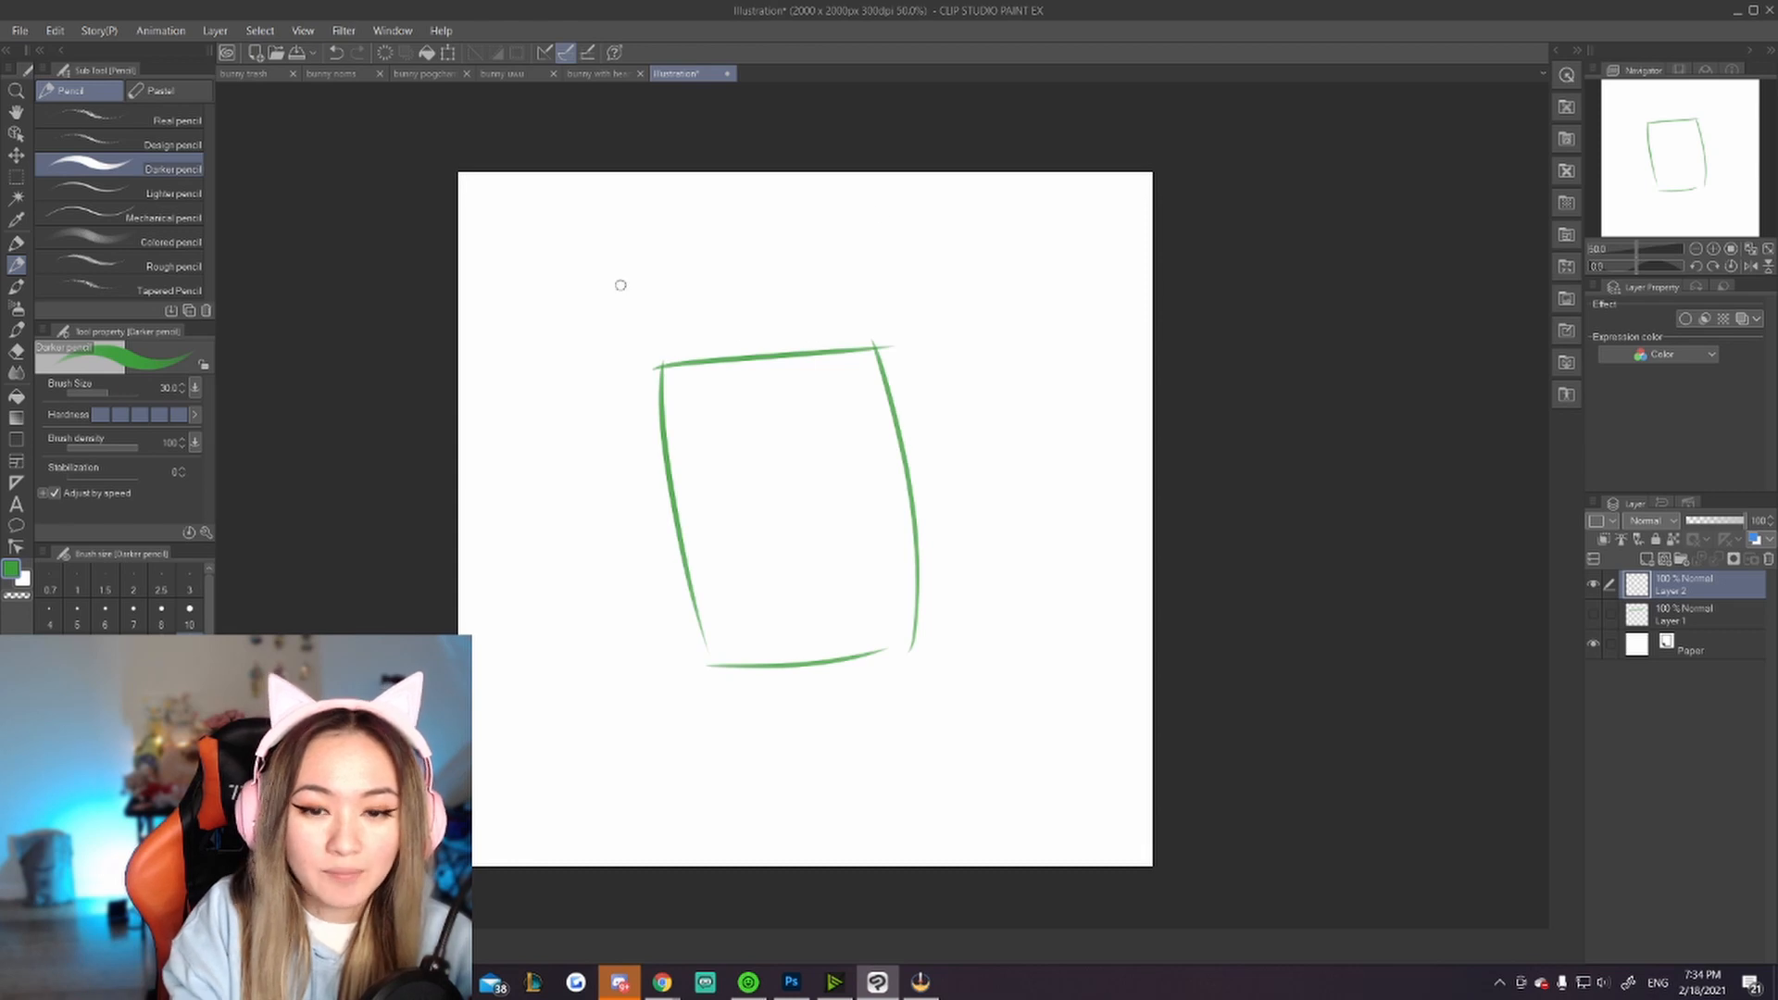
{"action": "key", "text": "ctrl+z"}
{"action": "key", "text": "ctrl+z"}
{"action": "key", "text": "ctrl+z"}
{"action": "key", "text": "ctrl+z"}
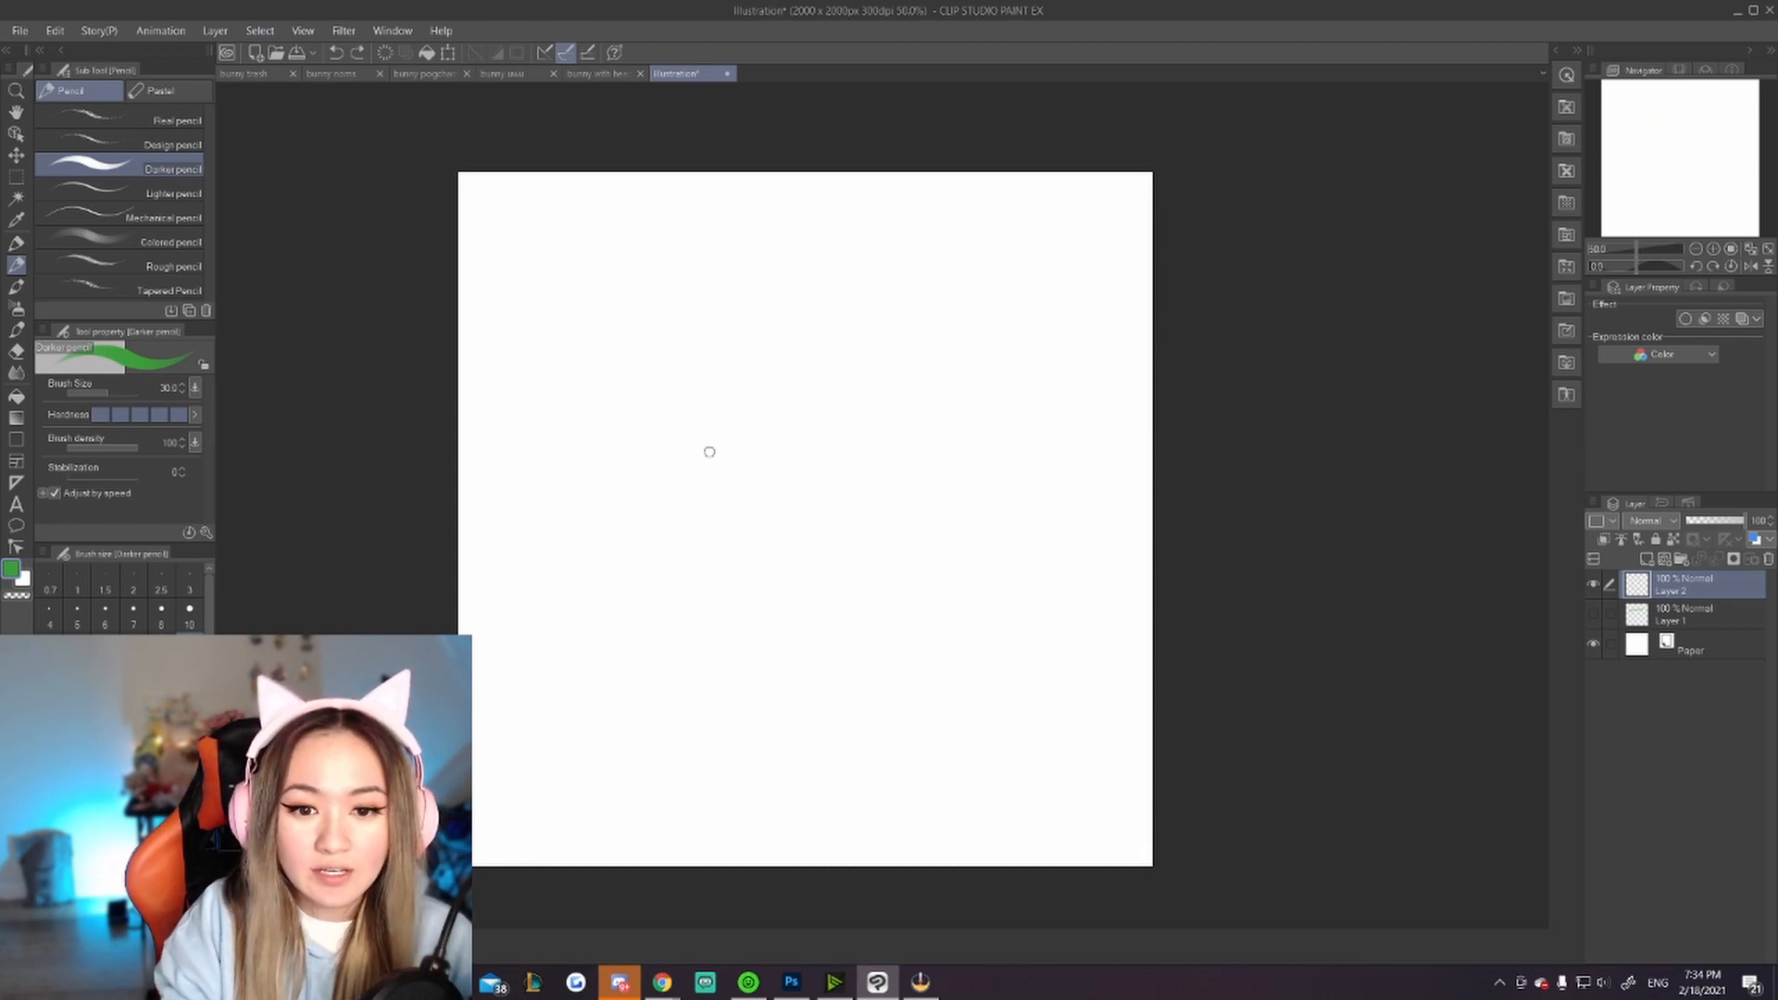
Step: Sketch a boba tea cup with a straw and bubble dots on the new layer
{"action": "mouse_move", "coordinate": [718, 405]}
{"action": "left_mouse_down"}
{"action": "mouse_move", "coordinate": [745, 544]}
{"action": "mouse_move", "coordinate": [815, 559]}
{"action": "mouse_move", "coordinate": [876, 543]}
{"action": "mouse_move", "coordinate": [870, 392]}
{"action": "left_mouse_up"}
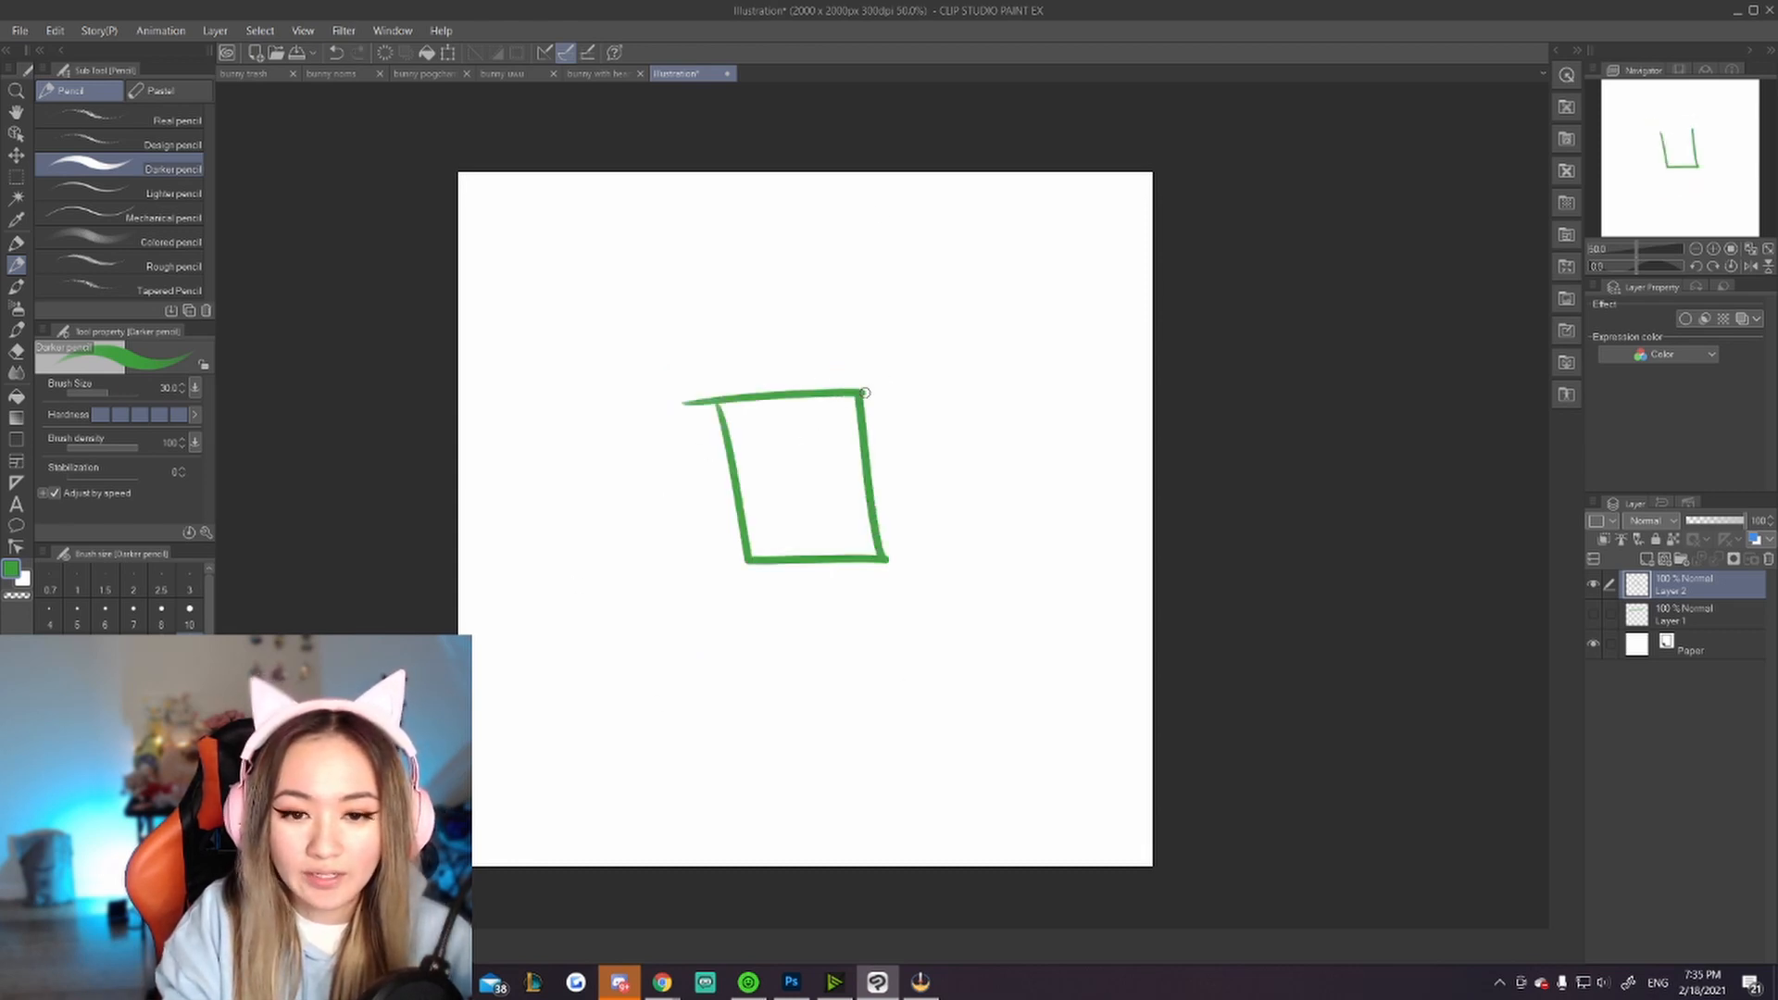
{"action": "mouse_move", "coordinate": [760, 396]}
{"action": "left_mouse_down"}
{"action": "mouse_move", "coordinate": [762, 347]}
{"action": "mouse_move", "coordinate": [783, 381]}
{"action": "left_mouse_up"}
{"action": "left_click", "coordinate": [773, 527]}
{"action": "left_click", "coordinate": [805, 540]}
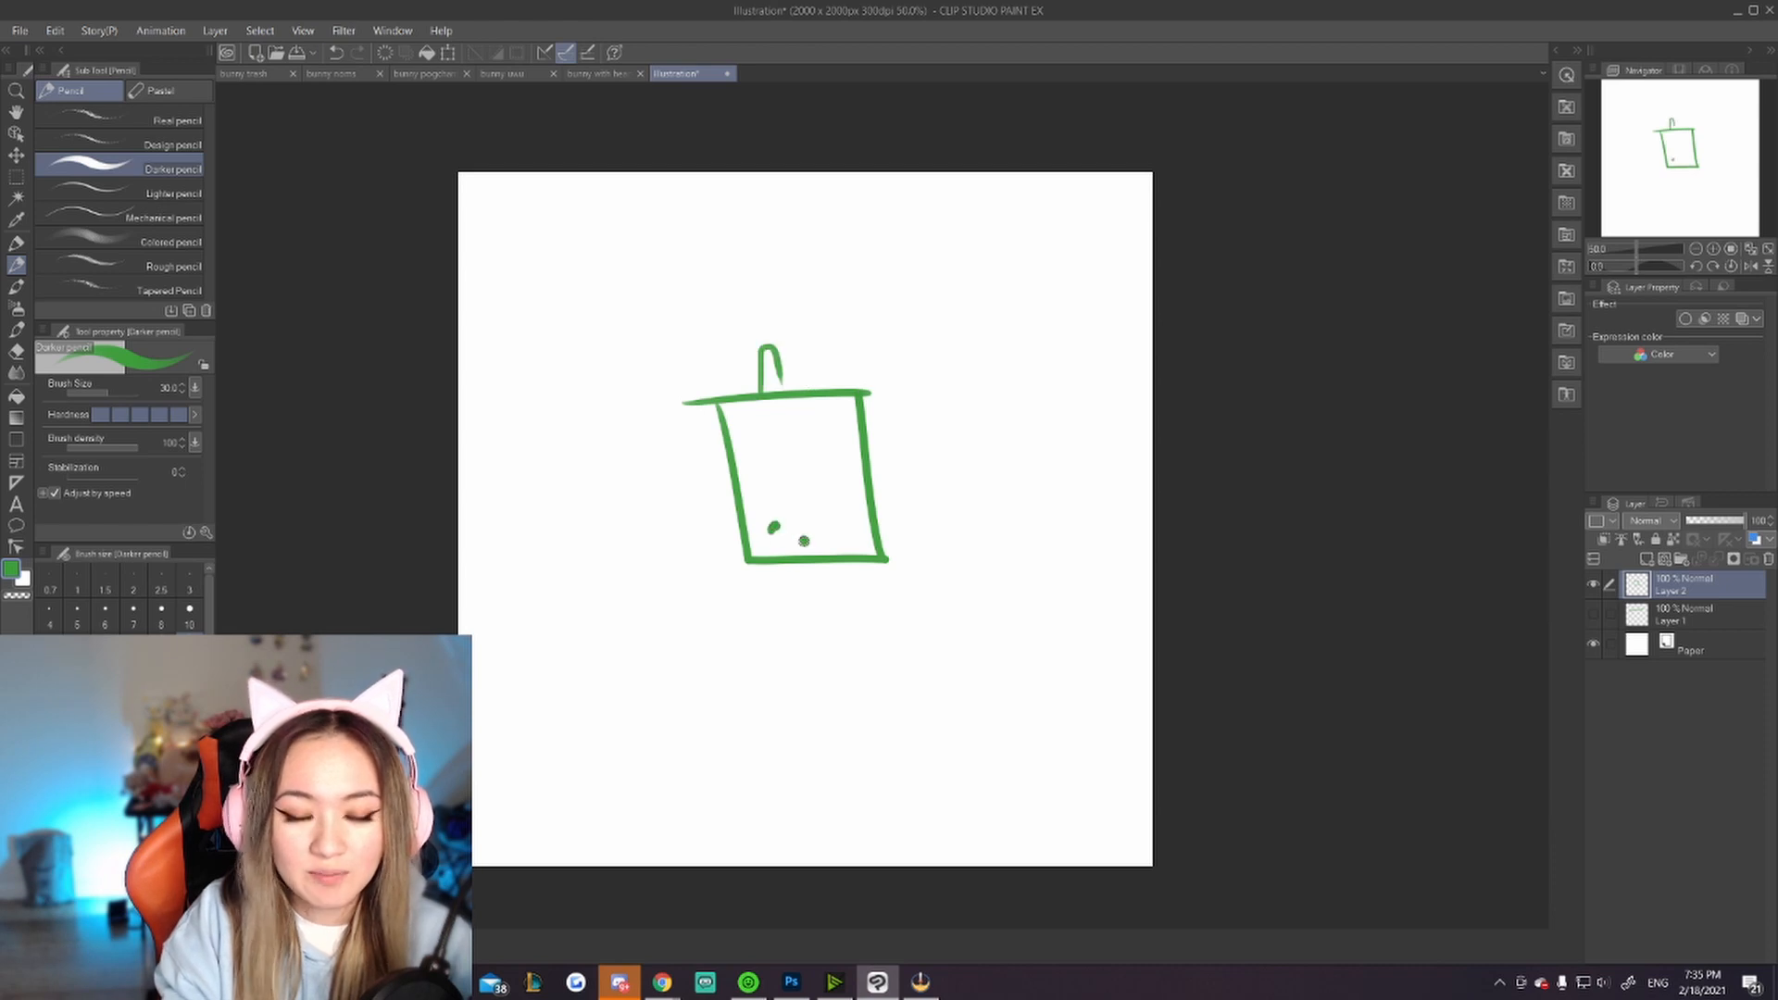
{"action": "left_click", "coordinate": [808, 512]}
{"action": "left_click", "coordinate": [847, 536]}
{"action": "left_click", "coordinate": [847, 506]}
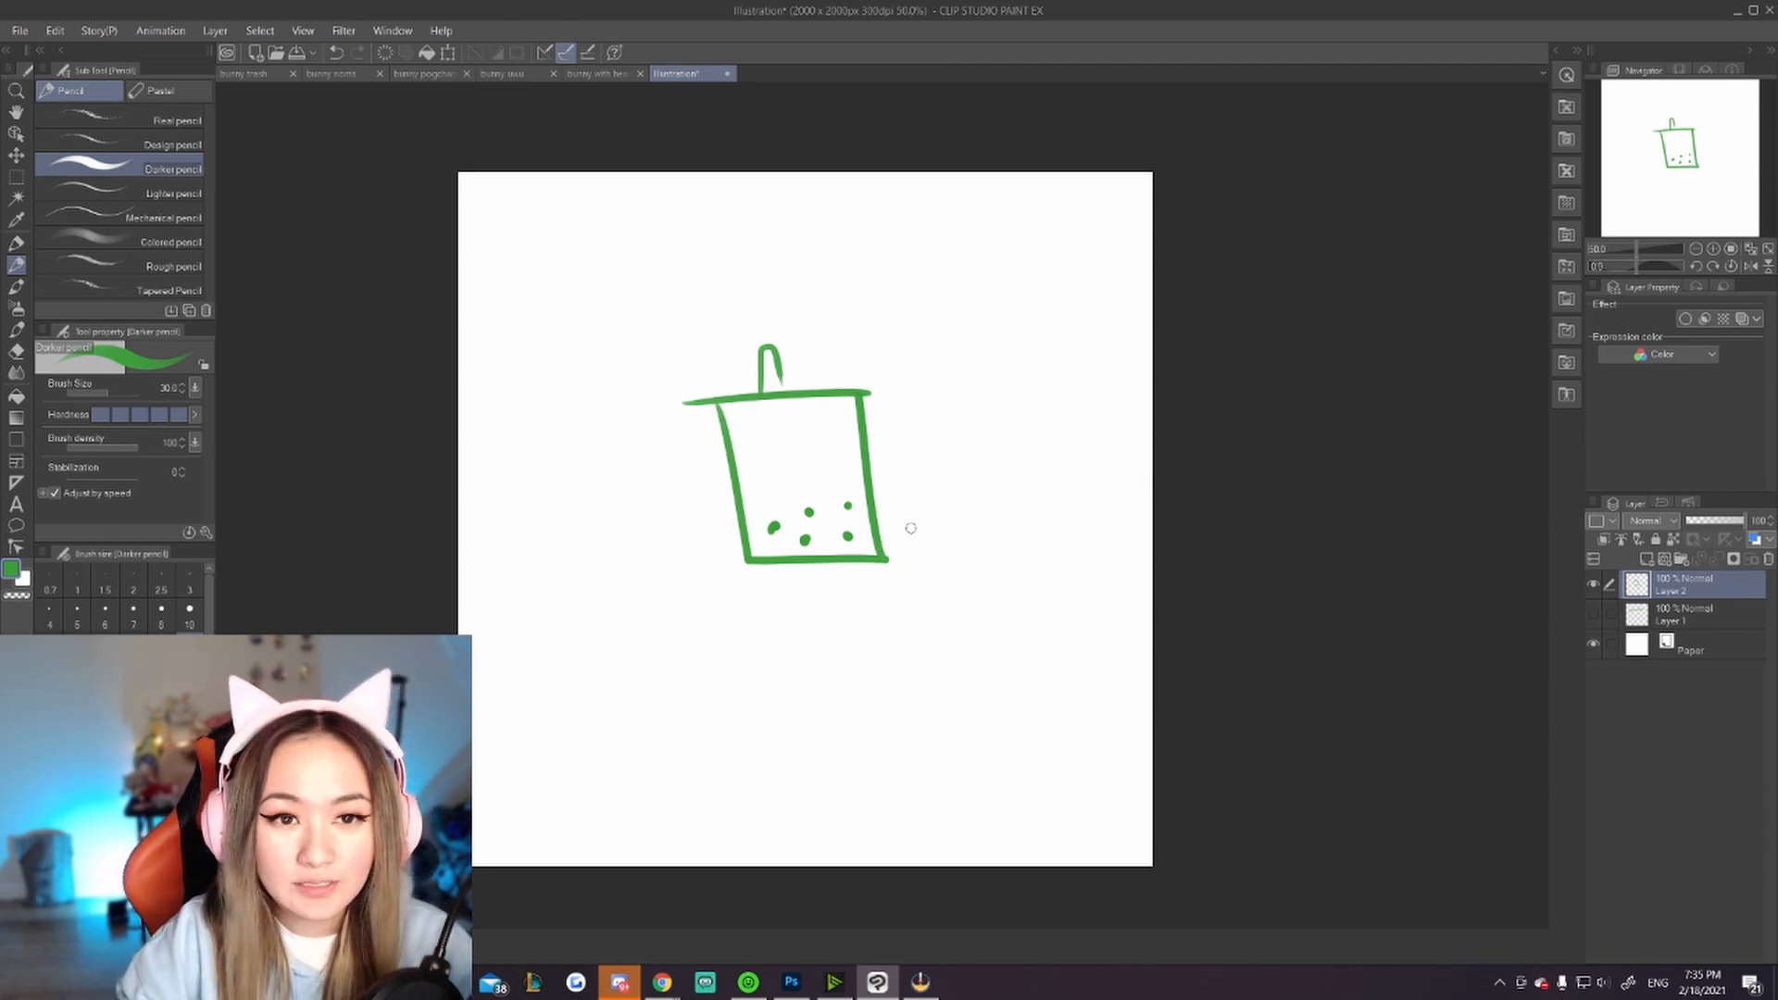
Step: Switch to the bunny noms canvas and merge the top sketch layer down
{"action": "left_click", "coordinate": [326, 74]}
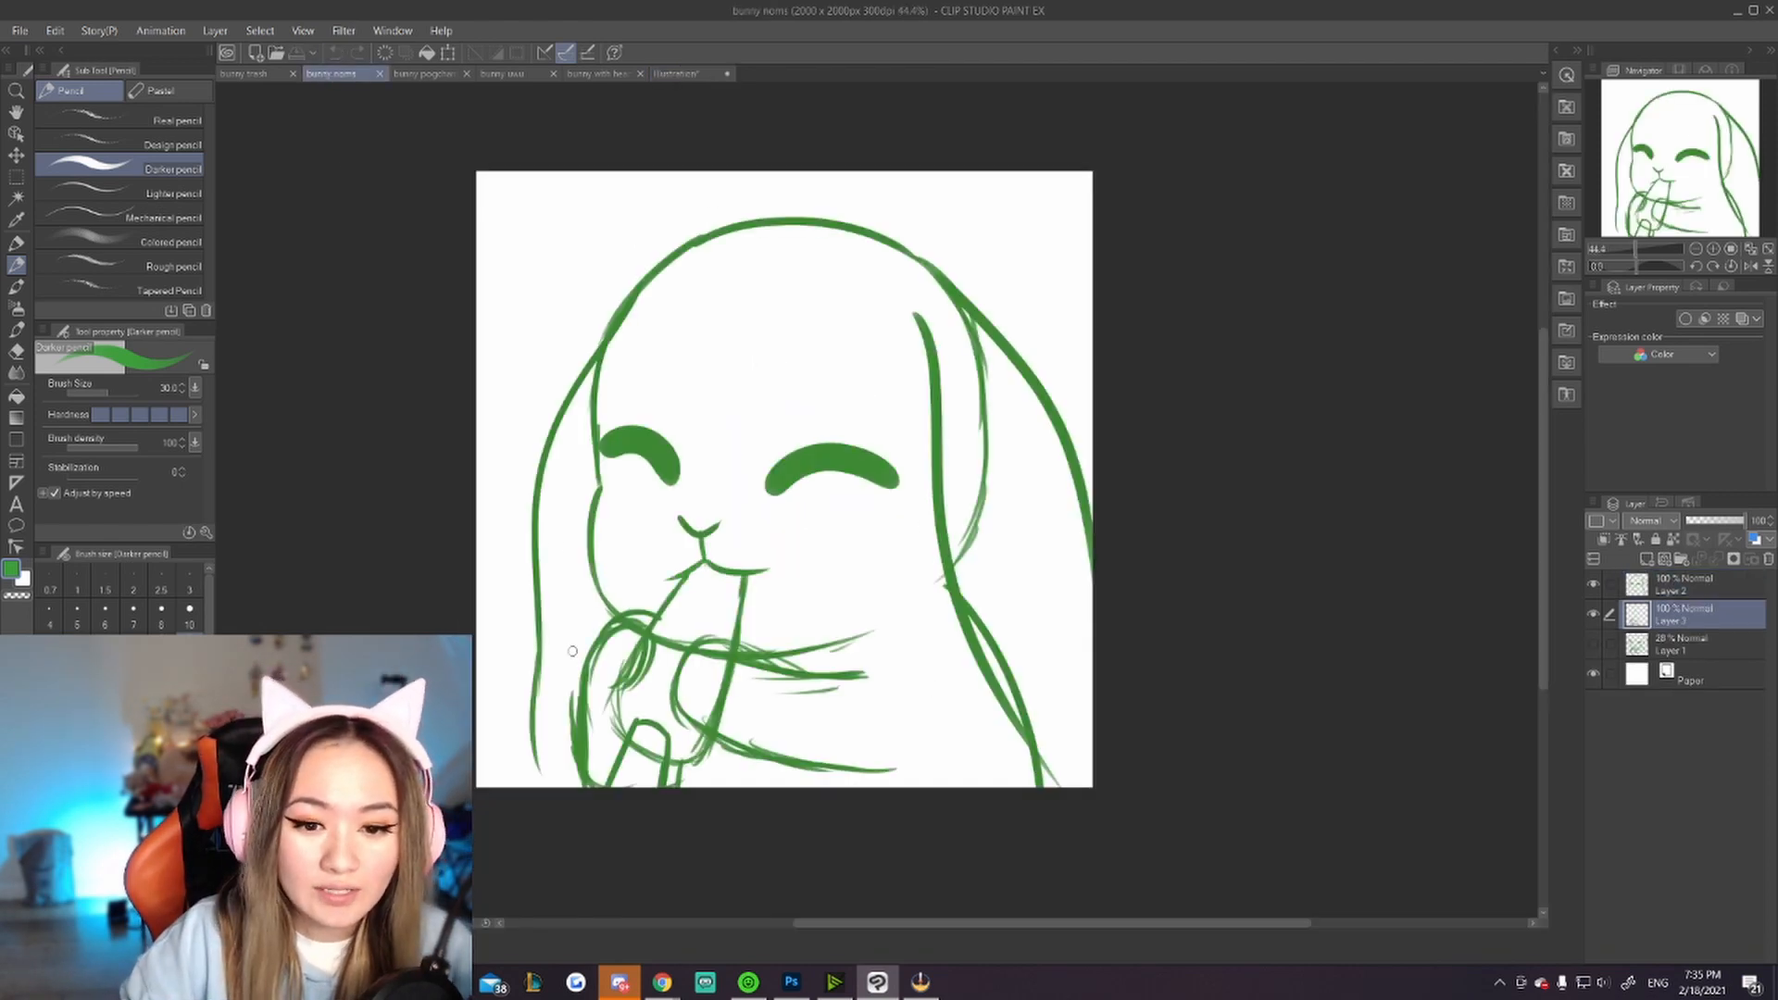
{"action": "scroll", "coordinate": [700, 671], "scroll_direction": "down", "scroll_amount": 4}
{"action": "scroll", "coordinate": [747, 626], "scroll_direction": "up", "scroll_amount": 3}
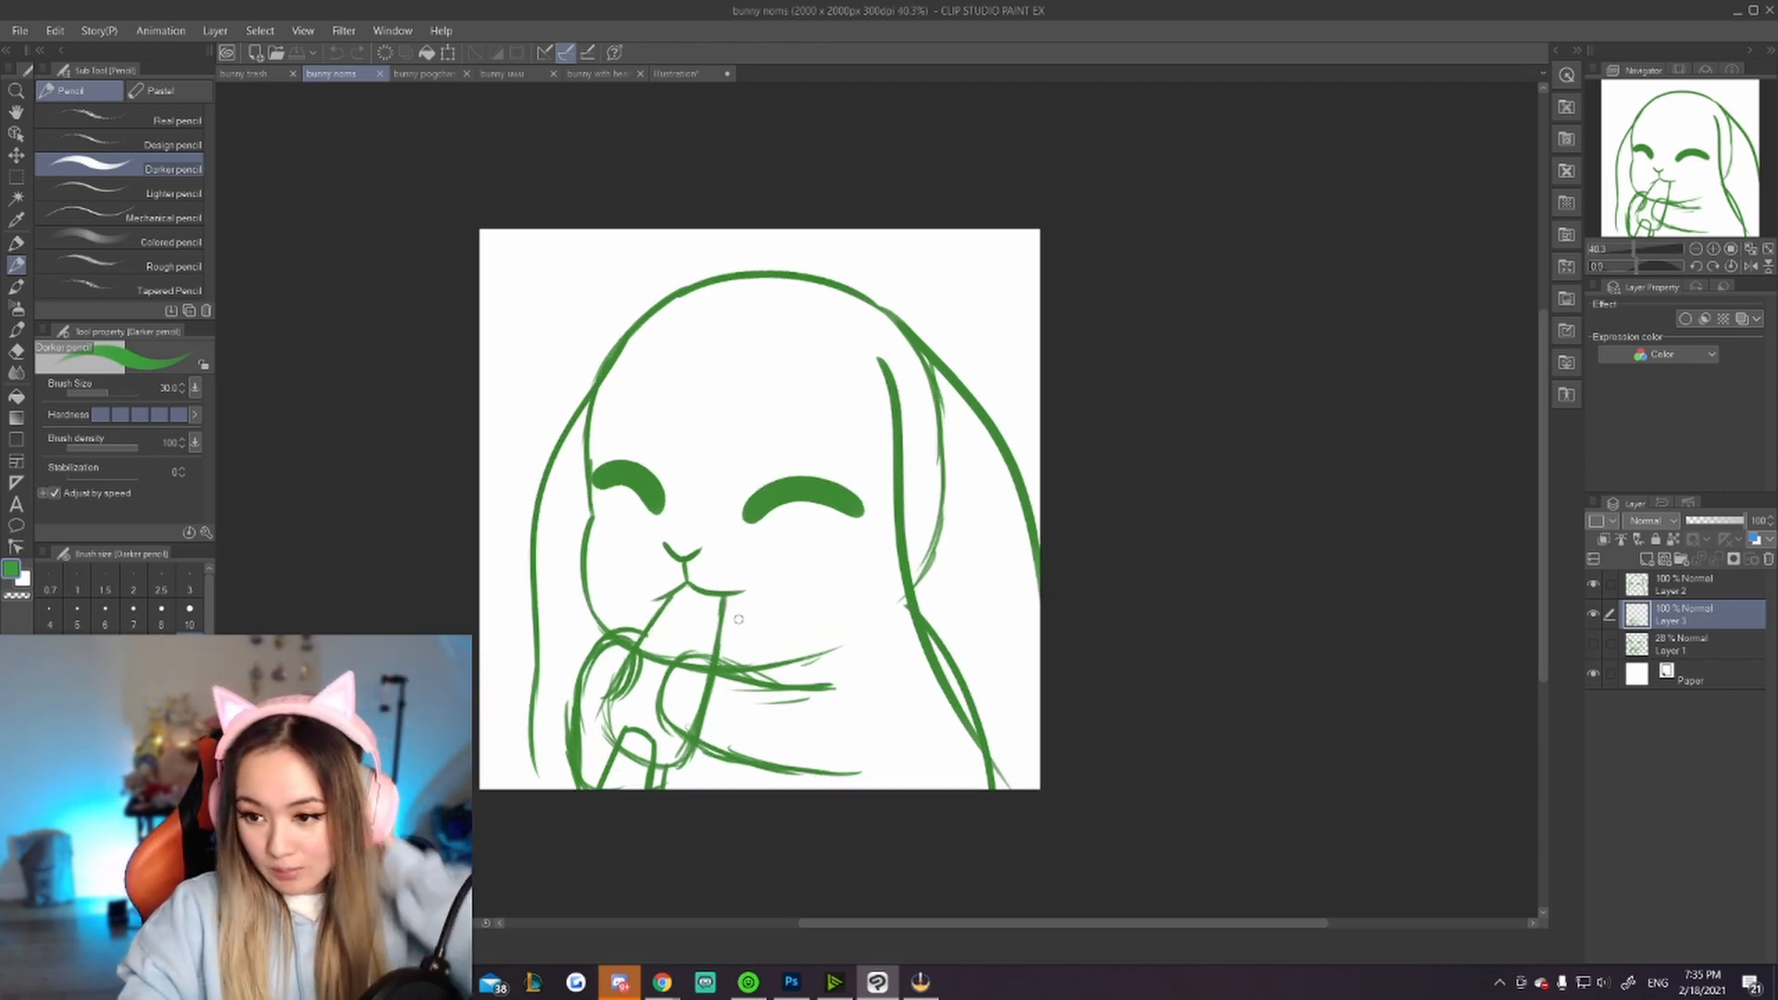
{"action": "left_click", "coordinate": [1734, 585]}
{"action": "key", "text": "ctrl+e"}
Step: Lower the merged sketch layer's opacity to 27% and add a new layer for inking with the G-pen
{"action": "left_click", "coordinate": [1701, 522]}
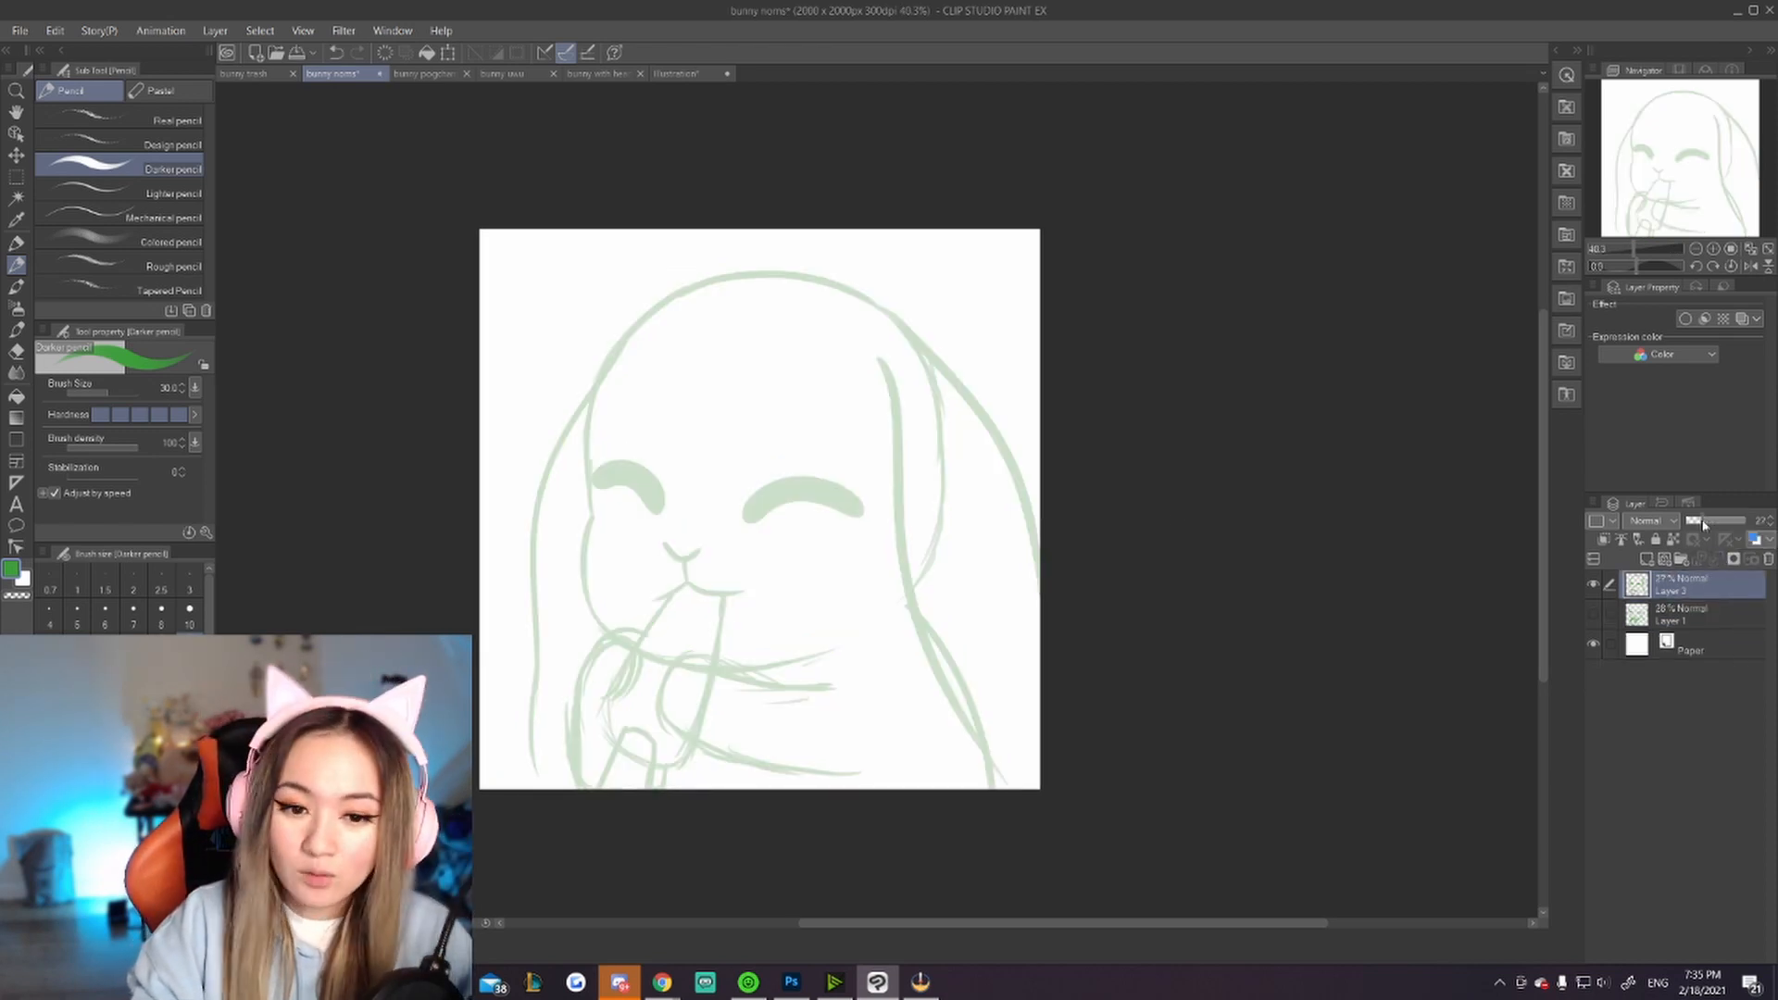
{"action": "left_click", "coordinate": [1646, 559]}
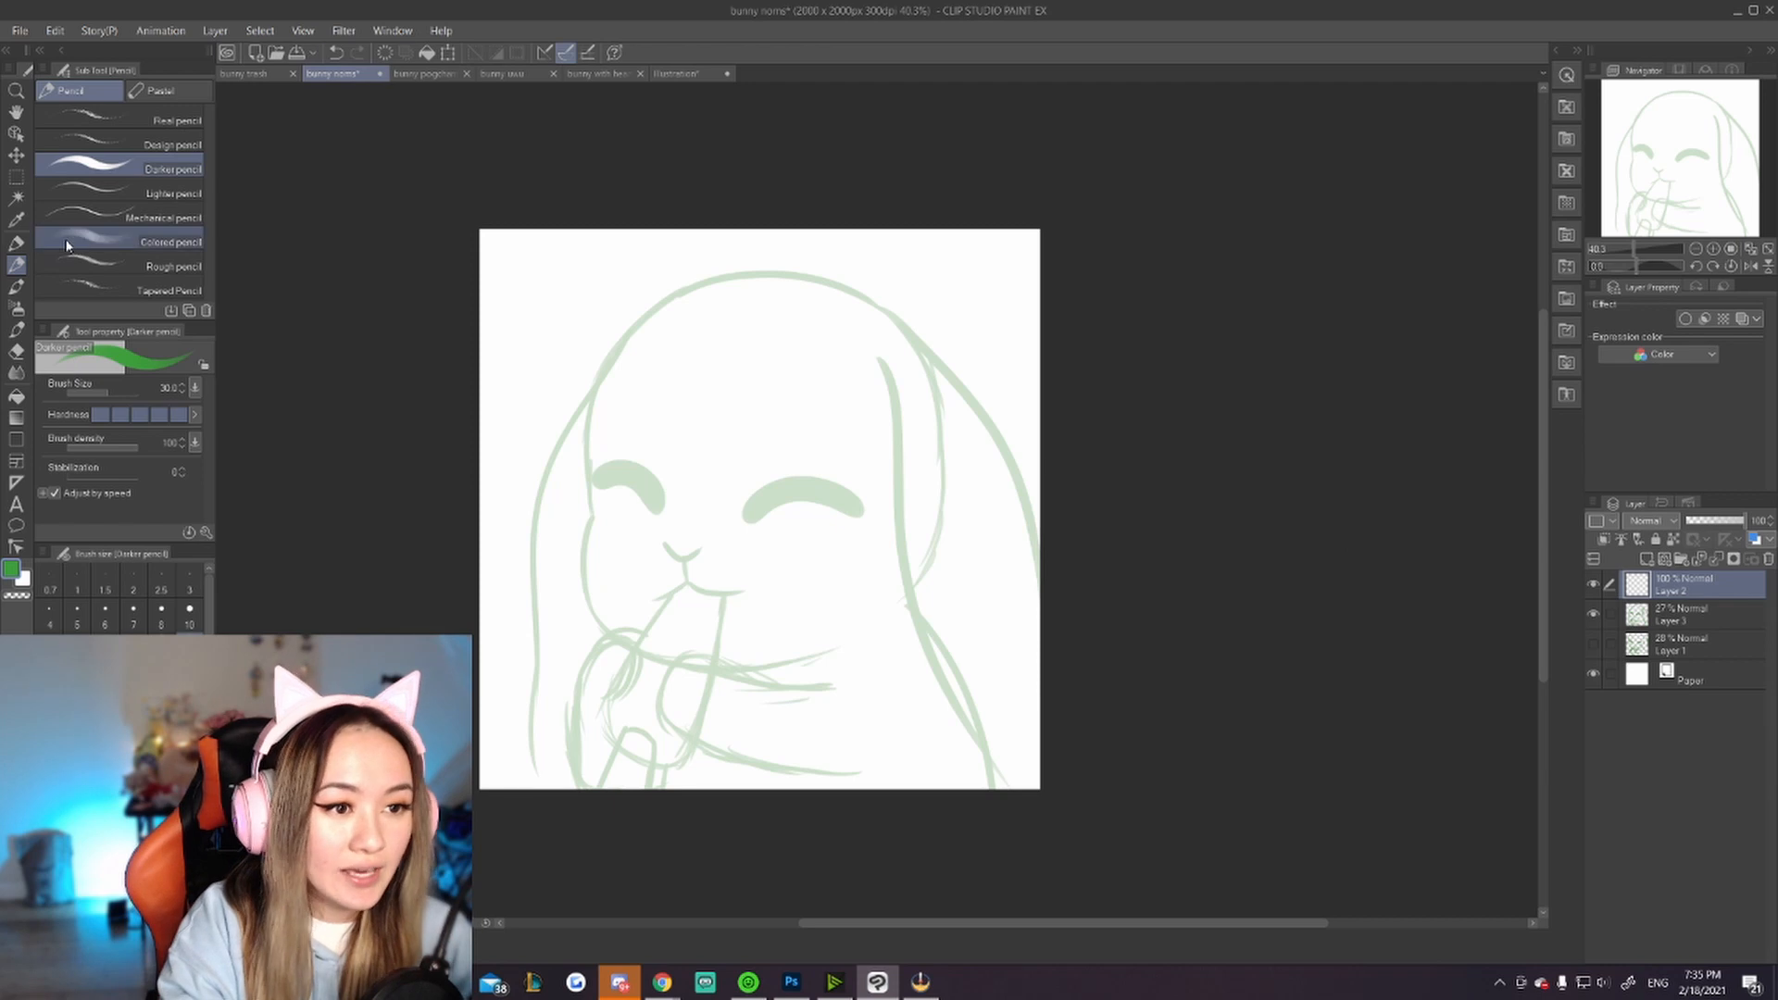
{"action": "left_click", "coordinate": [16, 243]}
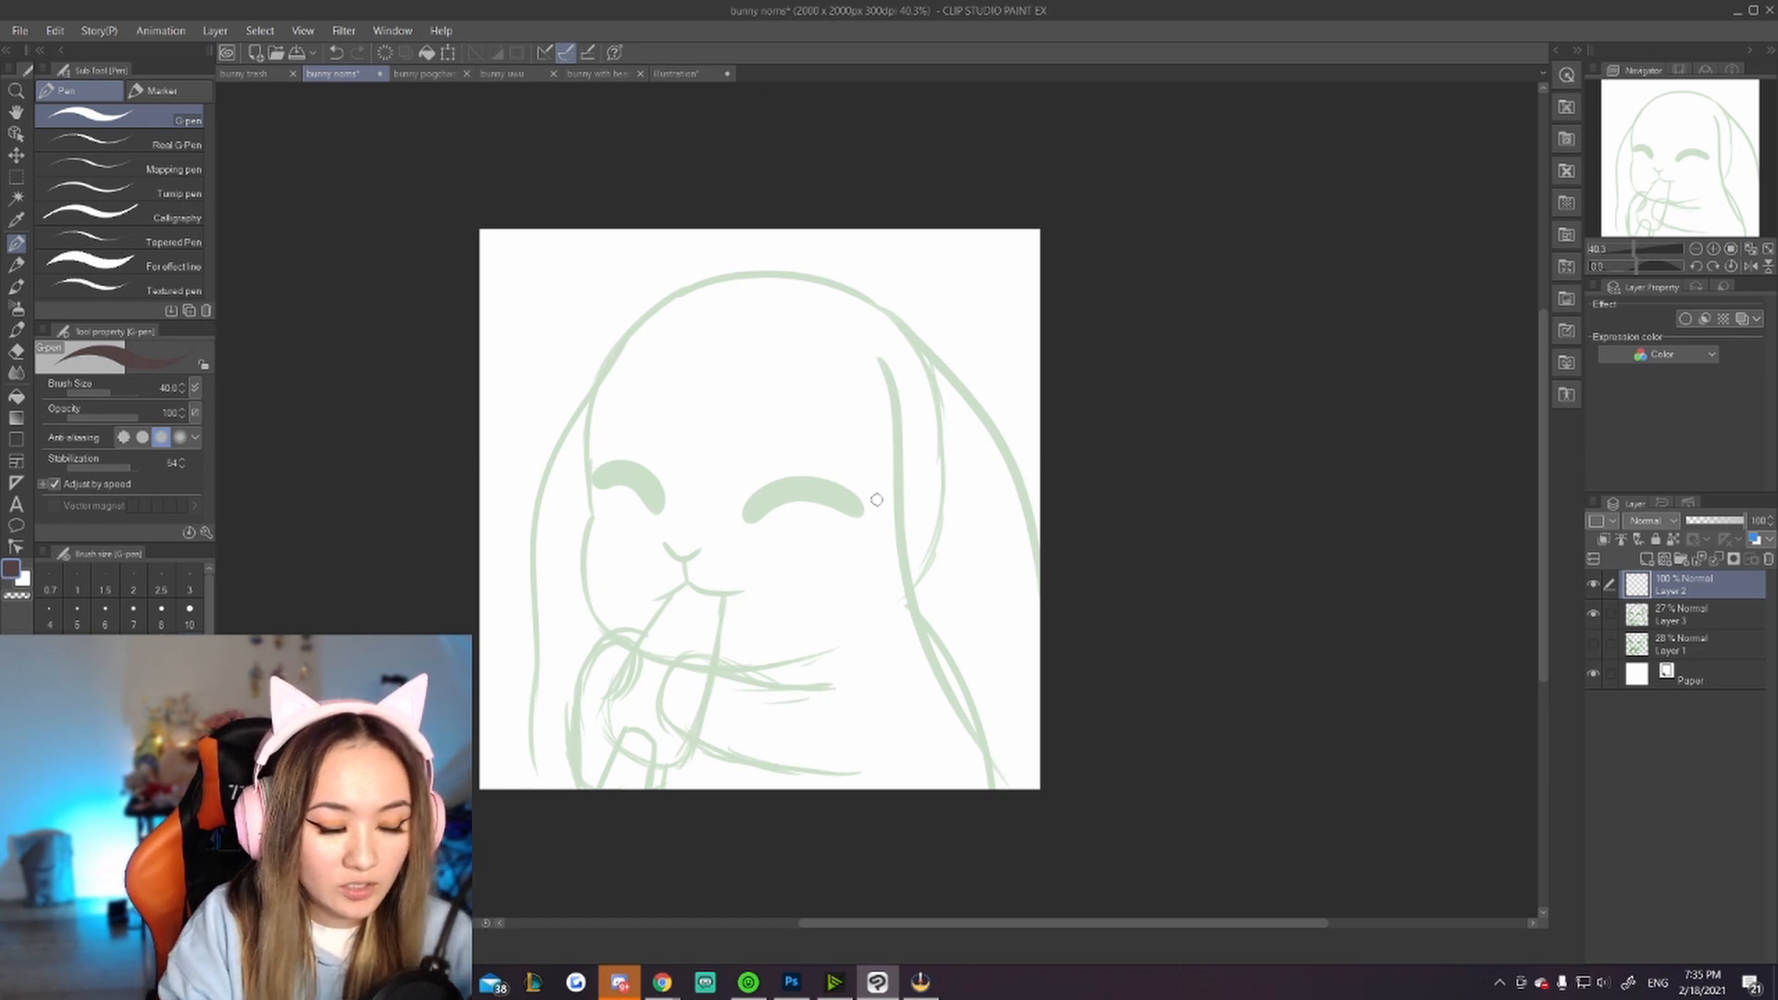
{"action": "left_click_drag", "start_coordinate": [575, 333], "coordinate": [524, 590]}
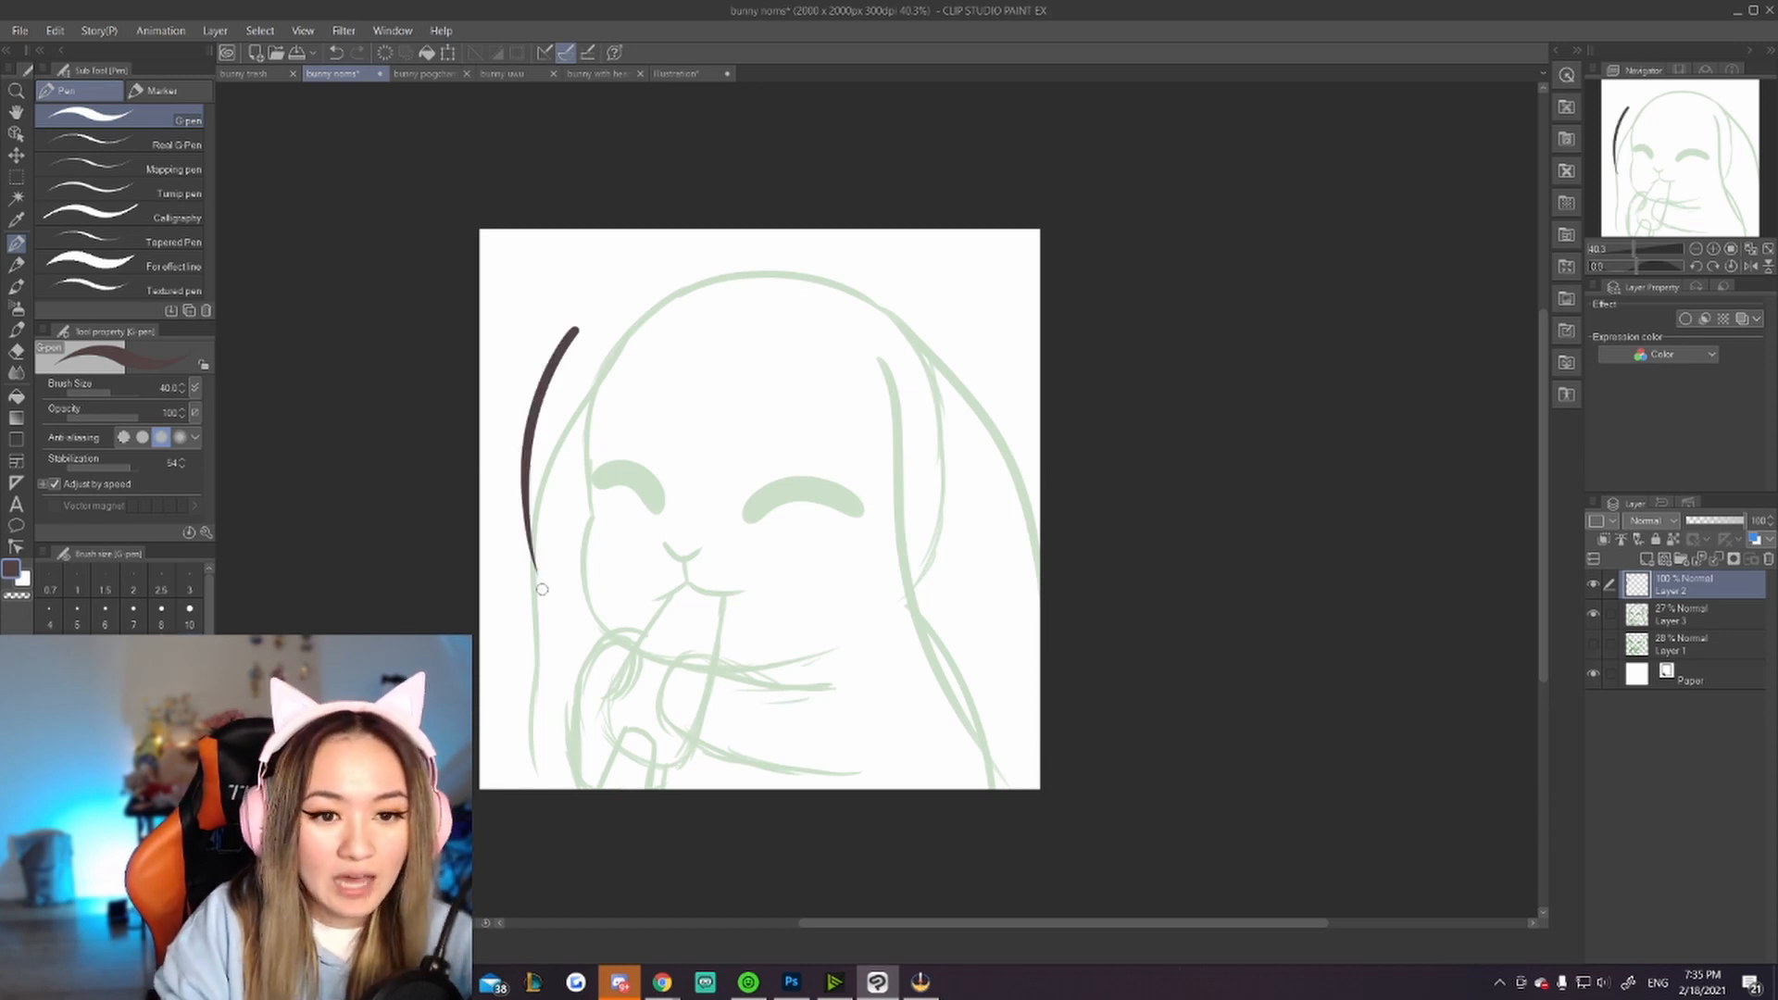
{"action": "key", "text": "ctrl+z"}
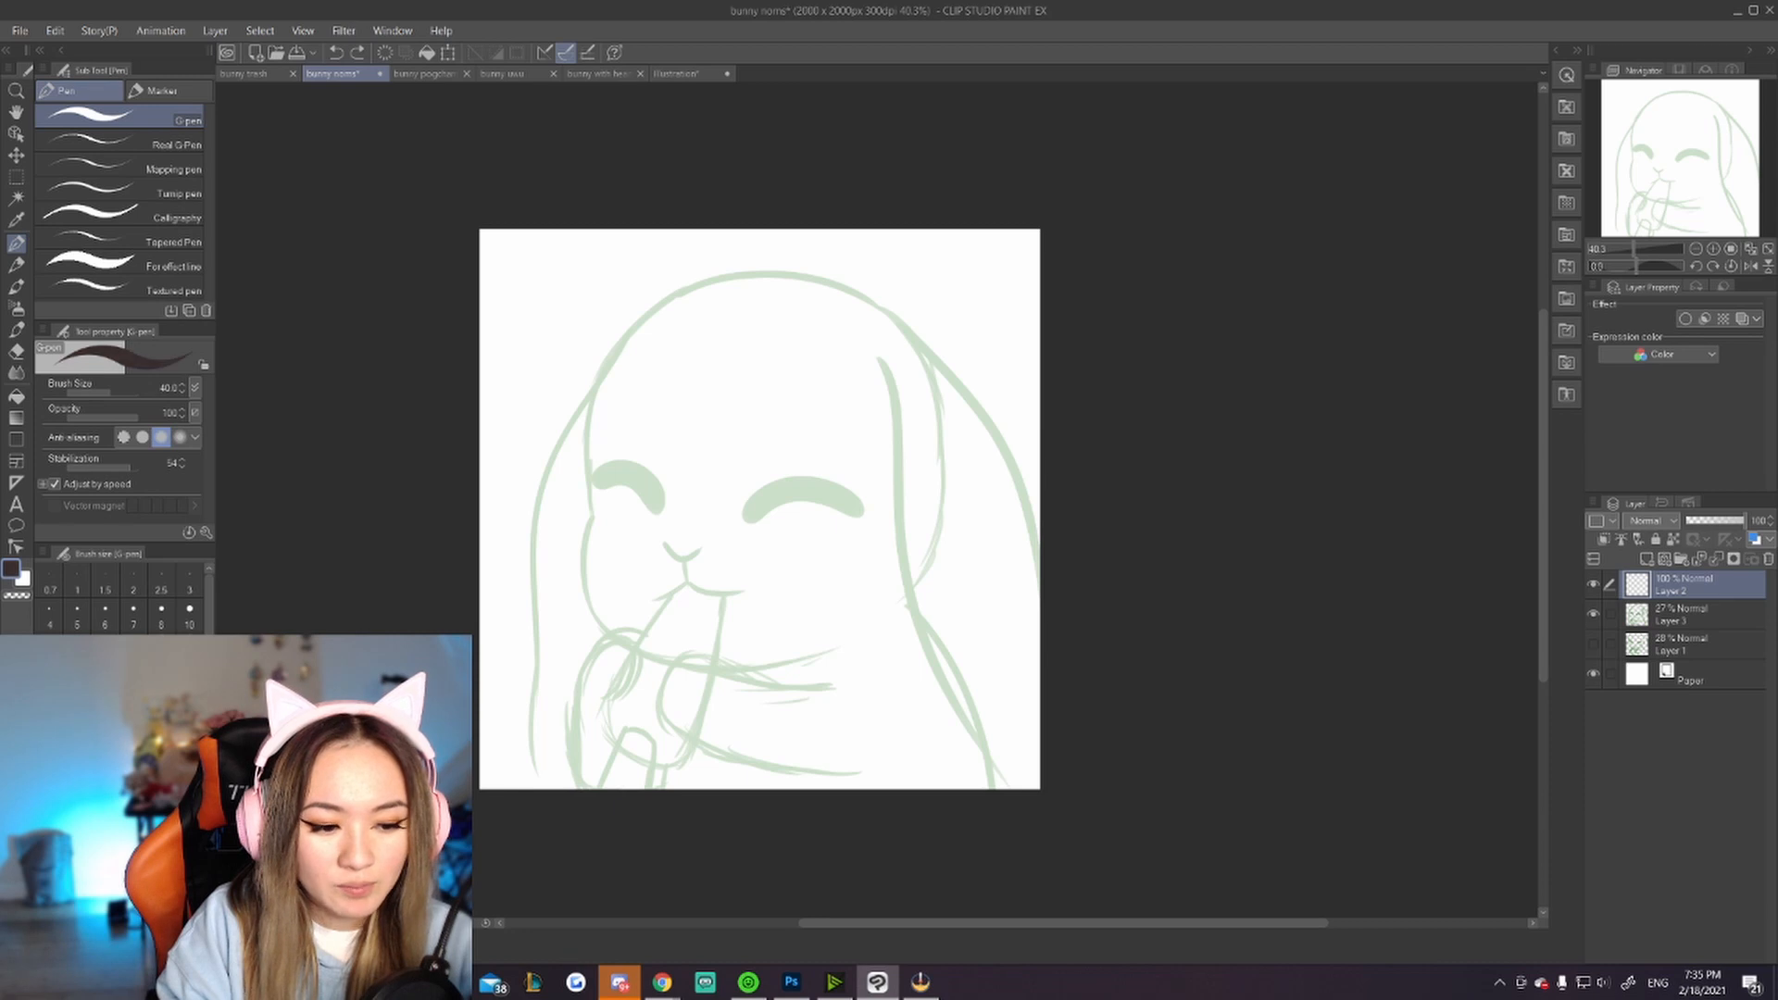
{"action": "mouse_move", "coordinate": [575, 335]}
{"action": "left_mouse_down"}
{"action": "mouse_move", "coordinate": [535, 395]}
{"action": "mouse_move", "coordinate": [516, 590]}
{"action": "left_mouse_up"}
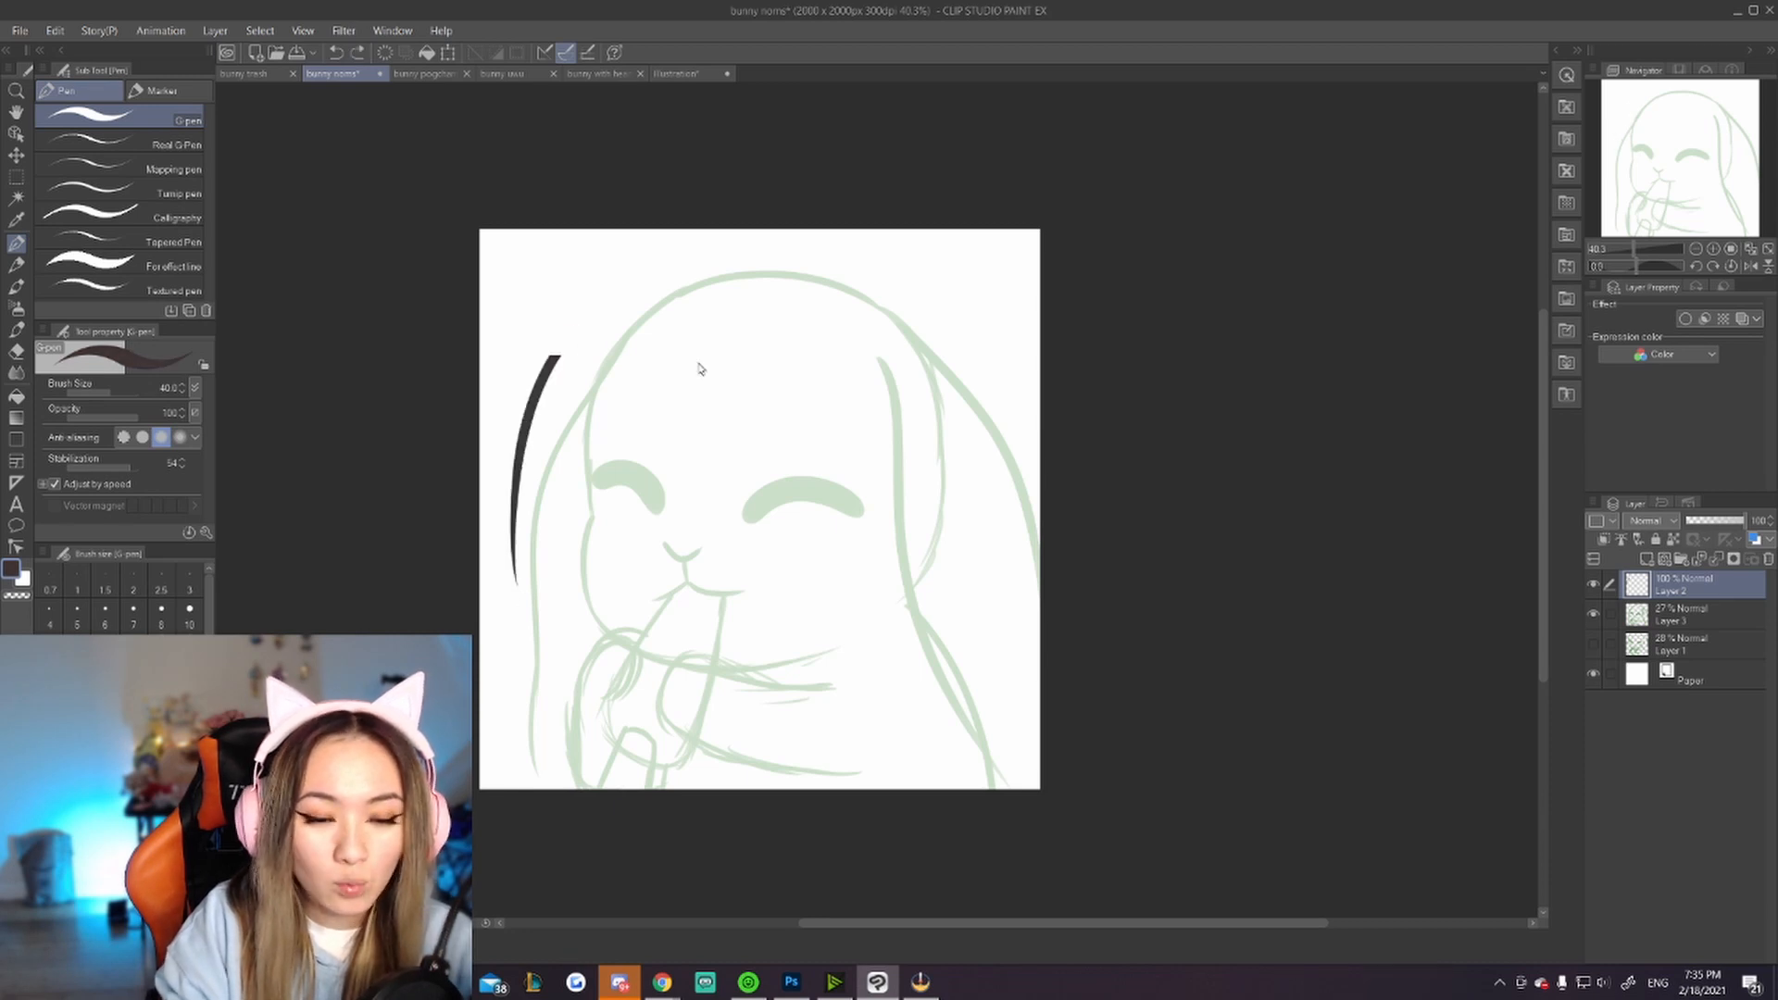
{"action": "key", "text": "ctrl+z"}
{"action": "left_click_drag", "start_coordinate": [596, 332], "coordinate": [541, 585]}
{"action": "key", "text": "ctrl+z"}
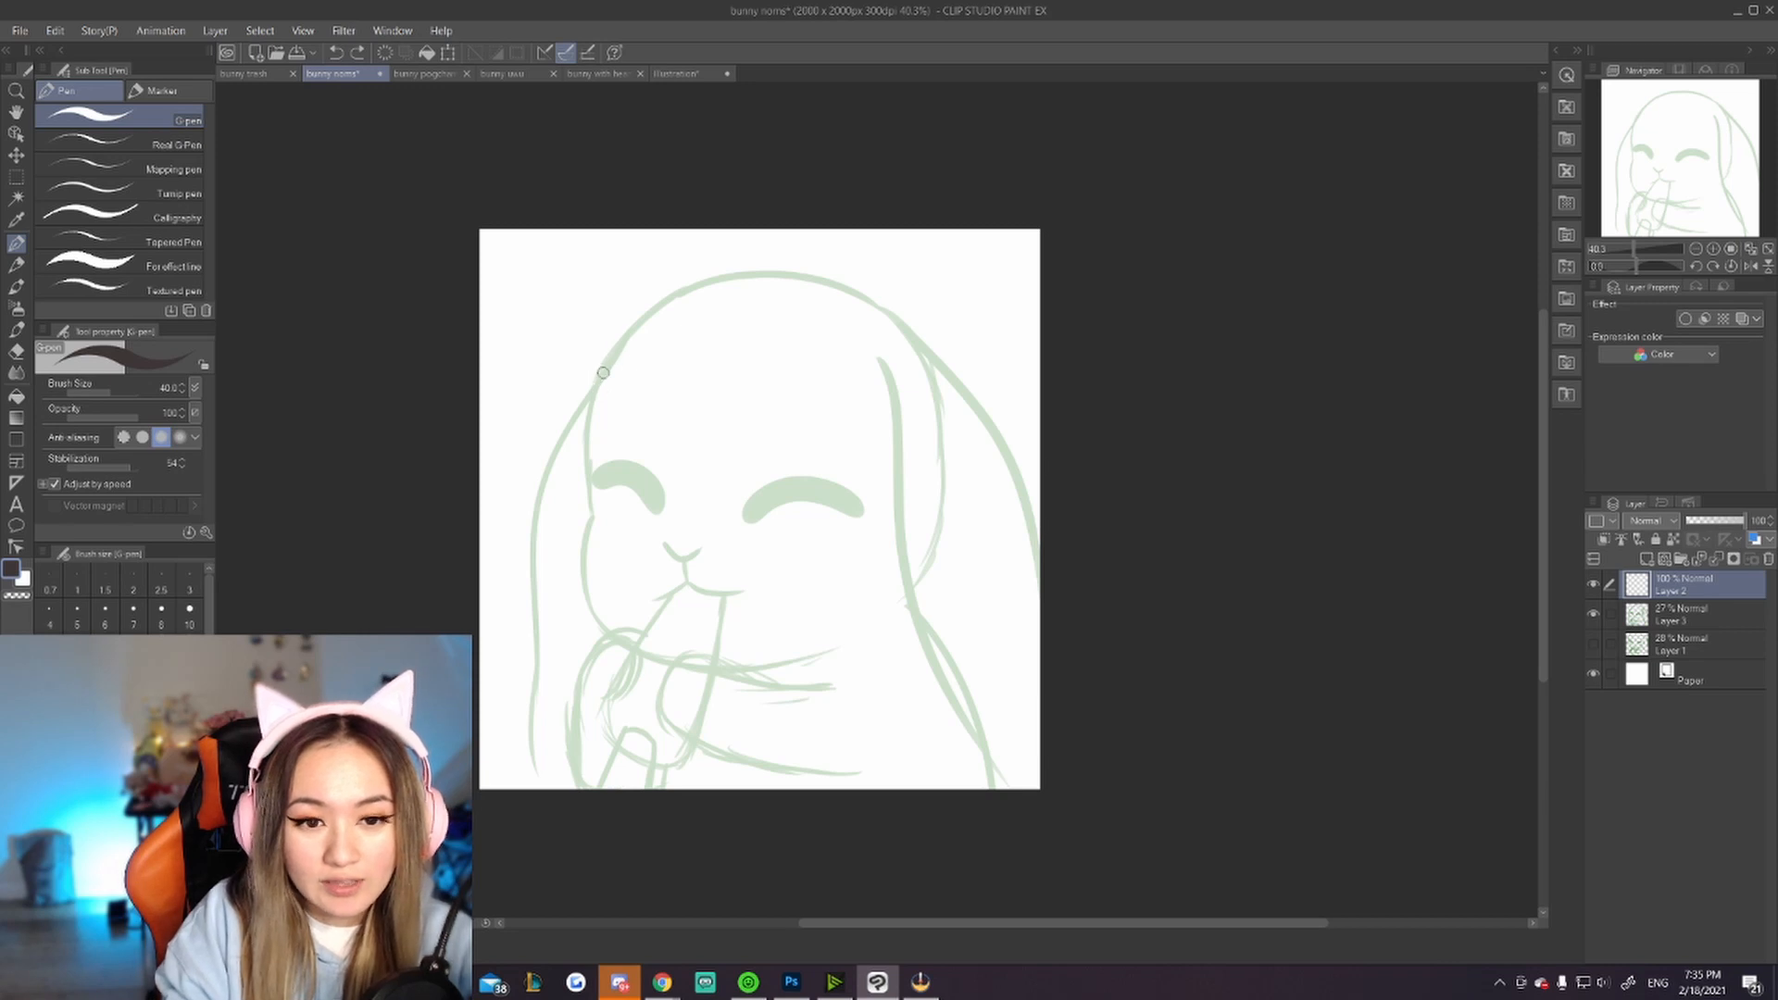
{"action": "mouse_move", "coordinate": [604, 369]}
{"action": "left_mouse_down"}
{"action": "mouse_move", "coordinate": [567, 424]}
{"action": "mouse_move", "coordinate": [541, 597]}
{"action": "left_mouse_up"}
{"action": "key", "text": "ctrl+z"}
{"action": "left_click_drag", "start_coordinate": [604, 369], "coordinate": [530, 685]}
{"action": "key", "text": "ctrl+z"}
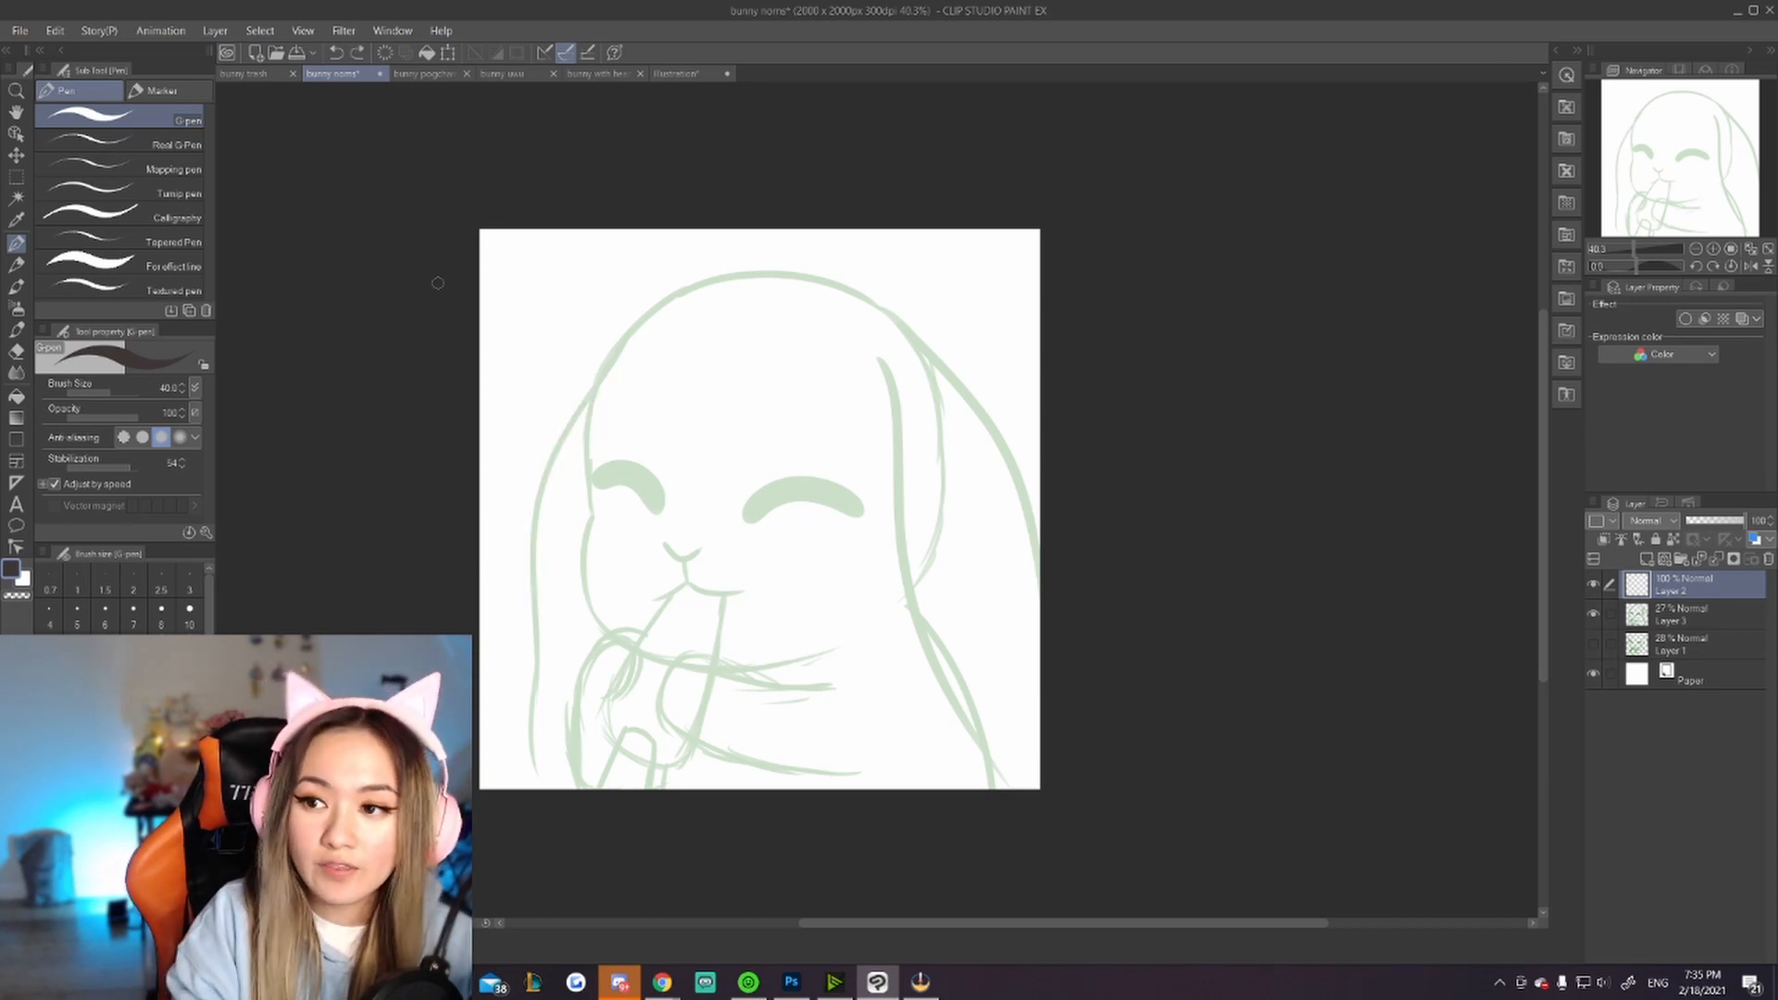
Step: Ink the bunny's head outline and paw fingers over the sketch
{"action": "scroll", "coordinate": [935, 480], "scroll_direction": "down", "scroll_amount": 3}
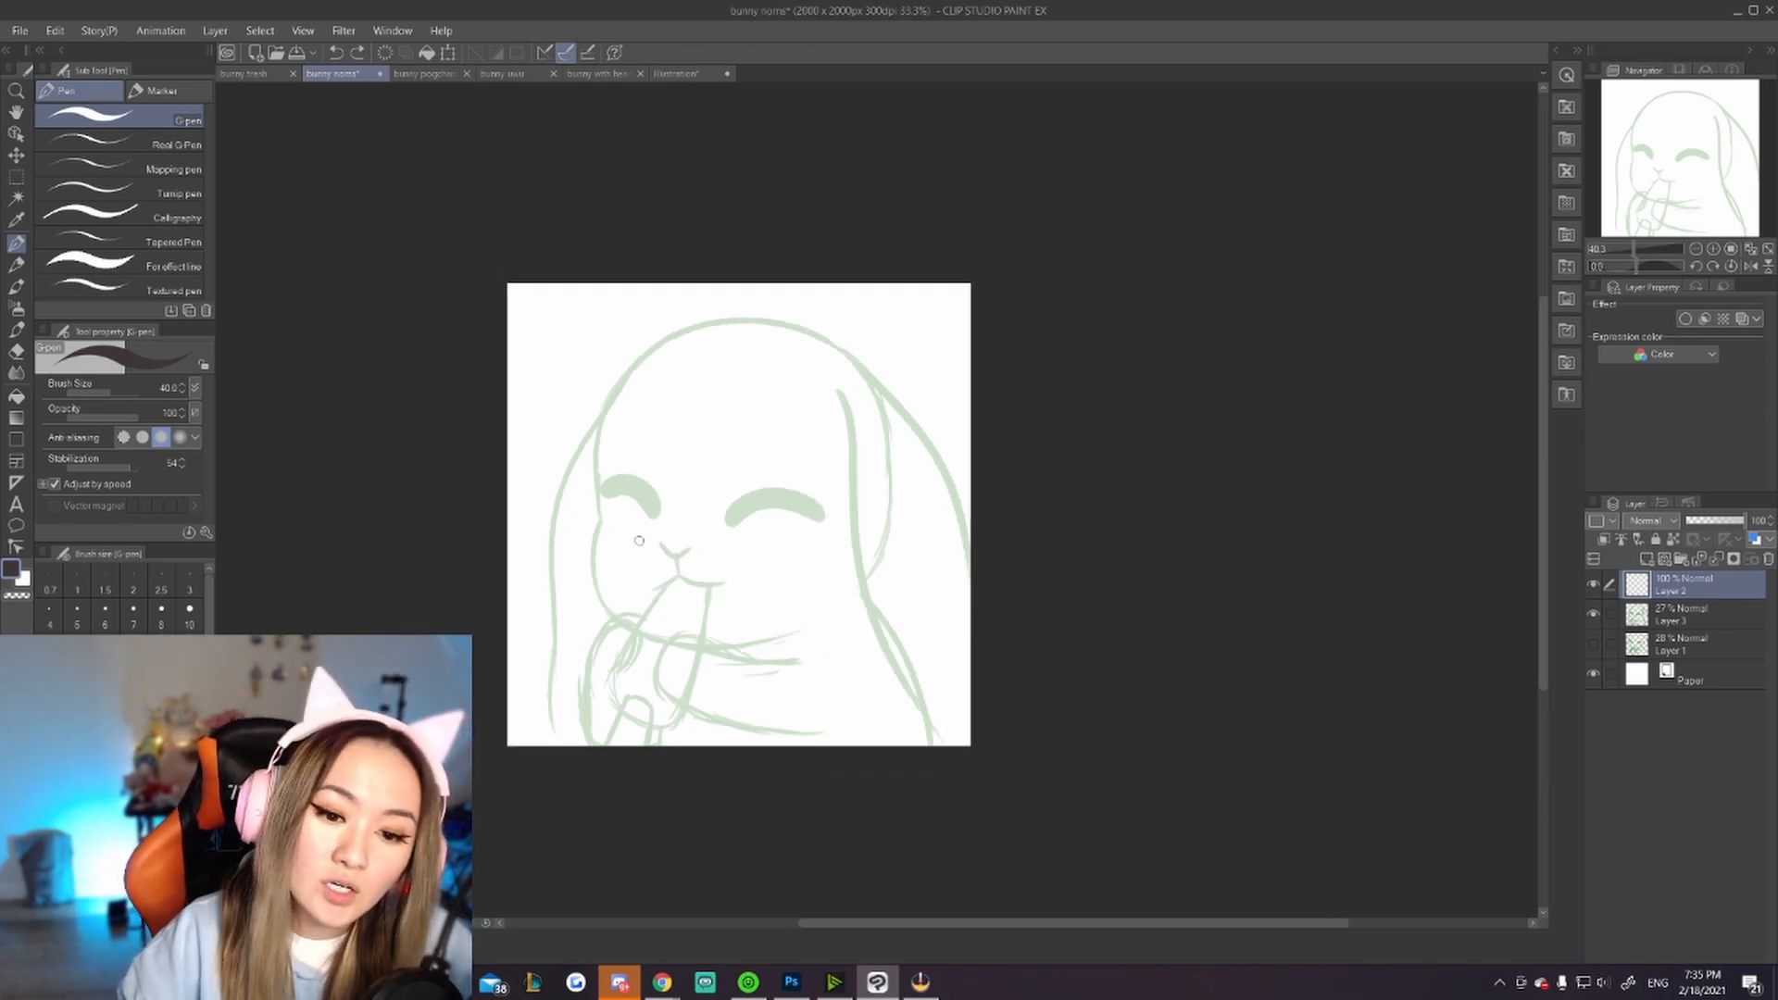
{"action": "scroll", "coordinate": [704, 560], "scroll_direction": "up", "scroll_amount": 3}
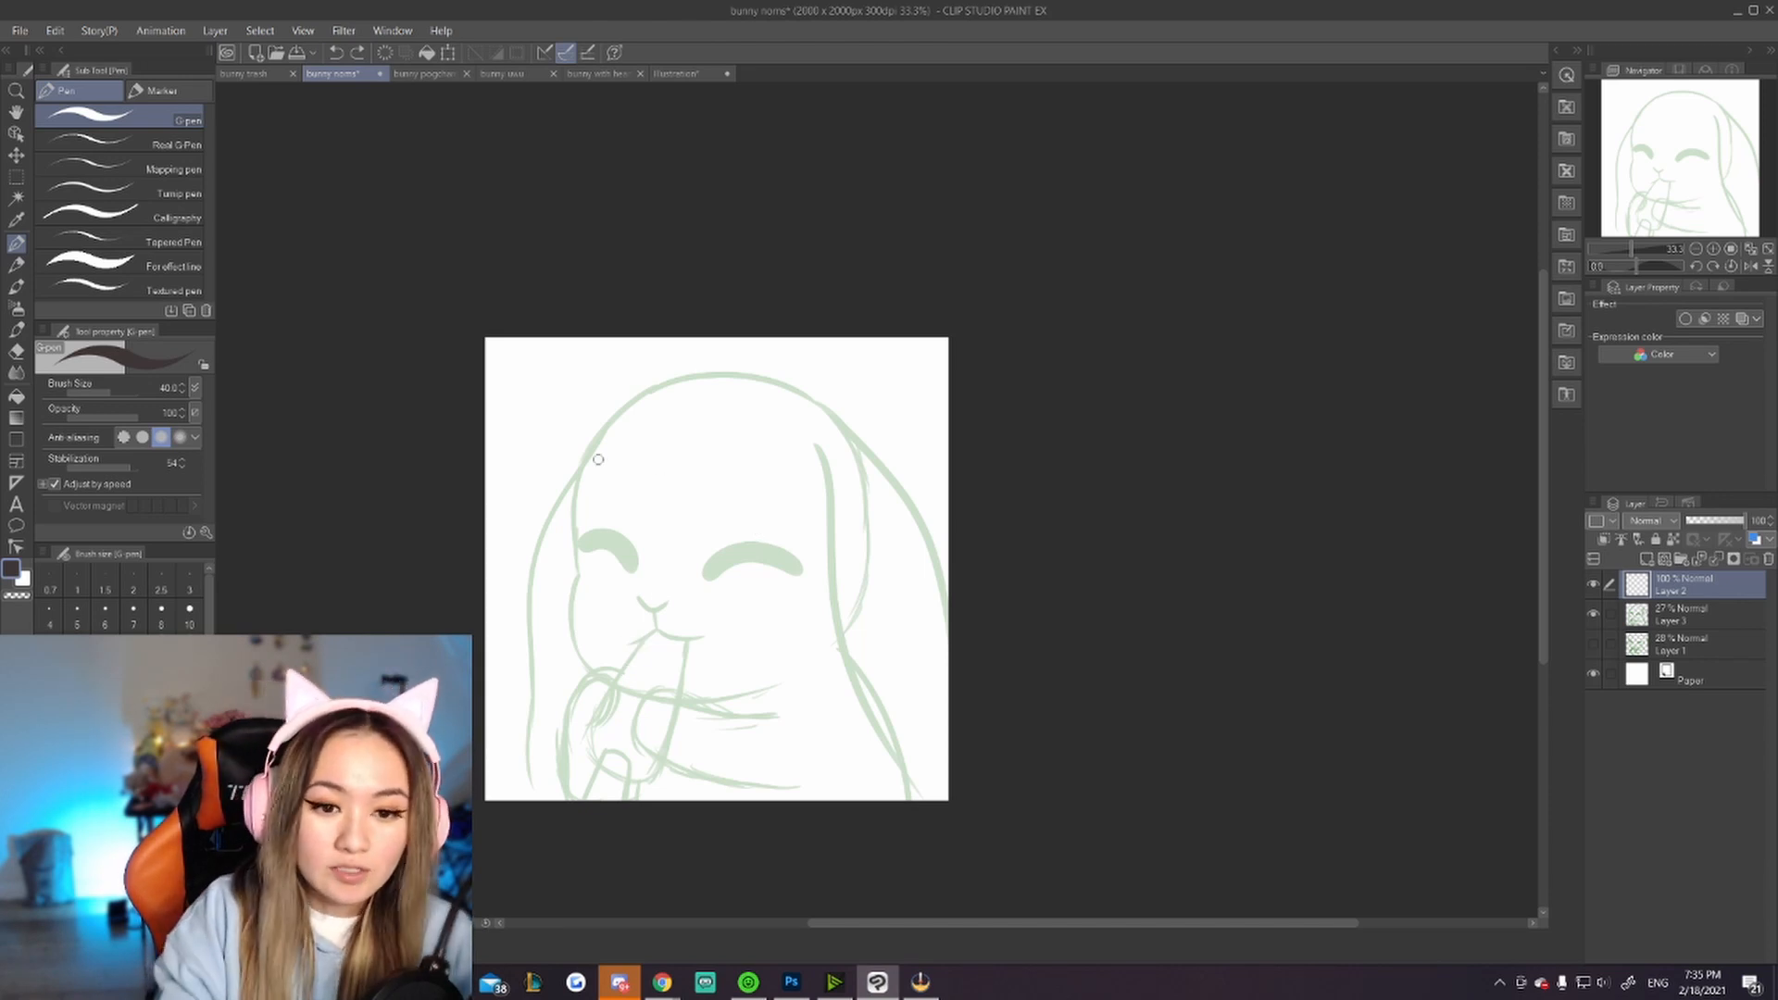
{"action": "mouse_move", "coordinate": [576, 480]}
{"action": "left_mouse_down"}
{"action": "mouse_move", "coordinate": [528, 611]}
{"action": "mouse_move", "coordinate": [537, 721]}
{"action": "mouse_move", "coordinate": [602, 430]}
{"action": "mouse_move", "coordinate": [753, 381]}
{"action": "mouse_move", "coordinate": [898, 485]}
{"action": "mouse_move", "coordinate": [946, 566]}
{"action": "left_mouse_up"}
{"action": "mouse_move", "coordinate": [646, 635]}
{"action": "left_mouse_down"}
{"action": "mouse_move", "coordinate": [584, 726]}
{"action": "mouse_move", "coordinate": [598, 775]}
{"action": "mouse_move", "coordinate": [582, 800]}
{"action": "mouse_move", "coordinate": [630, 802]}
{"action": "mouse_move", "coordinate": [682, 636]}
{"action": "left_mouse_up"}
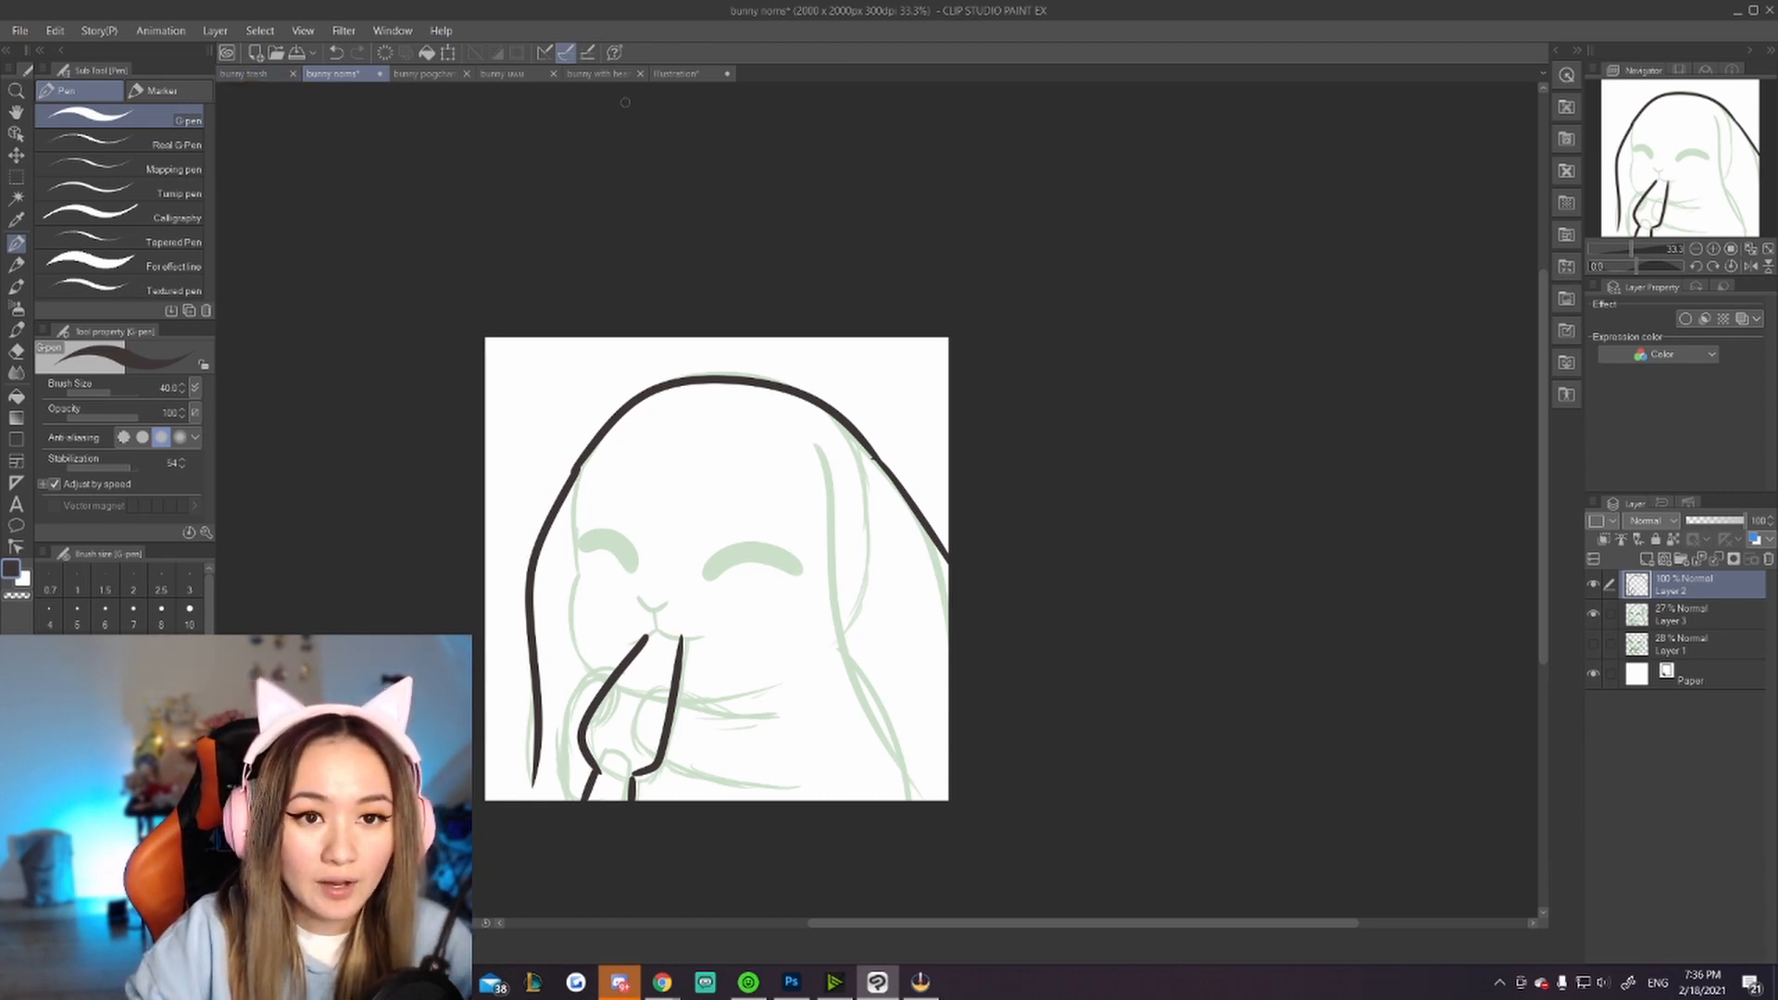
Step: Switch to the bunny with heart canvas and lower the sketch layer's opacity to 33%
{"action": "left_click", "coordinate": [597, 73]}
{"action": "scroll", "coordinate": [718, 474], "scroll_direction": "up", "scroll_amount": 2}
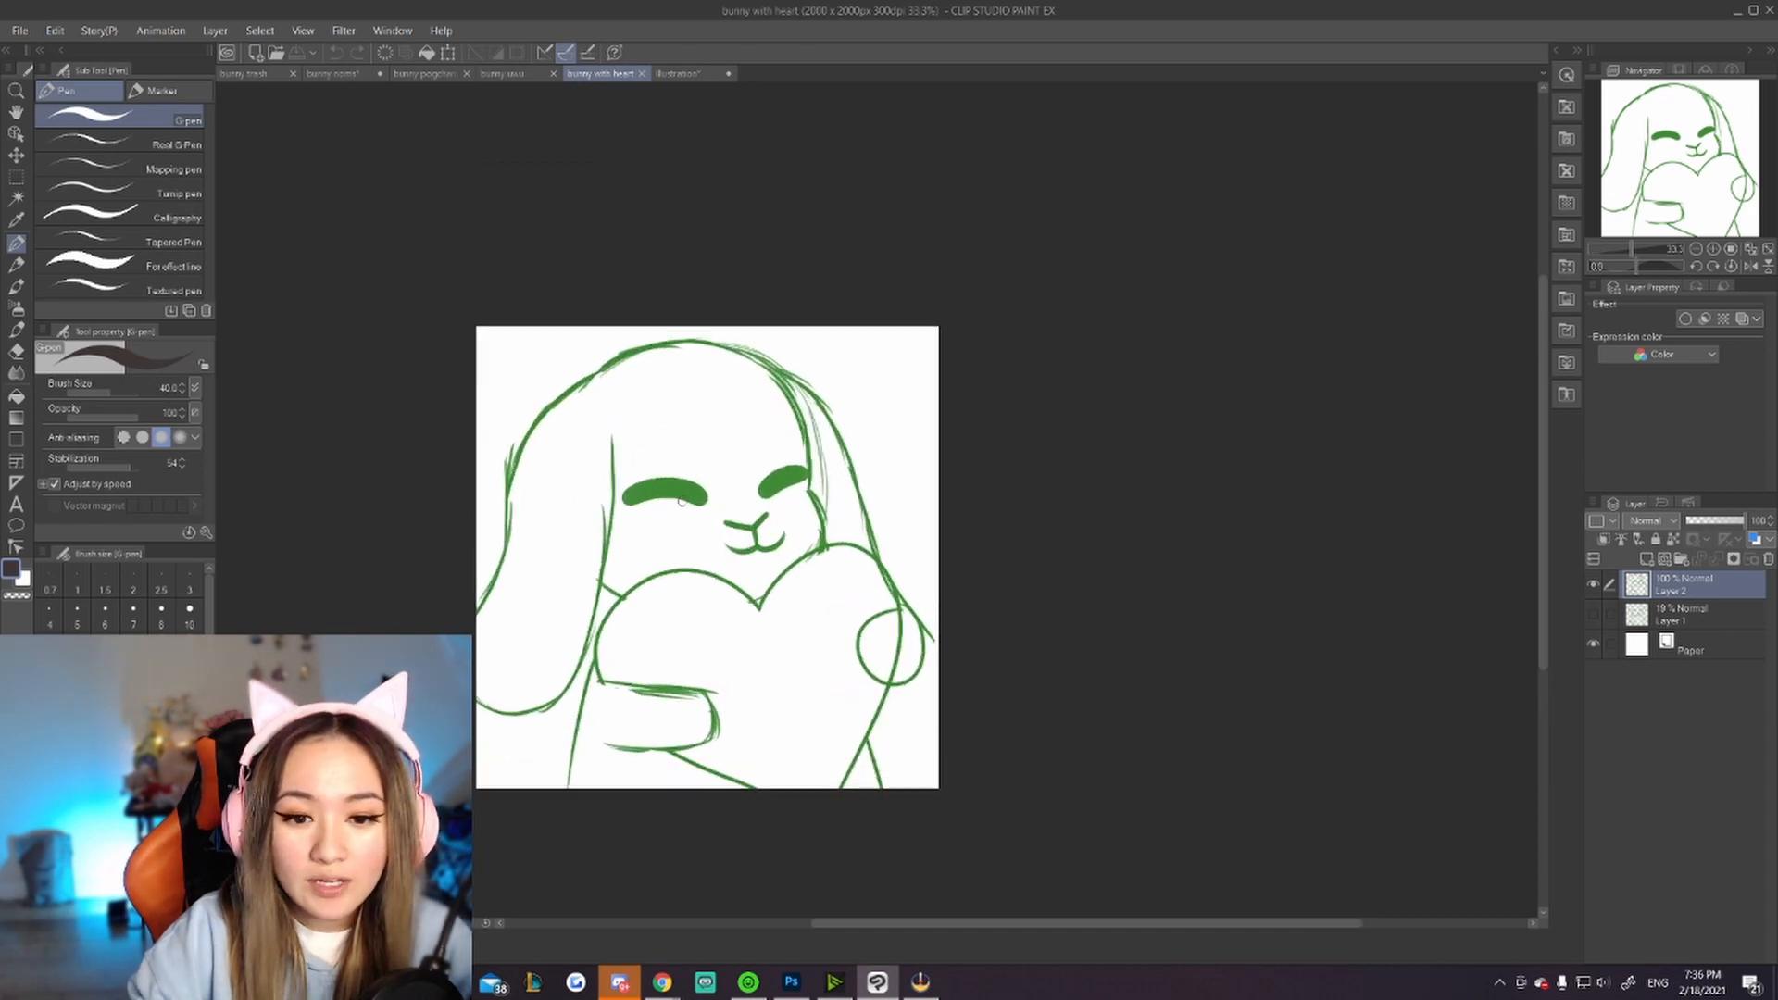
{"action": "left_click", "coordinate": [1709, 521]}
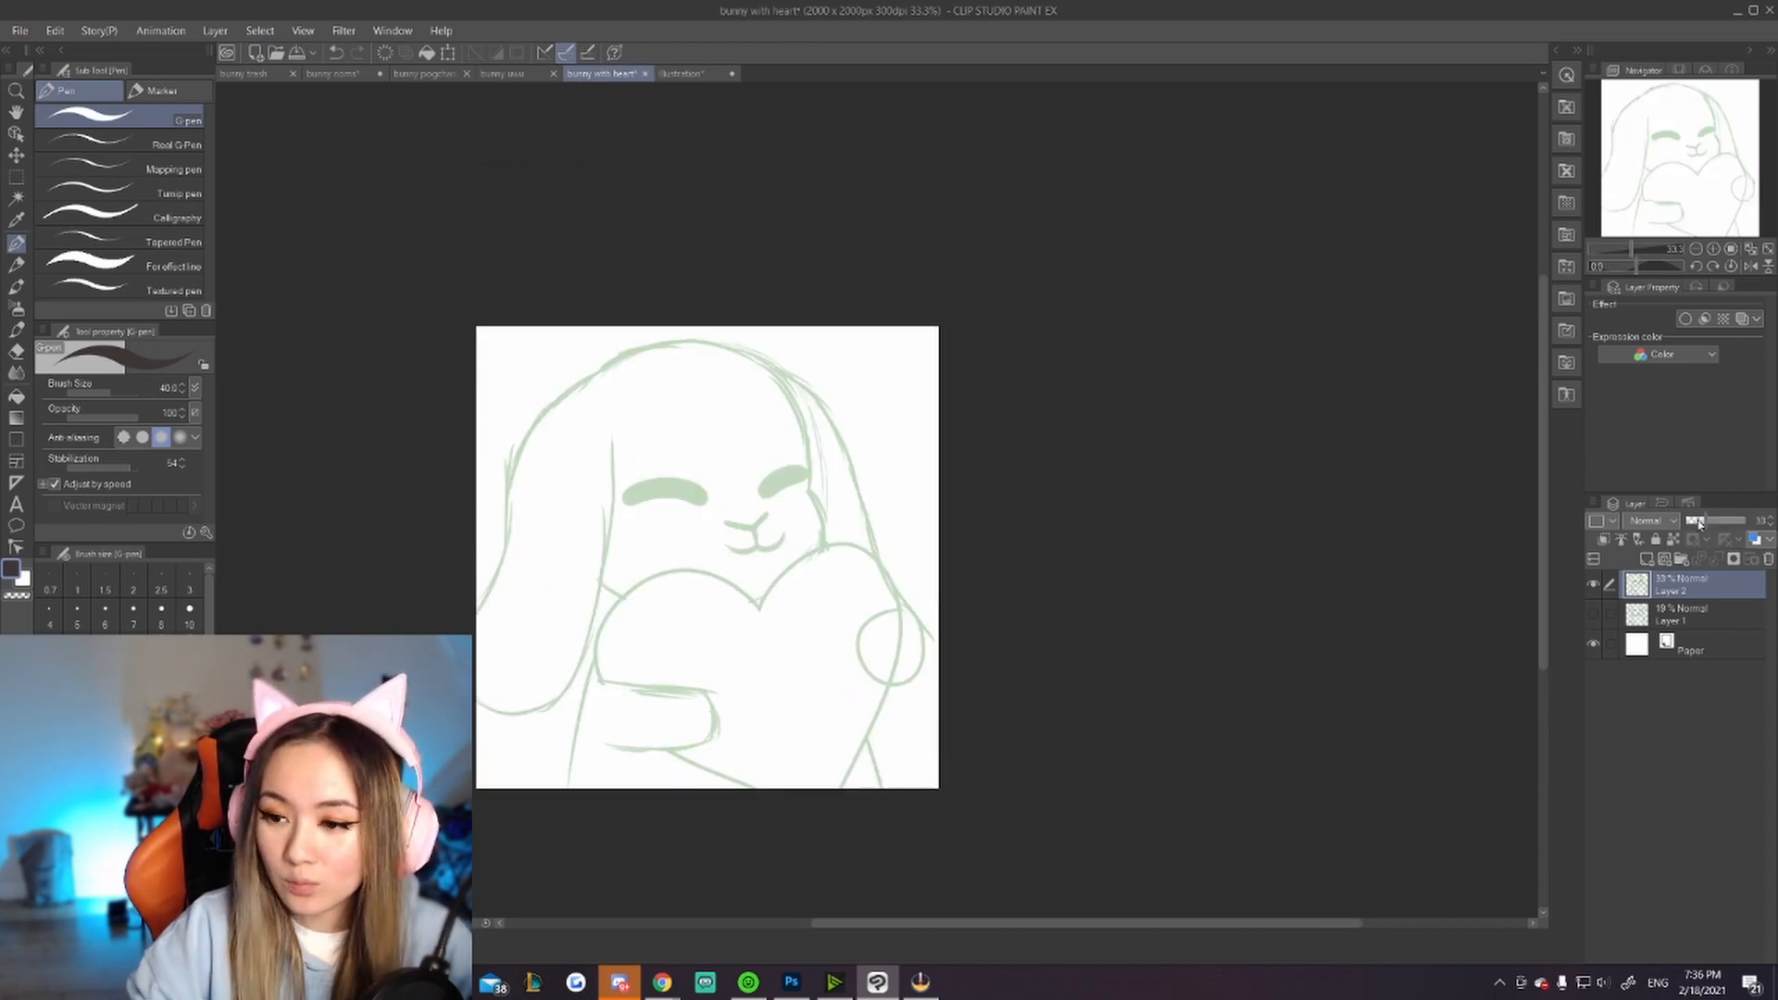
{"action": "scroll", "coordinate": [824, 548], "scroll_direction": "up", "scroll_amount": 1}
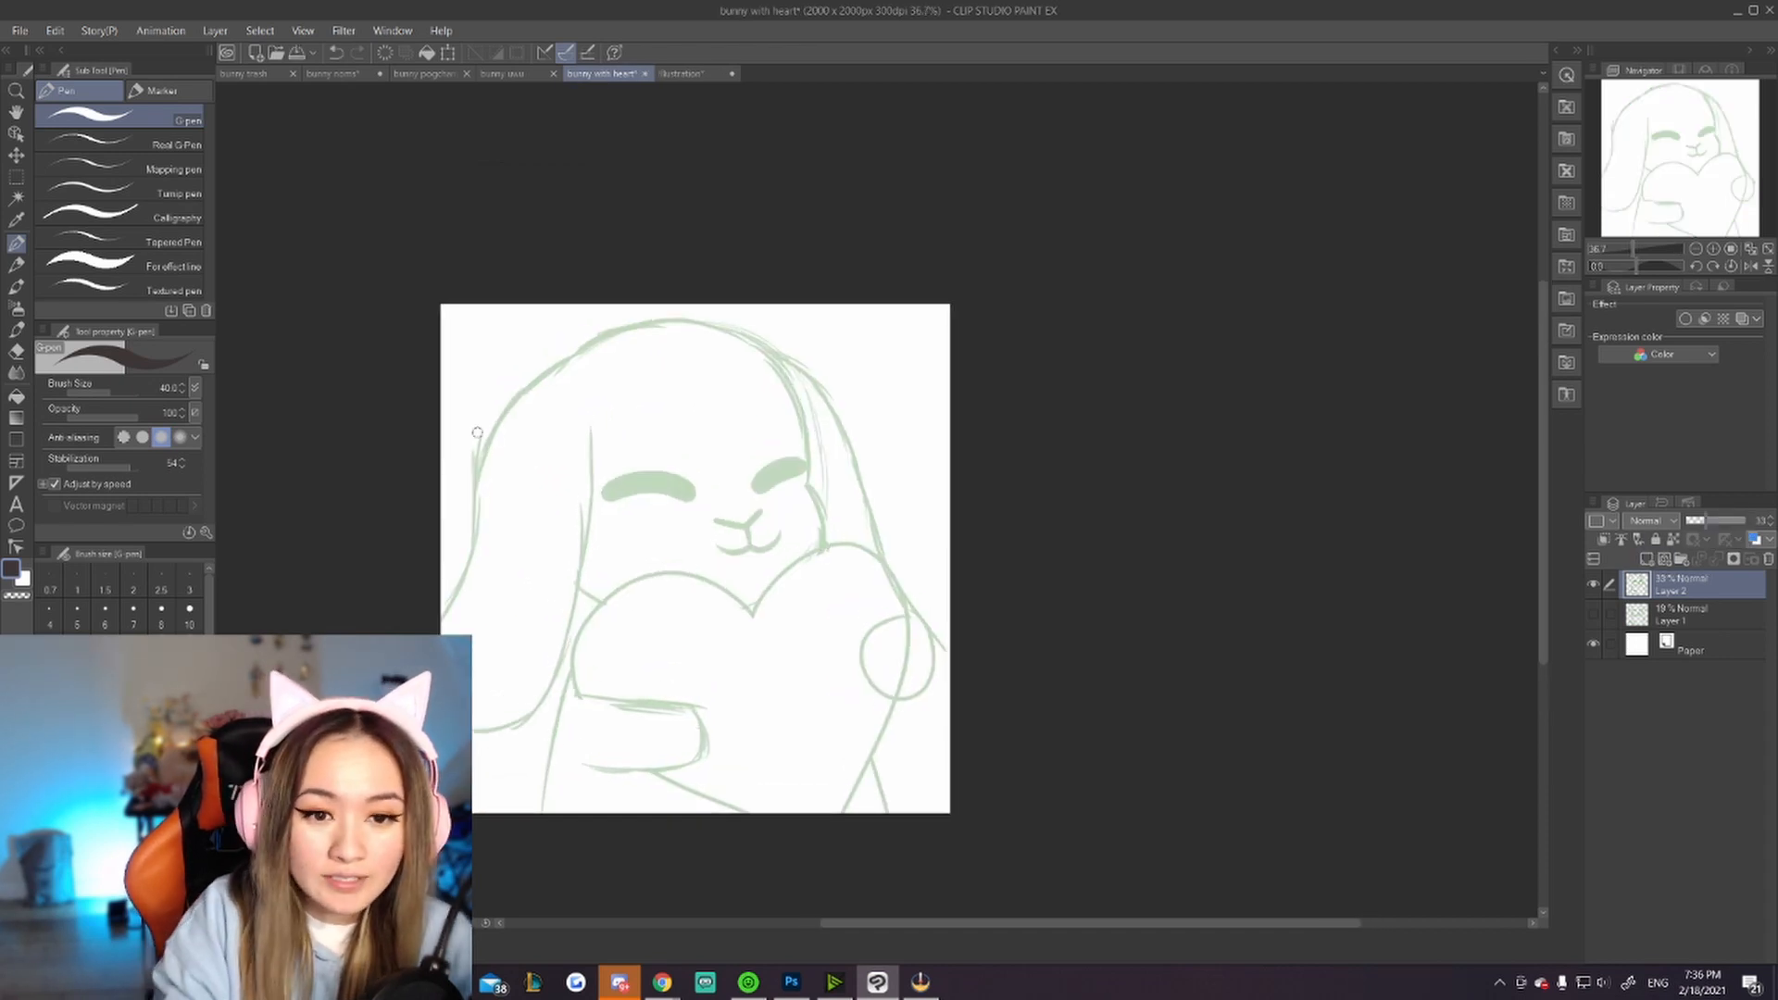
{"action": "mouse_move", "coordinate": [583, 345]}
{"action": "left_mouse_down"}
{"action": "mouse_move", "coordinate": [524, 397]}
{"action": "mouse_move", "coordinate": [477, 563]}
{"action": "left_mouse_up"}
{"action": "key", "text": "ctrl+z"}
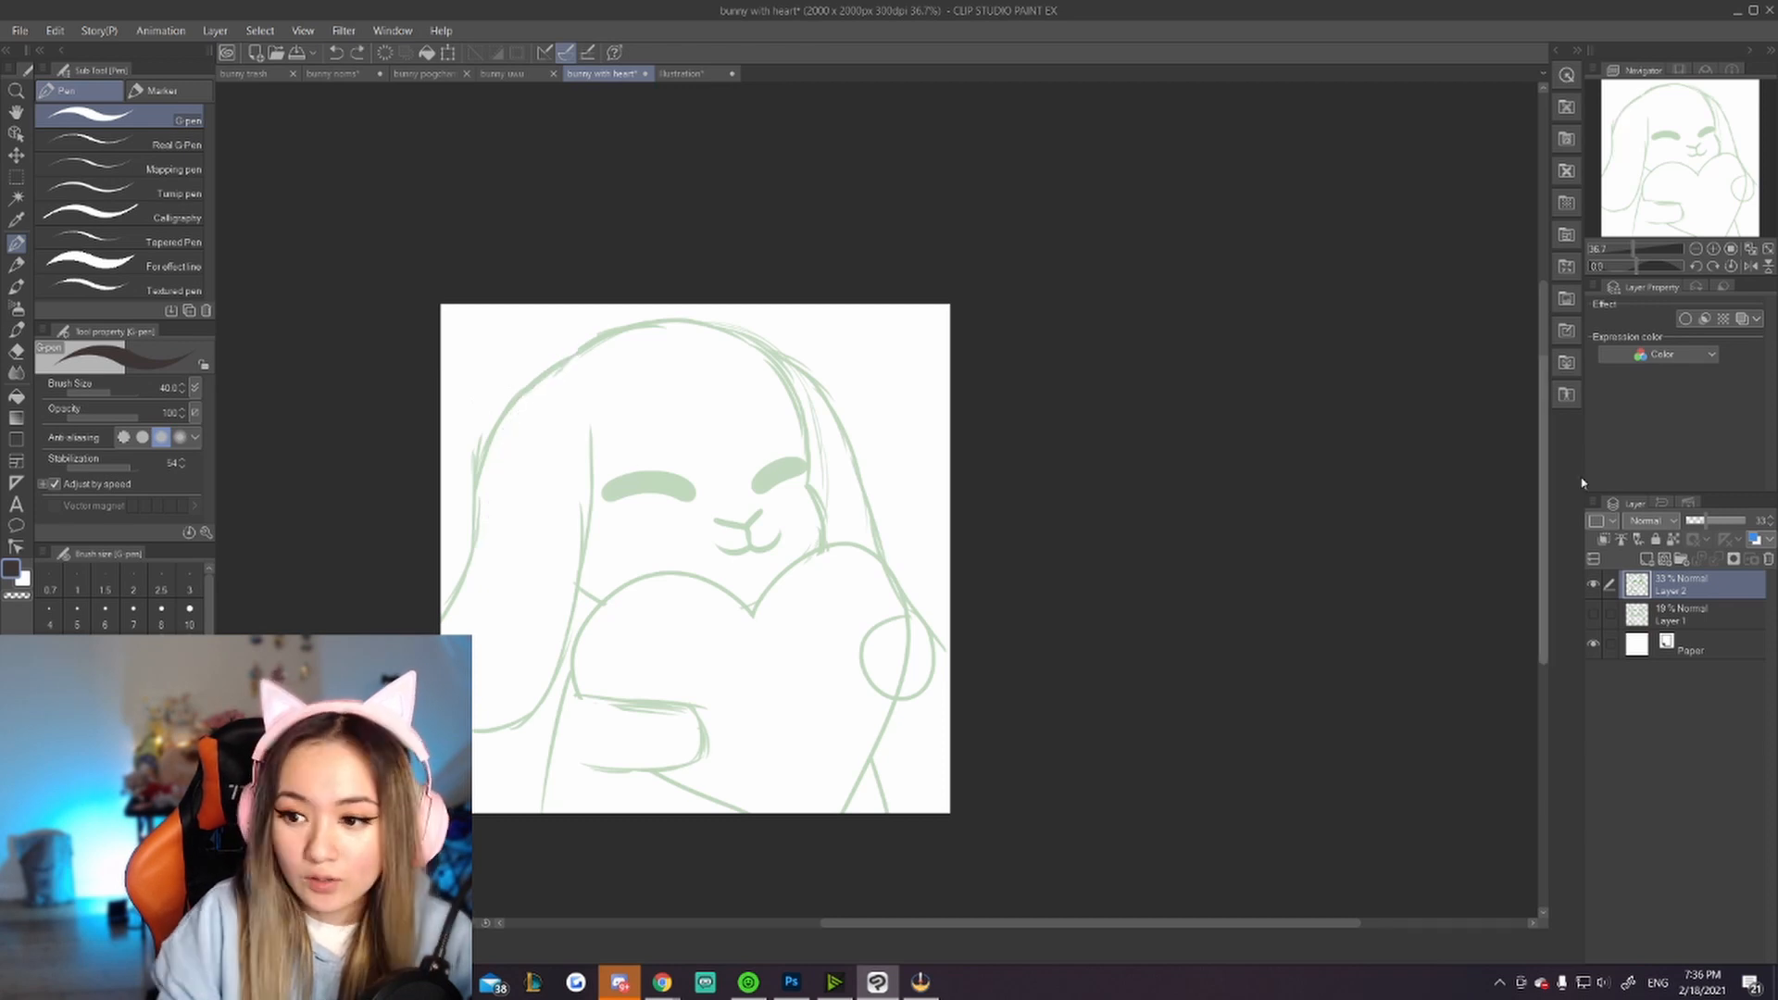
Step: Add a new layer and ink the bunny's head and ear outline over the sketch
{"action": "left_click", "coordinate": [1645, 559]}
{"action": "mouse_move", "coordinate": [571, 364]}
{"action": "left_mouse_down"}
{"action": "mouse_move", "coordinate": [507, 400]}
{"action": "mouse_move", "coordinate": [441, 598]}
{"action": "left_mouse_up"}
{"action": "mouse_move", "coordinate": [574, 358]}
{"action": "left_mouse_down"}
{"action": "mouse_move", "coordinate": [674, 315]}
{"action": "mouse_move", "coordinate": [768, 352]}
{"action": "left_mouse_up"}
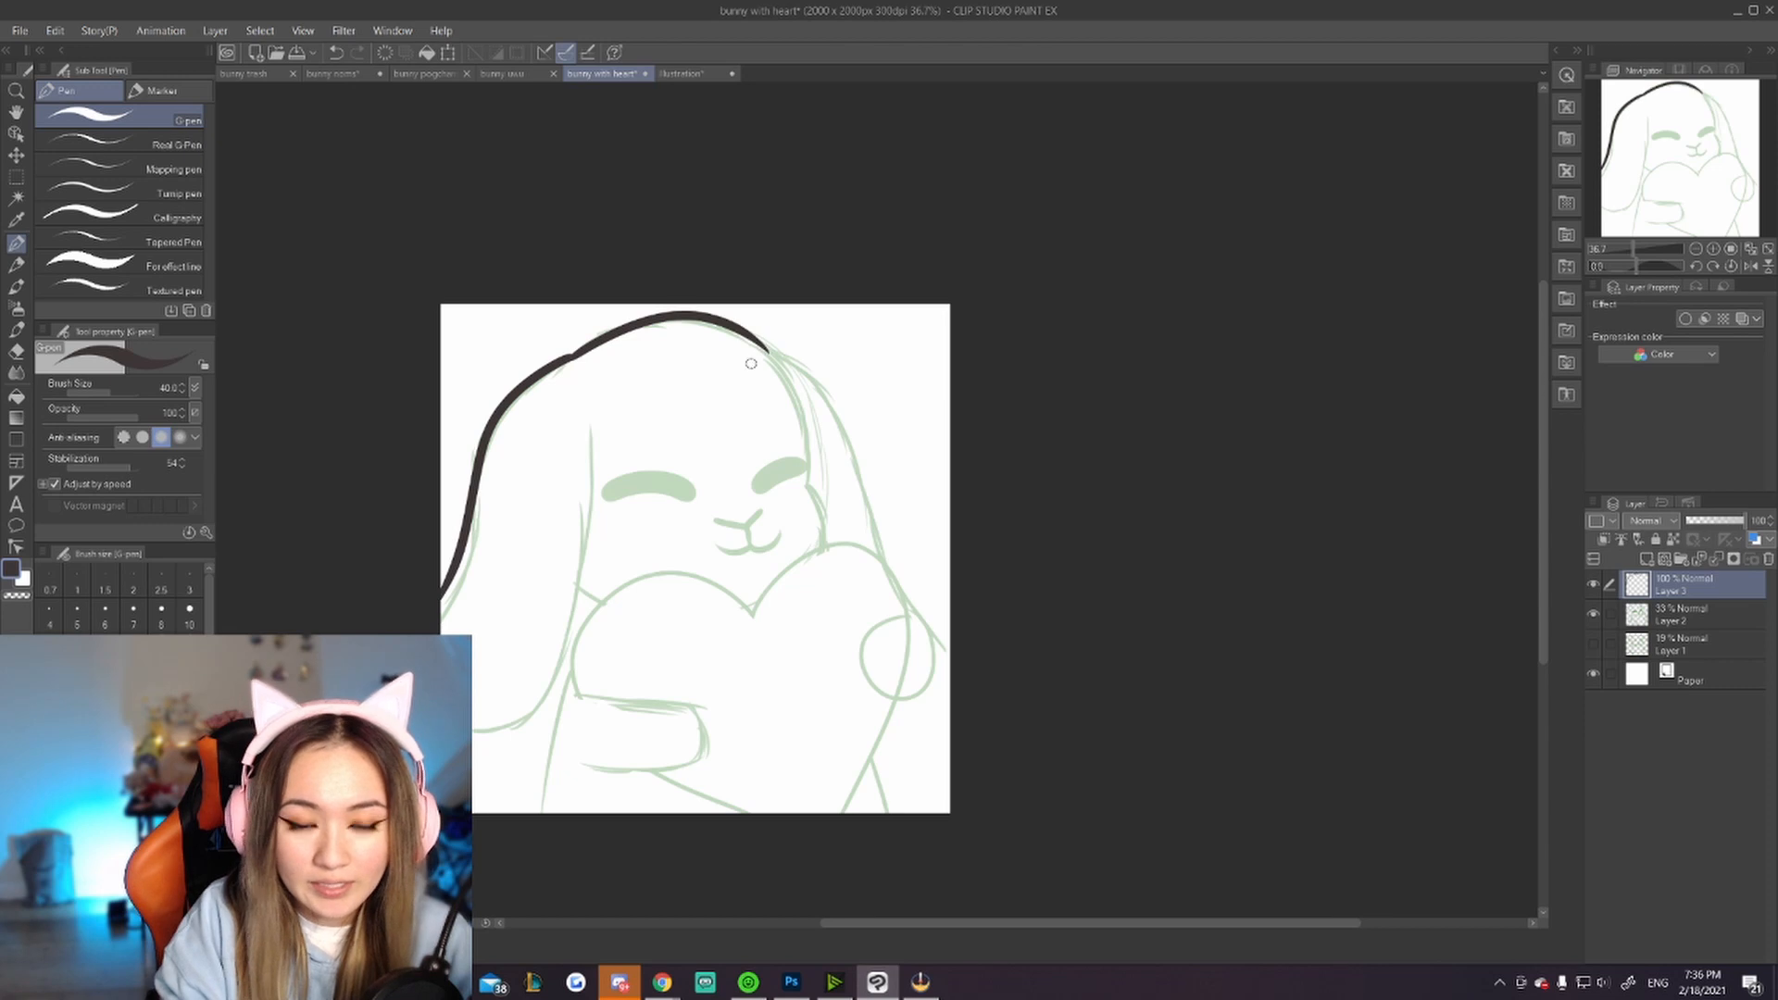
{"action": "mouse_move", "coordinate": [757, 611]}
{"action": "left_mouse_down"}
{"action": "mouse_move", "coordinate": [704, 579]}
{"action": "mouse_move", "coordinate": [696, 797]}
{"action": "mouse_move", "coordinate": [755, 812]}
{"action": "mouse_move", "coordinate": [815, 555]}
{"action": "mouse_move", "coordinate": [838, 813]}
{"action": "left_mouse_up"}
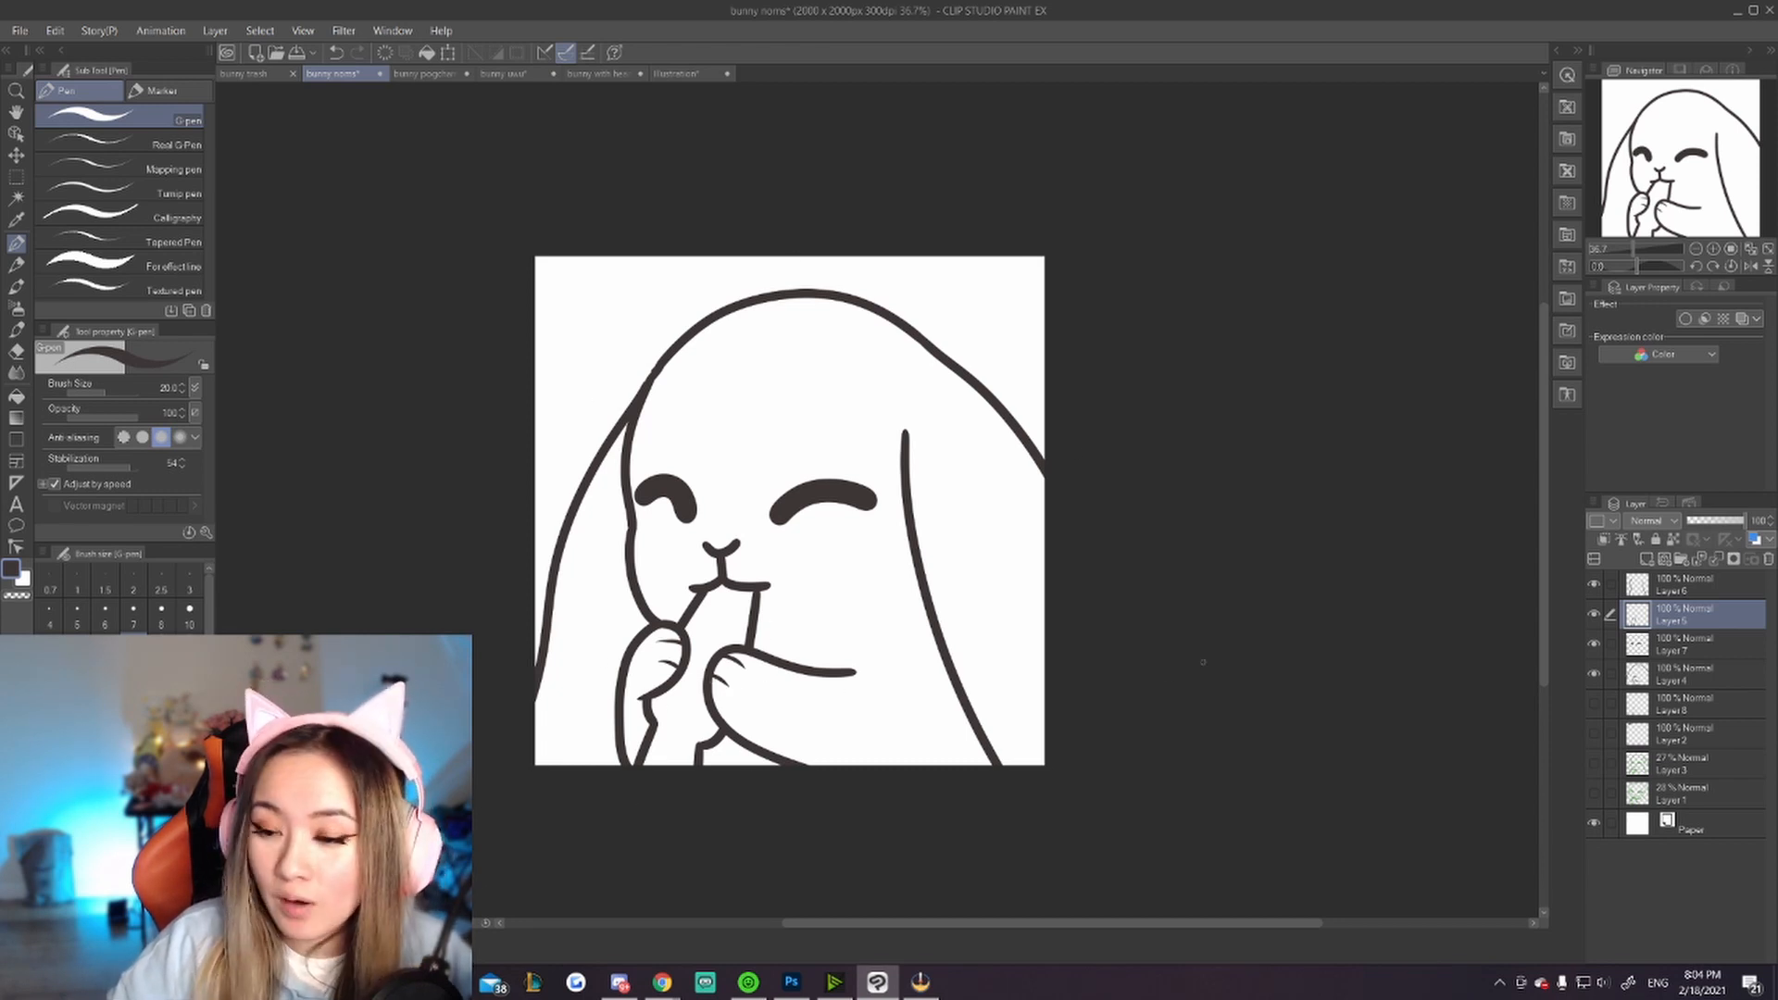
Step: Show the hidden carrot layer on the bunny noms canvas
{"action": "left_click", "coordinate": [1593, 706]}
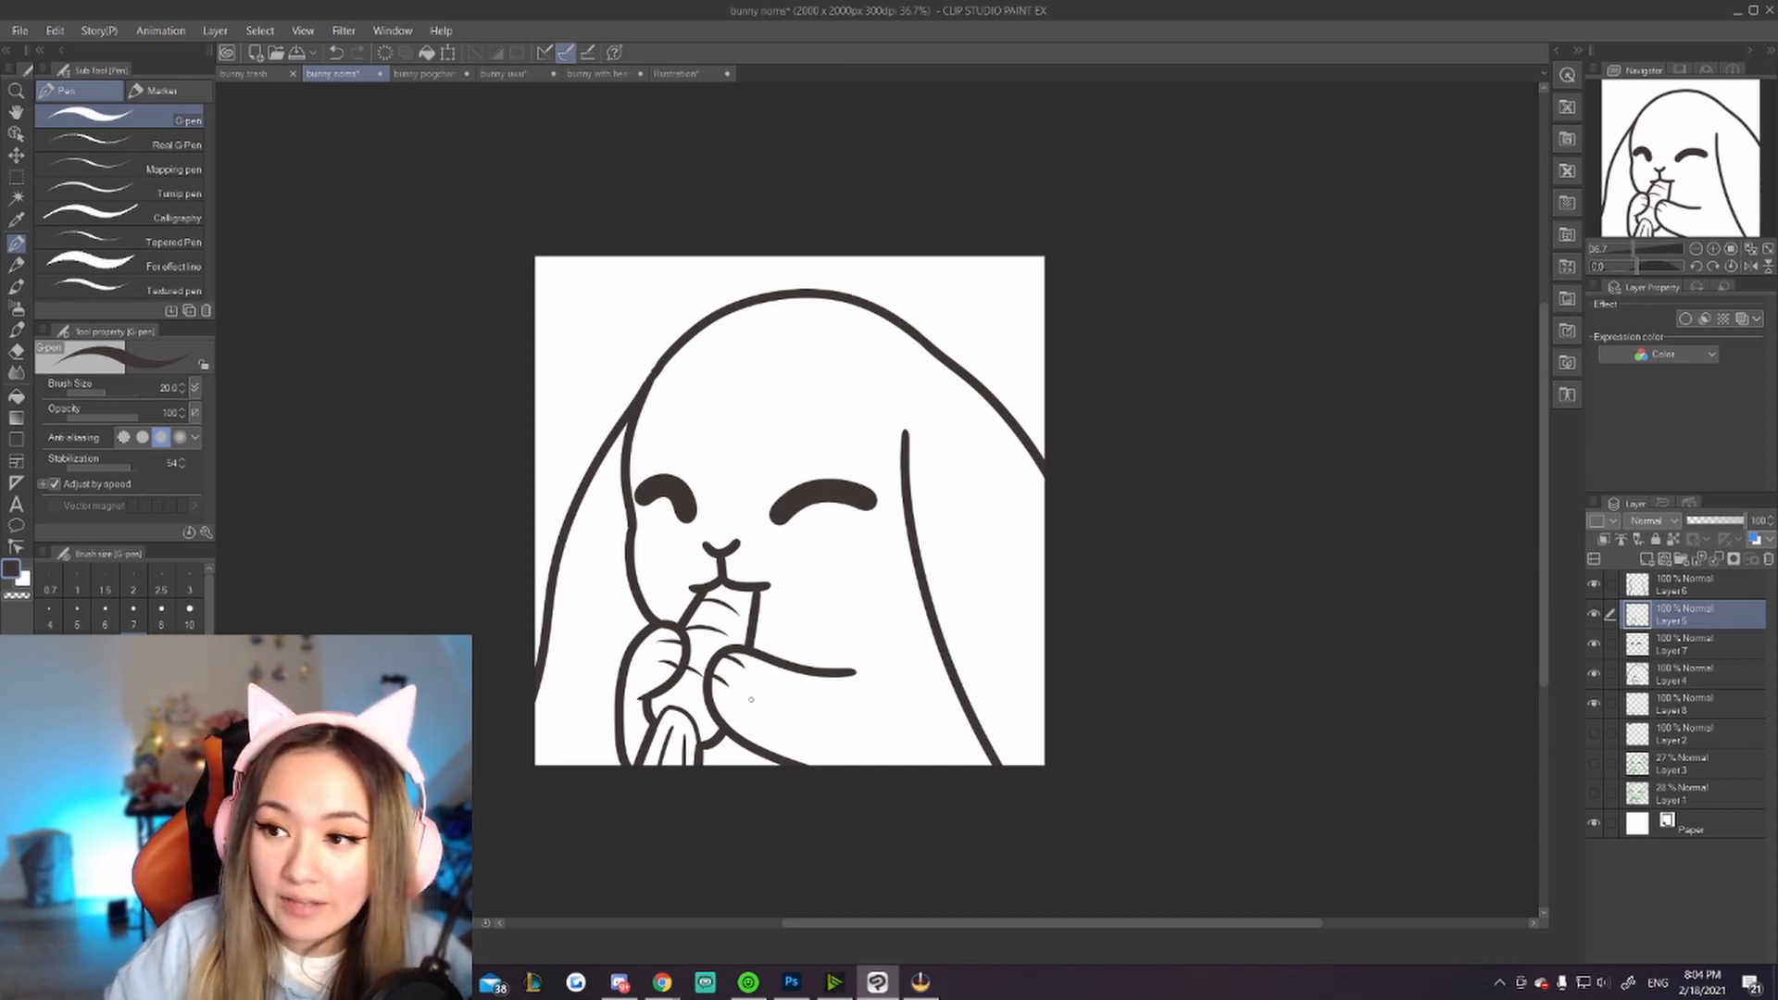
Step: Switch to the bunny trash canvas and toggle a line-art layer's visibility to compare versions
{"action": "left_click", "coordinate": [245, 74]}
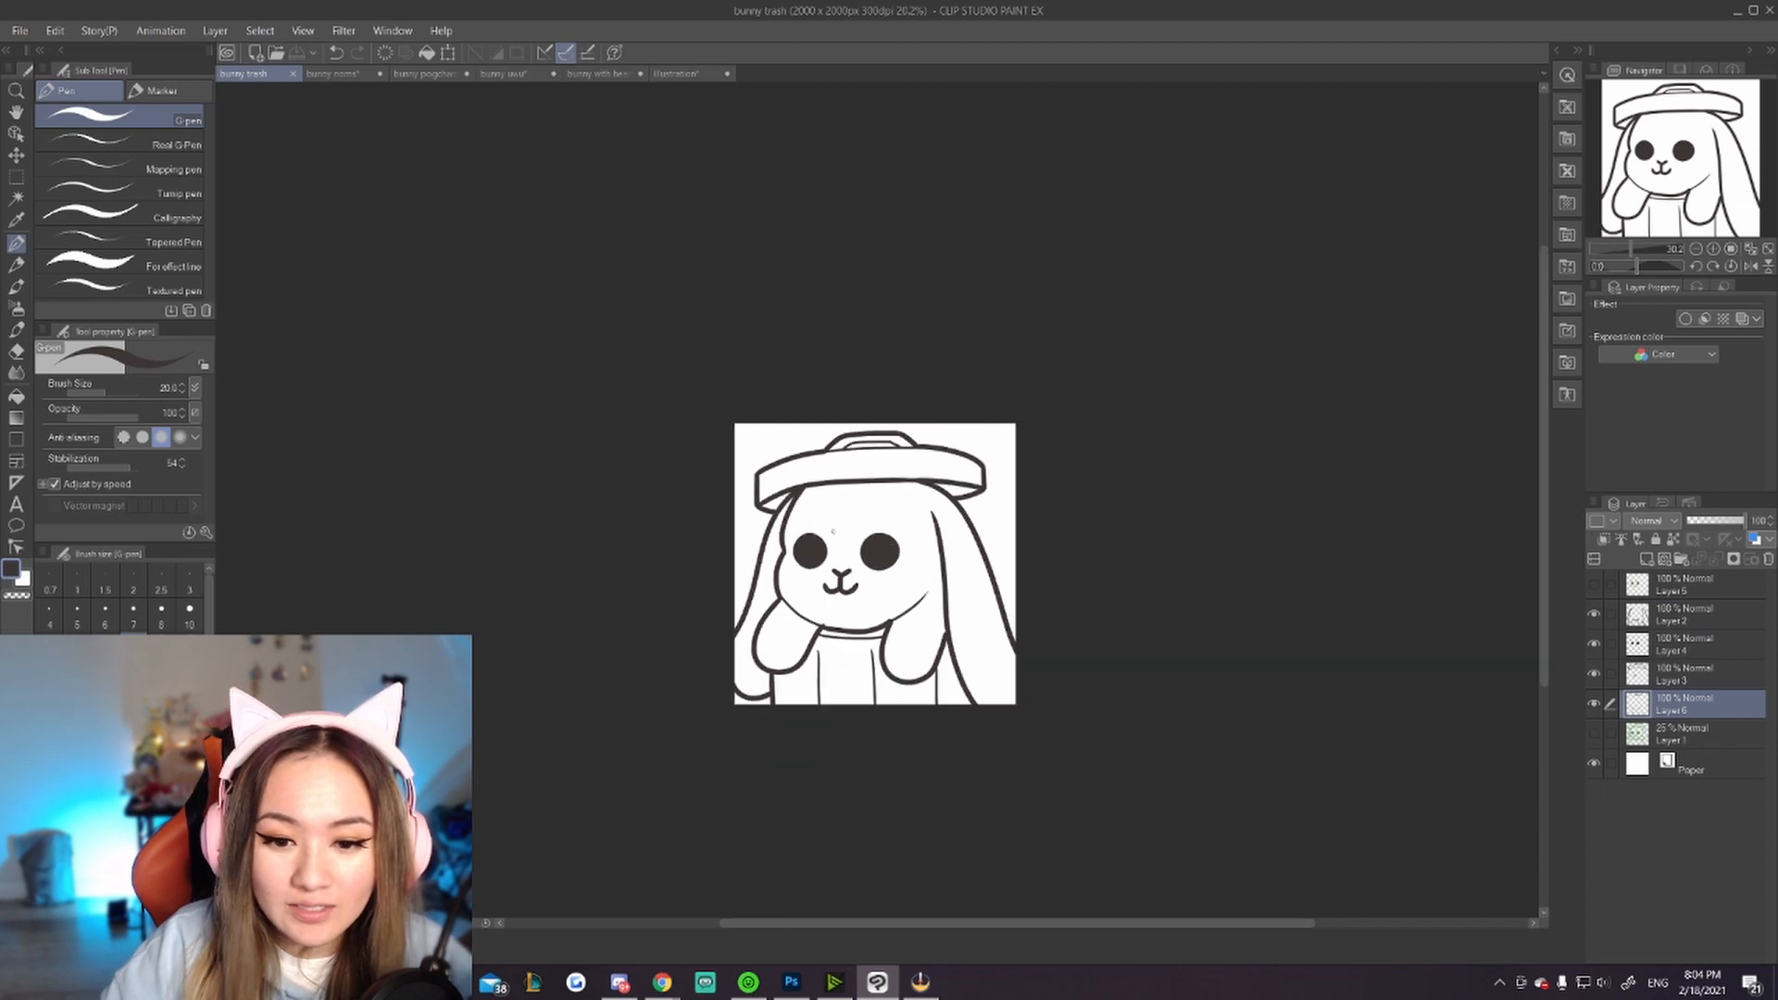
{"action": "scroll", "coordinate": [950, 567], "scroll_direction": "up", "scroll_amount": 3}
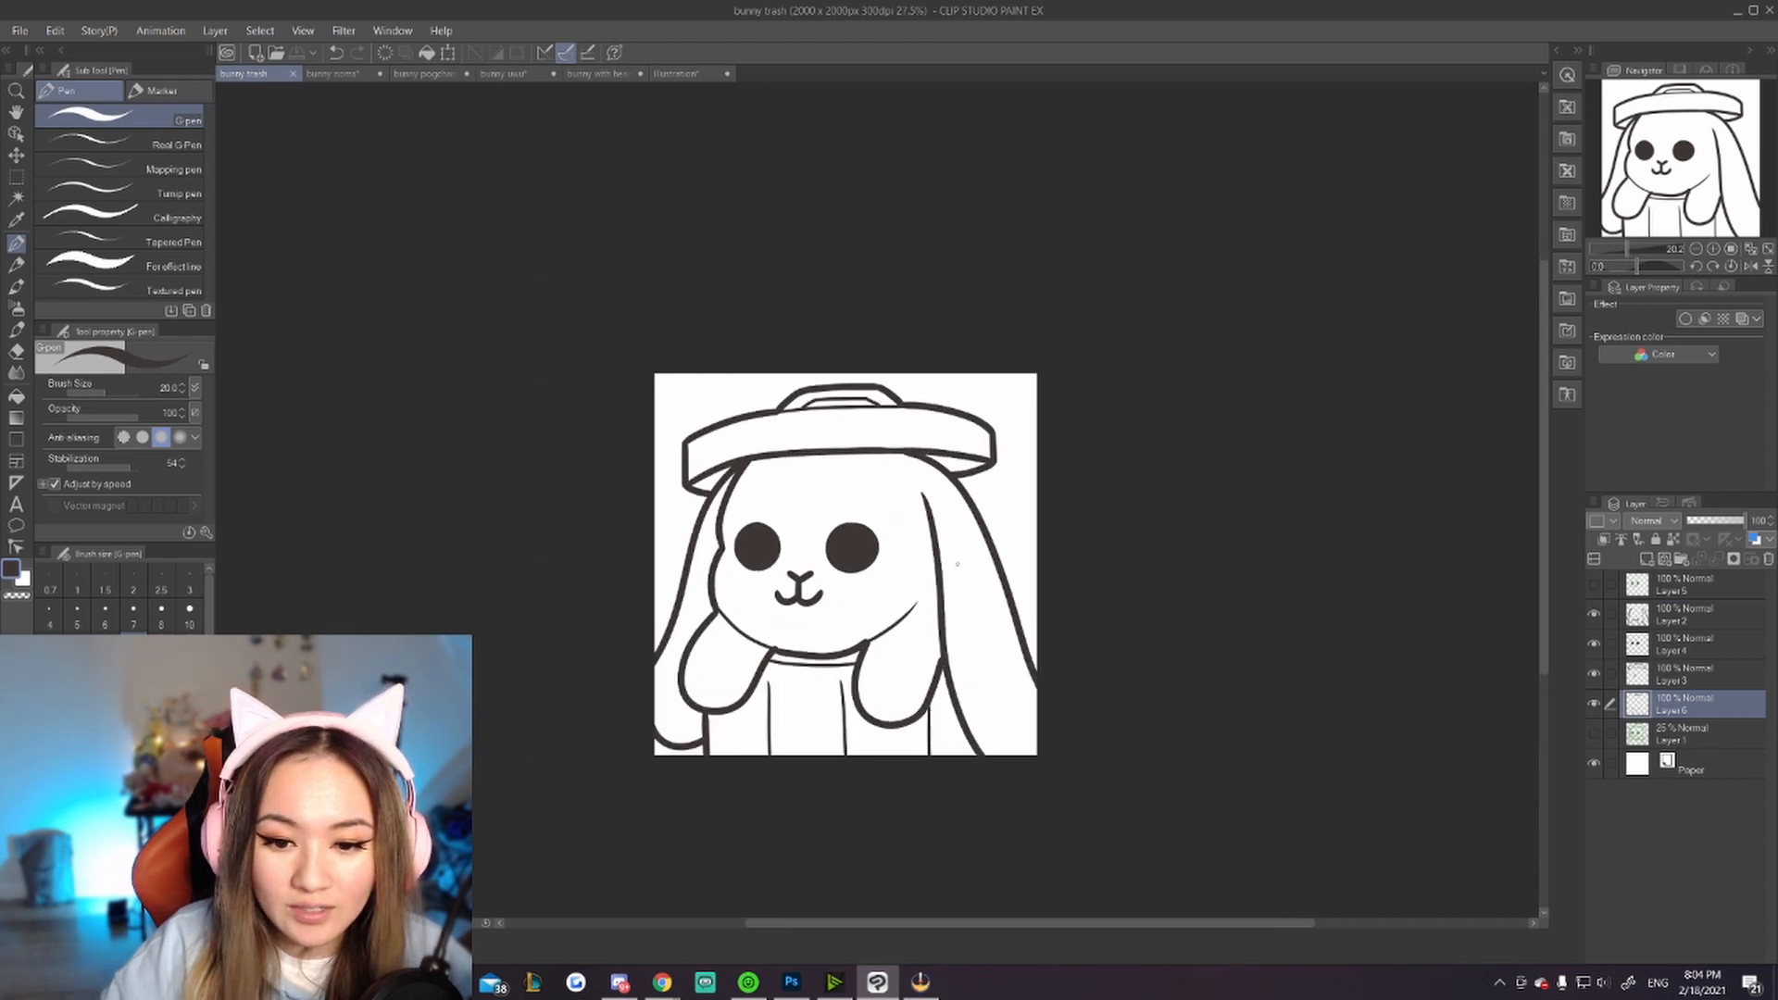
{"action": "left_click", "coordinate": [1595, 702]}
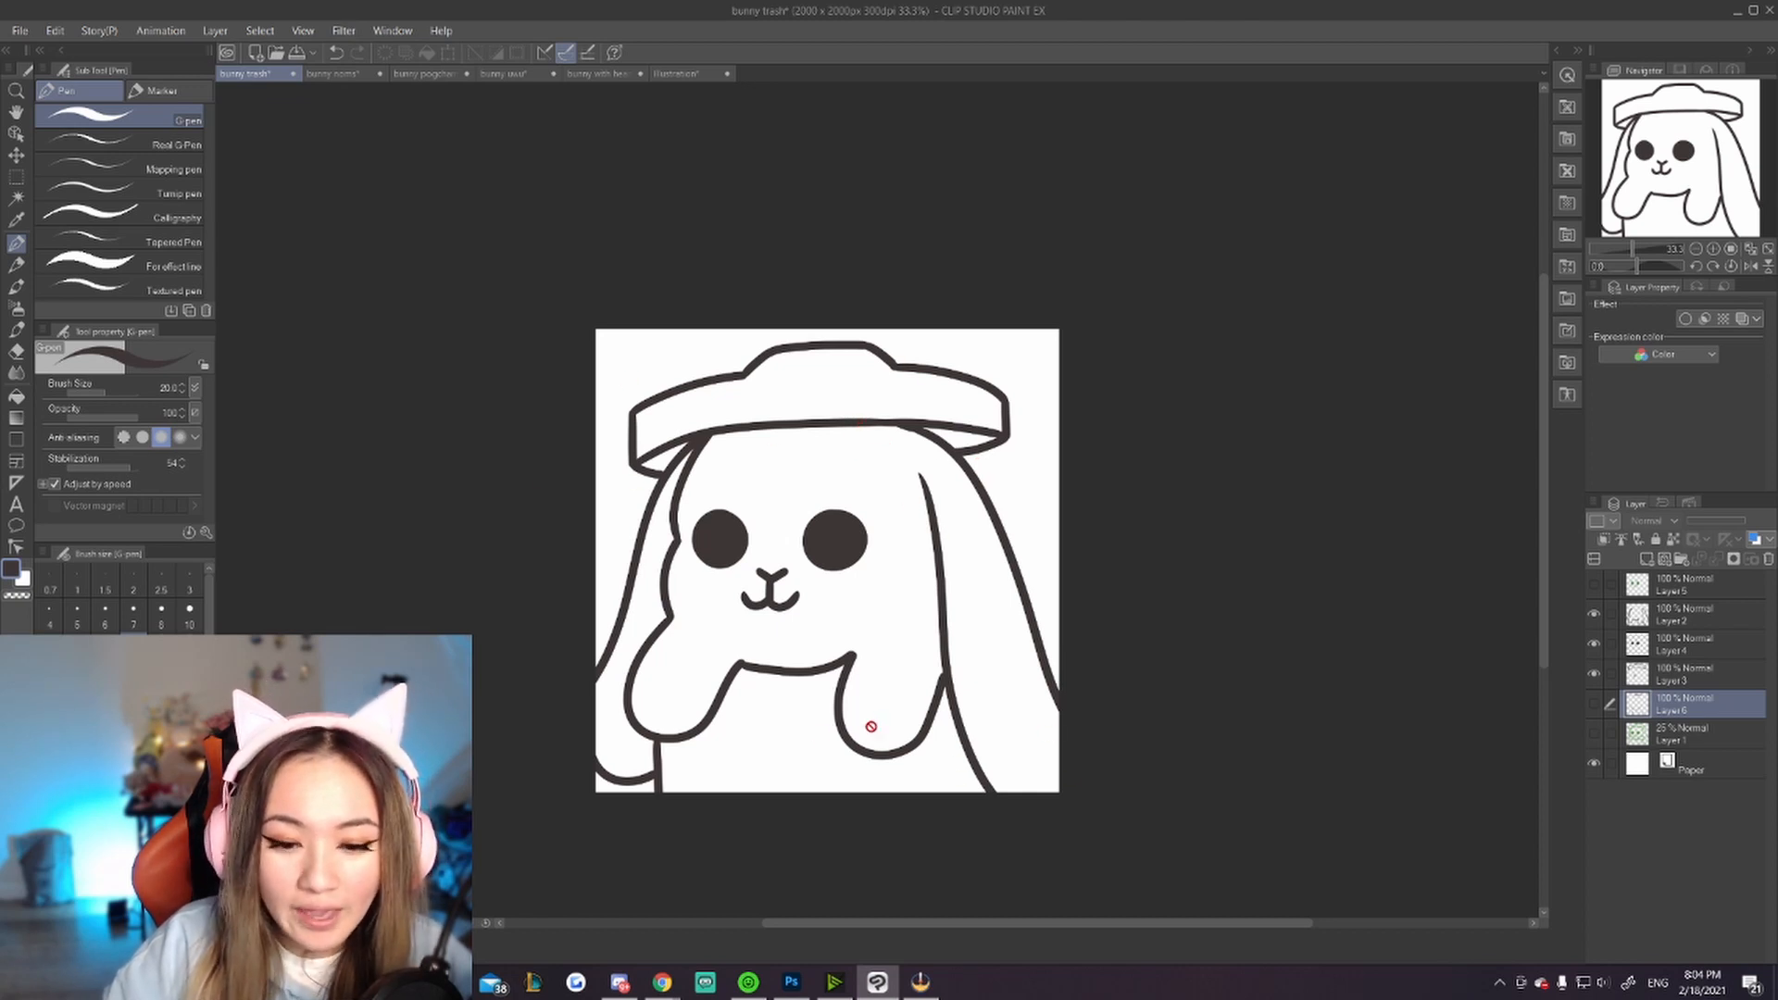
{"action": "left_click", "coordinate": [1594, 704]}
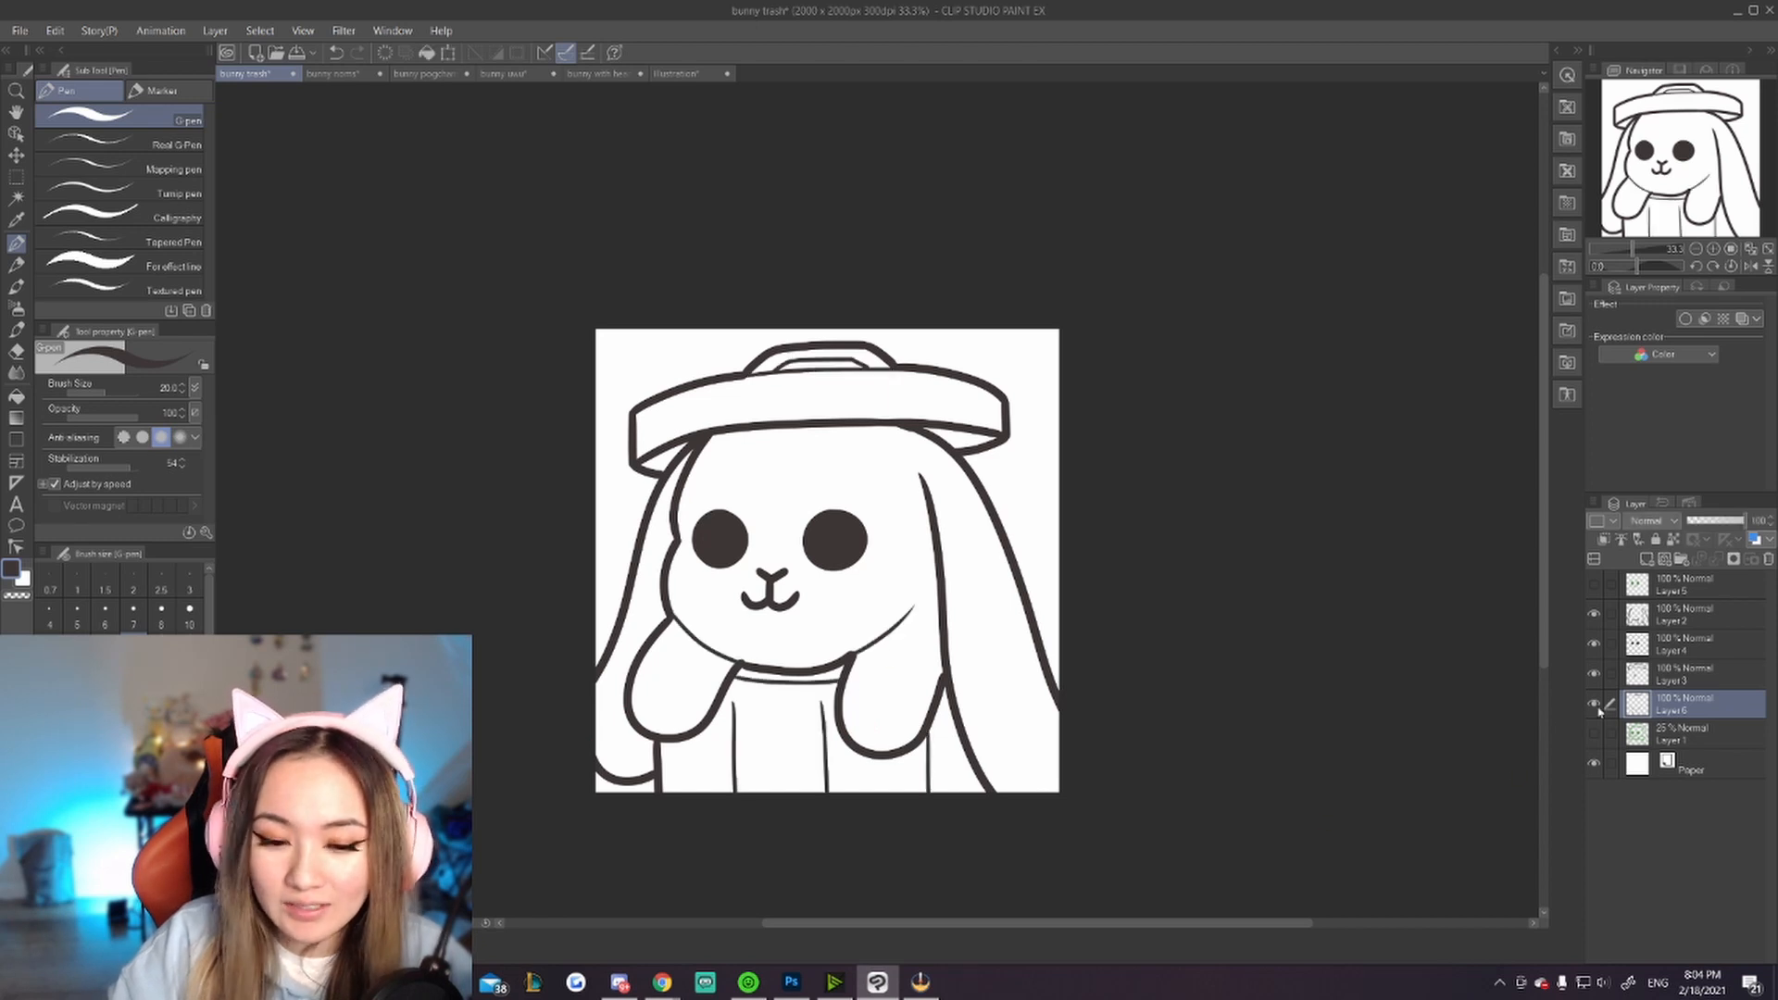
{"action": "scroll", "coordinate": [936, 684], "scroll_direction": "down", "scroll_amount": 5}
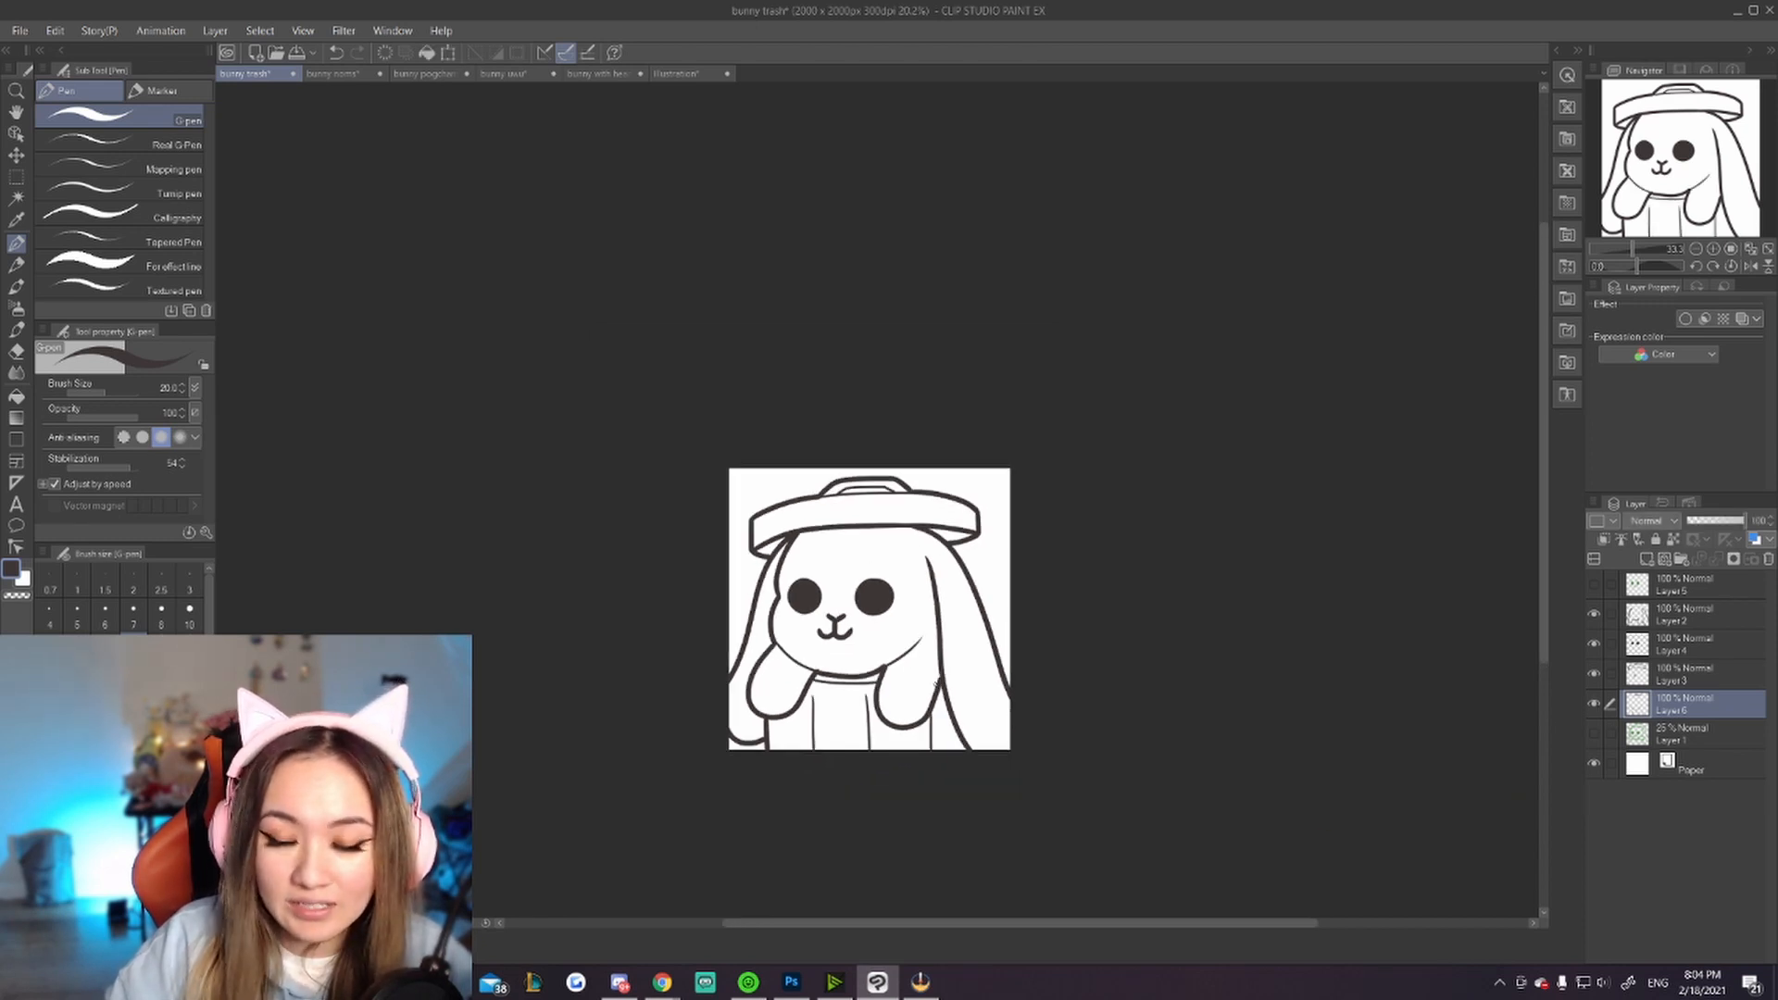
{"action": "scroll", "coordinate": [926, 680], "scroll_direction": "up", "scroll_amount": 3}
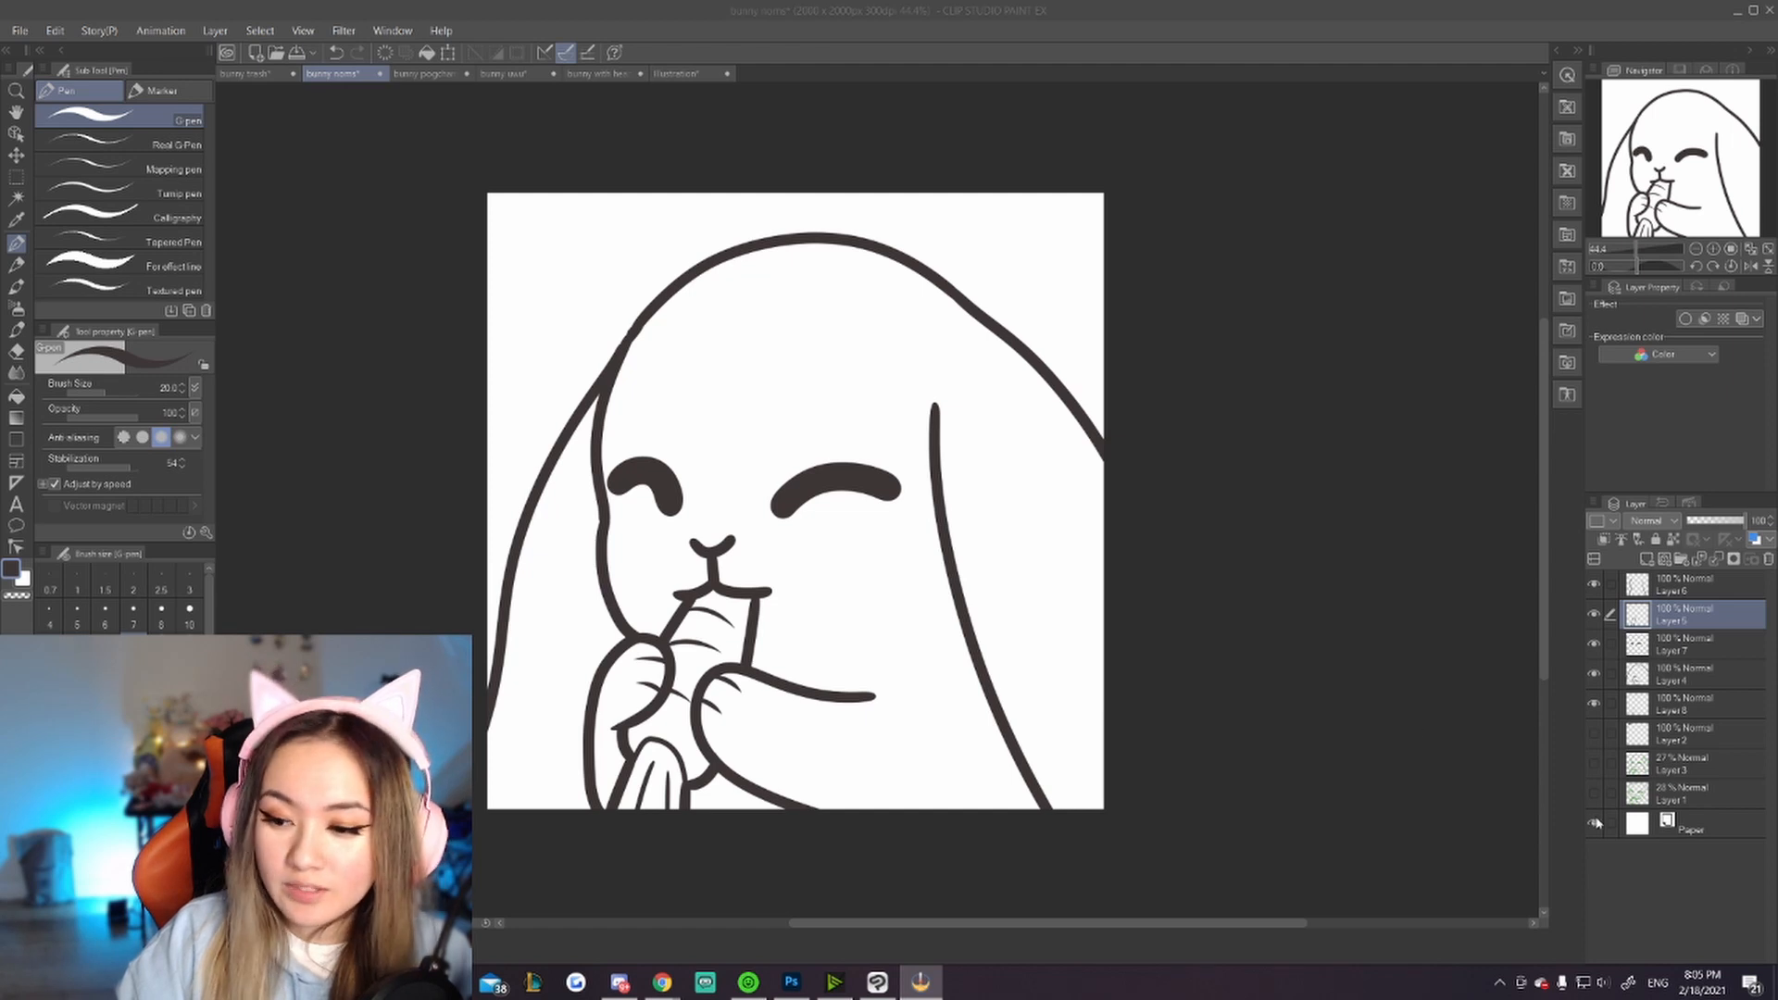
Step: Add a new layer above the paper on the bunny noms canvas and fill it with green as the background
{"action": "left_click", "coordinate": [1683, 831]}
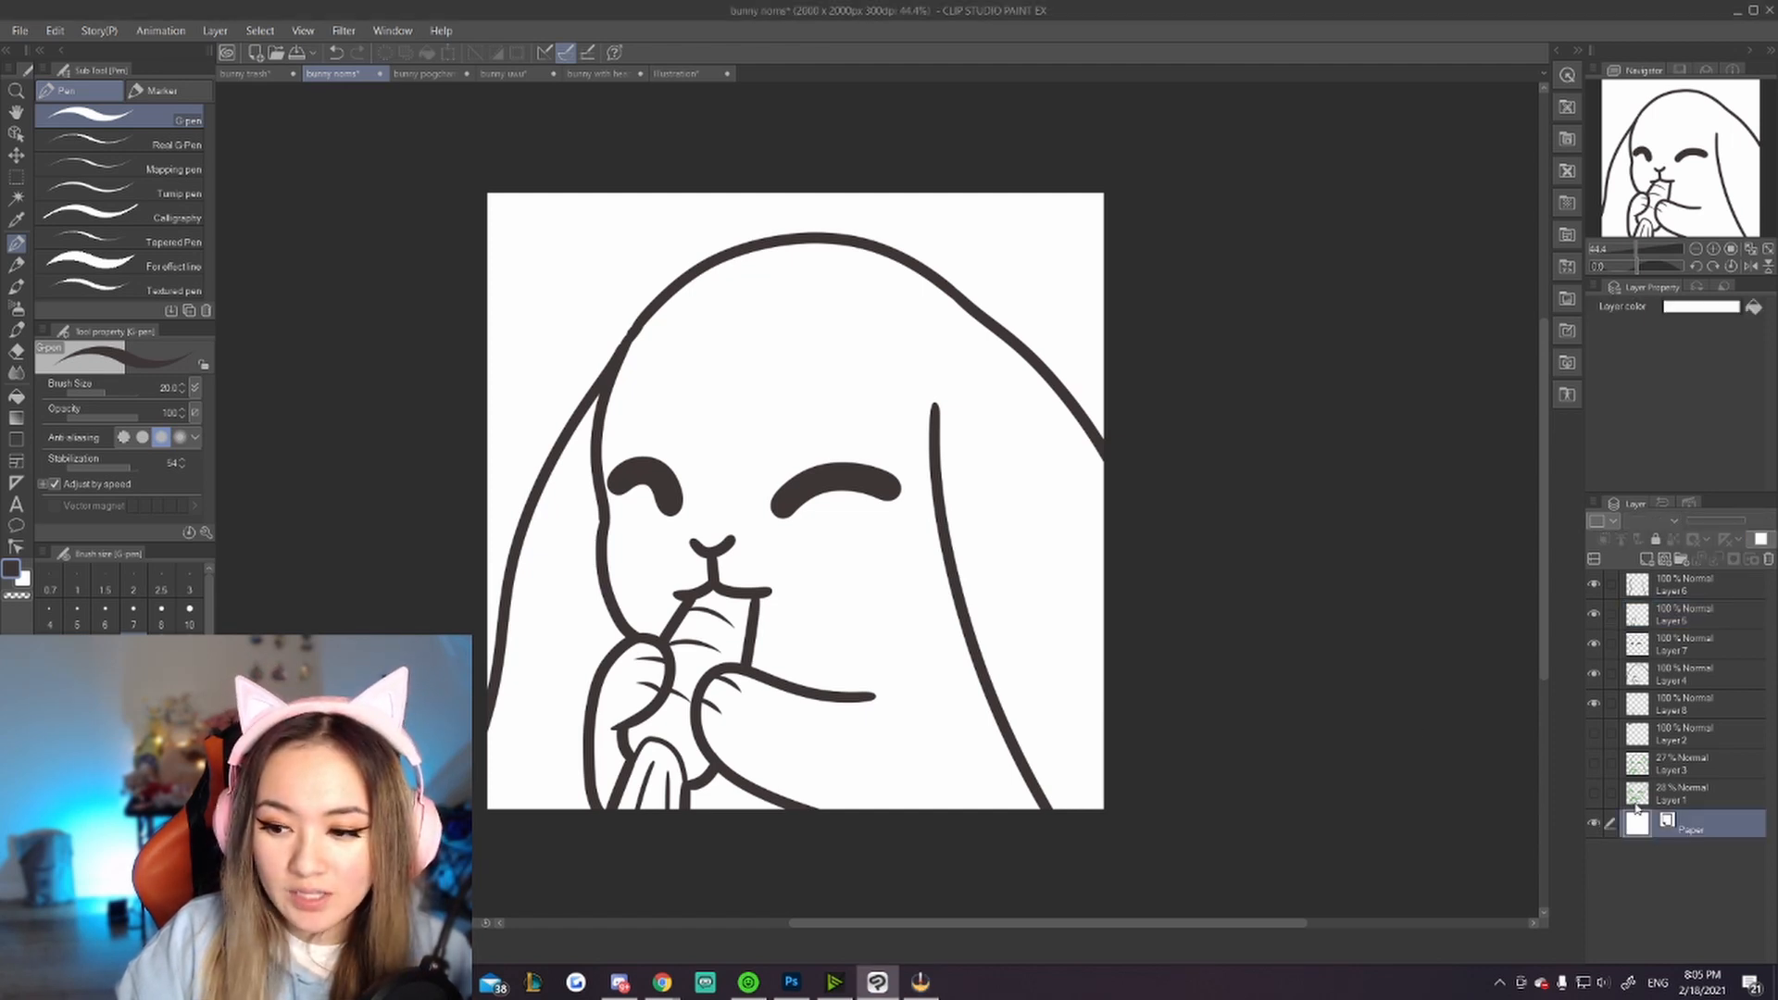
{"action": "left_click", "coordinate": [16, 396]}
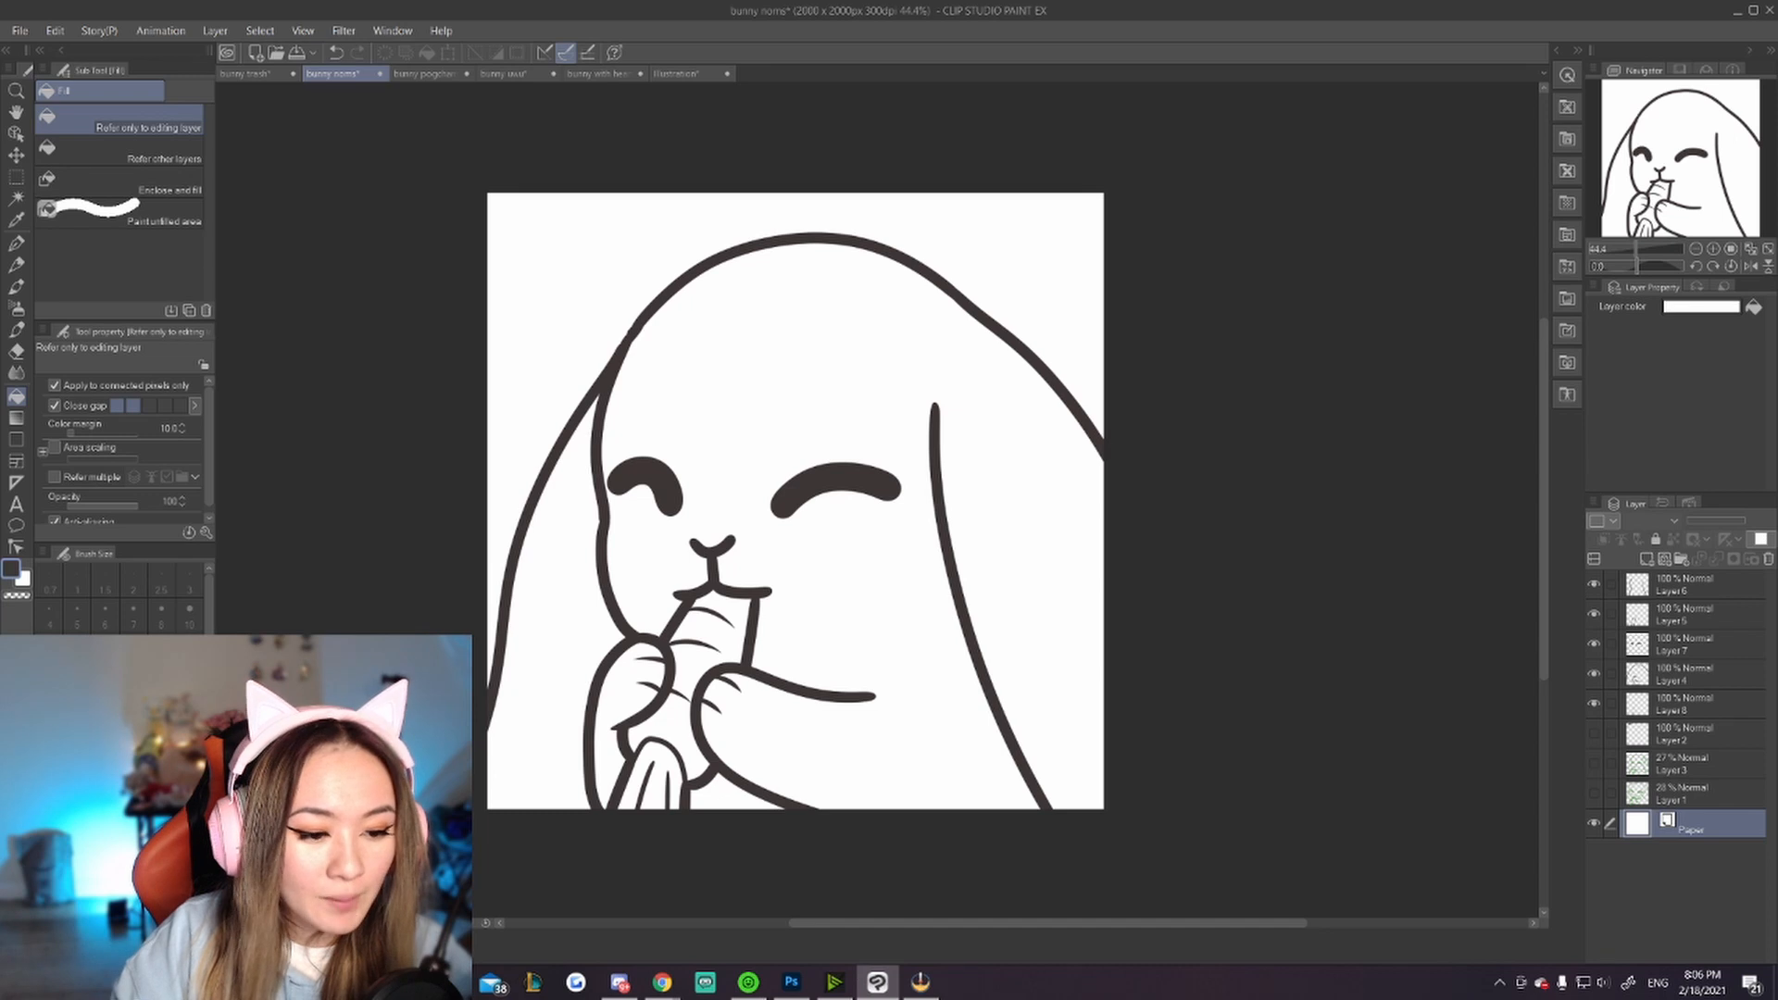
{"action": "left_click", "coordinate": [120, 796]}
{"action": "left_click", "coordinate": [121, 796]}
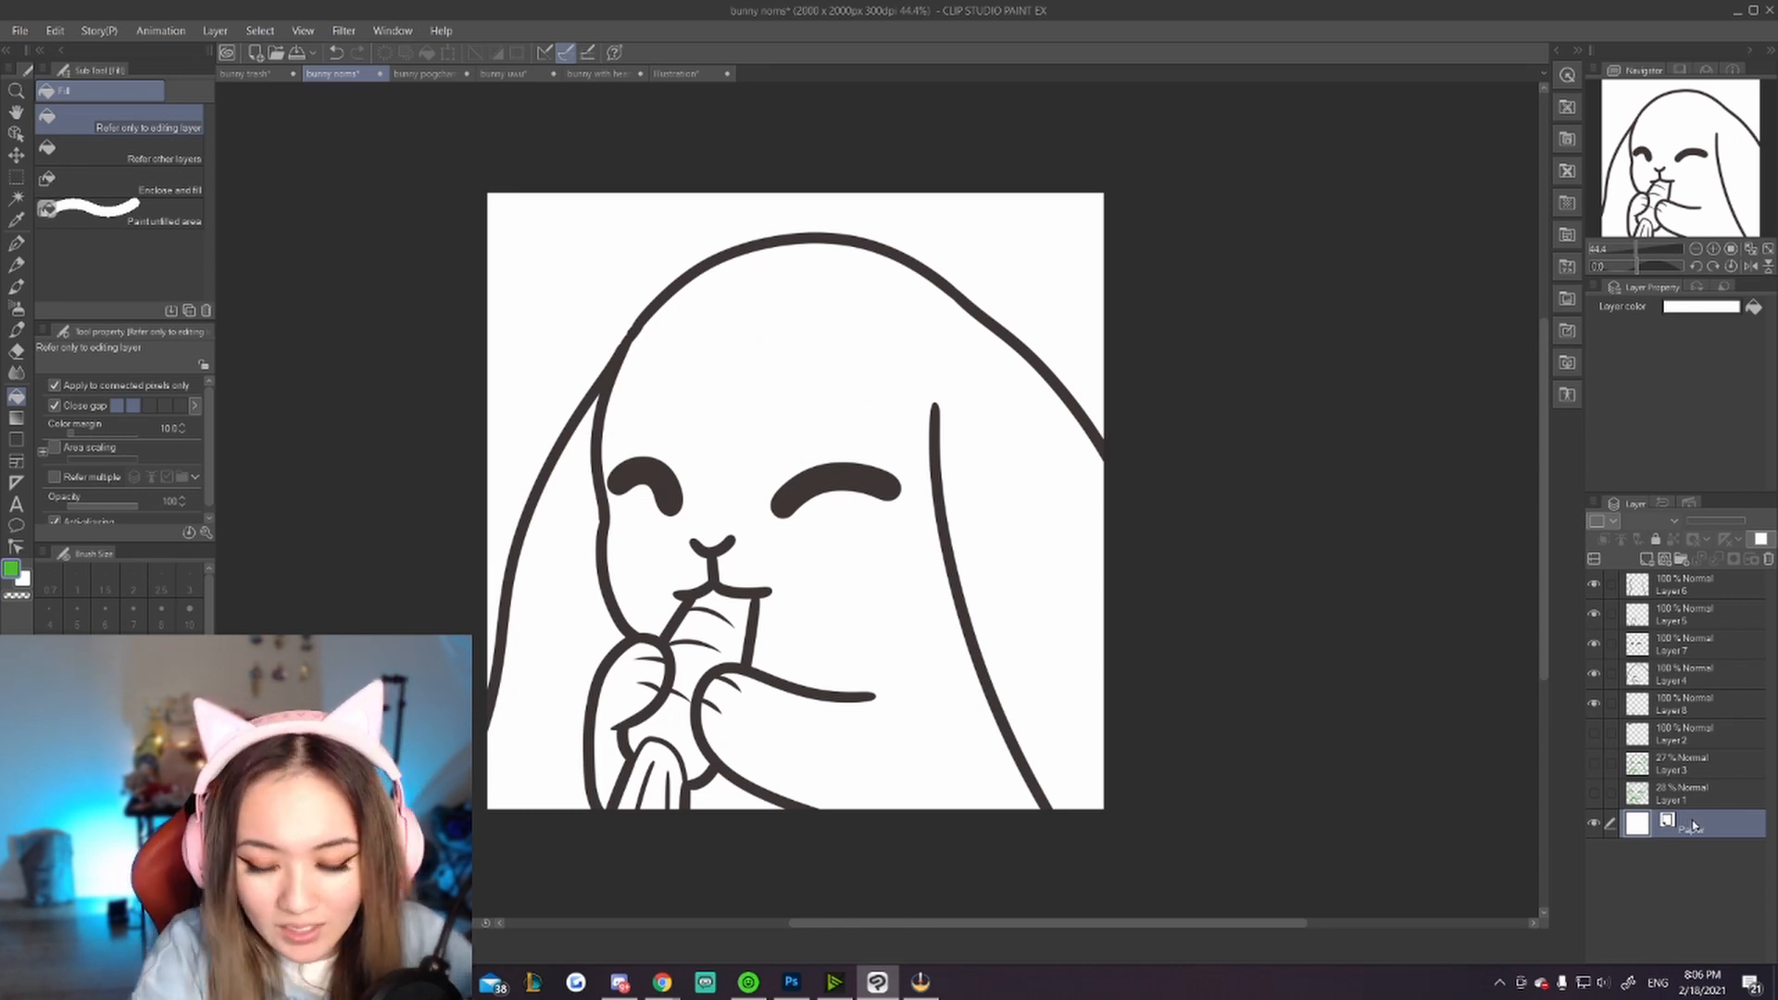
{"action": "key", "text": "ctrl+shift+n"}
{"action": "left_click", "coordinate": [821, 434]}
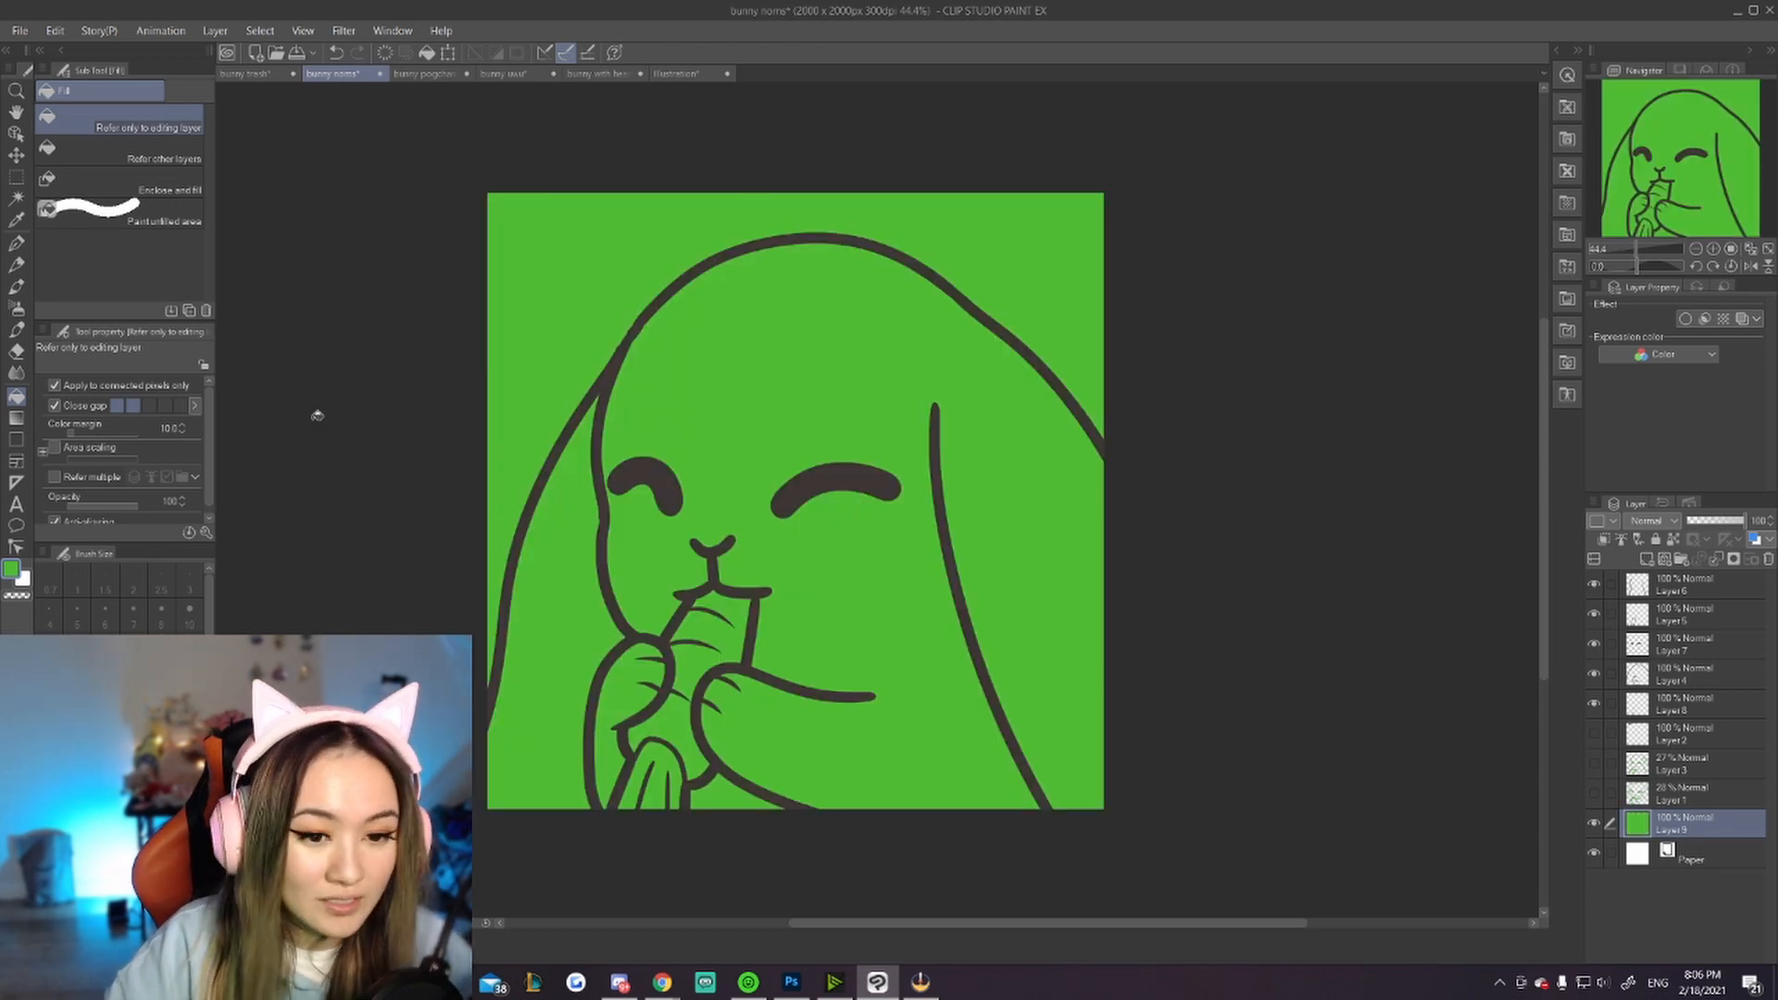
Step: Add a new layer above Layer 2 for a cream patch on the bunny's head, and hide the green background layer
{"action": "left_click", "coordinate": [1699, 741]}
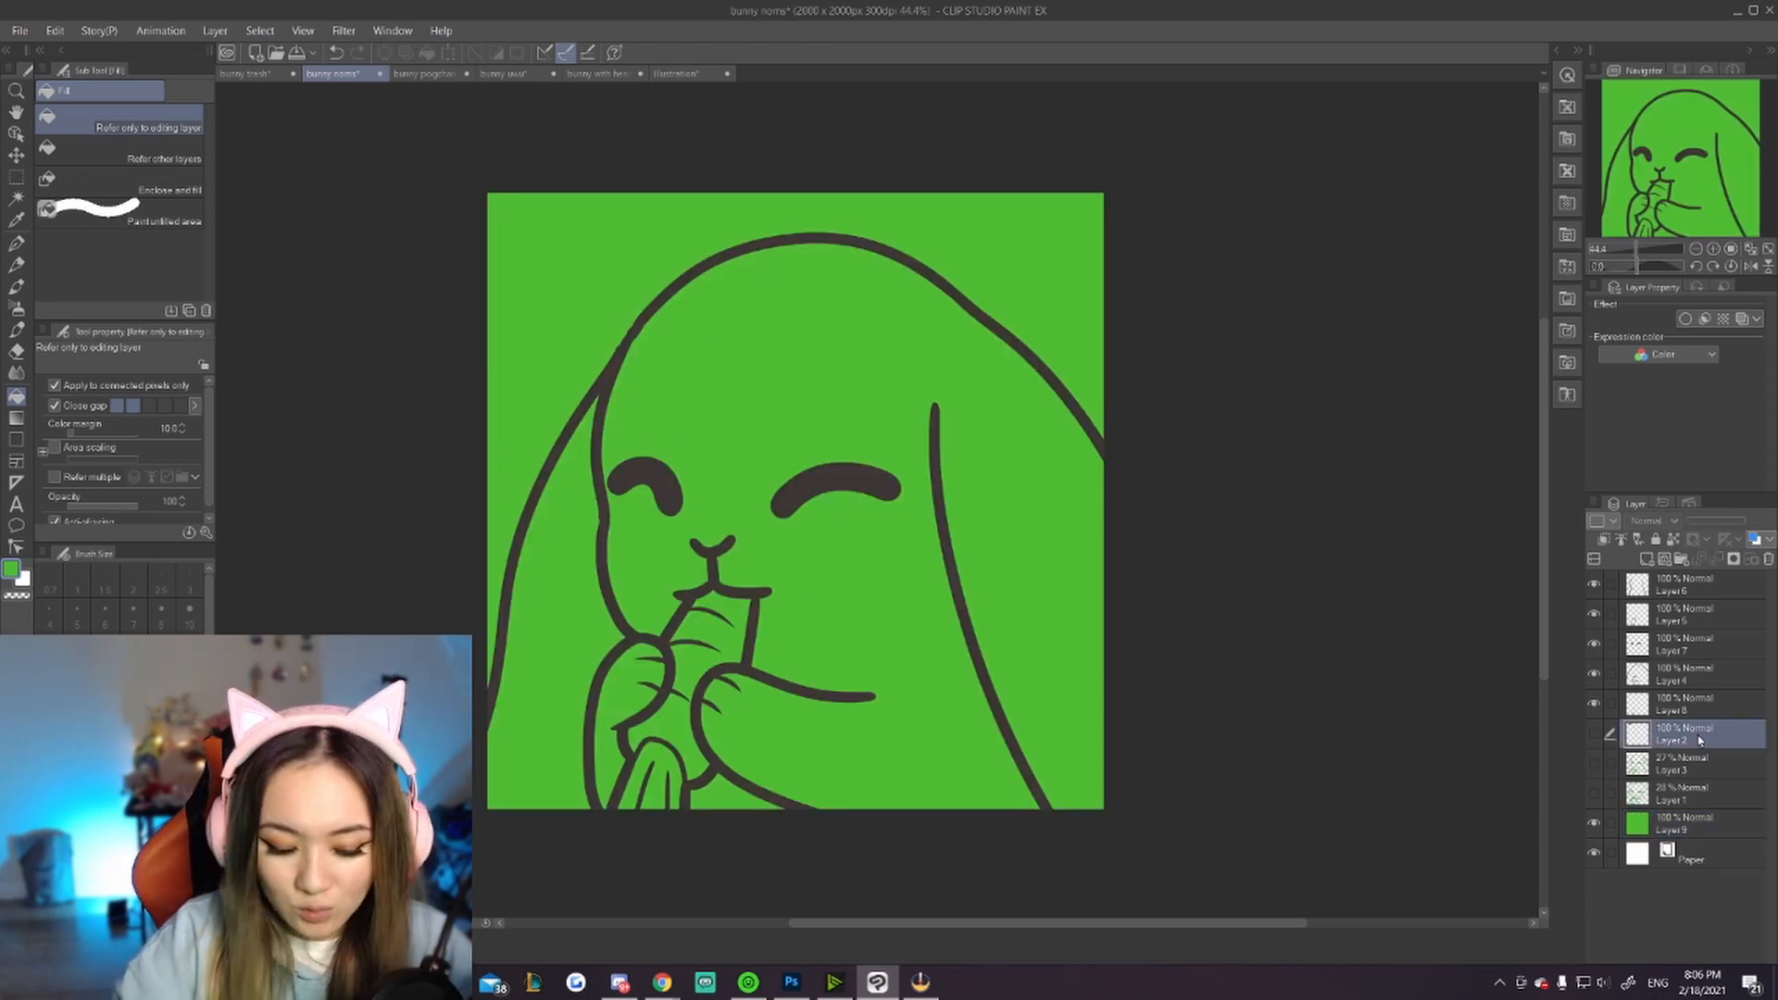
{"action": "key", "text": "ctrl+shift+n"}
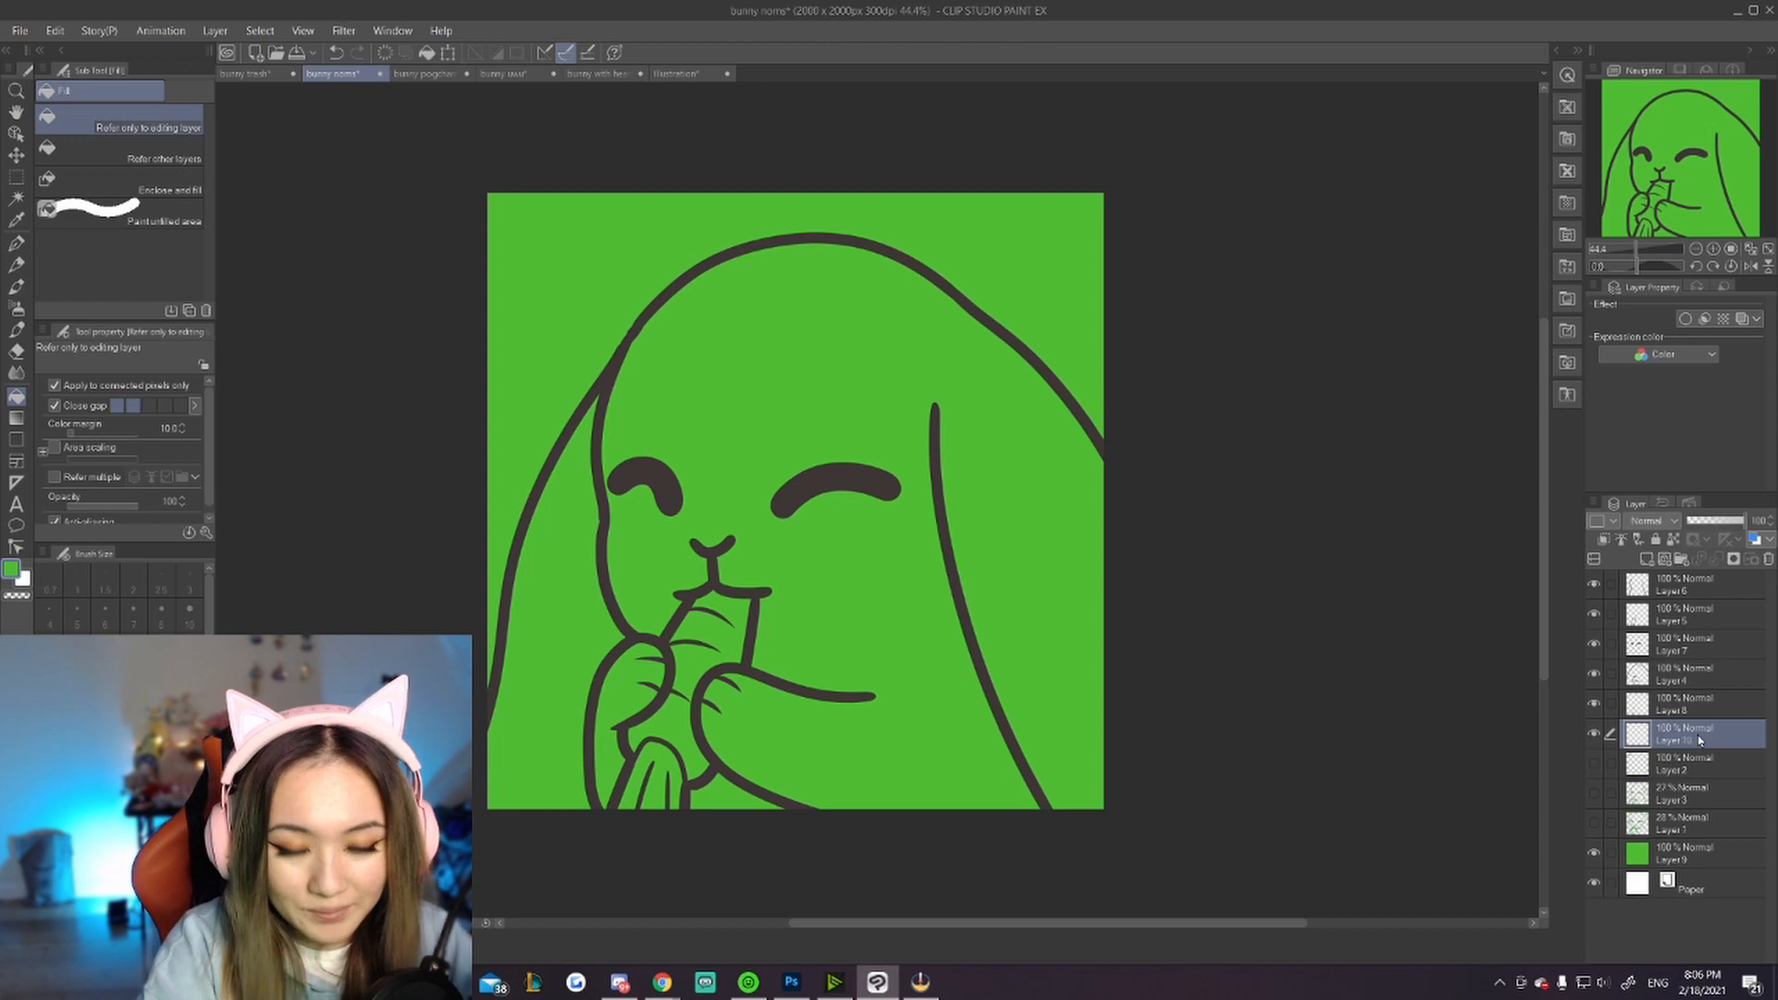
{"action": "left_click", "coordinate": [18, 244]}
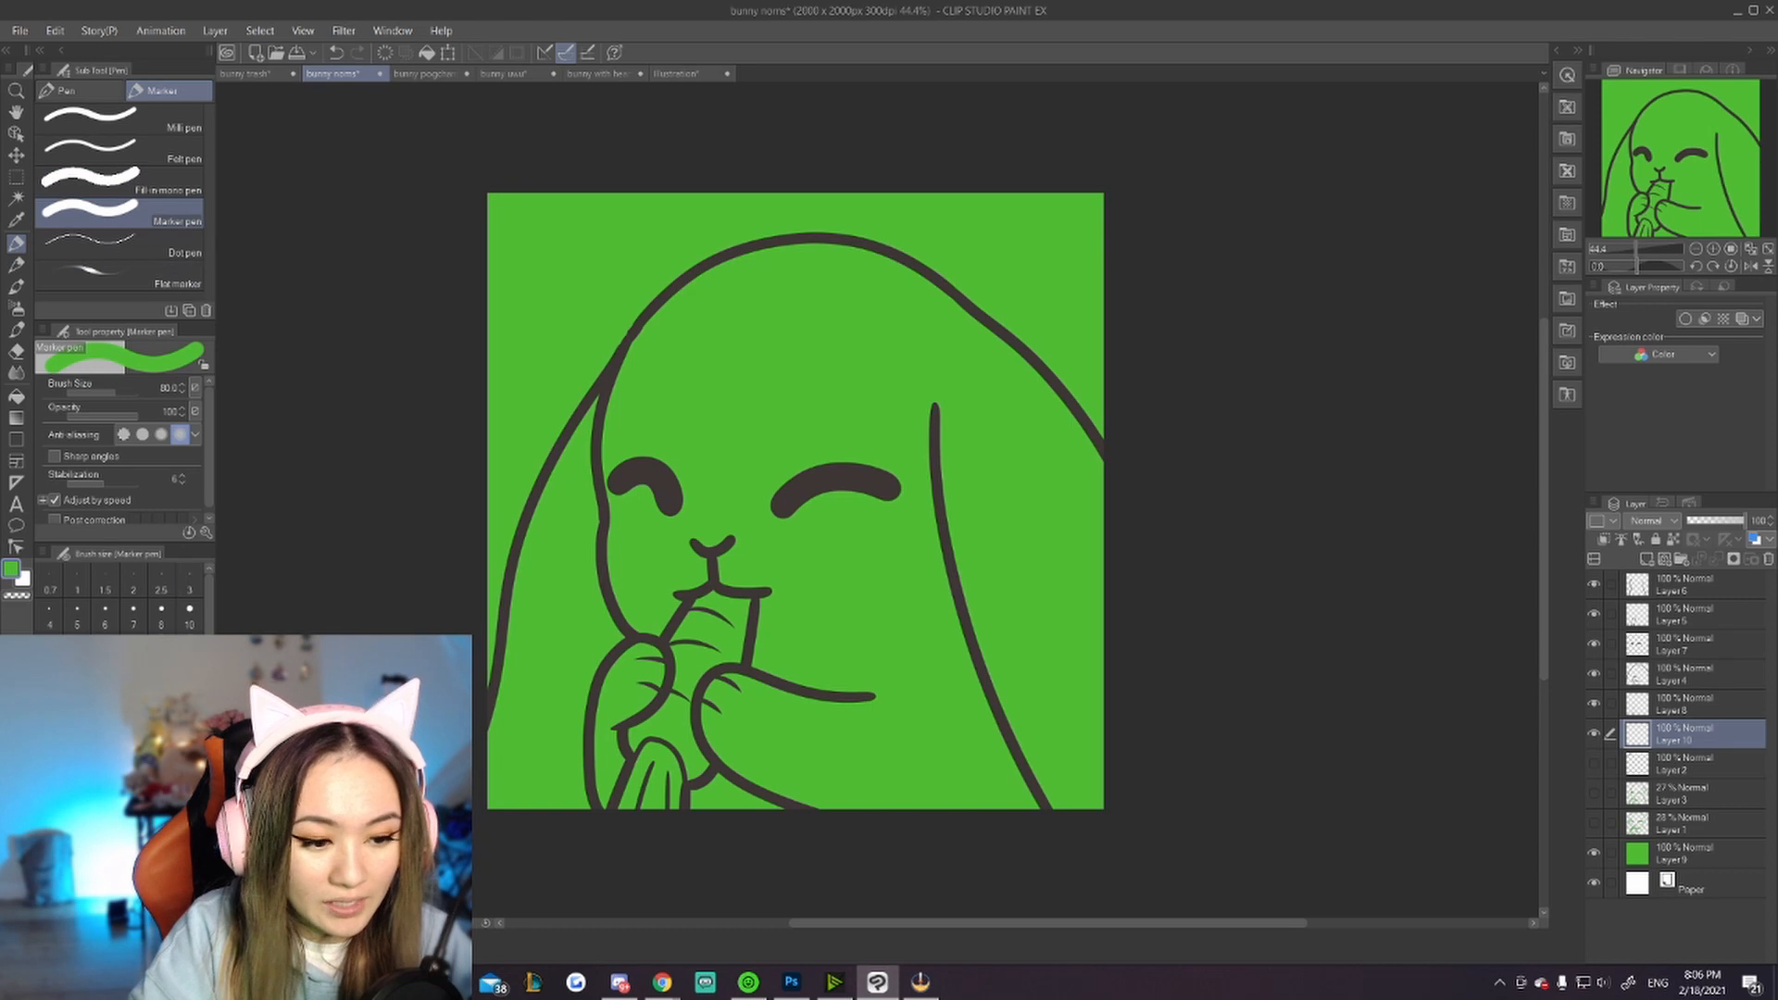
{"action": "mouse_move", "coordinate": [731, 316]}
{"action": "left_mouse_down"}
{"action": "mouse_move", "coordinate": [767, 301]}
{"action": "mouse_move", "coordinate": [709, 407]}
{"action": "mouse_move", "coordinate": [796, 371]}
{"action": "mouse_move", "coordinate": [734, 354]}
{"action": "left_mouse_up"}
{"action": "key", "text": "ctrl+z"}
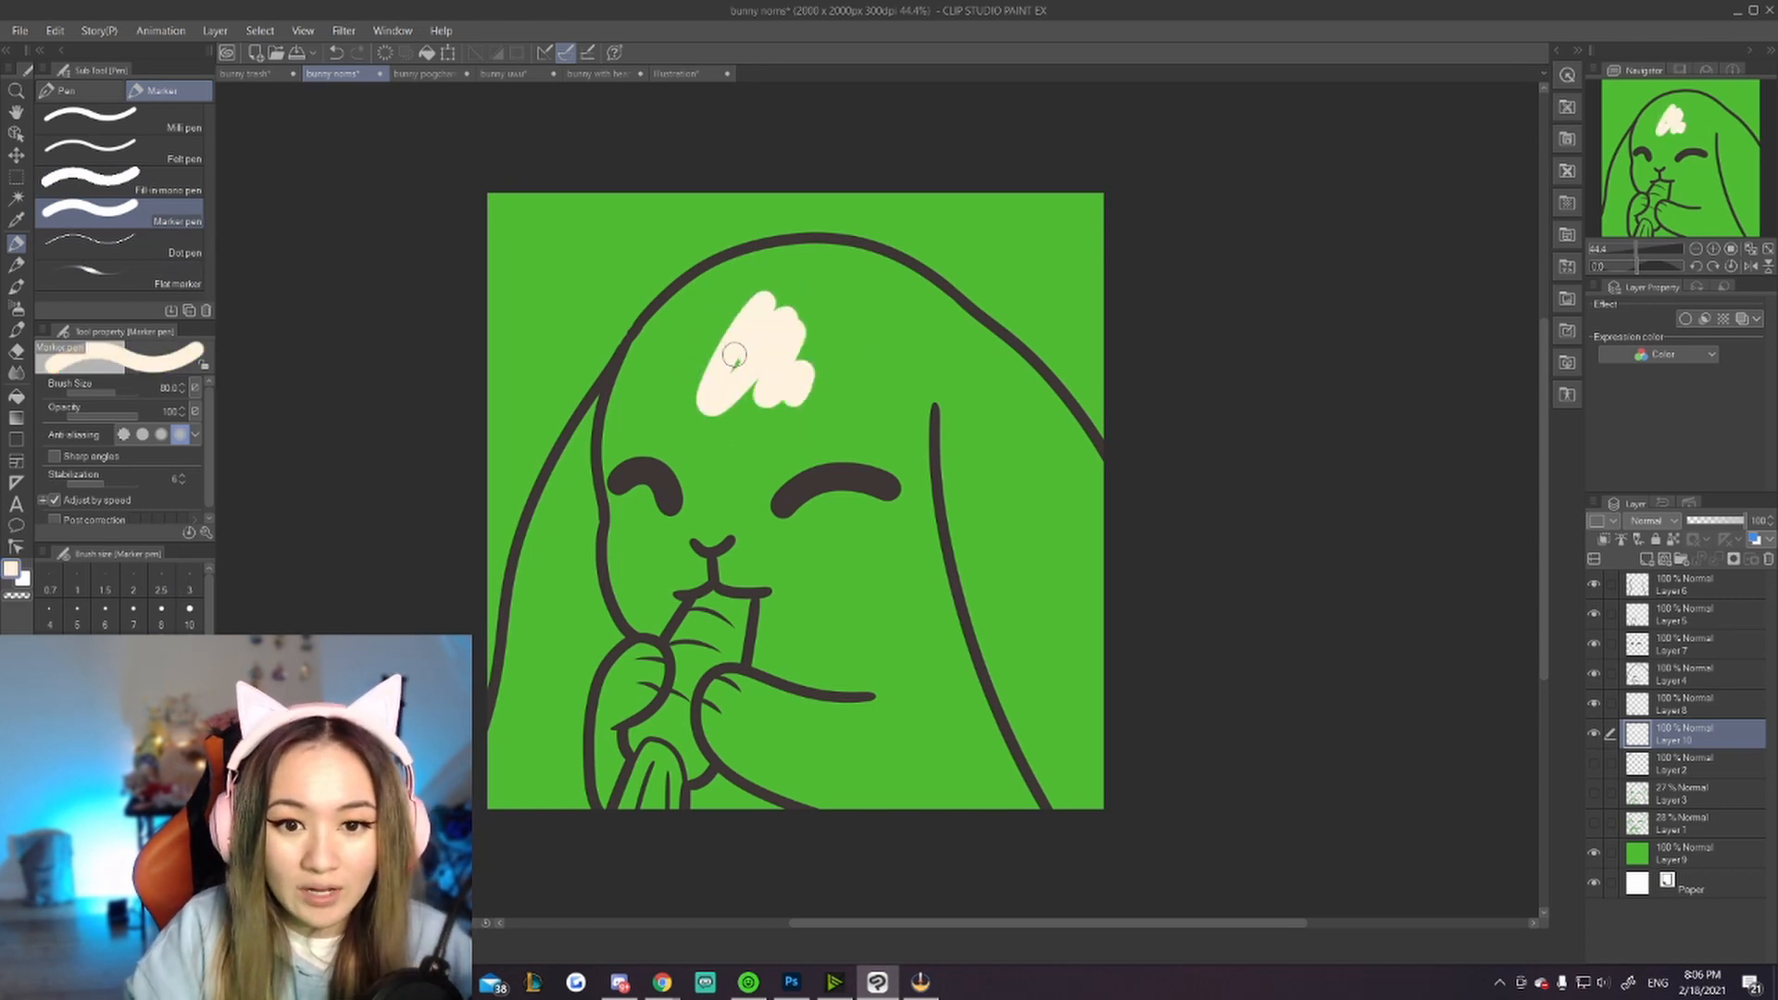
{"action": "left_click", "coordinate": [1594, 856]}
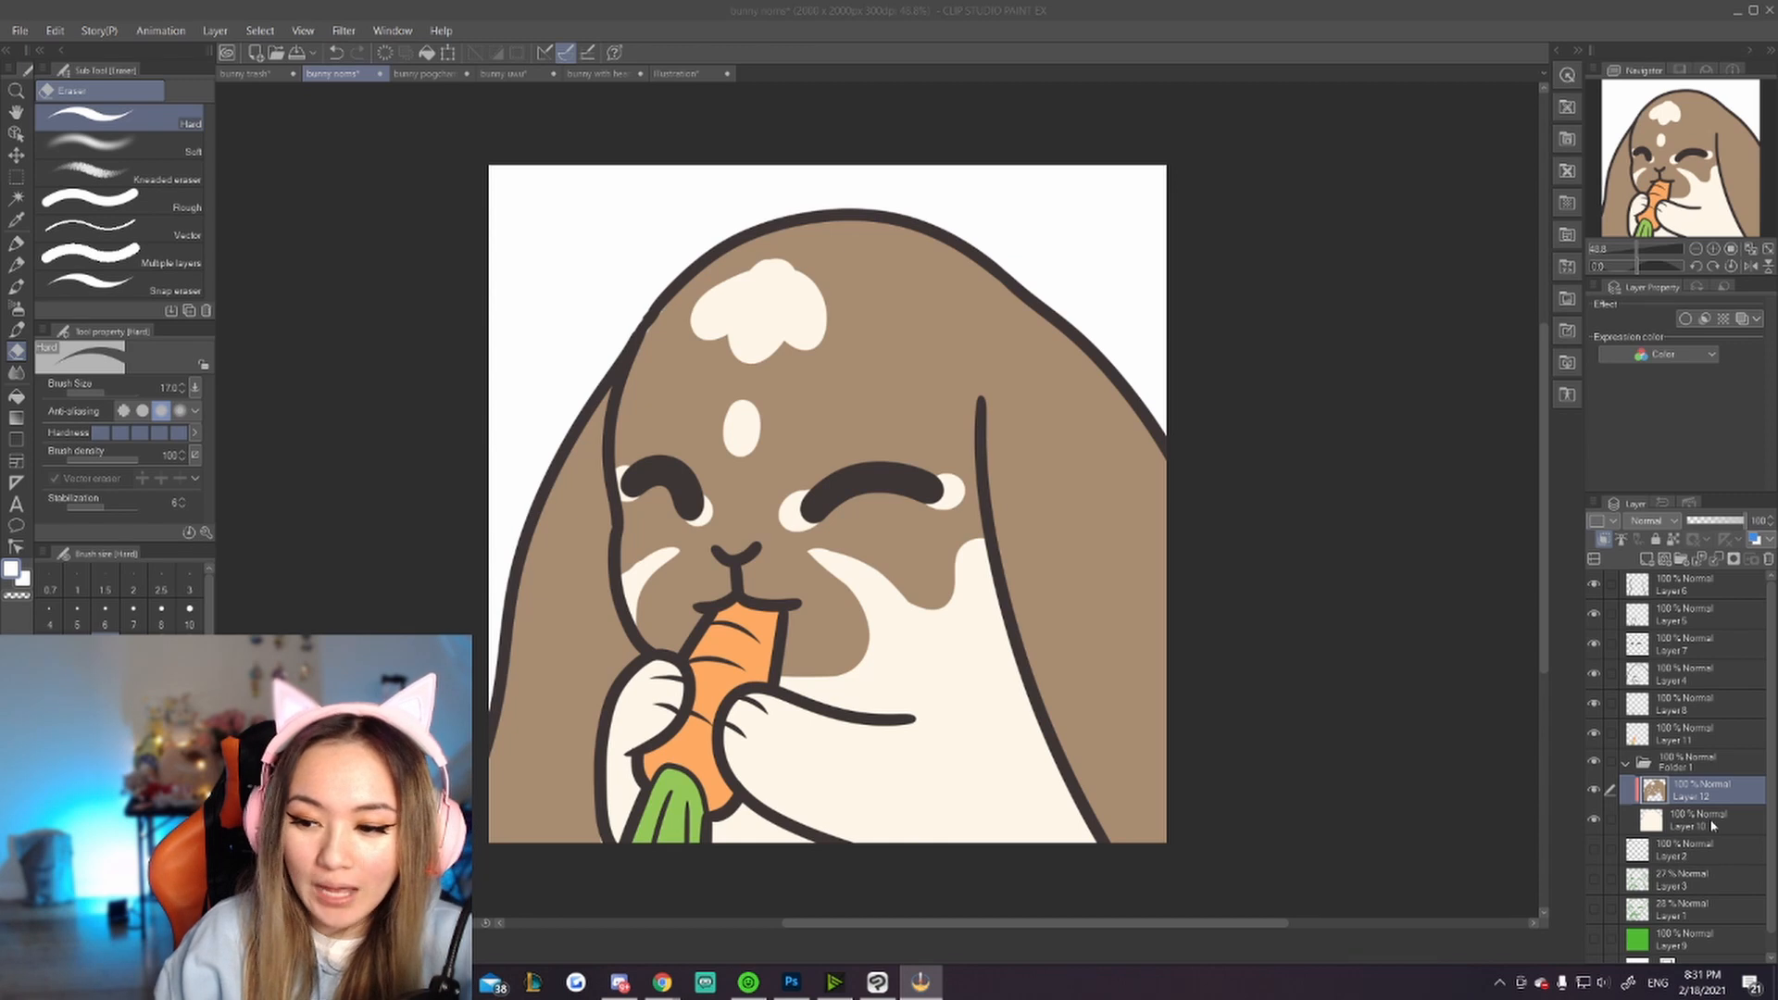
Step: Add a new raster layer above Layer 12 and clip it to the layer below
{"action": "left_click", "coordinate": [1679, 818]}
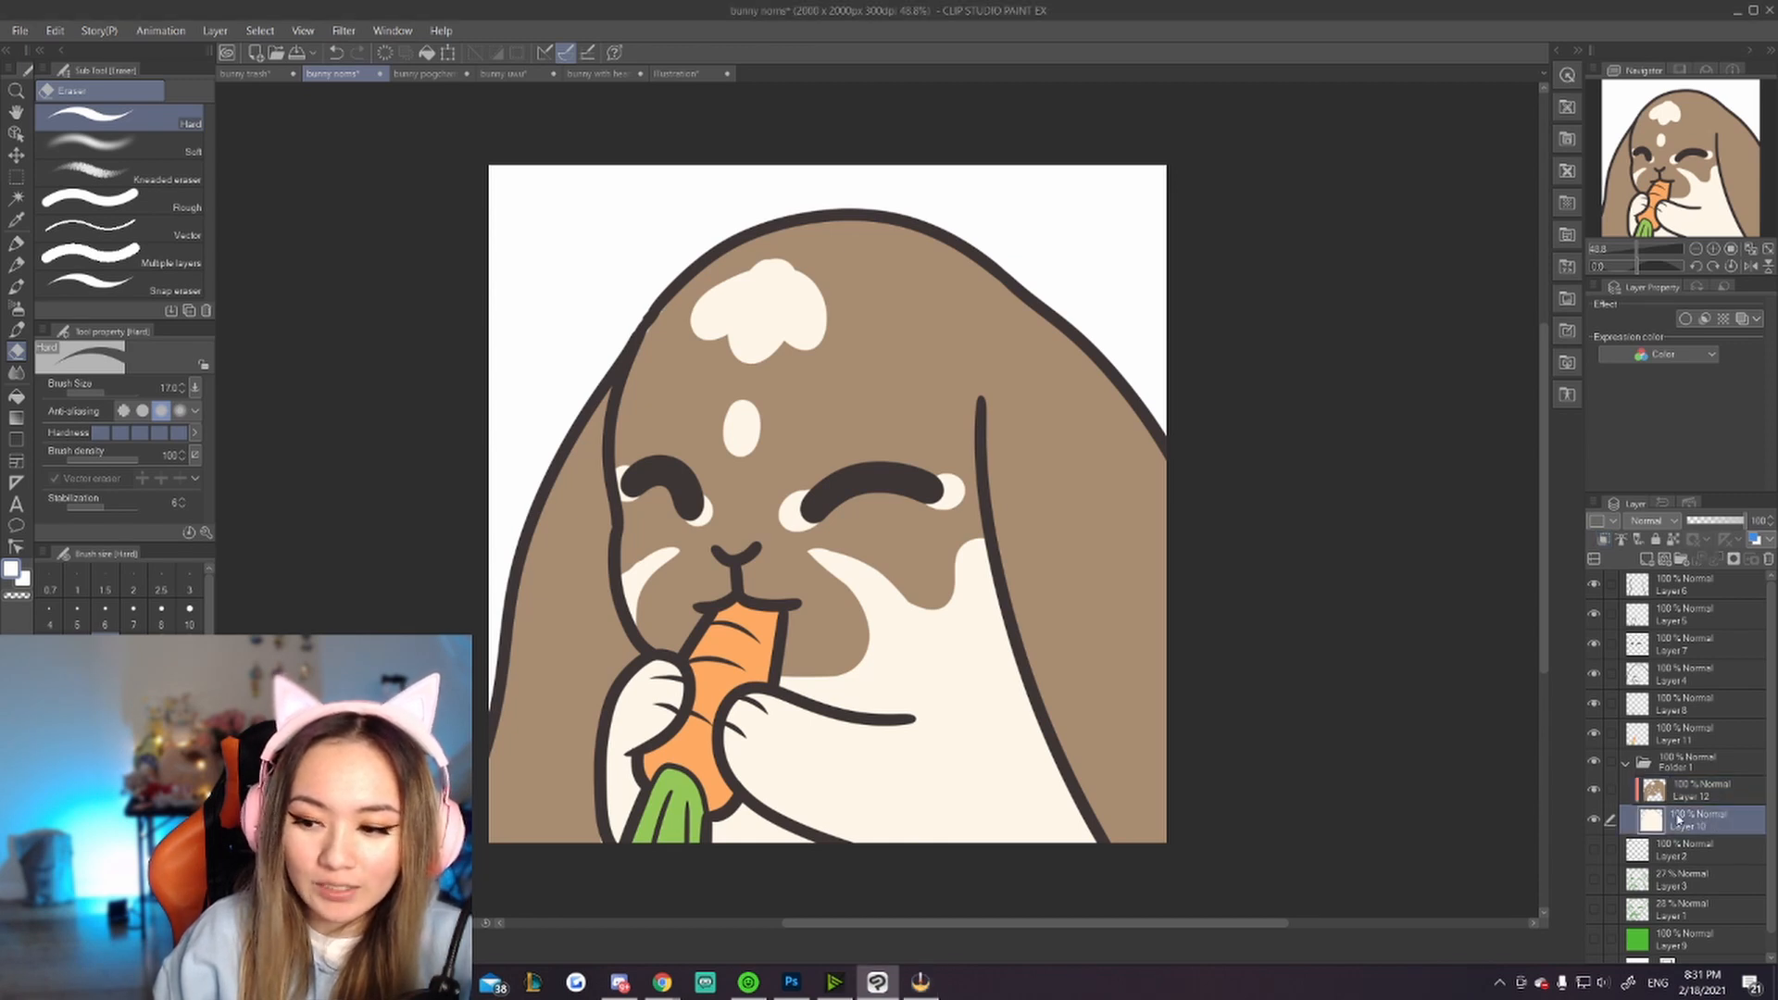
{"action": "left_click", "coordinate": [1709, 794]}
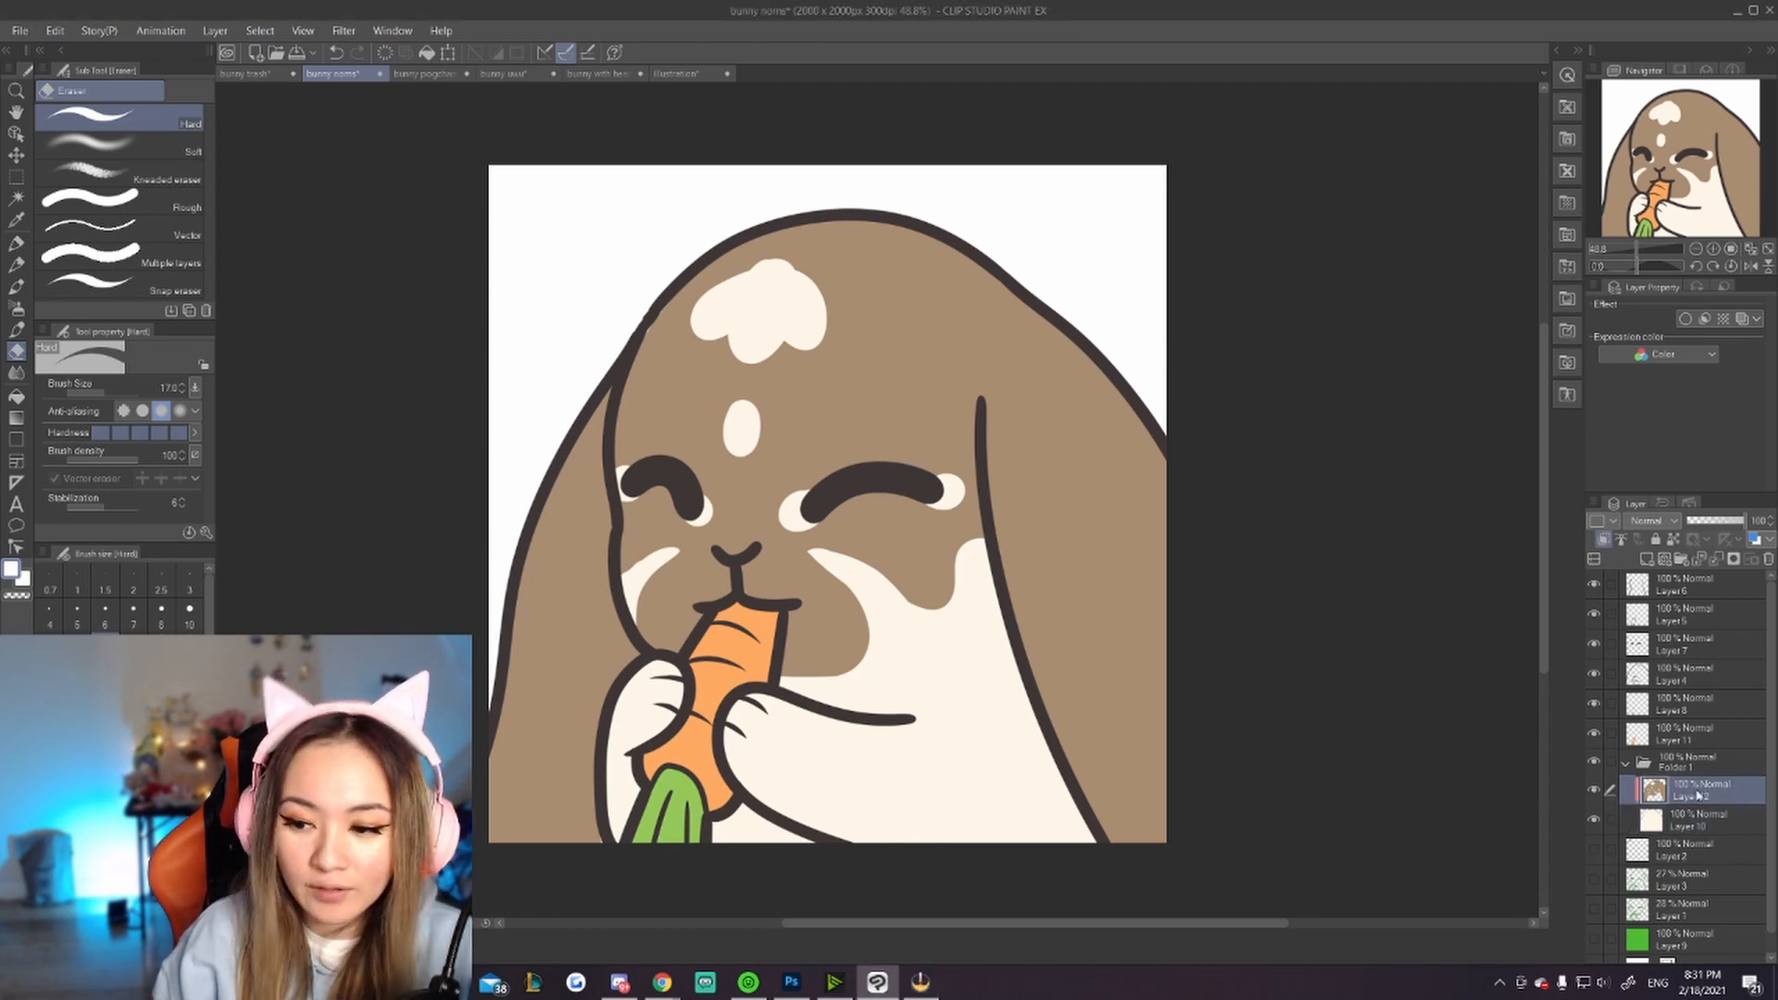
{"action": "left_click", "coordinate": [1647, 559]}
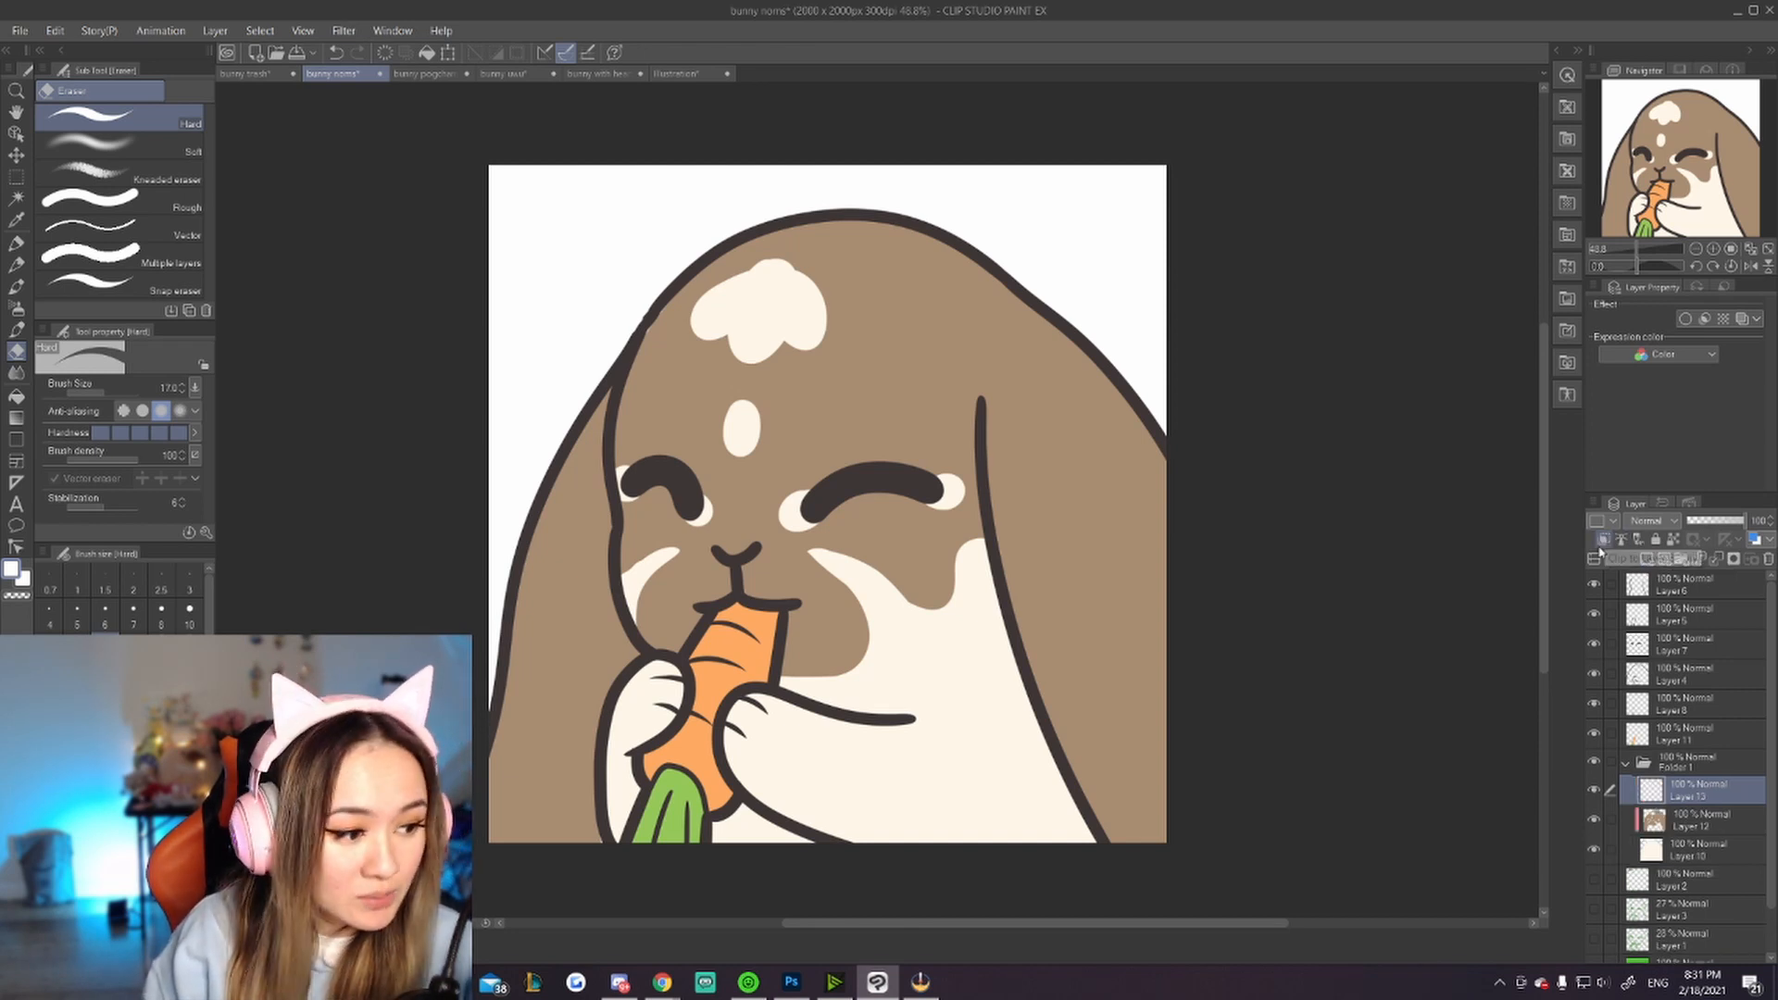
{"action": "left_click", "coordinate": [1604, 541]}
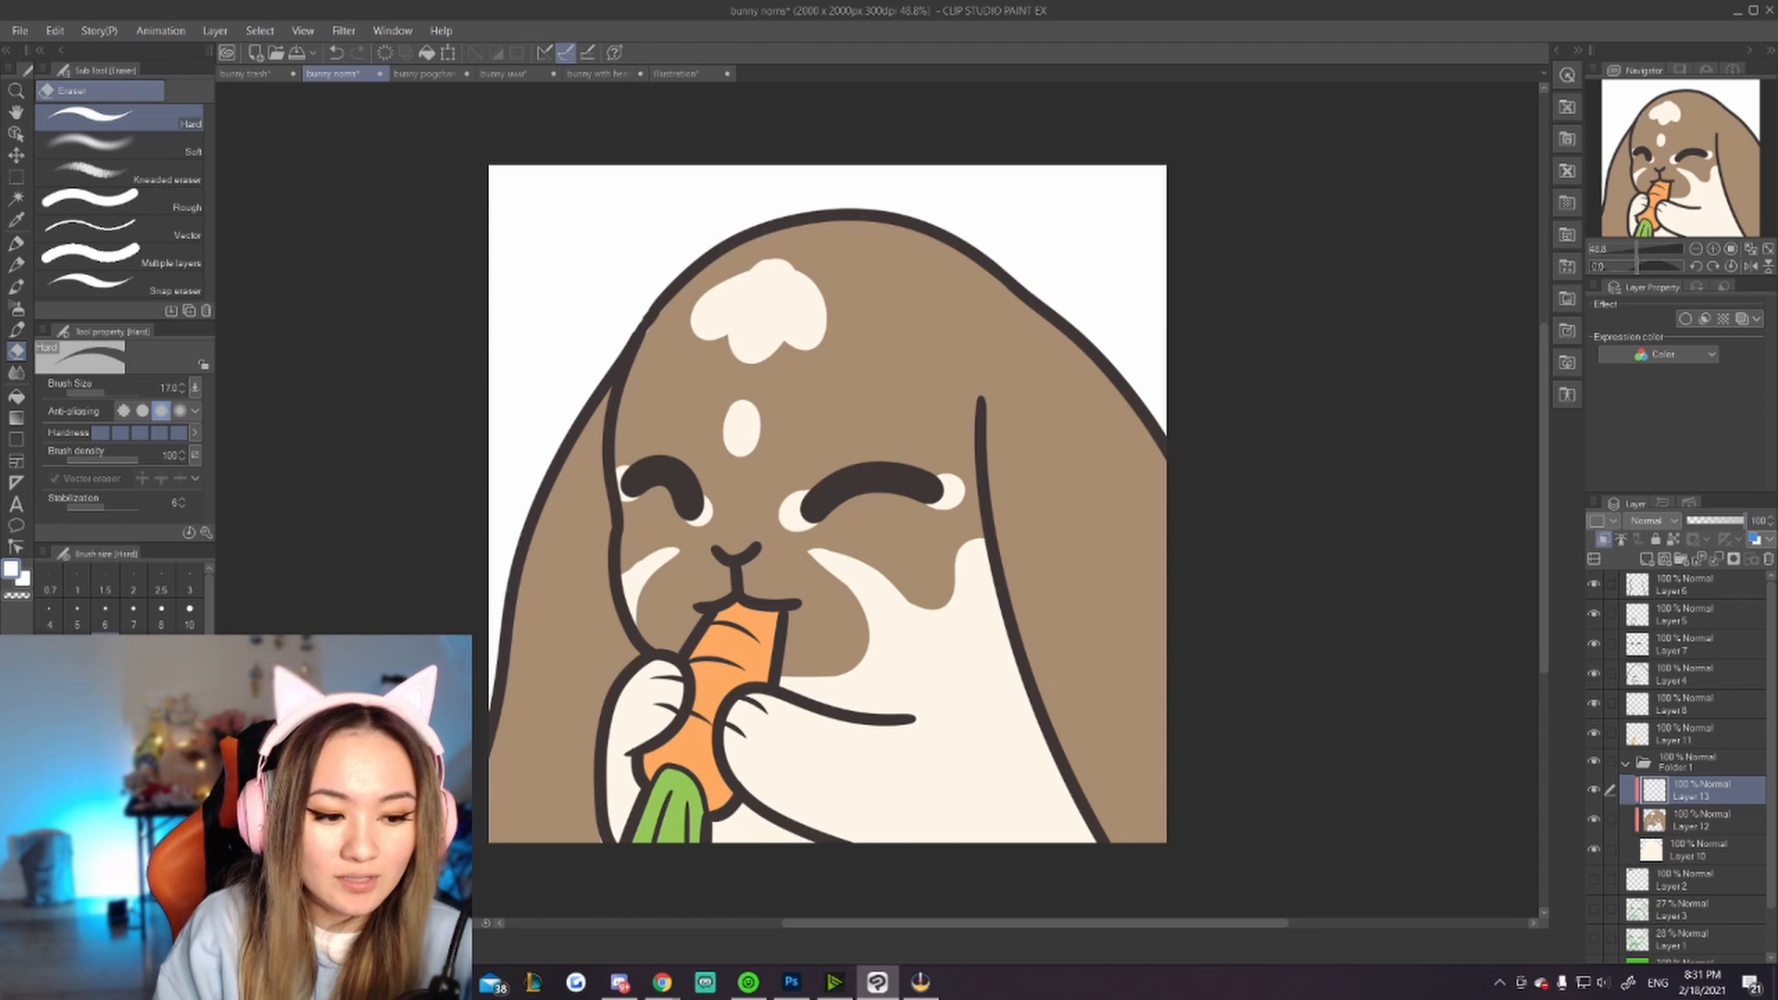
Step: Sample a colour from the bunny's head with the eyedropper and switch to the G-pen at brush size 100
{"action": "left_click", "coordinate": [16, 220]}
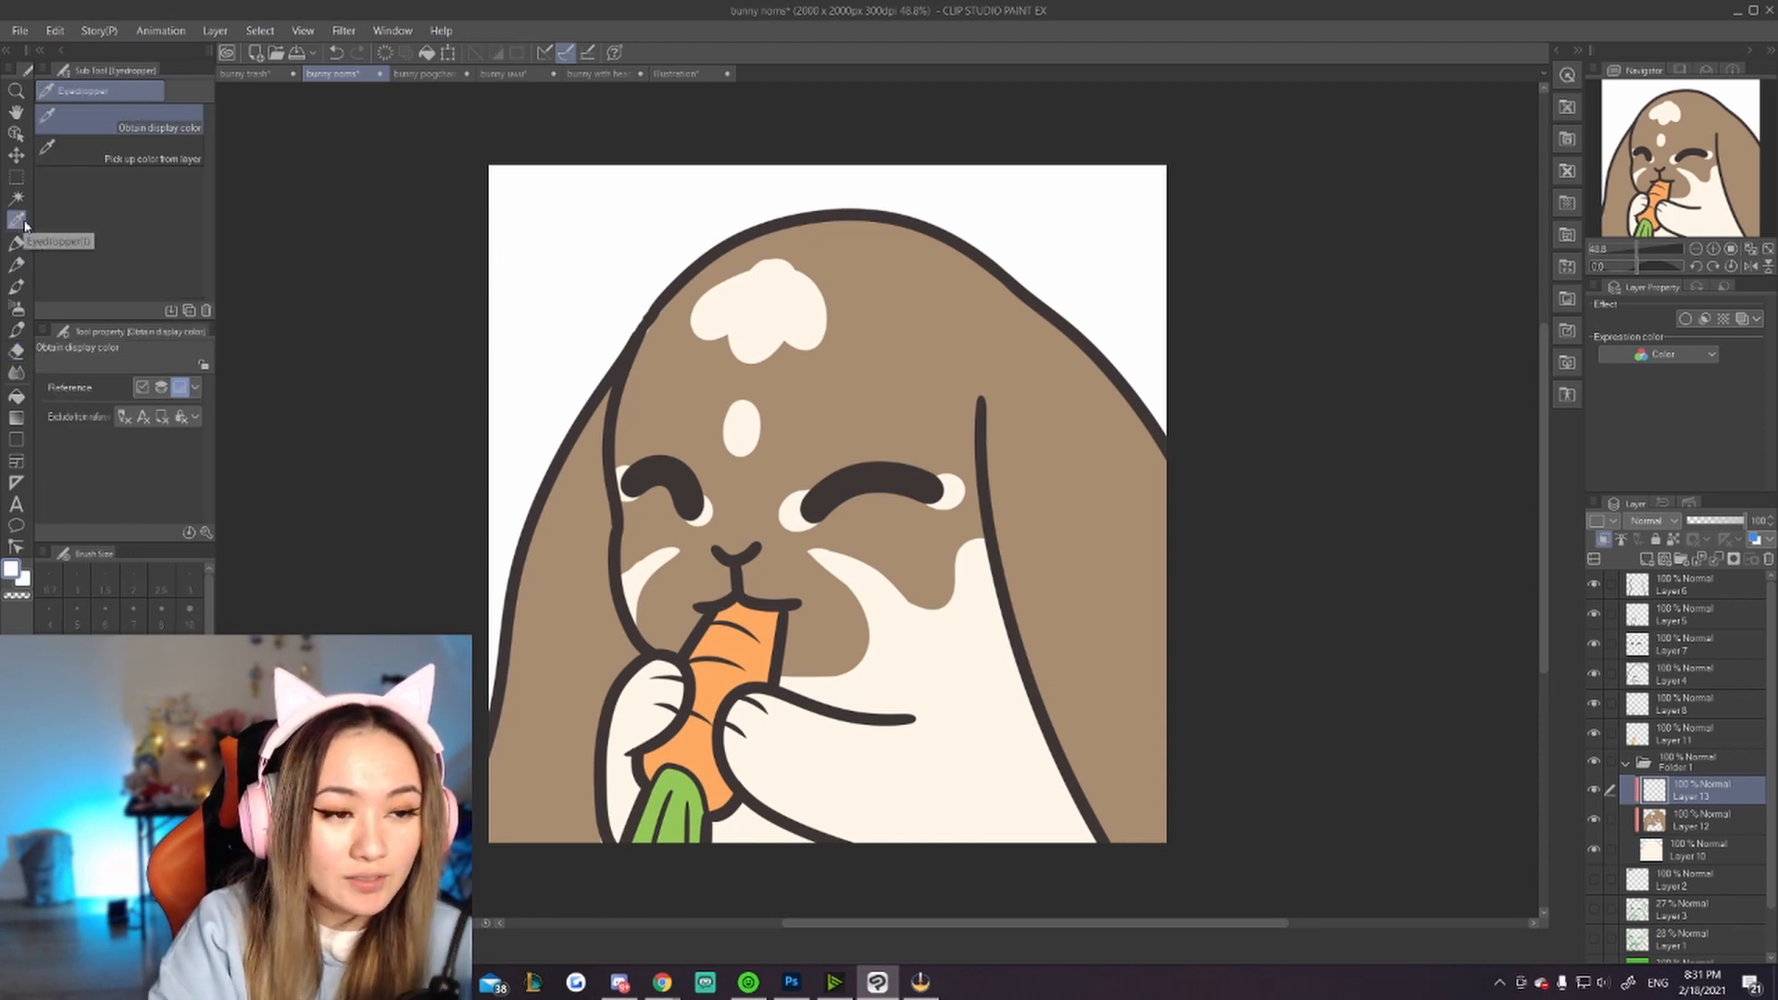
{"action": "left_click", "coordinate": [922, 326]}
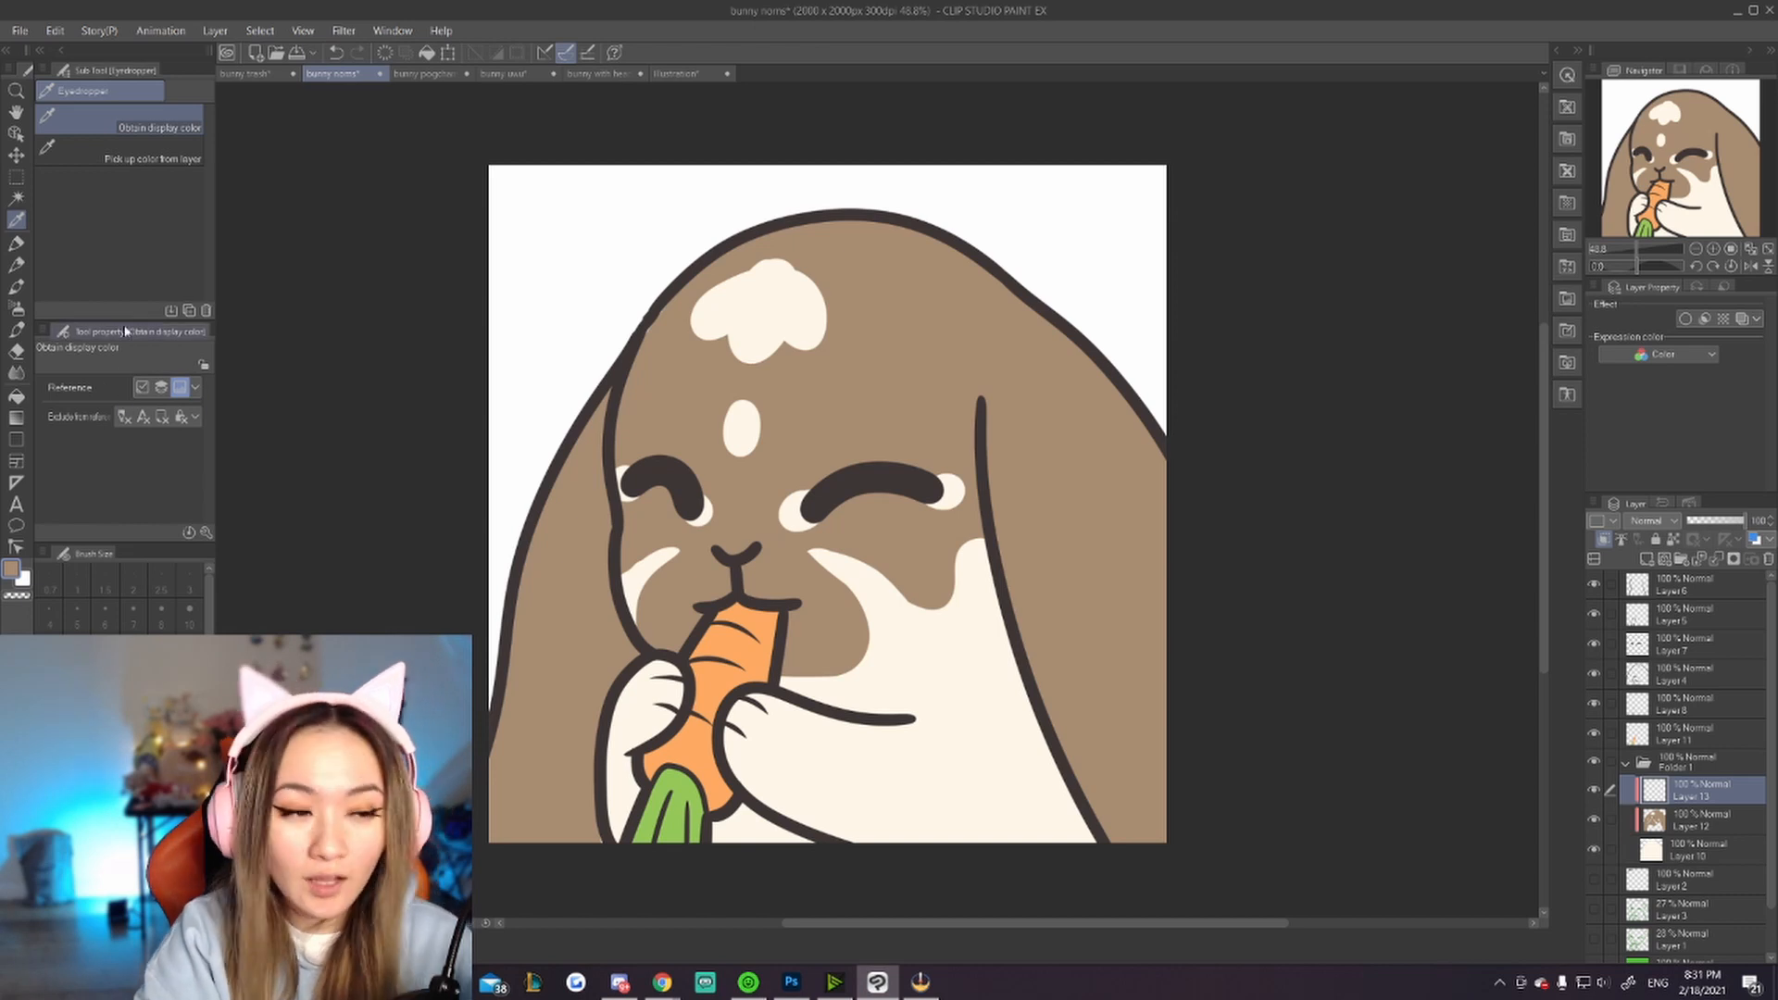
{"action": "left_click", "coordinate": [16, 242]}
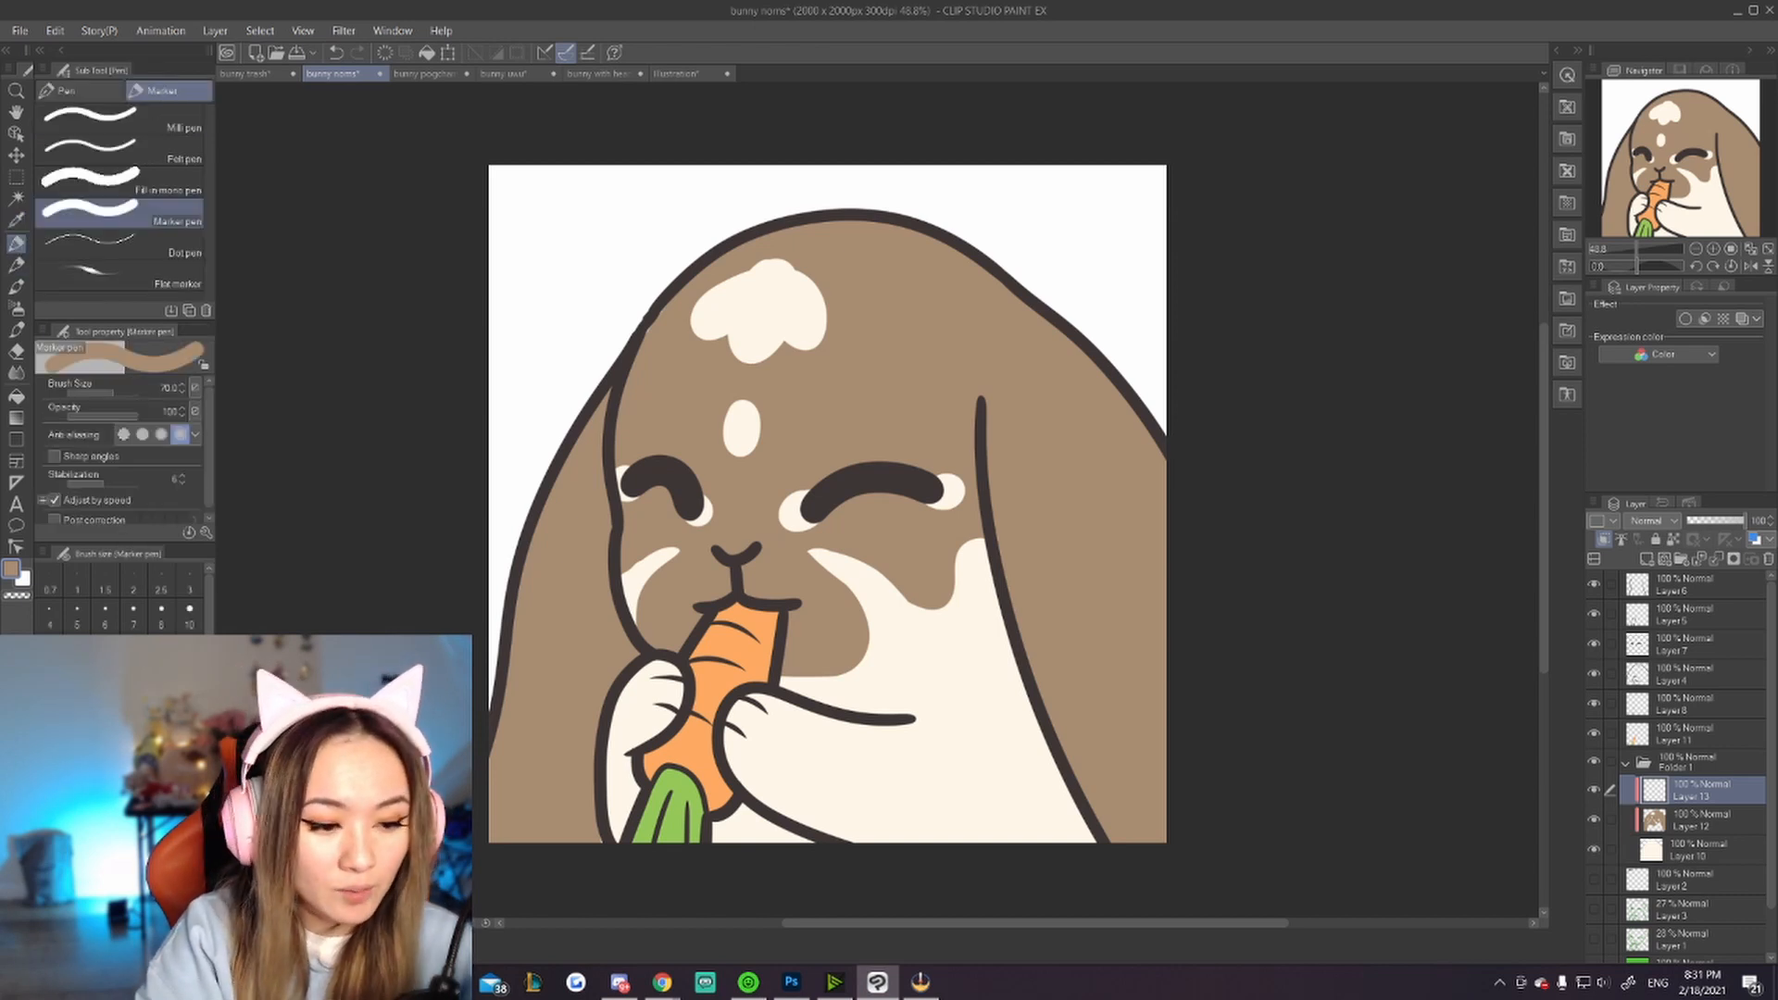
{"action": "left_click", "coordinate": [103, 92]}
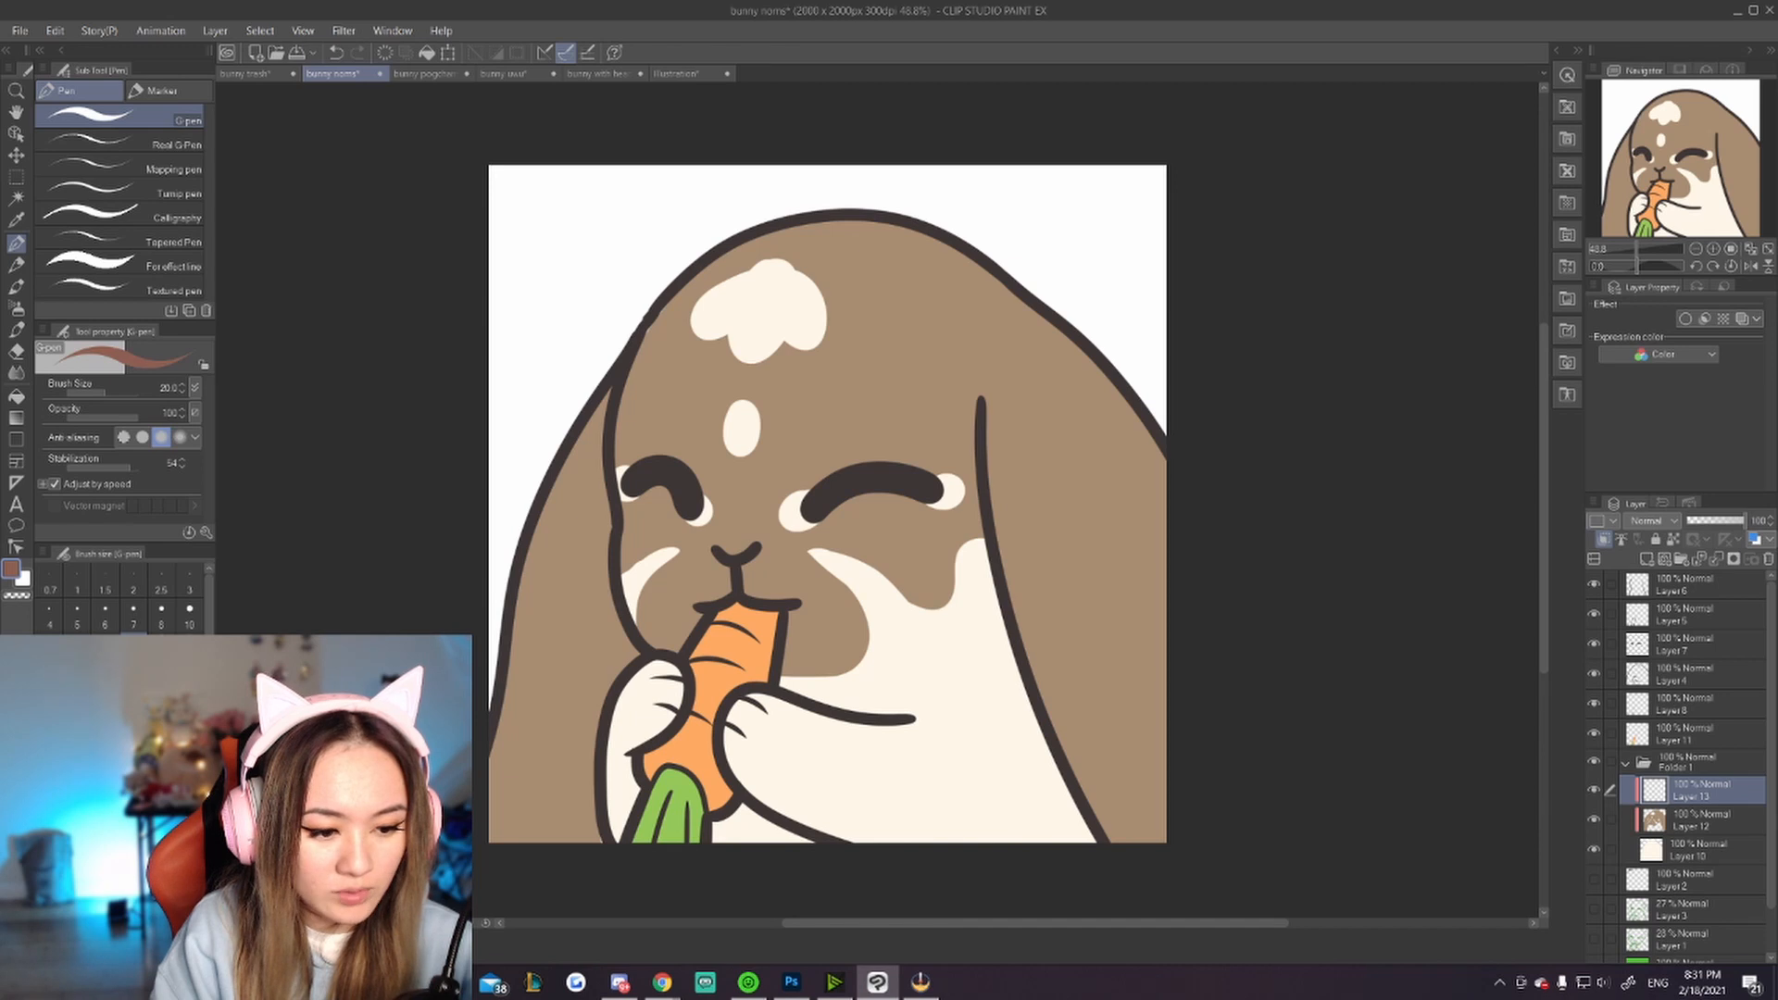
{"action": "left_click", "coordinate": [188, 684]}
Step: Try shading strokes across the bunny's forehead and left ear, undoing each one
{"action": "left_click_drag", "start_coordinate": [926, 313], "coordinate": [823, 531]}
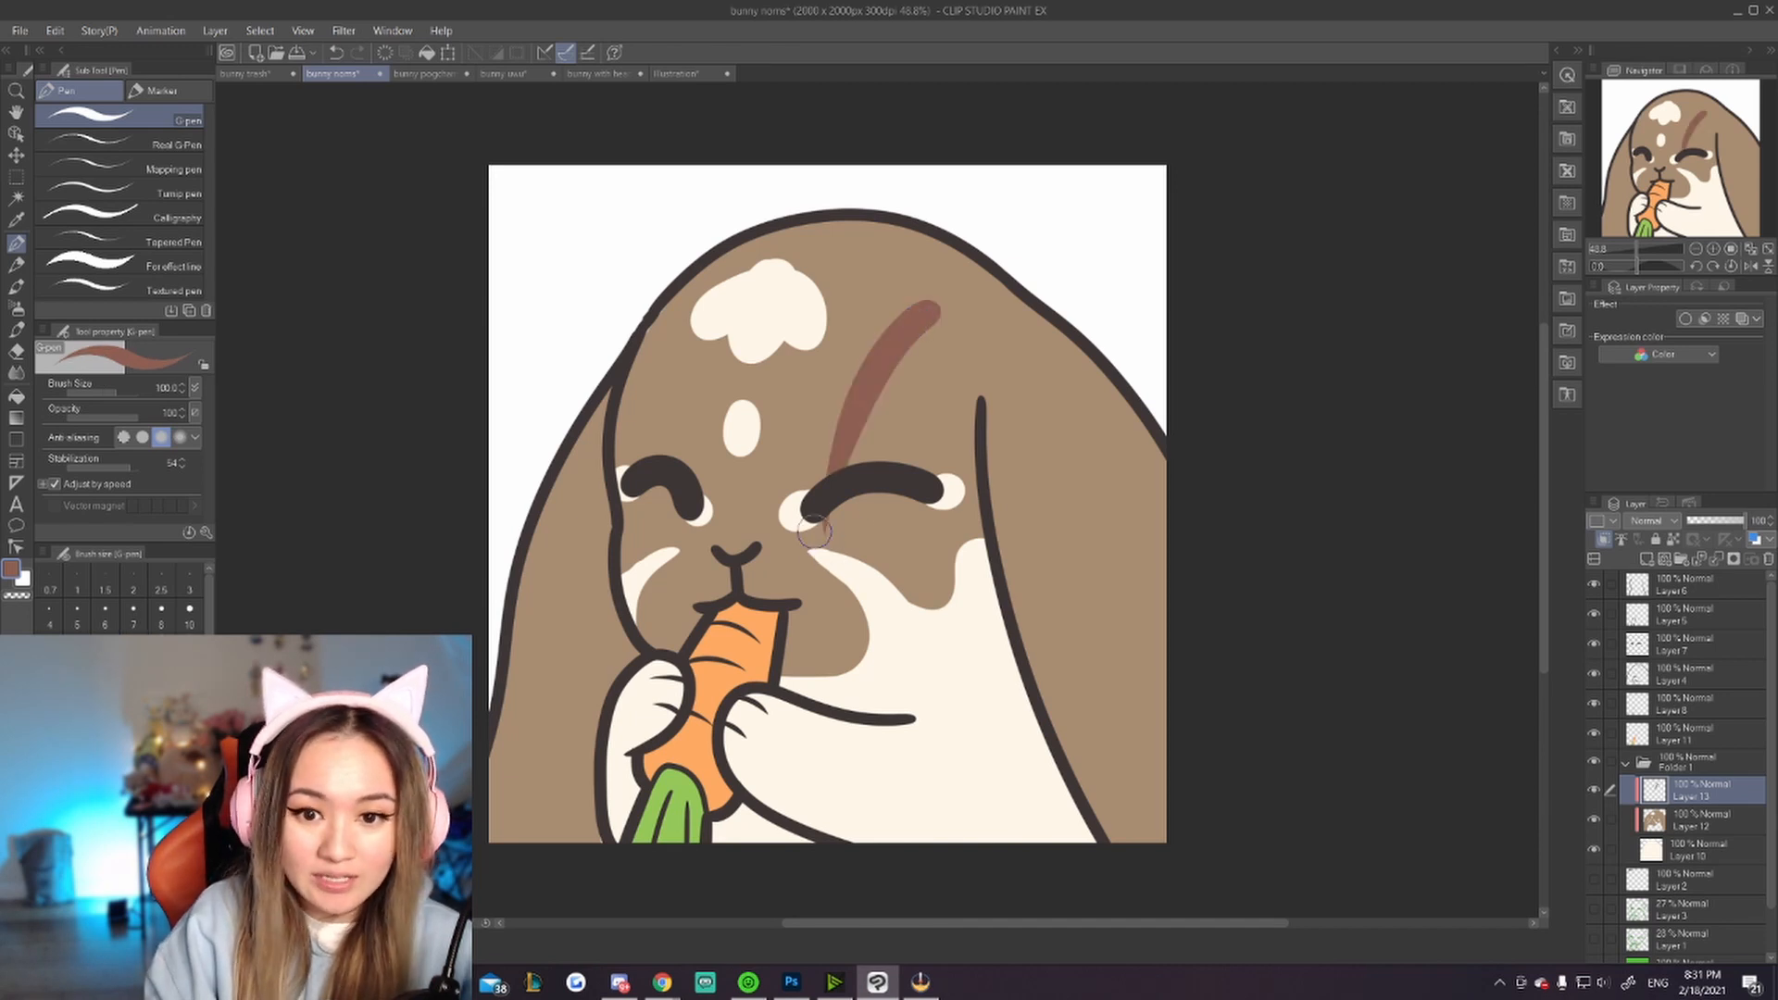
{"action": "key", "text": "ctrl+z"}
{"action": "key", "text": "ctrl+y"}
{"action": "key", "text": "ctrl+z"}
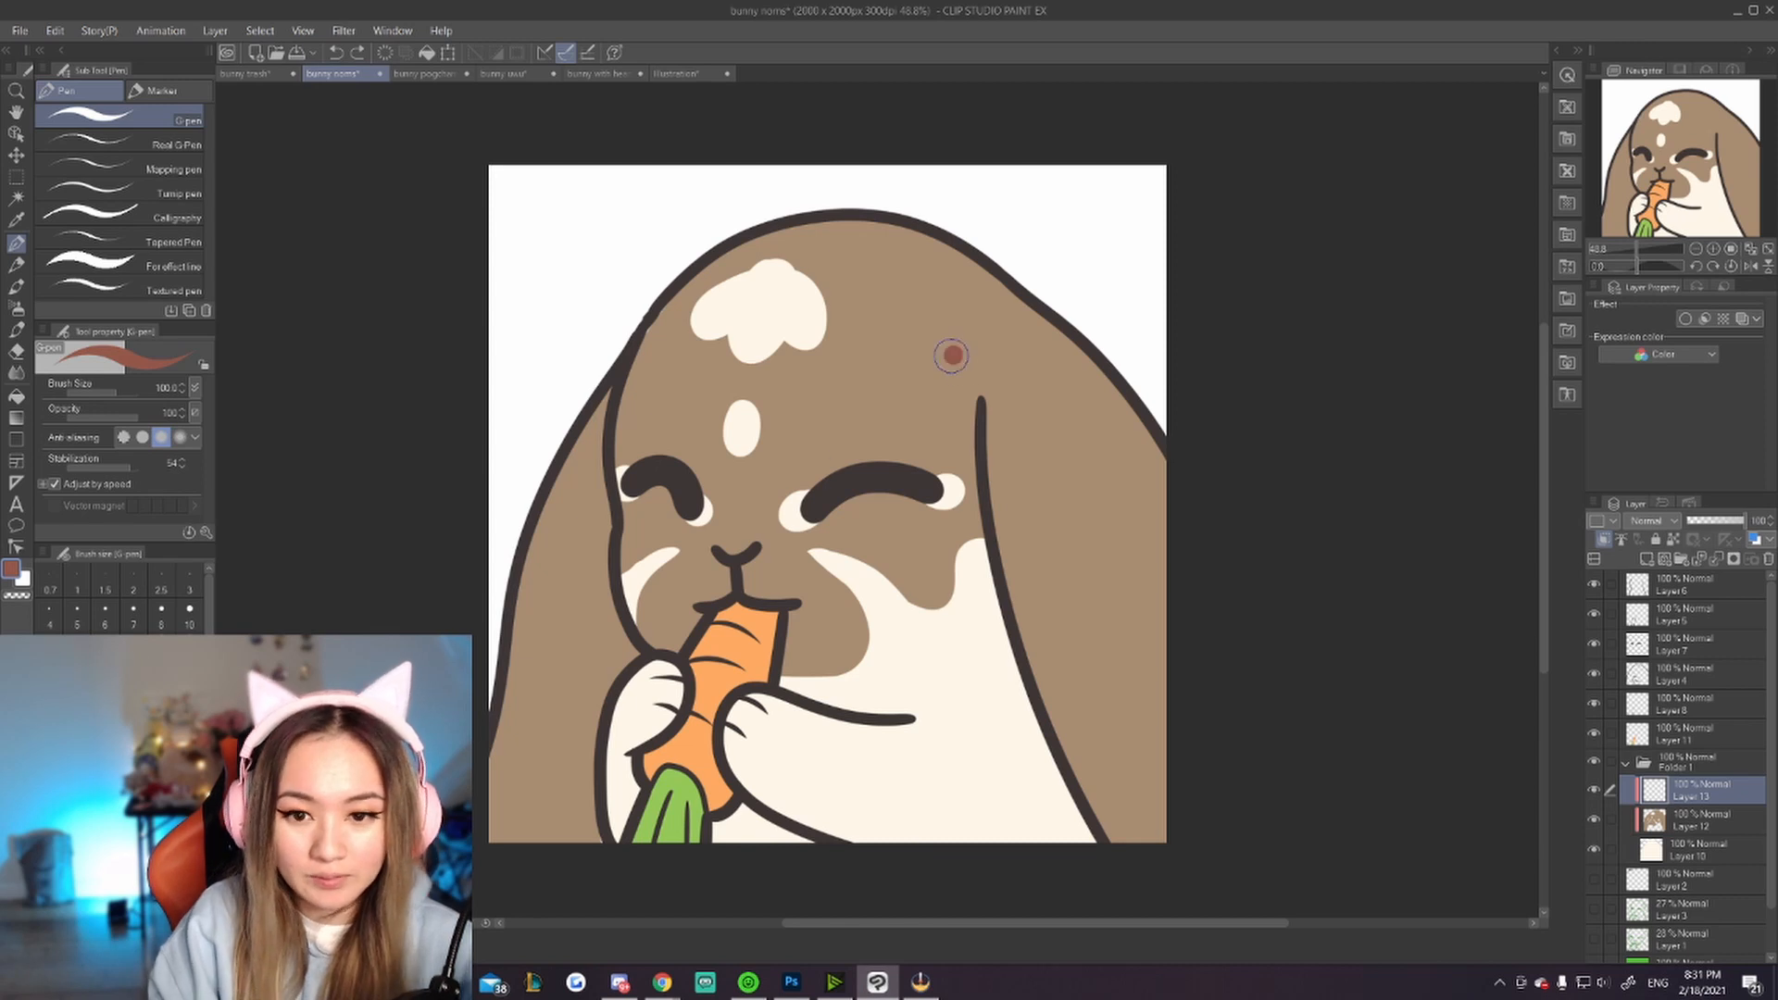
{"action": "left_click_drag", "start_coordinate": [880, 310], "coordinate": [796, 588]}
{"action": "key", "text": "ctrl+z"}
{"action": "left_click_drag", "start_coordinate": [912, 313], "coordinate": [825, 405]}
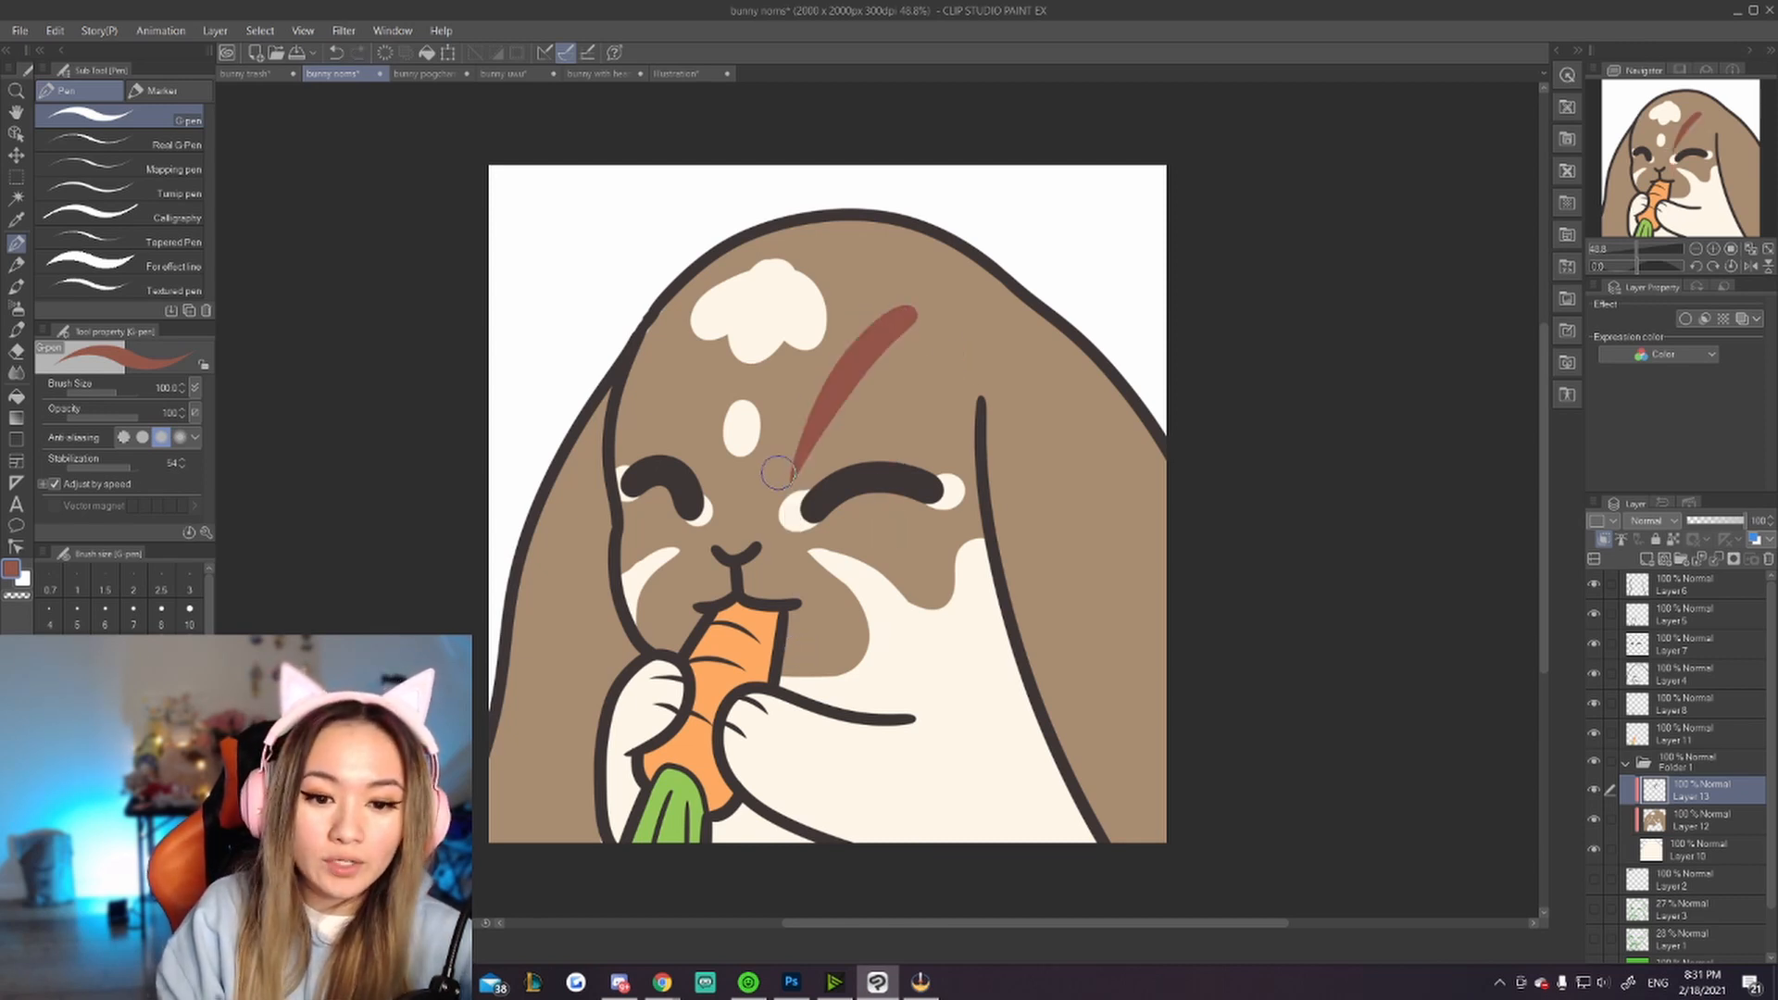
{"action": "key", "text": "ctrl+z"}
{"action": "left_click_drag", "start_coordinate": [607, 393], "coordinate": [593, 598]}
{"action": "key", "text": "ctrl+z"}
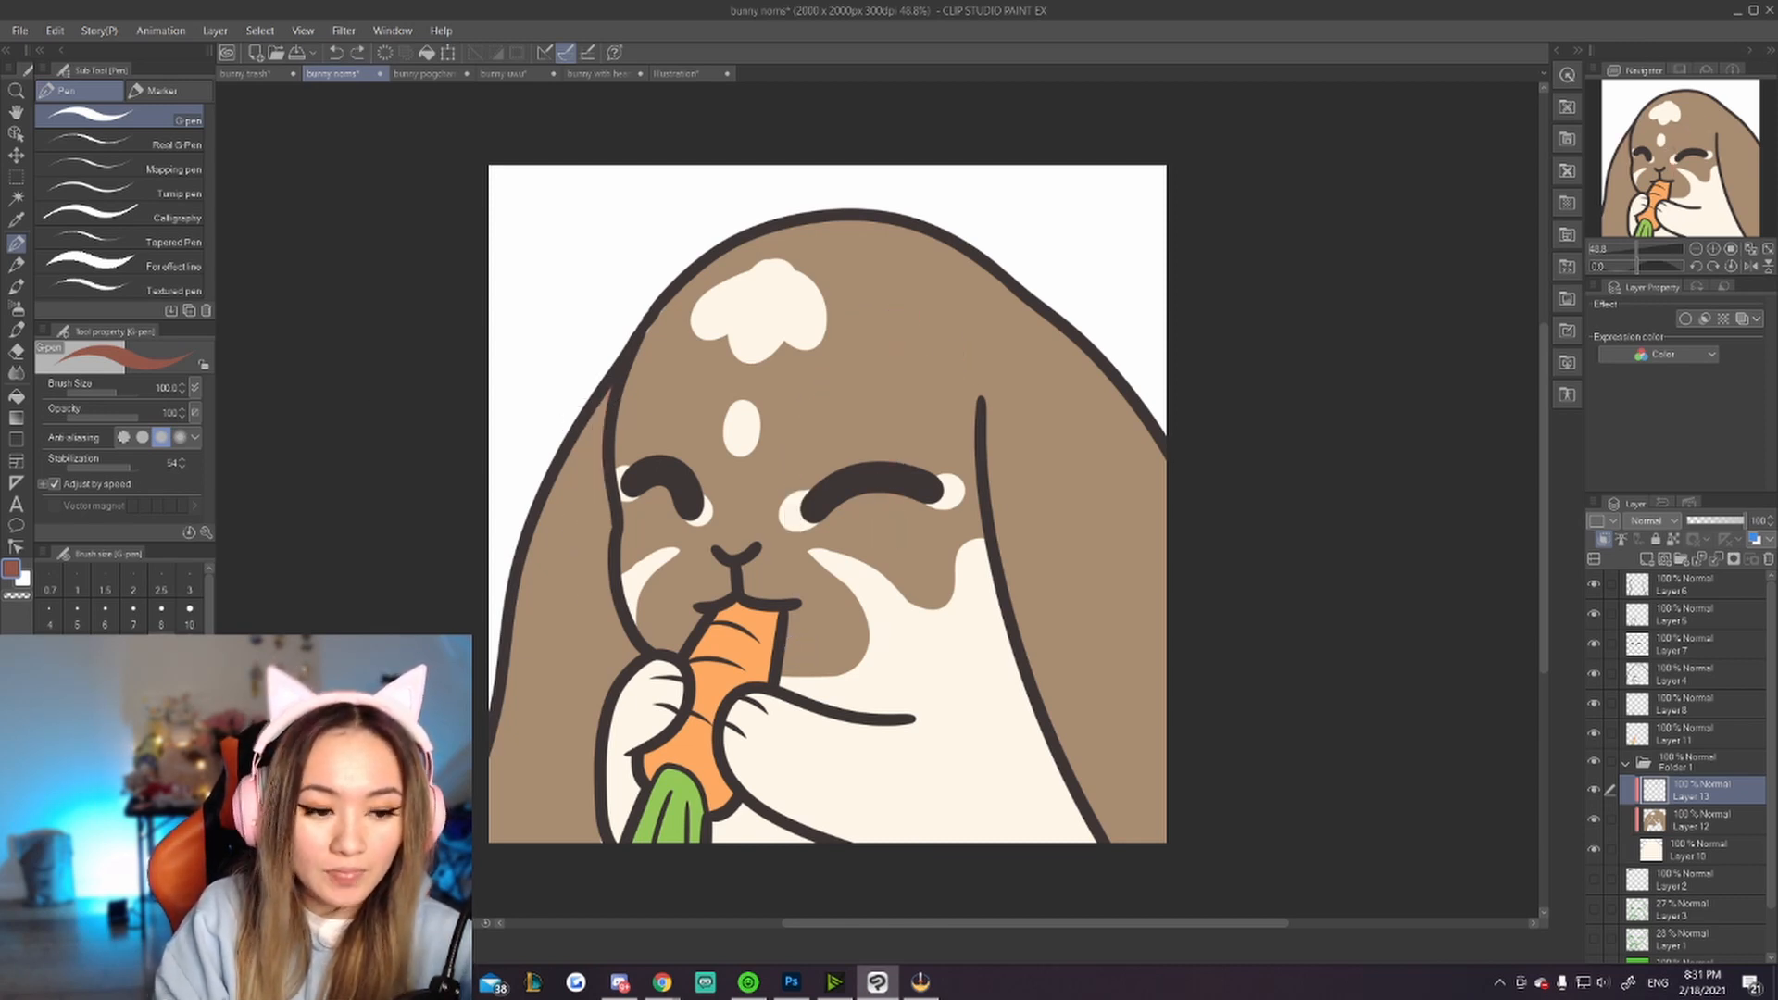
Step: Reduce the brush size to 80 and try strokes along the bunny's left ear, undoing each one
{"action": "key", "text": "bracketleft"}
{"action": "left_click_drag", "start_coordinate": [608, 389], "coordinate": [597, 556]}
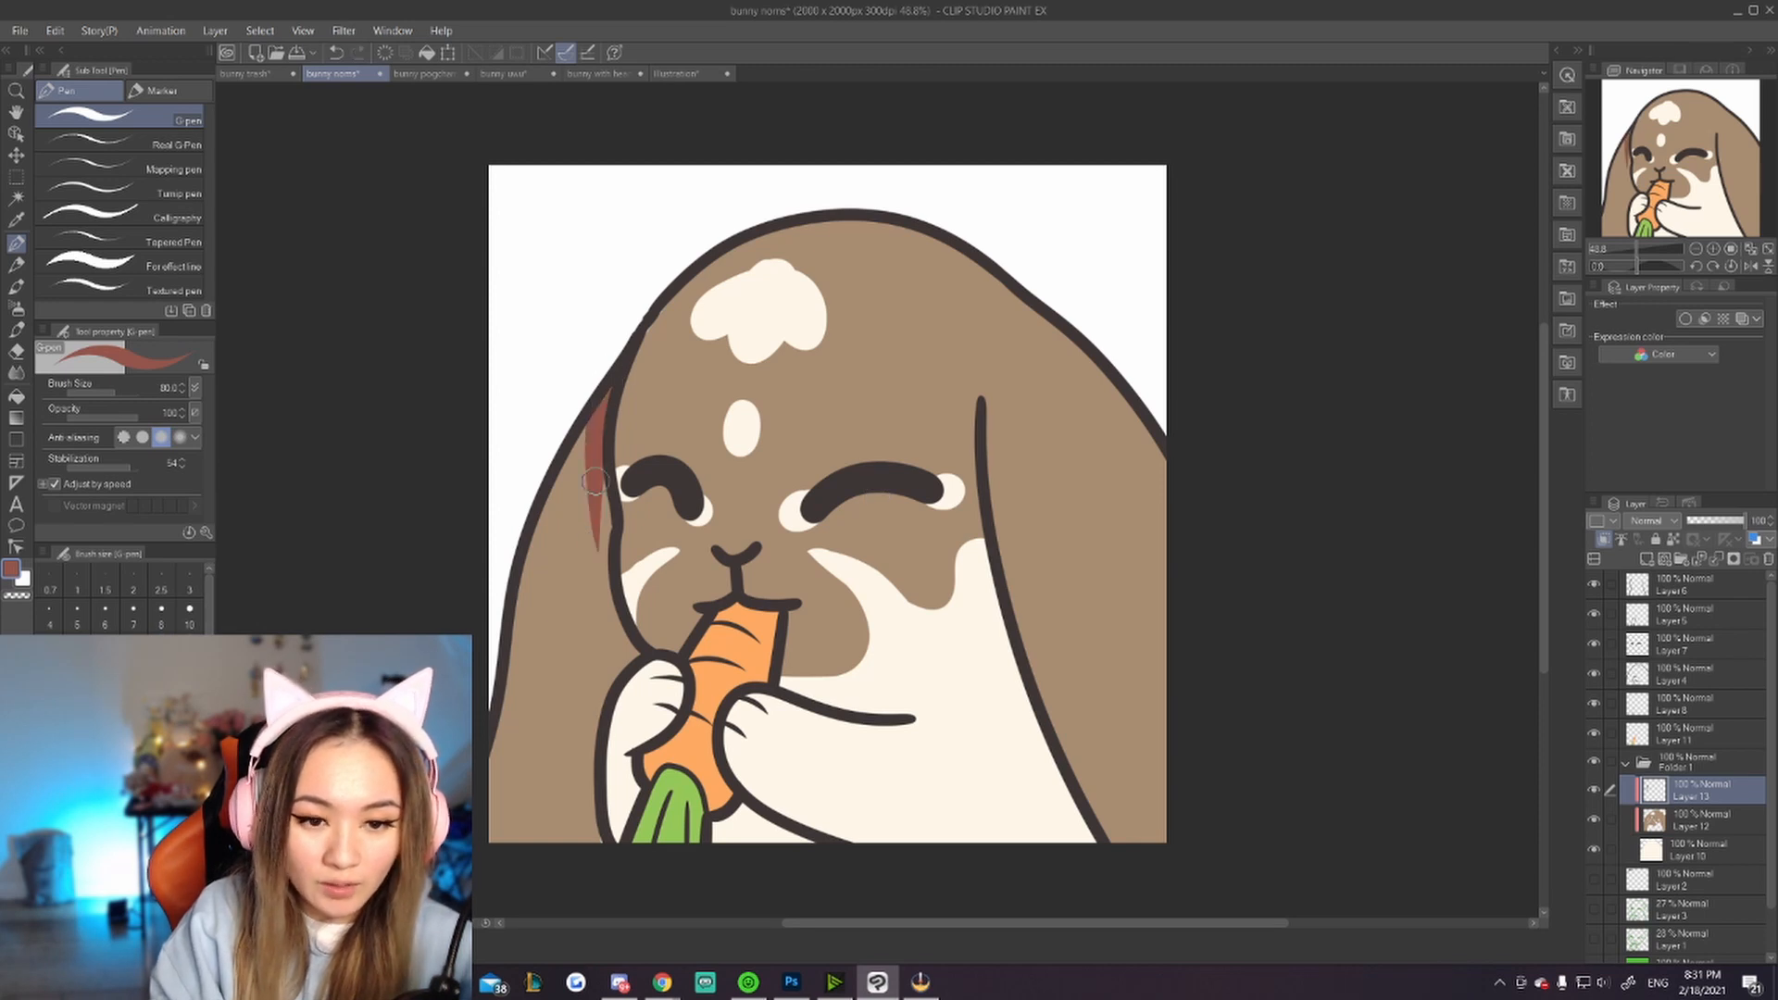
{"action": "key", "text": "ctrl+z"}
{"action": "mouse_move", "coordinate": [607, 390]}
{"action": "left_mouse_down"}
{"action": "mouse_move", "coordinate": [593, 556]}
{"action": "mouse_move", "coordinate": [609, 641]}
{"action": "left_mouse_up"}
{"action": "key", "text": "ctrl+z"}
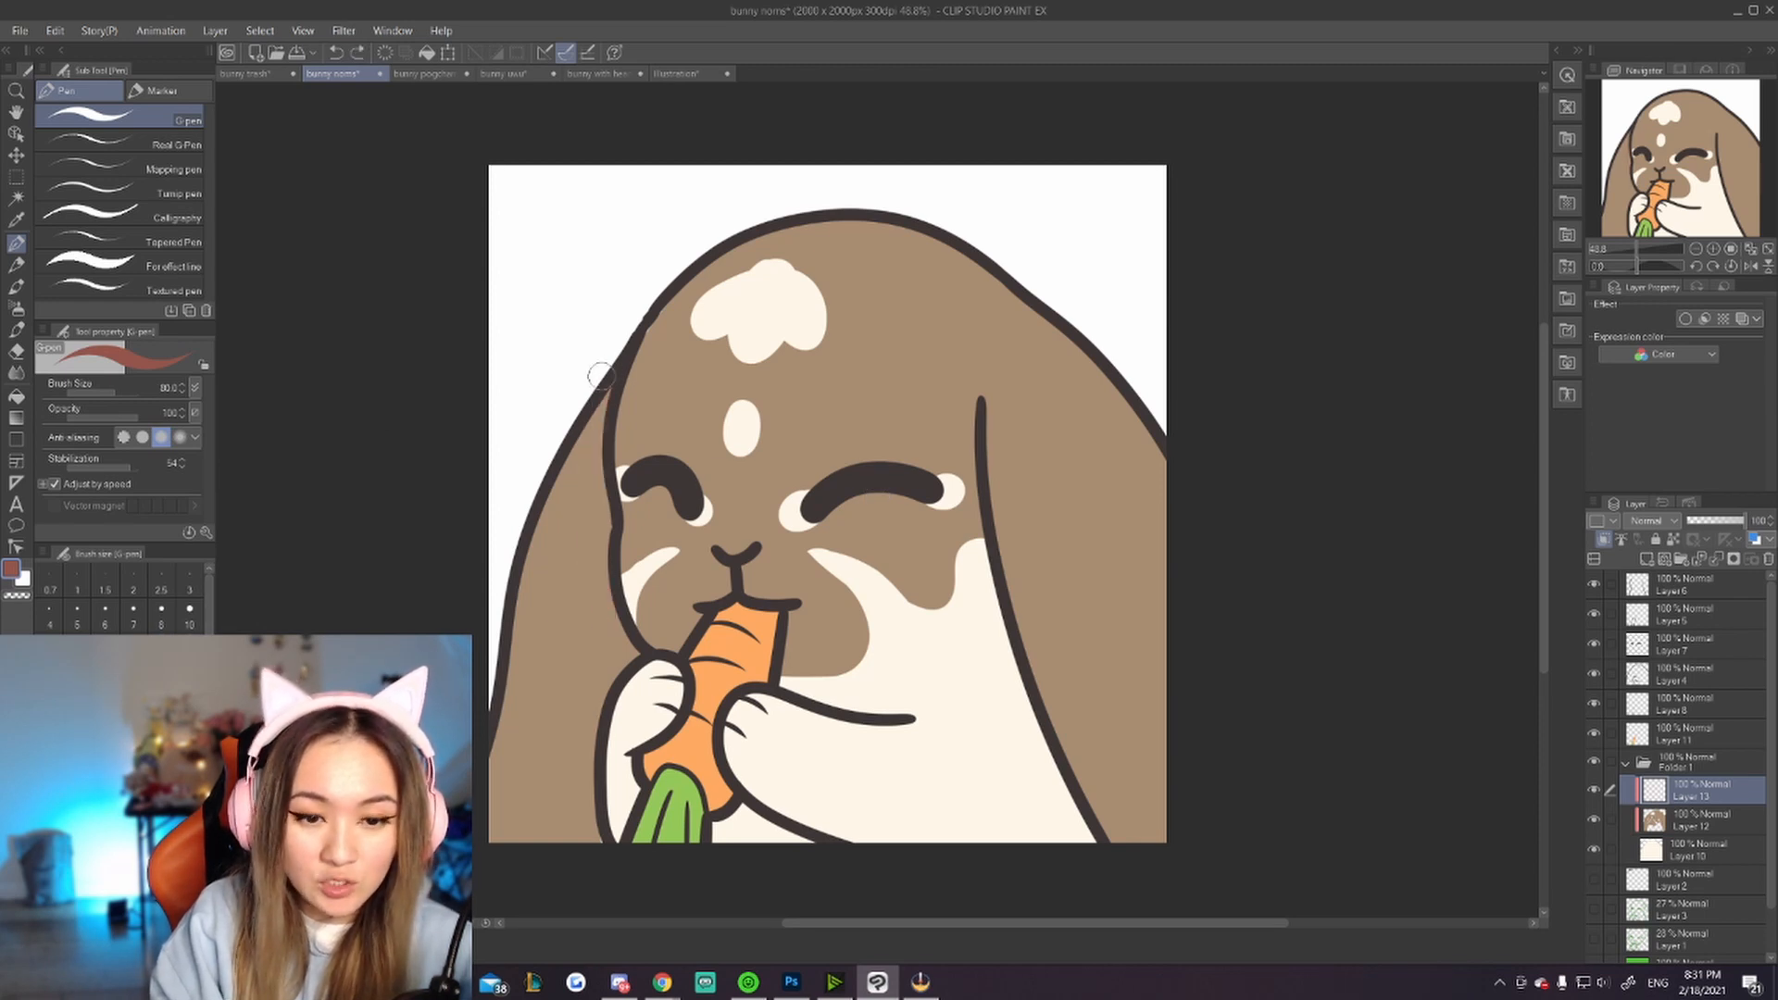
{"action": "left_click_drag", "start_coordinate": [608, 387], "coordinate": [582, 569]}
{"action": "key", "text": "ctrl+z"}
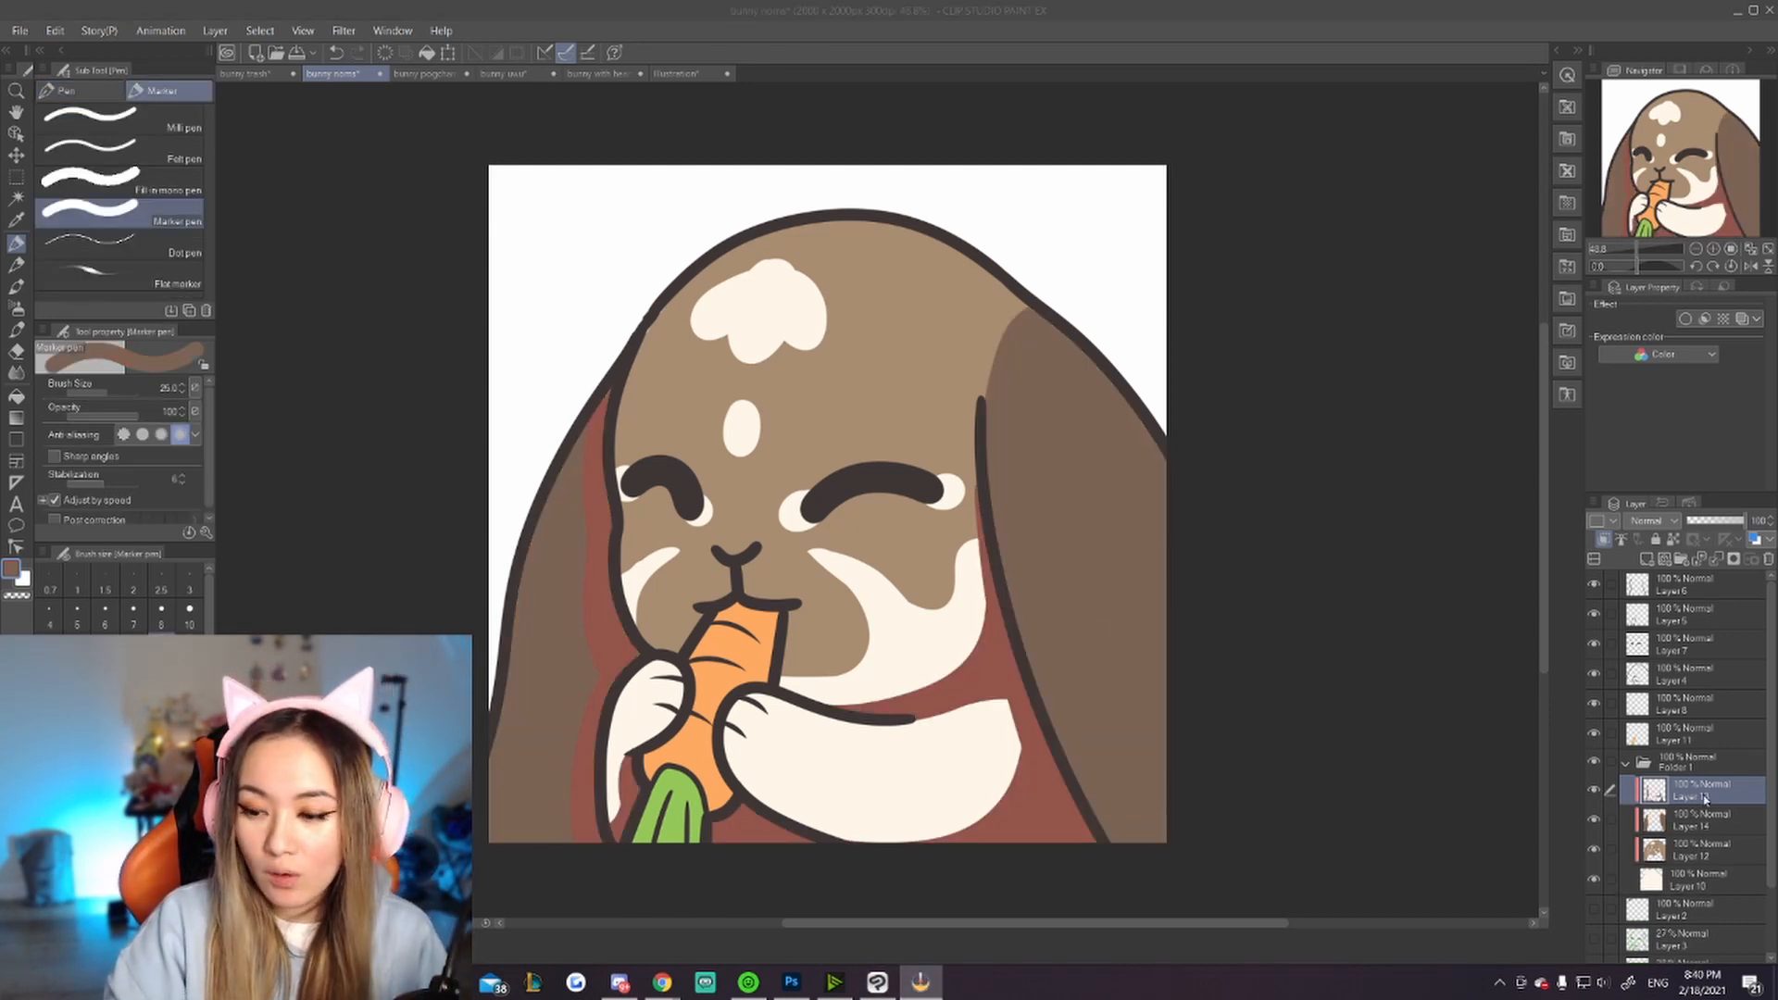
Step: Set the shading layer's blending mode to Multiply and lower its opacity
{"action": "left_click", "coordinate": [1672, 524]}
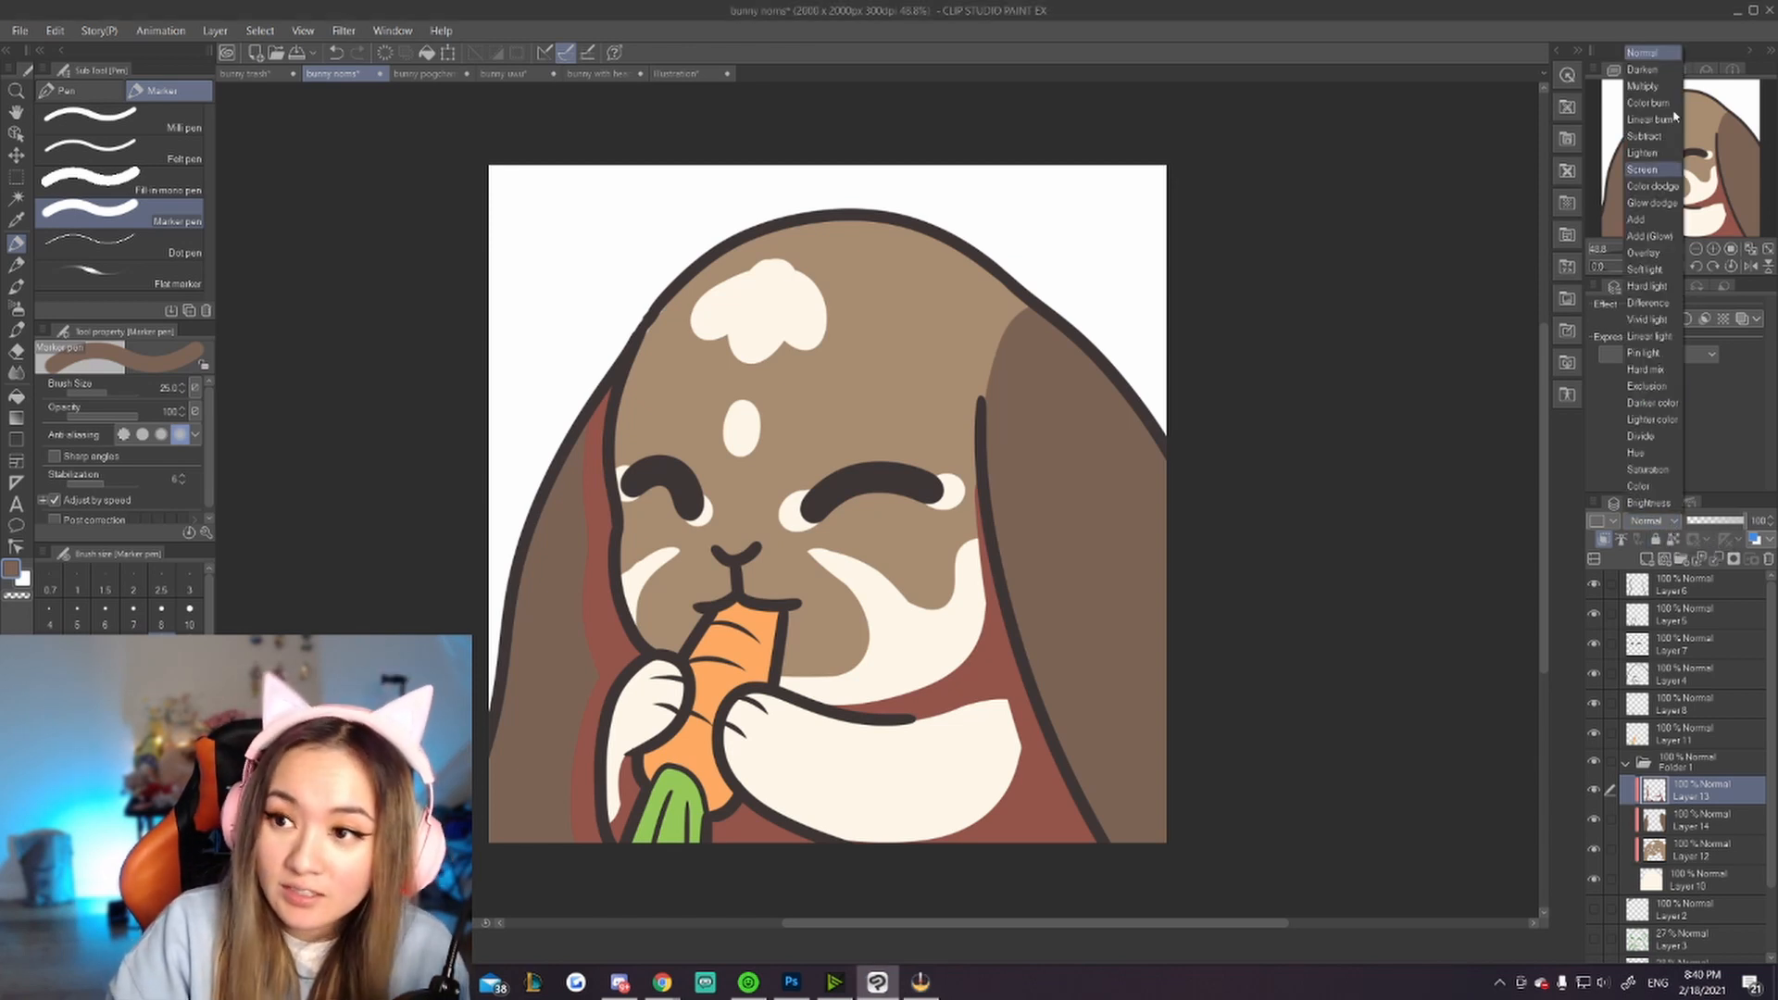
{"action": "left_click", "coordinate": [1643, 86]}
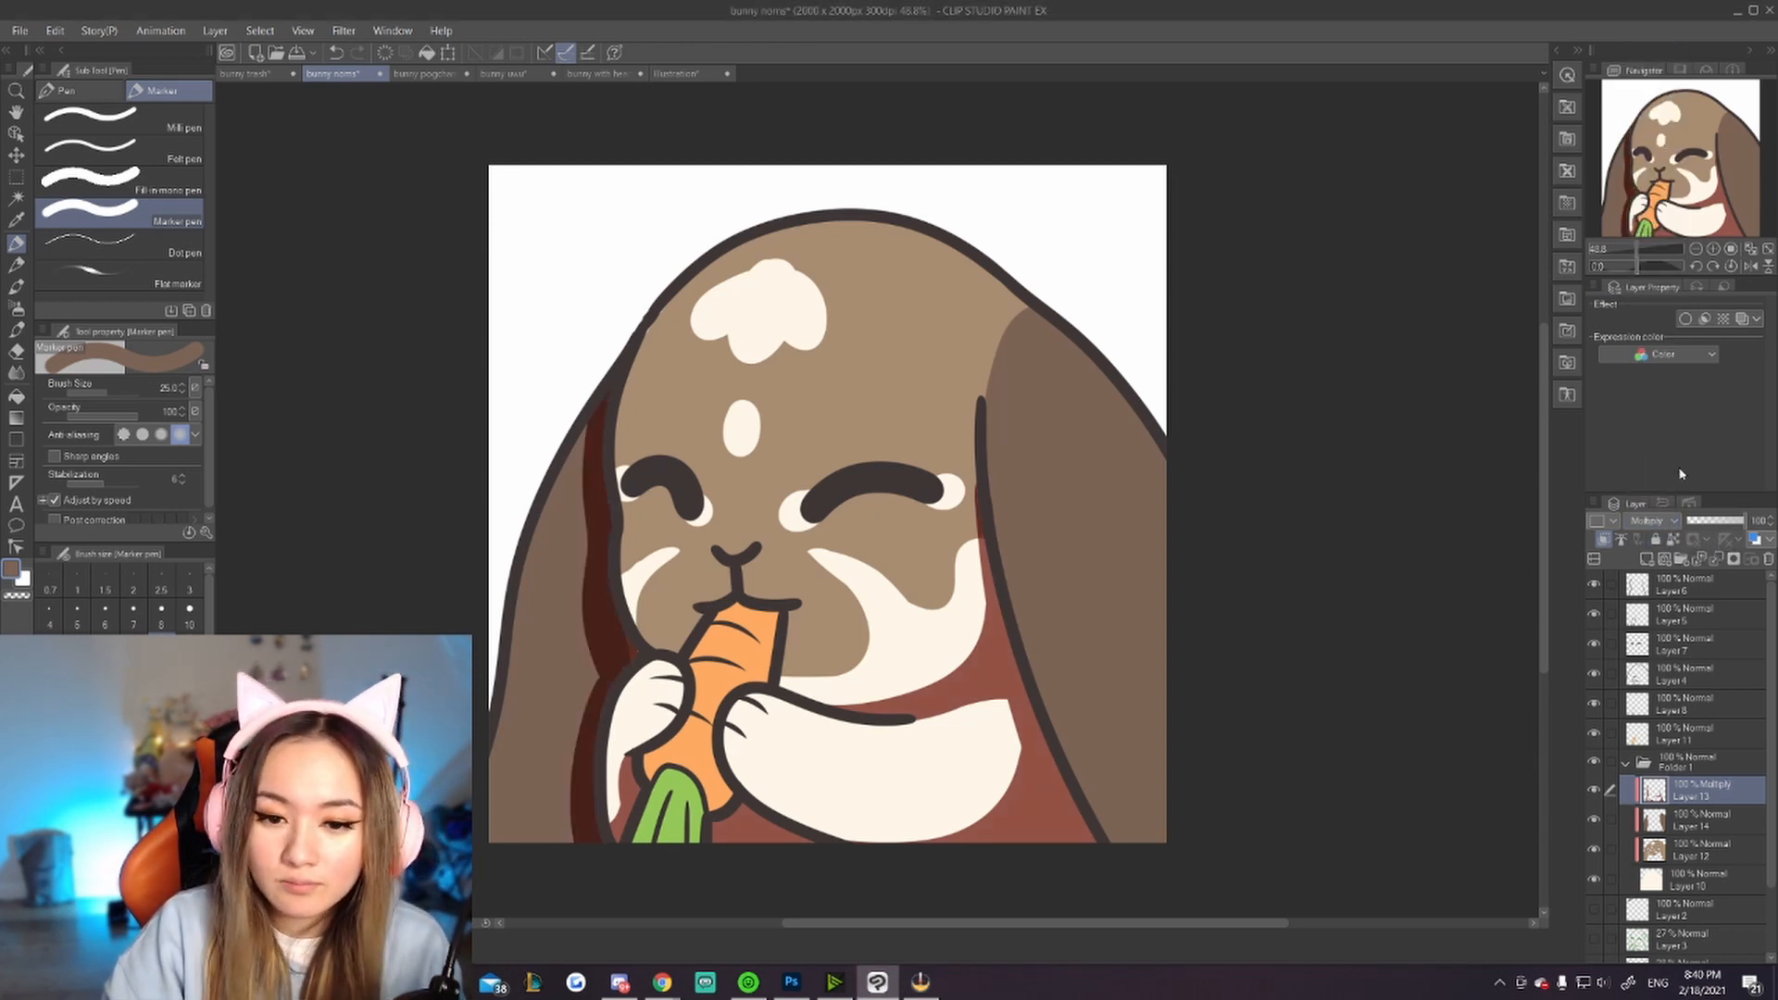
{"action": "left_click", "coordinate": [1718, 522]}
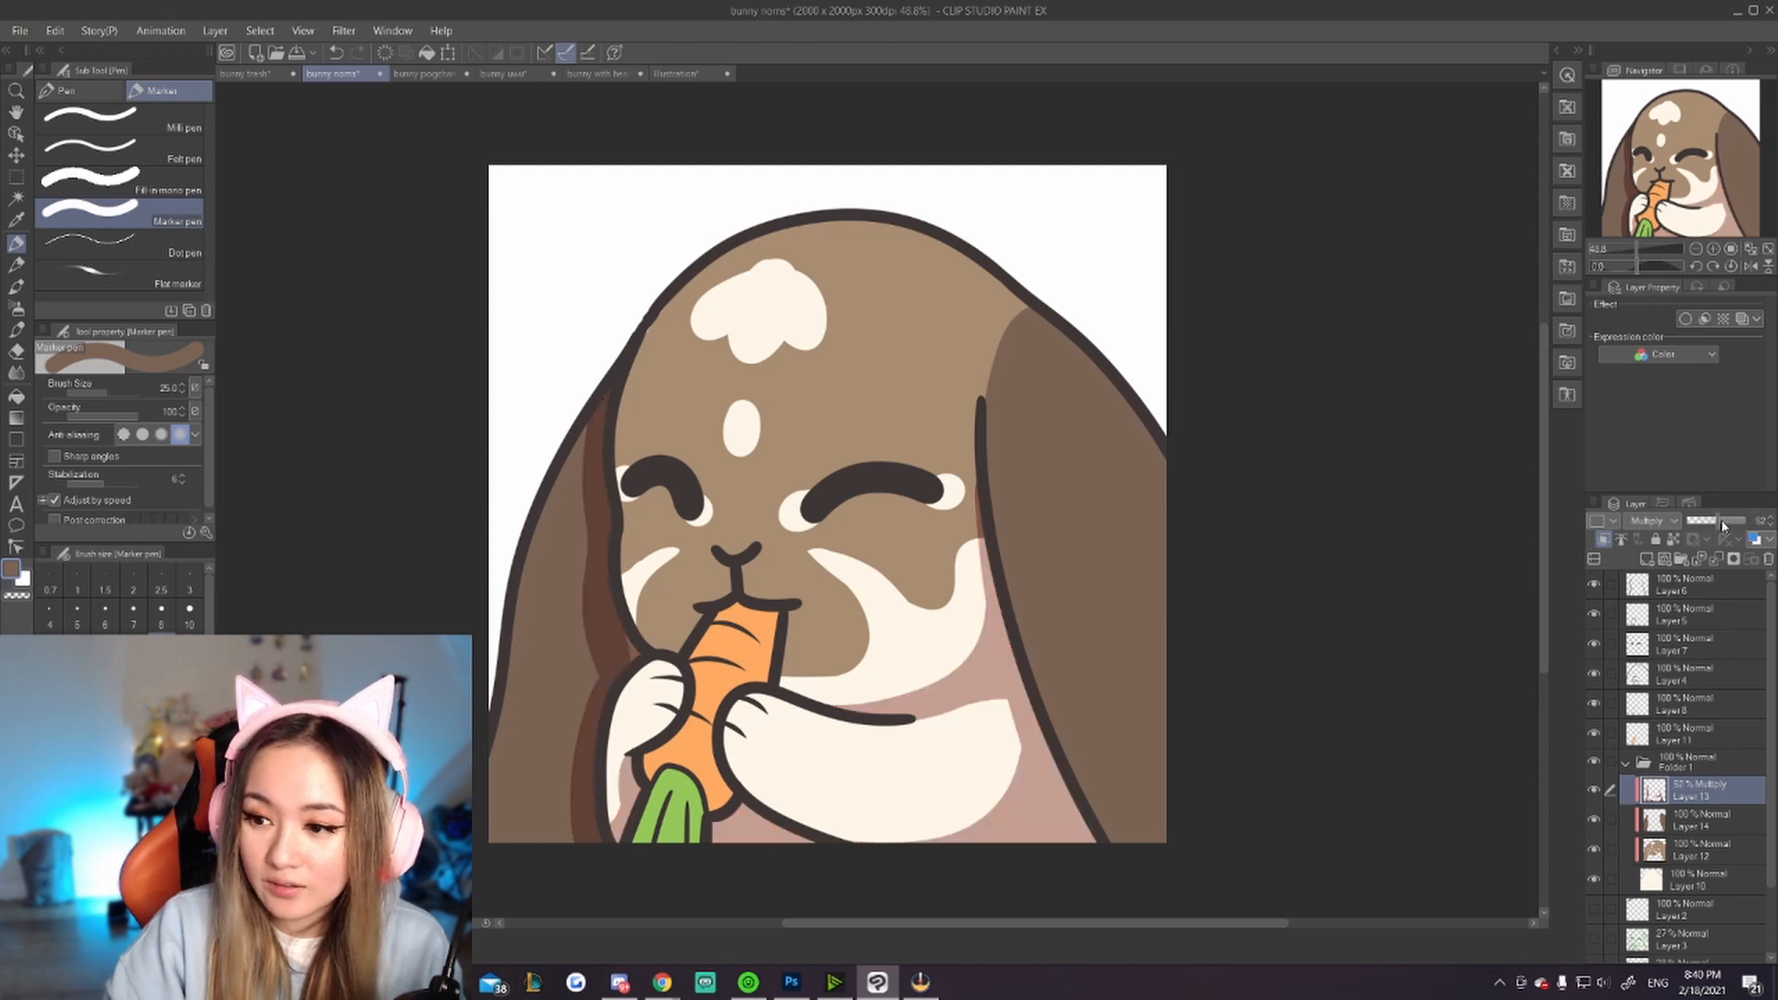
{"action": "left_click", "coordinate": [1722, 523]}
Step: Zoom out to check the illustration at thumbnail size, then zoom back in
{"action": "scroll", "coordinate": [950, 588], "scroll_direction": "down", "scroll_amount": 12}
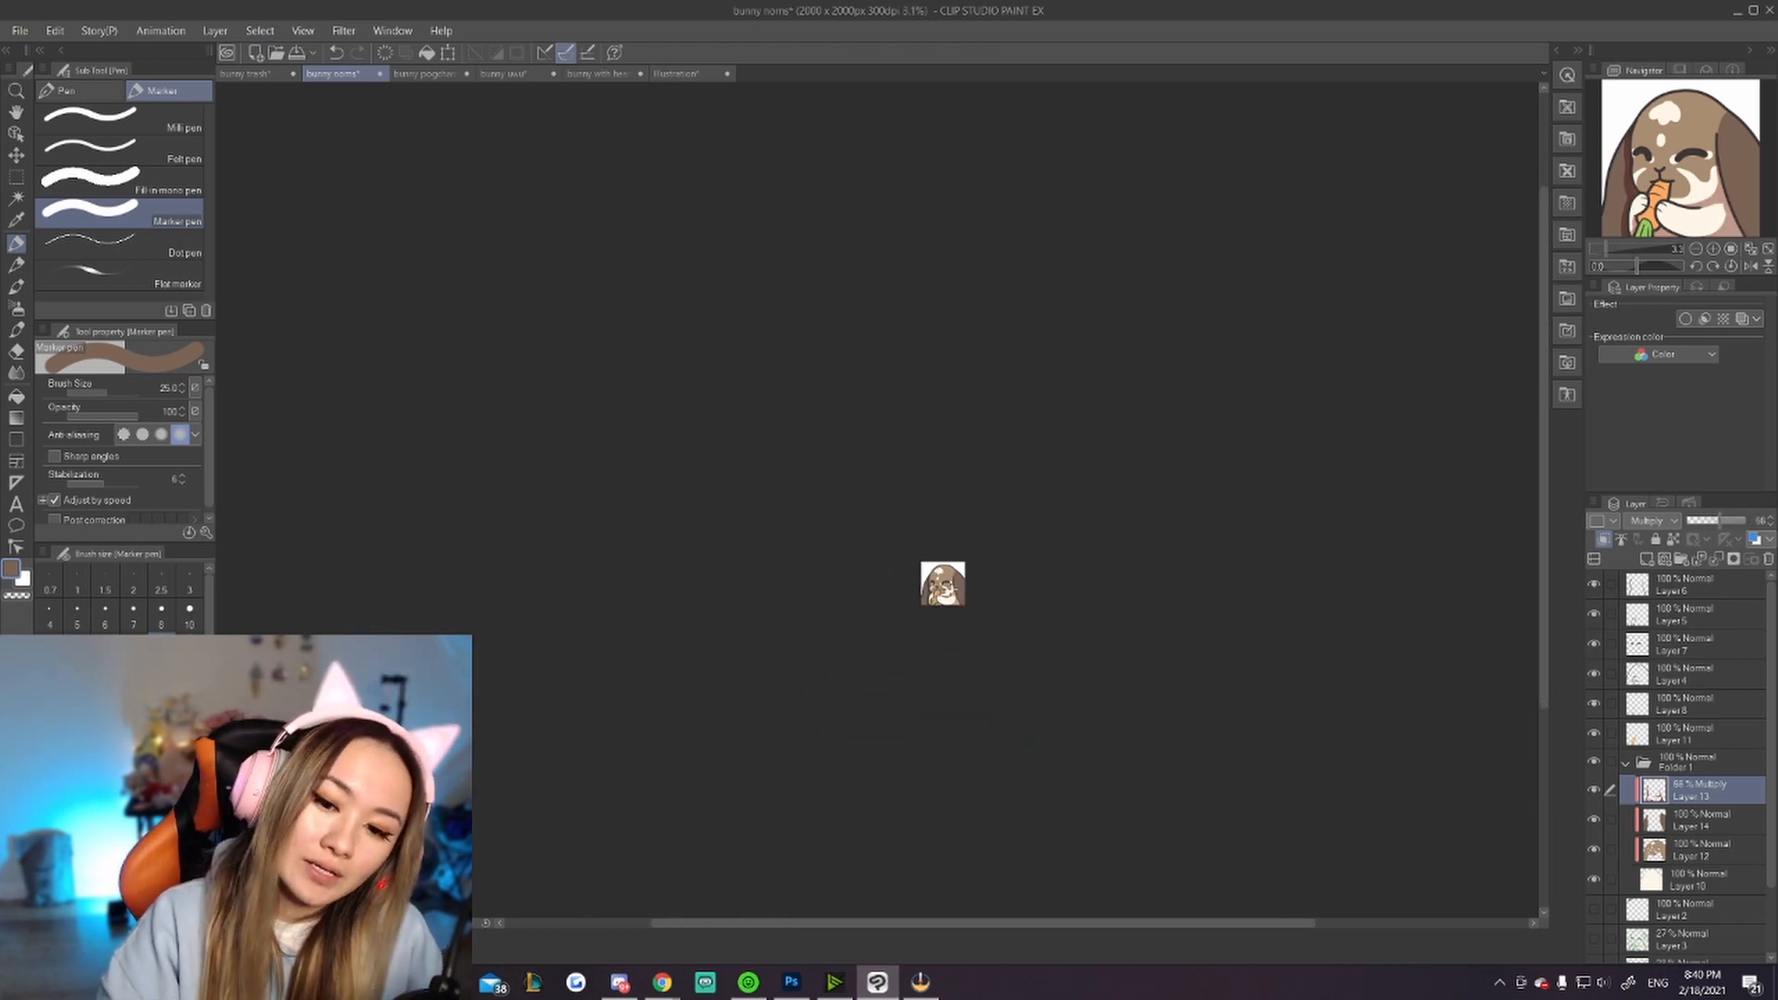
{"action": "scroll", "coordinate": [951, 589], "scroll_direction": "down", "scroll_amount": 1}
{"action": "scroll", "coordinate": [951, 589], "scroll_direction": "up", "scroll_amount": 3}
{"action": "scroll", "coordinate": [950, 589], "scroll_direction": "down", "scroll_amount": 4}
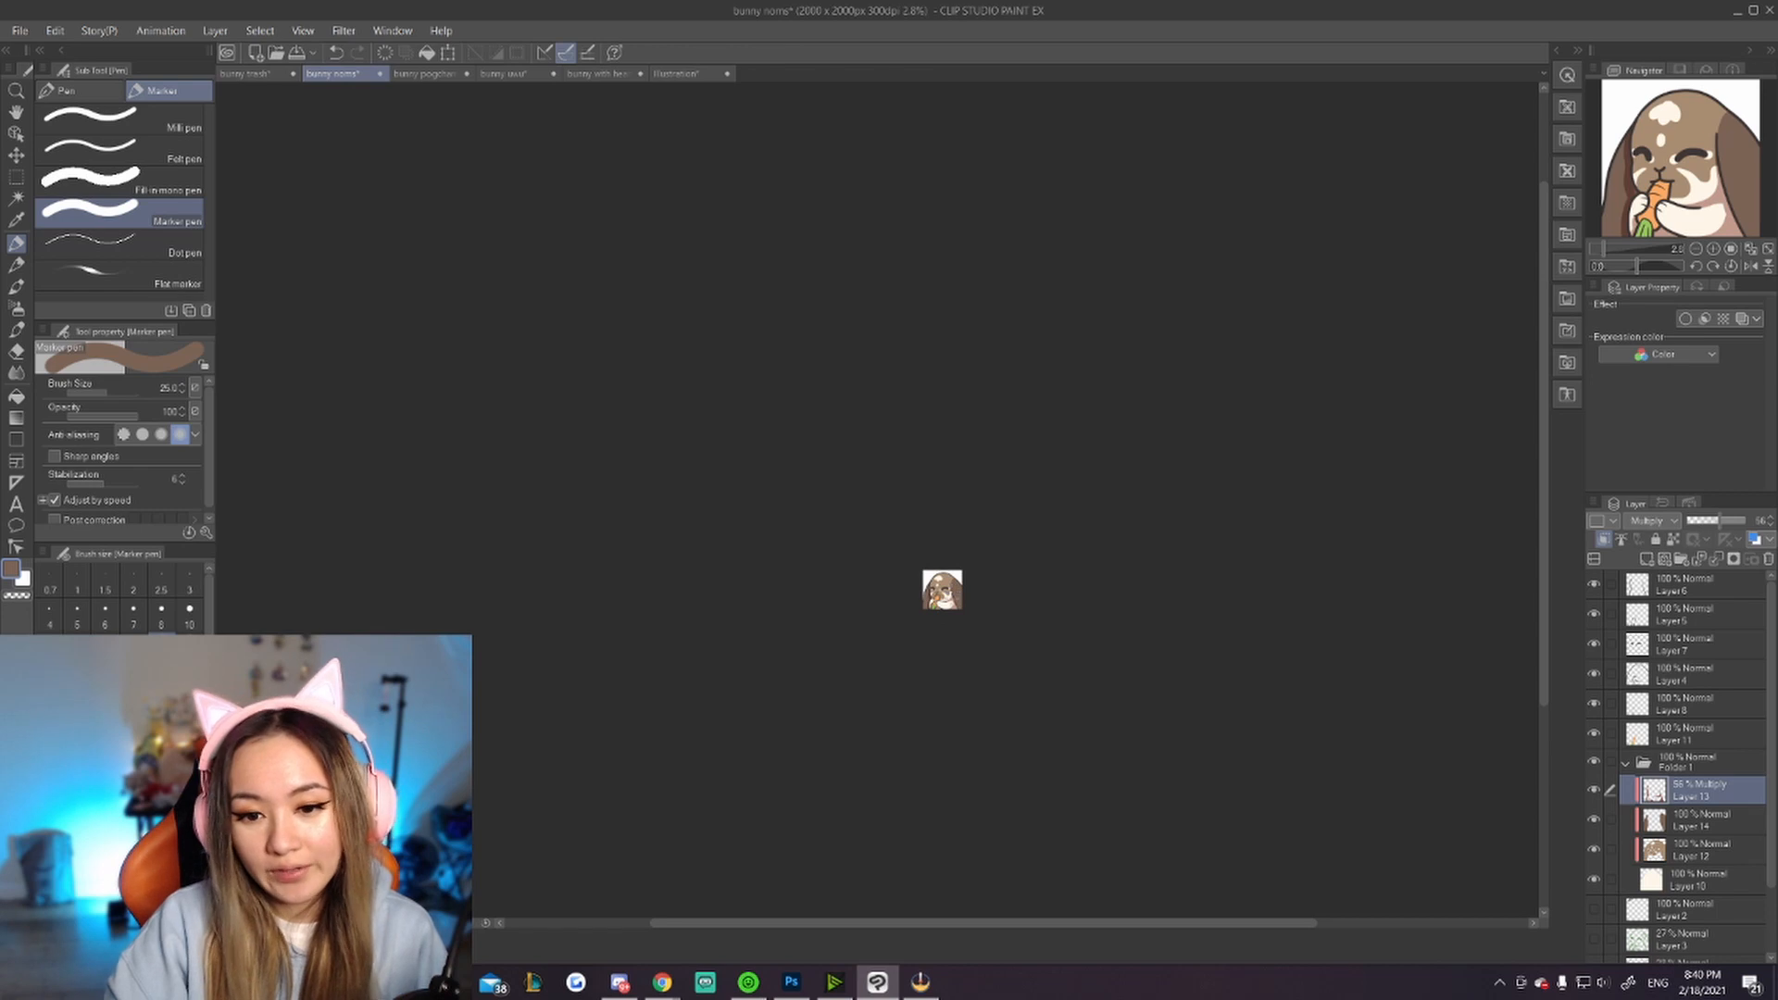
{"action": "scroll", "coordinate": [971, 593], "scroll_direction": "up", "scroll_amount": 12}
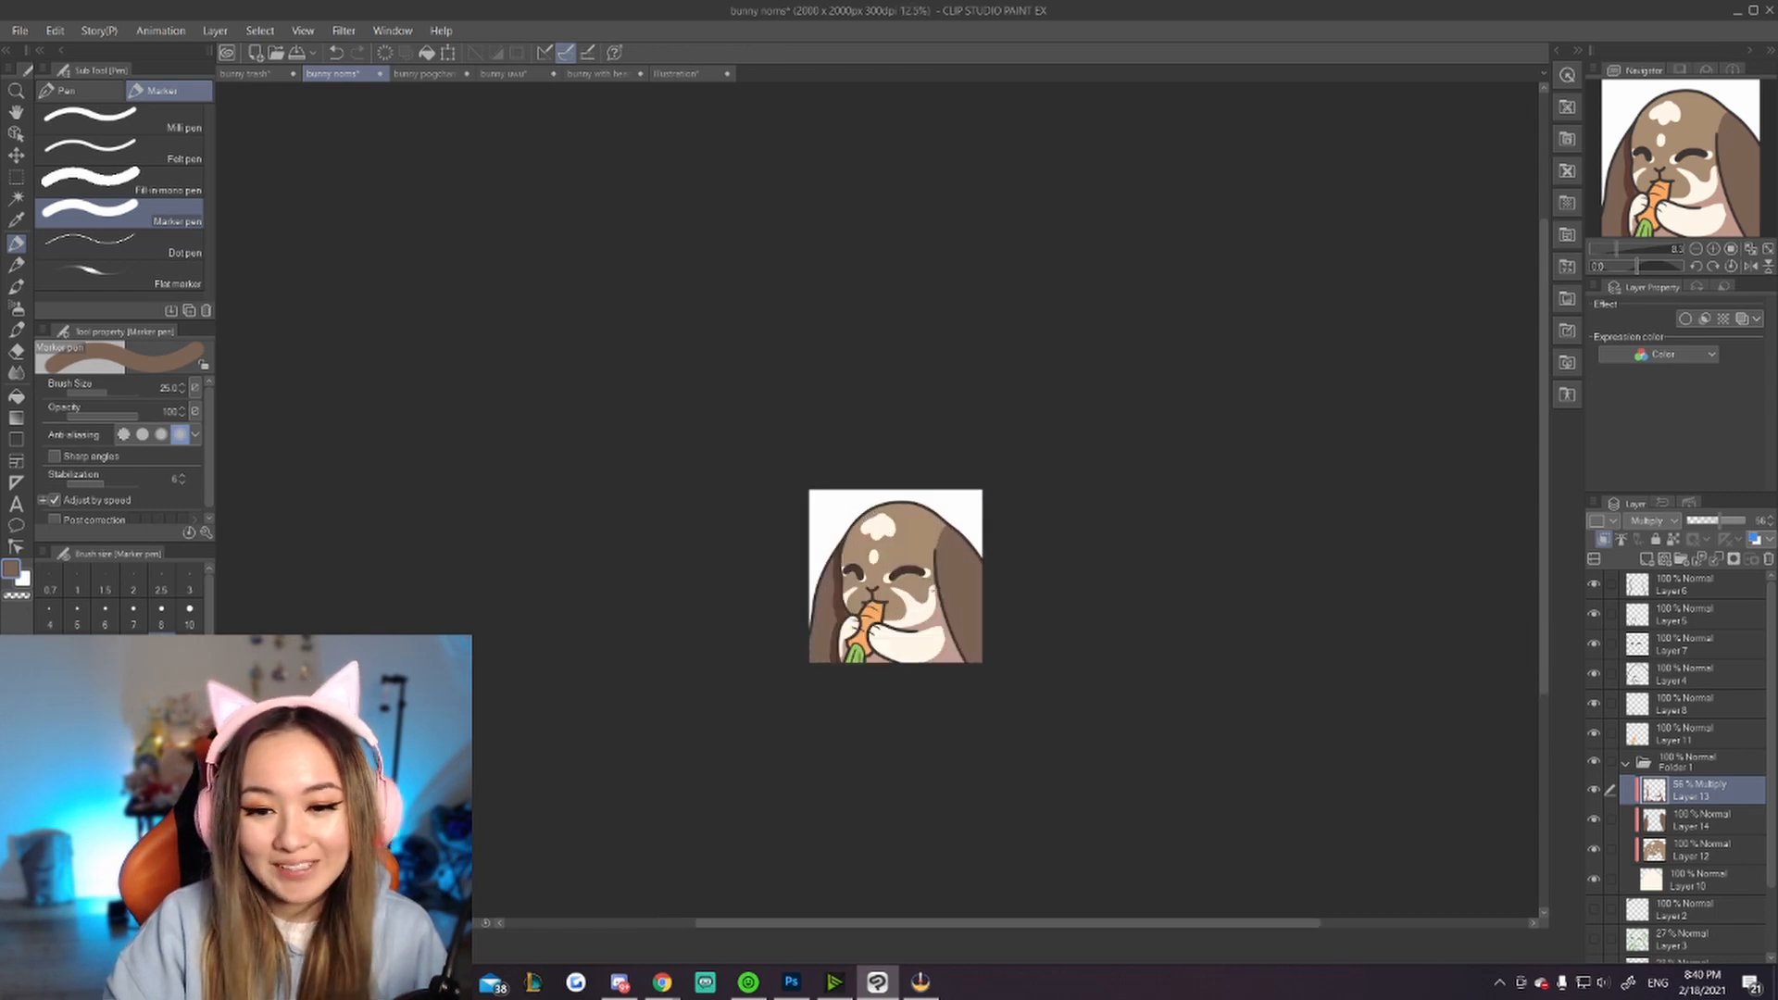
{"action": "scroll", "coordinate": [860, 602], "scroll_direction": "up", "scroll_amount": 2}
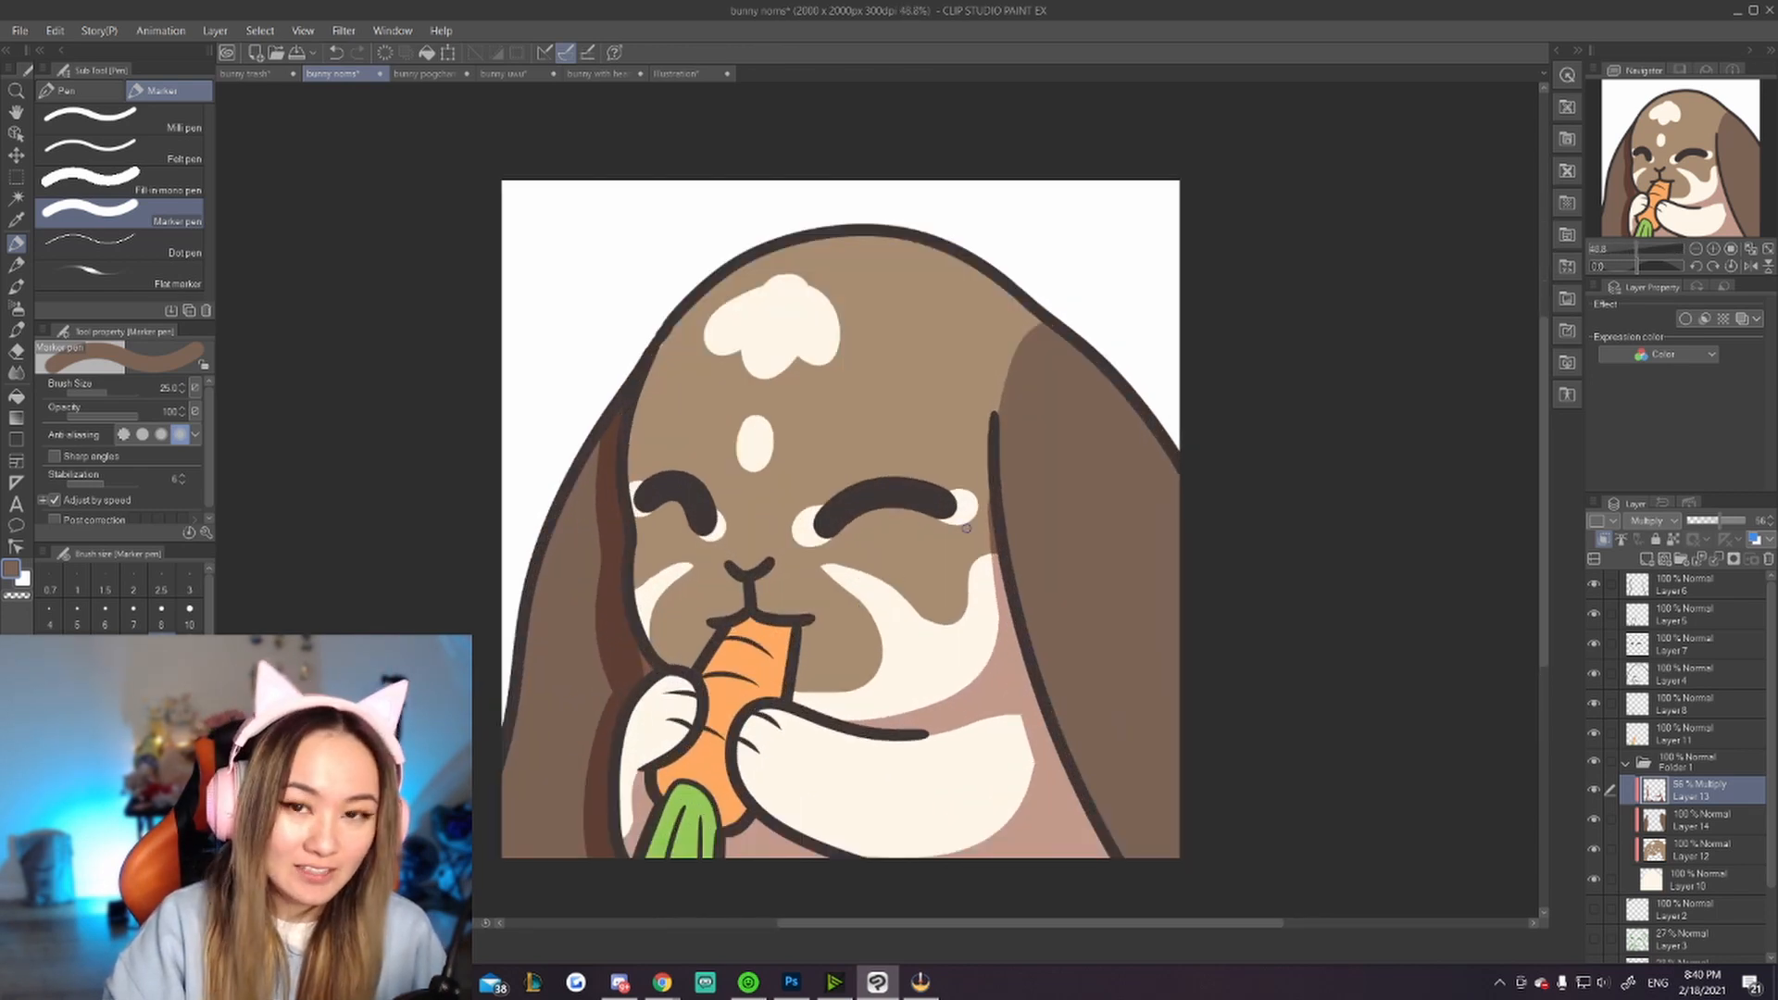
{"action": "scroll", "coordinate": [865, 593], "scroll_direction": "down", "scroll_amount": 1}
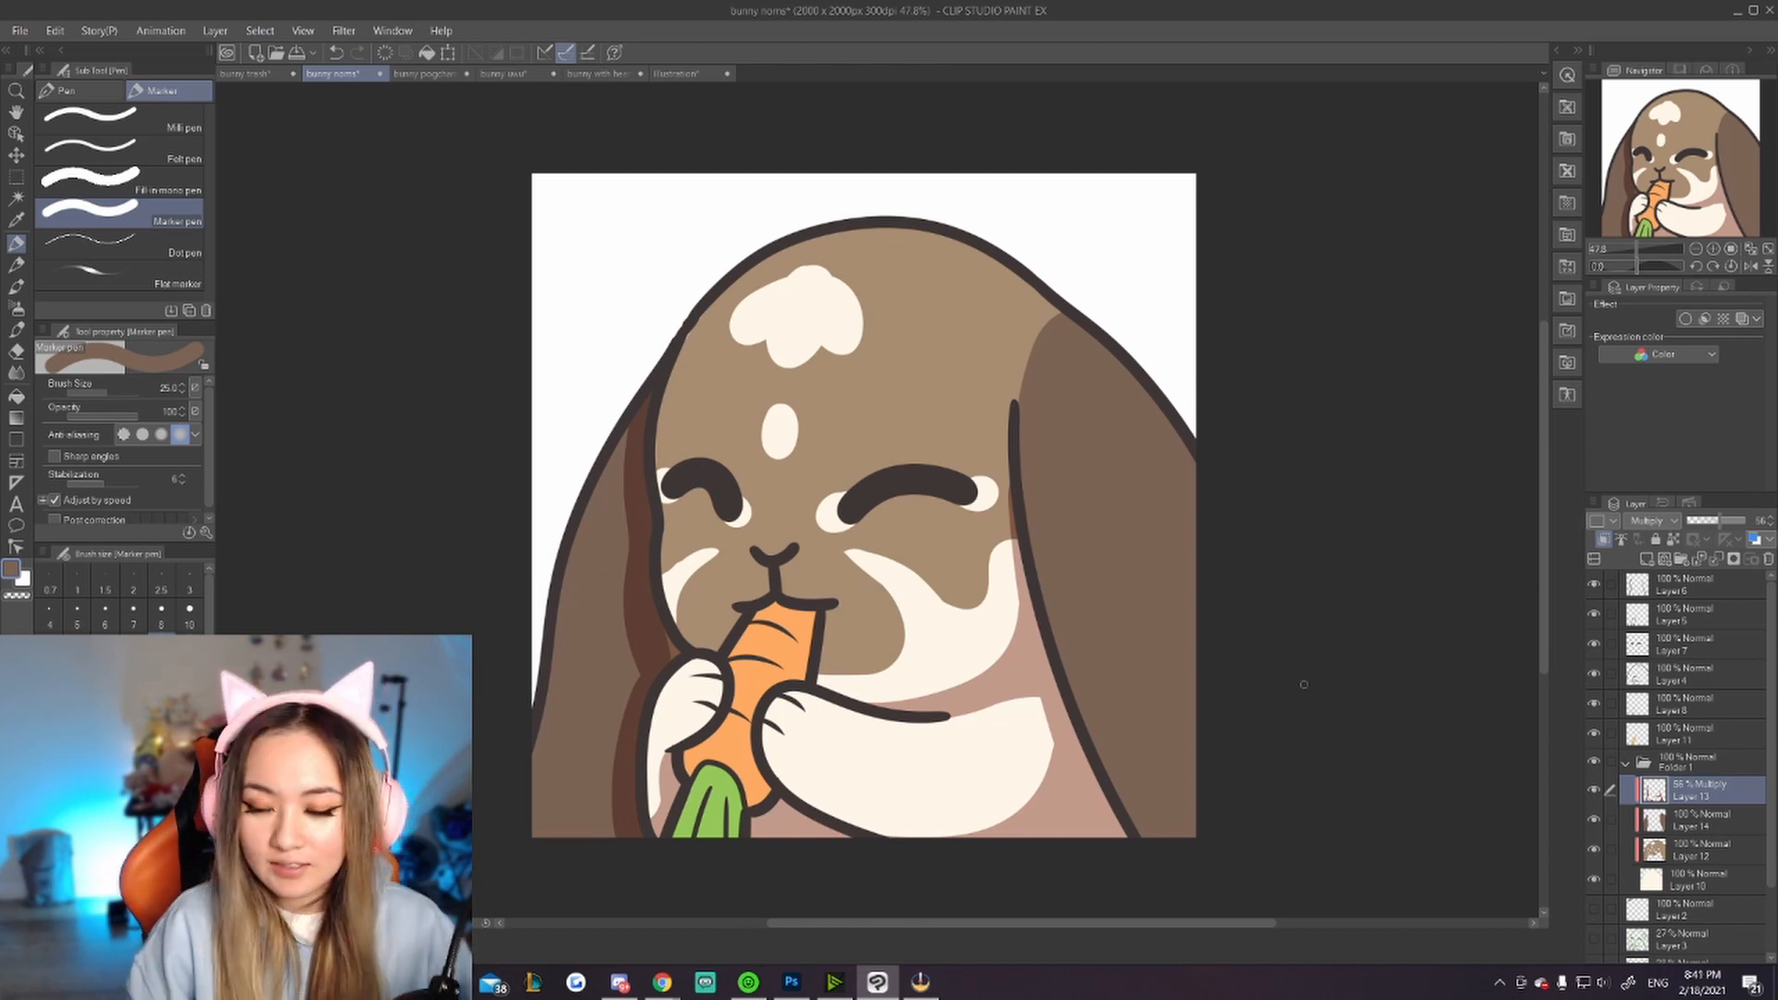
Step: Add a new layer clipped to the layer below, sample the bunny's cream colour and switch to the G-pen
{"action": "left_click", "coordinate": [1643, 559]}
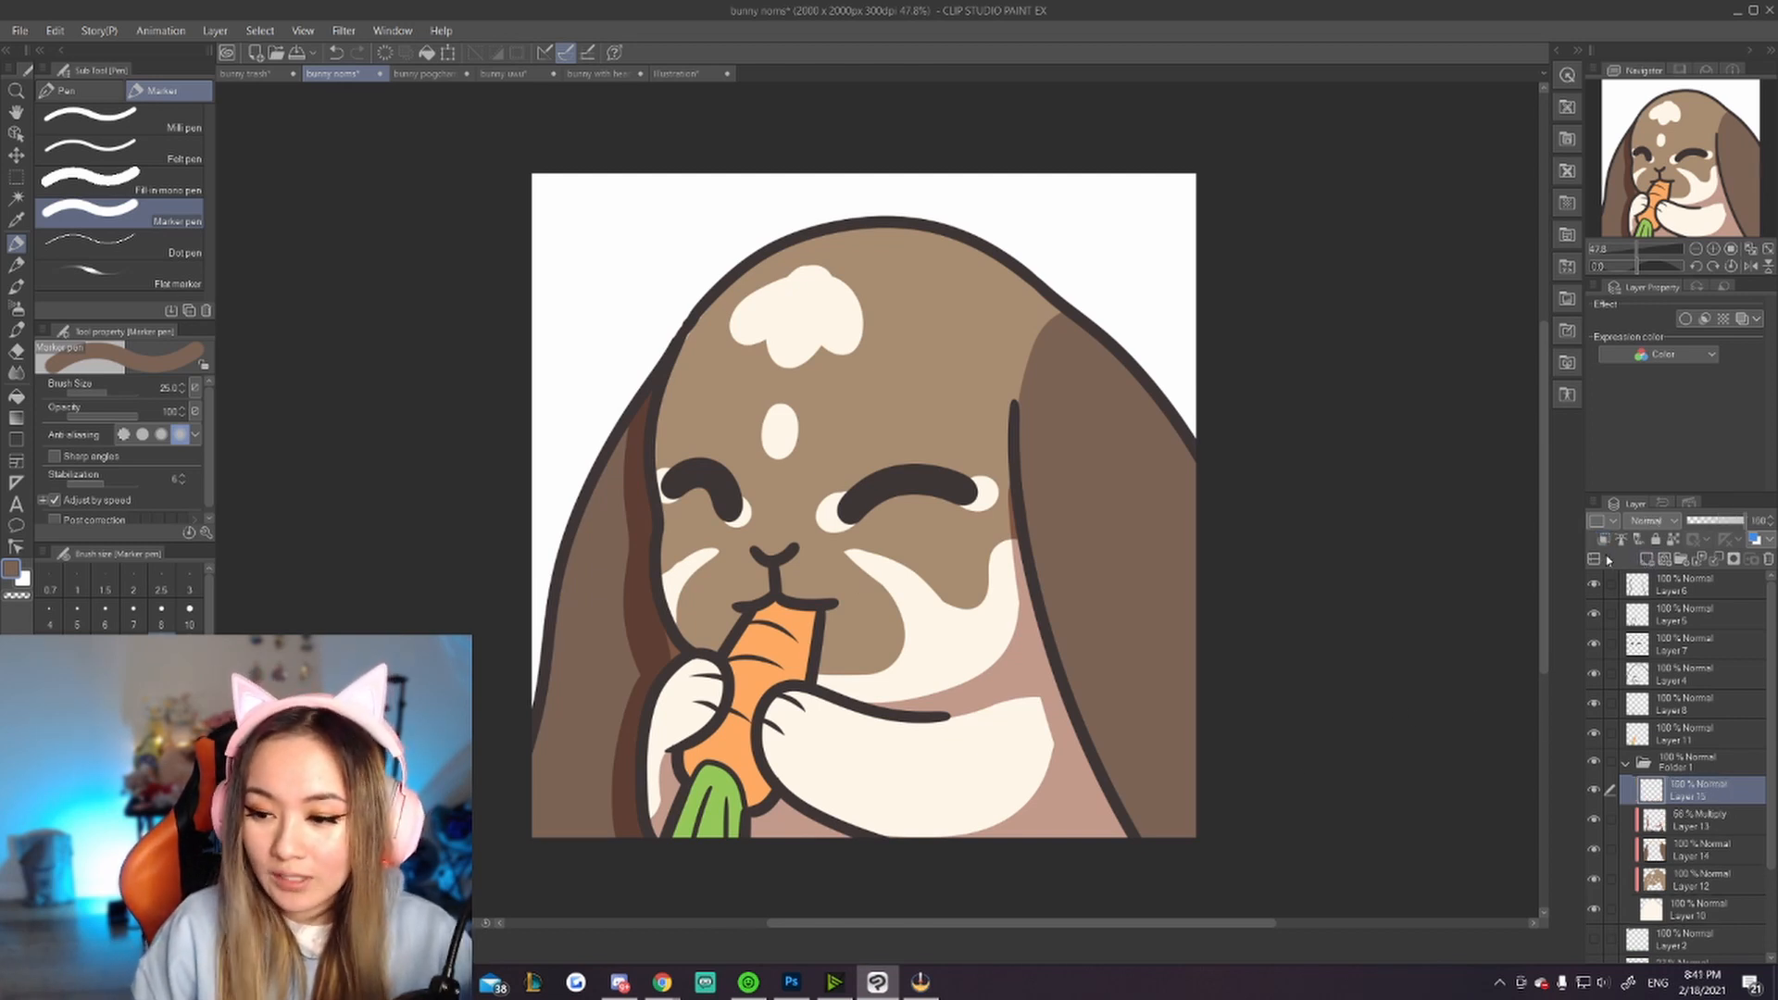
{"action": "left_click", "coordinate": [1602, 539]}
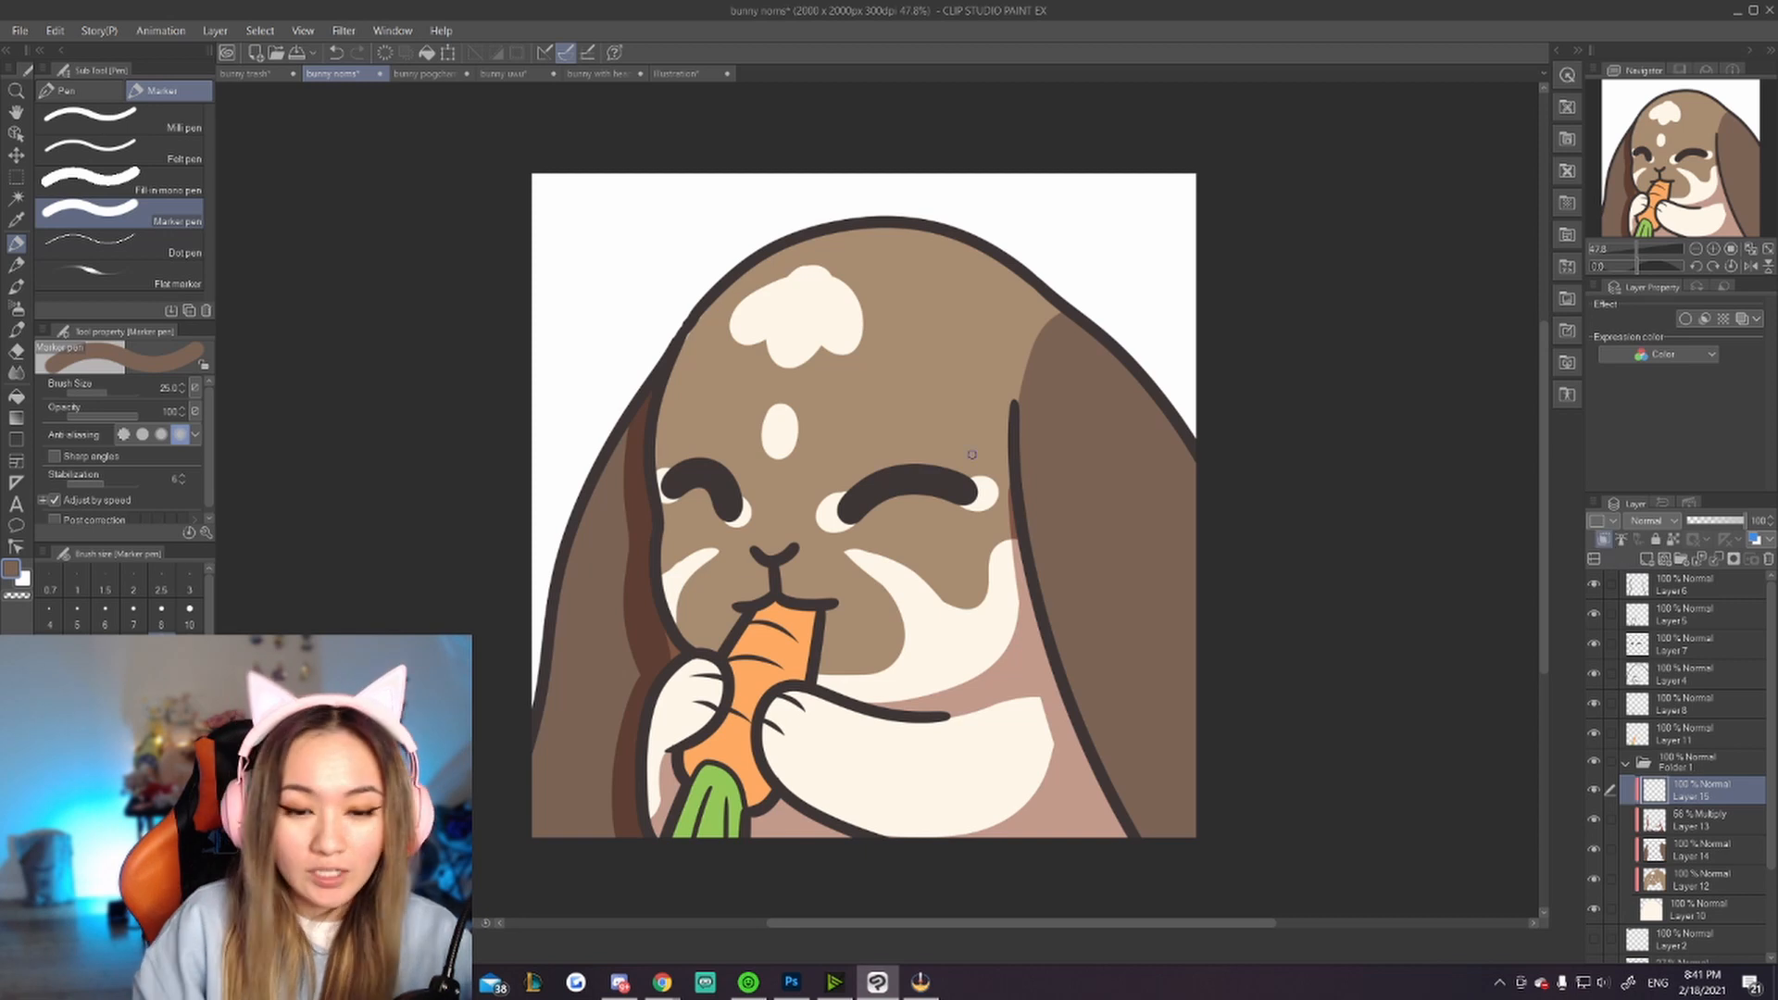
{"action": "left_click", "coordinate": [16, 219]}
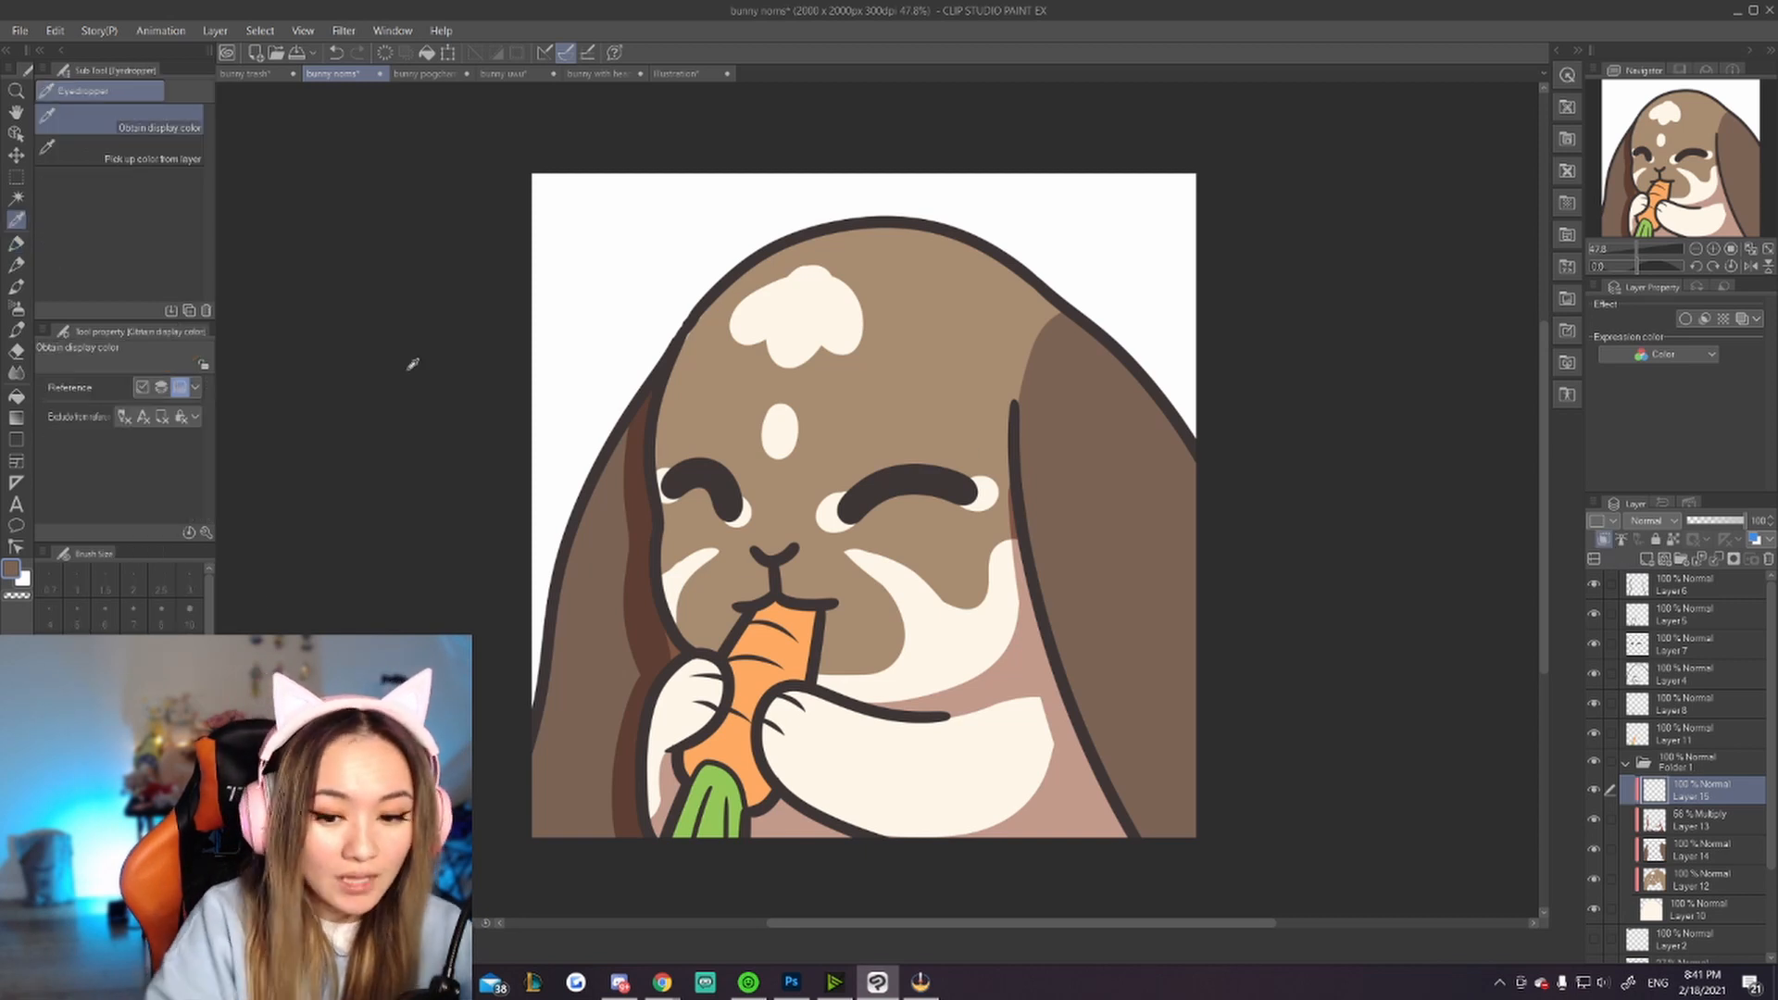
{"action": "left_click", "coordinate": [891, 751]}
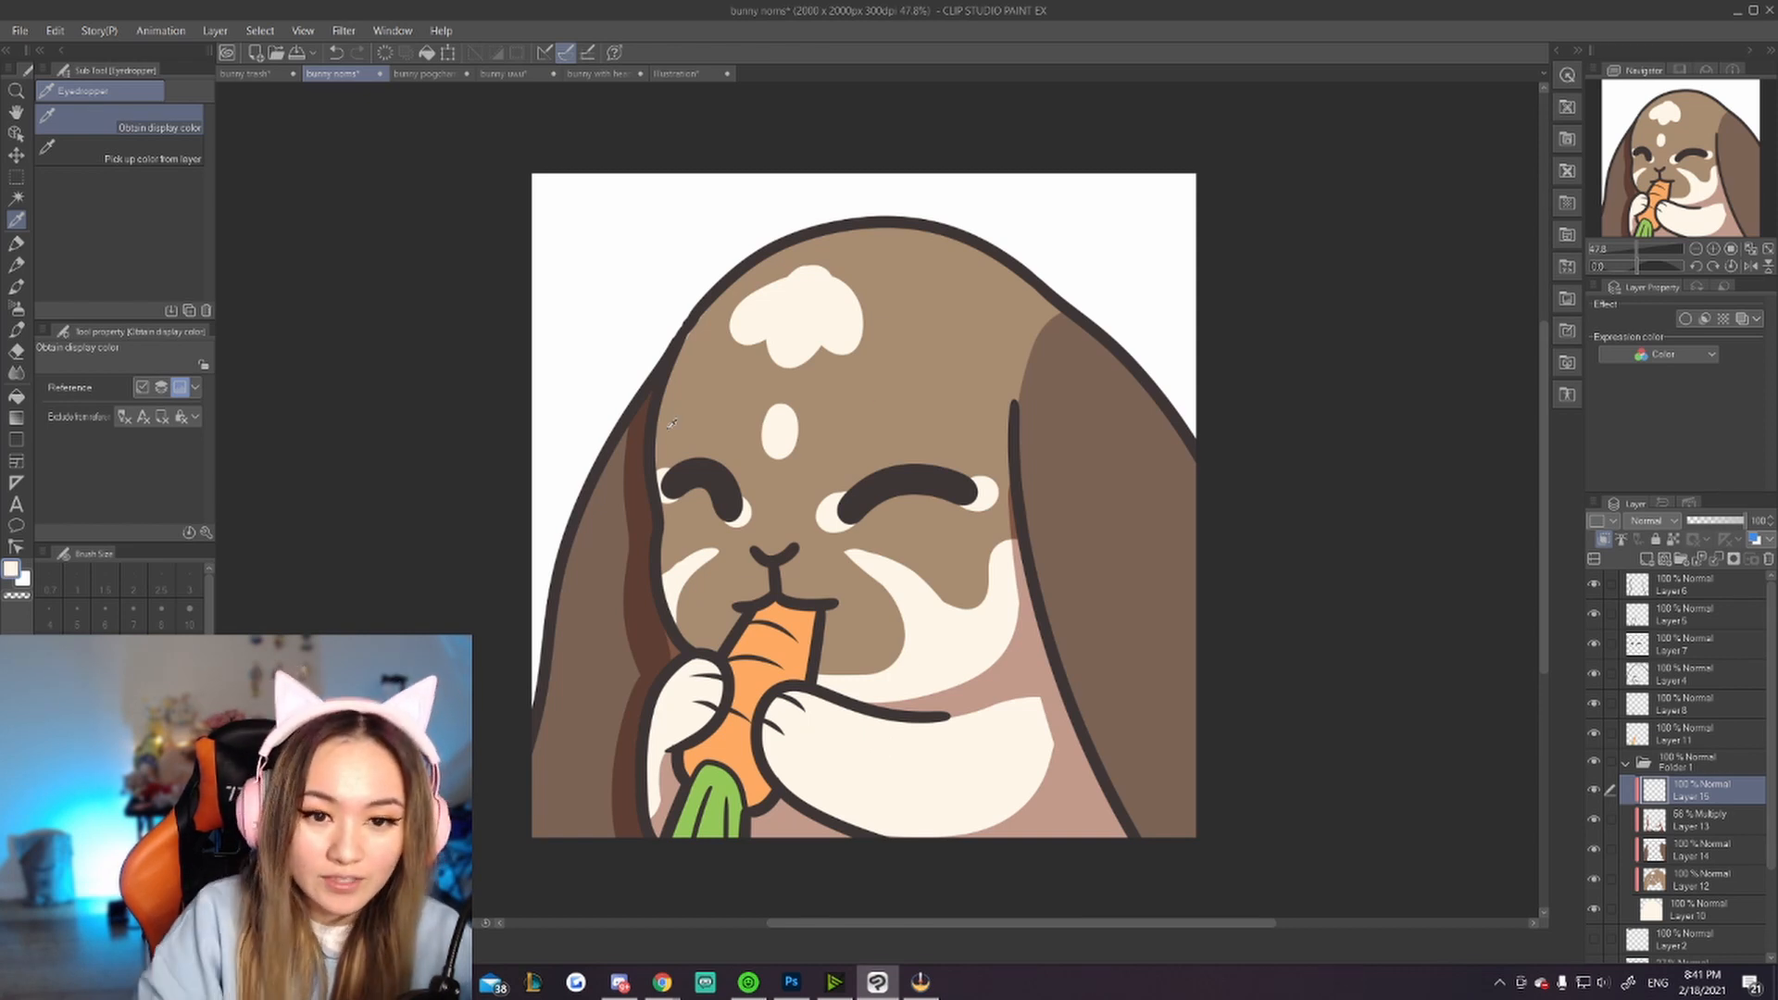
{"action": "left_click", "coordinate": [16, 242]}
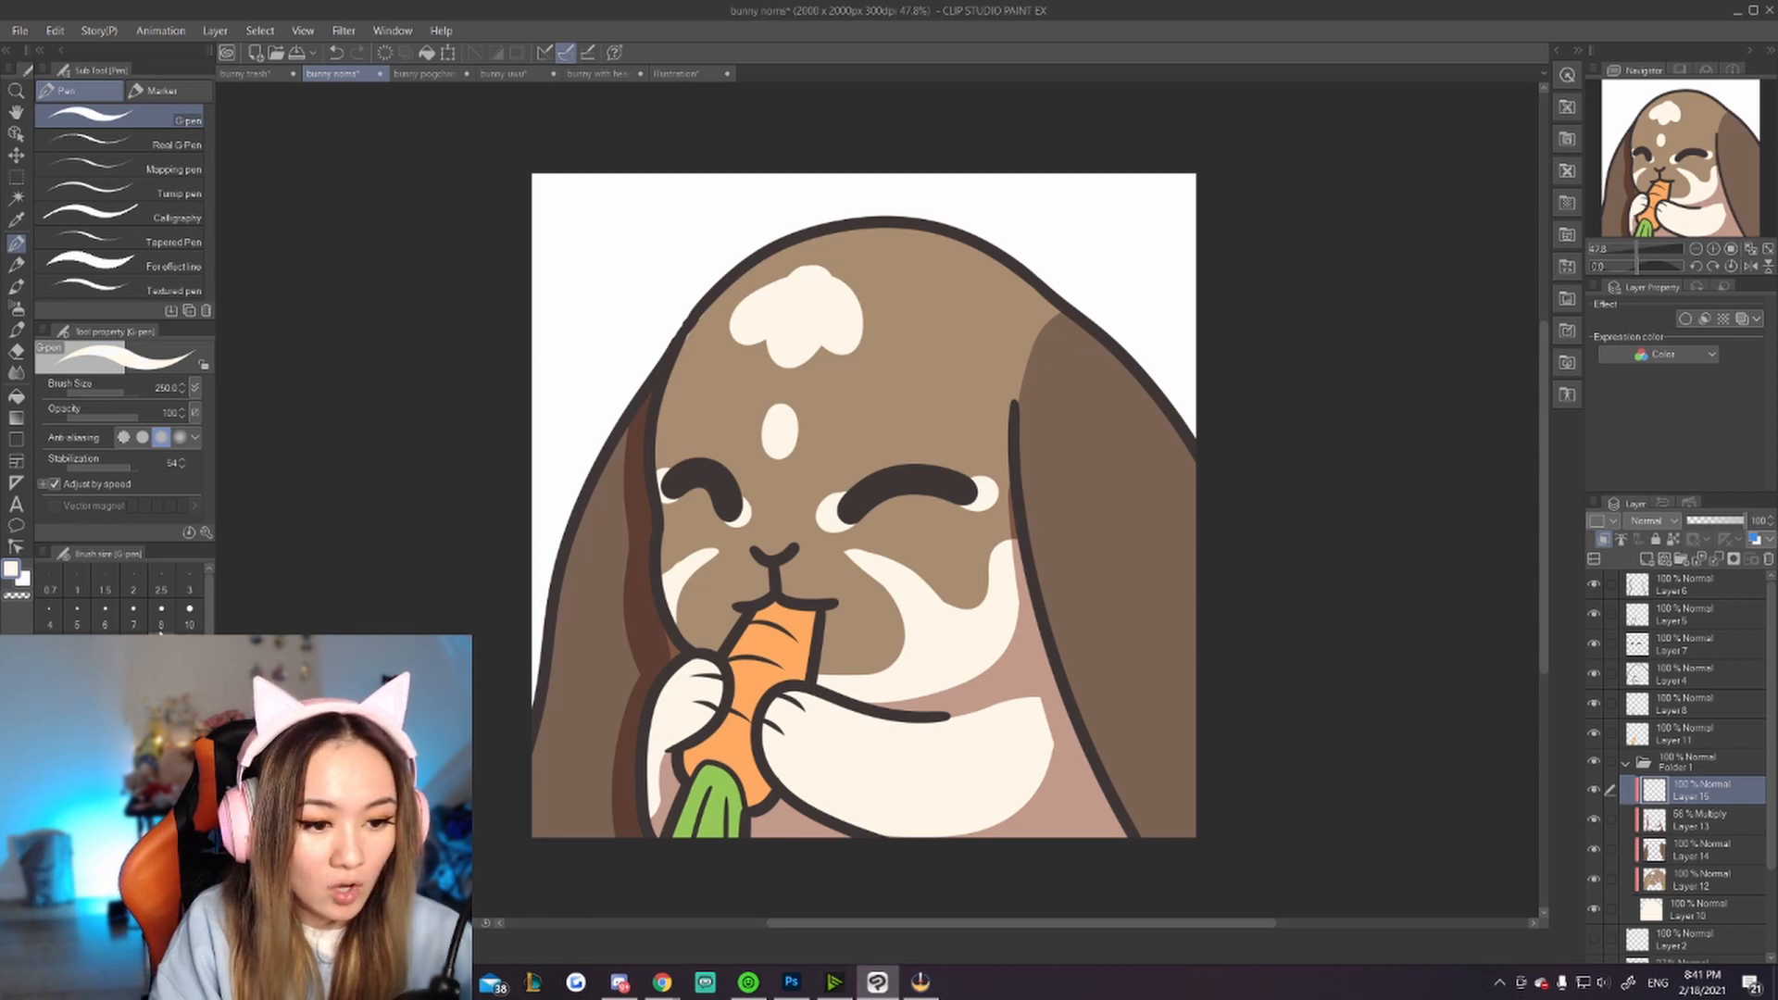
Step: Draw cream highlight lines along the inner edges of the bunny's ears, undoing and redrawing strokes
{"action": "mouse_move", "coordinate": [737, 281]}
{"action": "left_mouse_down"}
{"action": "mouse_move", "coordinate": [659, 439]}
{"action": "mouse_move", "coordinate": [561, 527]}
{"action": "mouse_move", "coordinate": [544, 727]}
{"action": "left_mouse_up"}
{"action": "key", "text": "ctrl+z"}
{"action": "key", "text": "ctrl+z"}
{"action": "left_click_drag", "start_coordinate": [626, 421], "coordinate": [539, 764]}
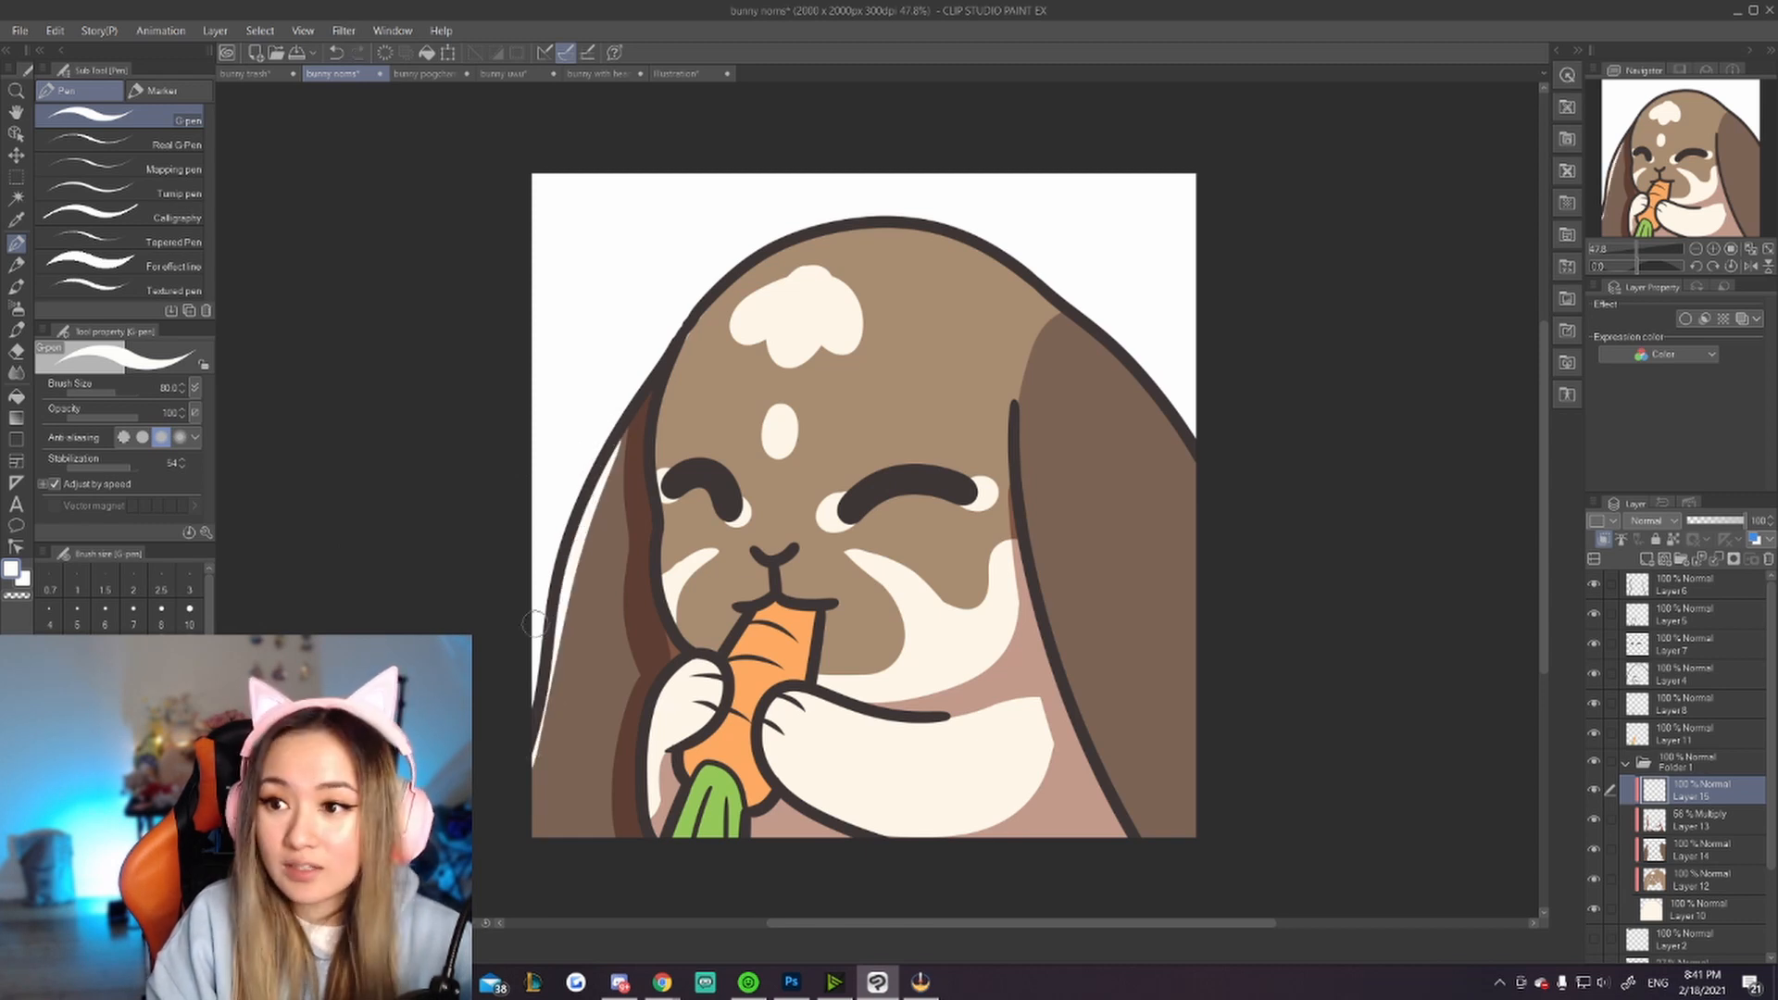
{"action": "key", "text": "ctrl+z"}
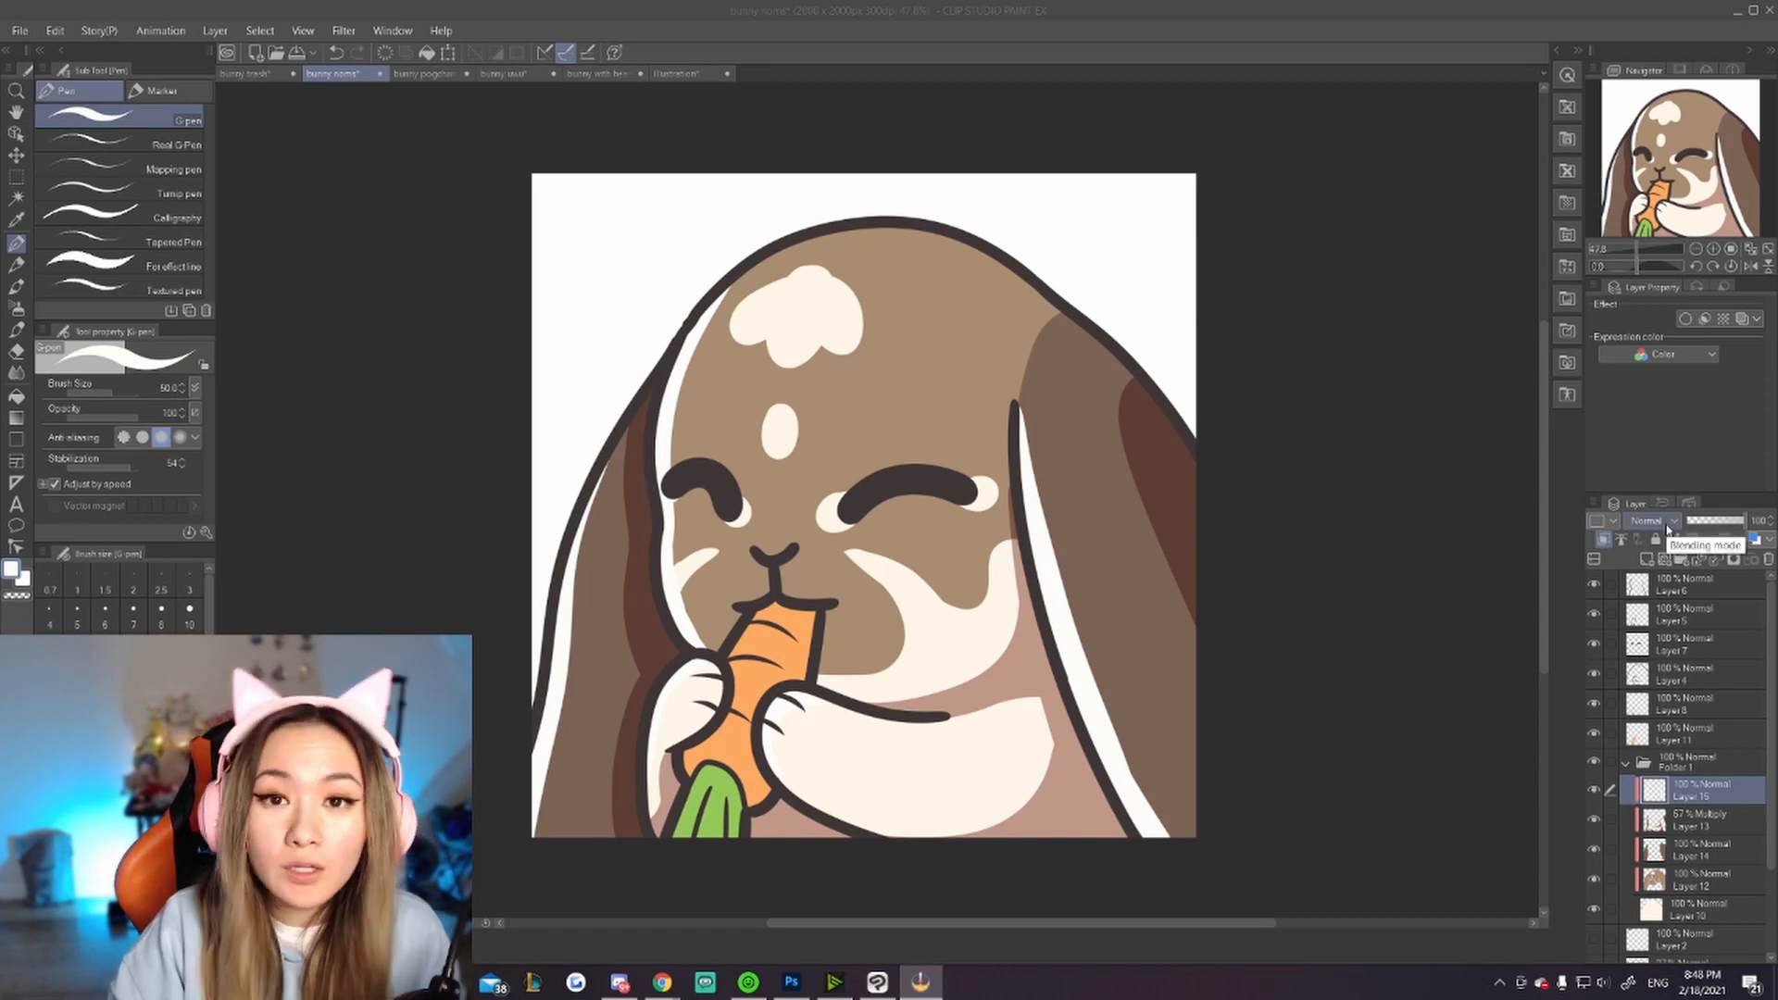
Step: Set the highlight layer's blending mode to Screen and lower its opacity to about 66%
{"action": "left_click", "coordinate": [1667, 526]}
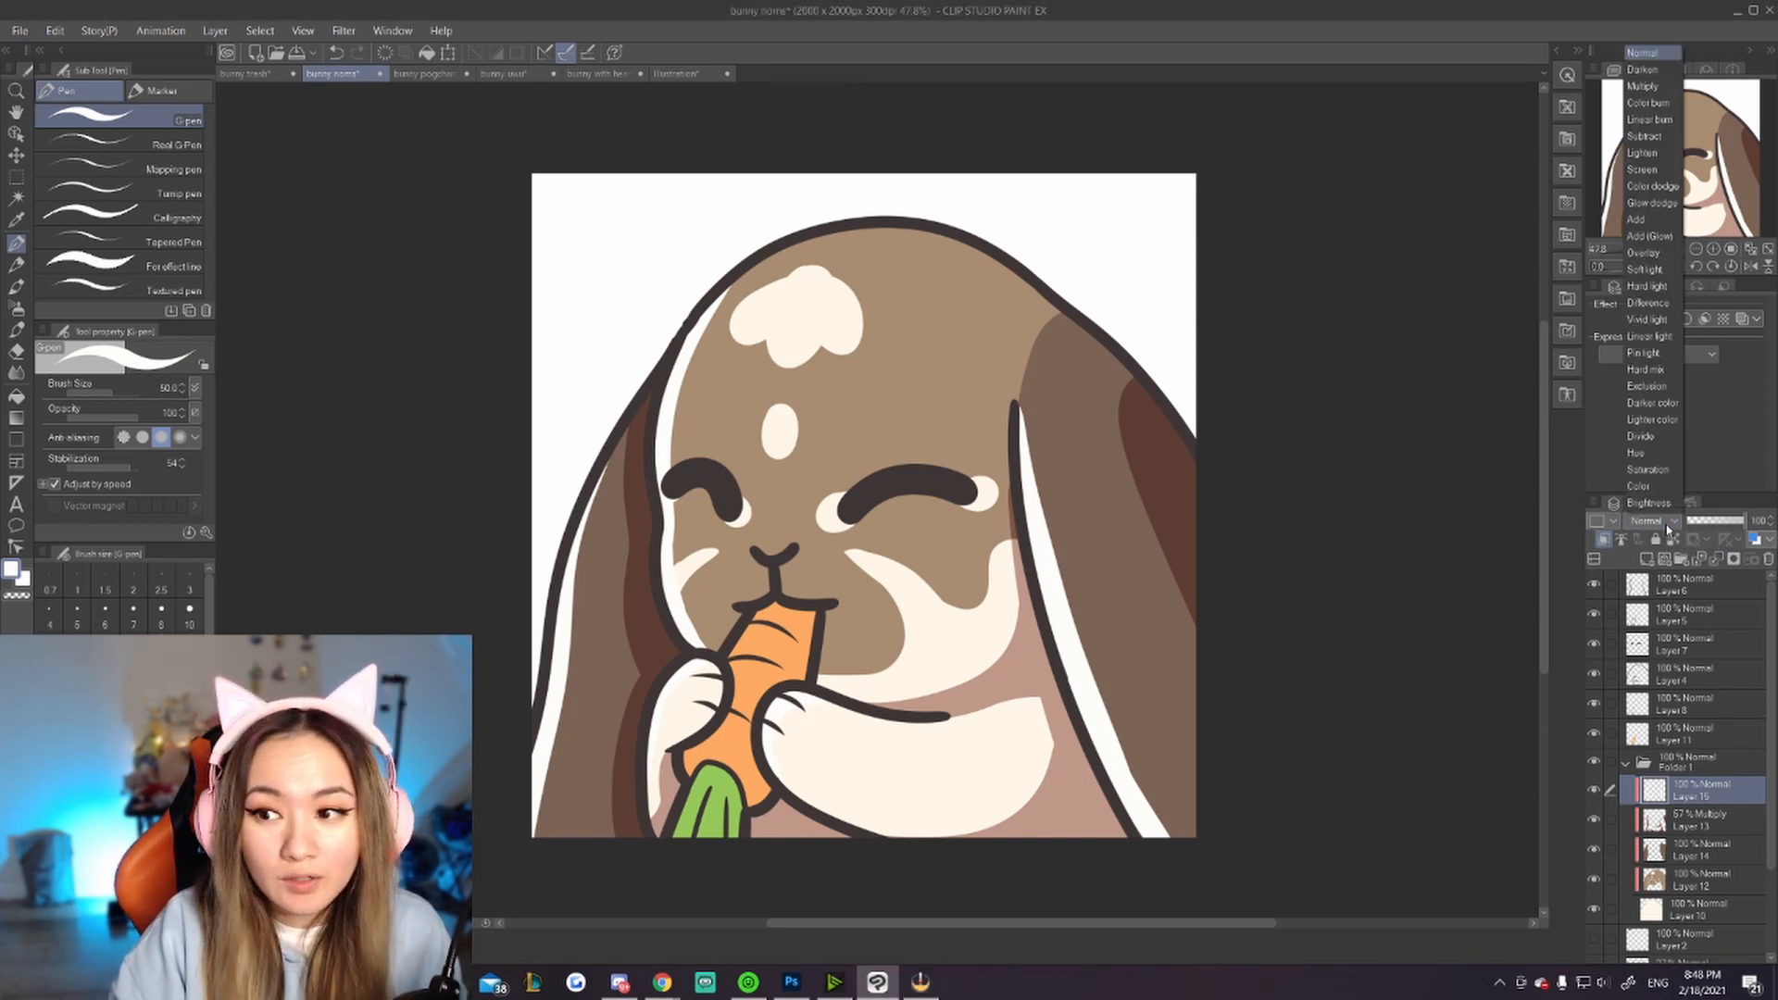
{"action": "left_click", "coordinate": [1656, 171]}
{"action": "left_click", "coordinate": [1738, 523]}
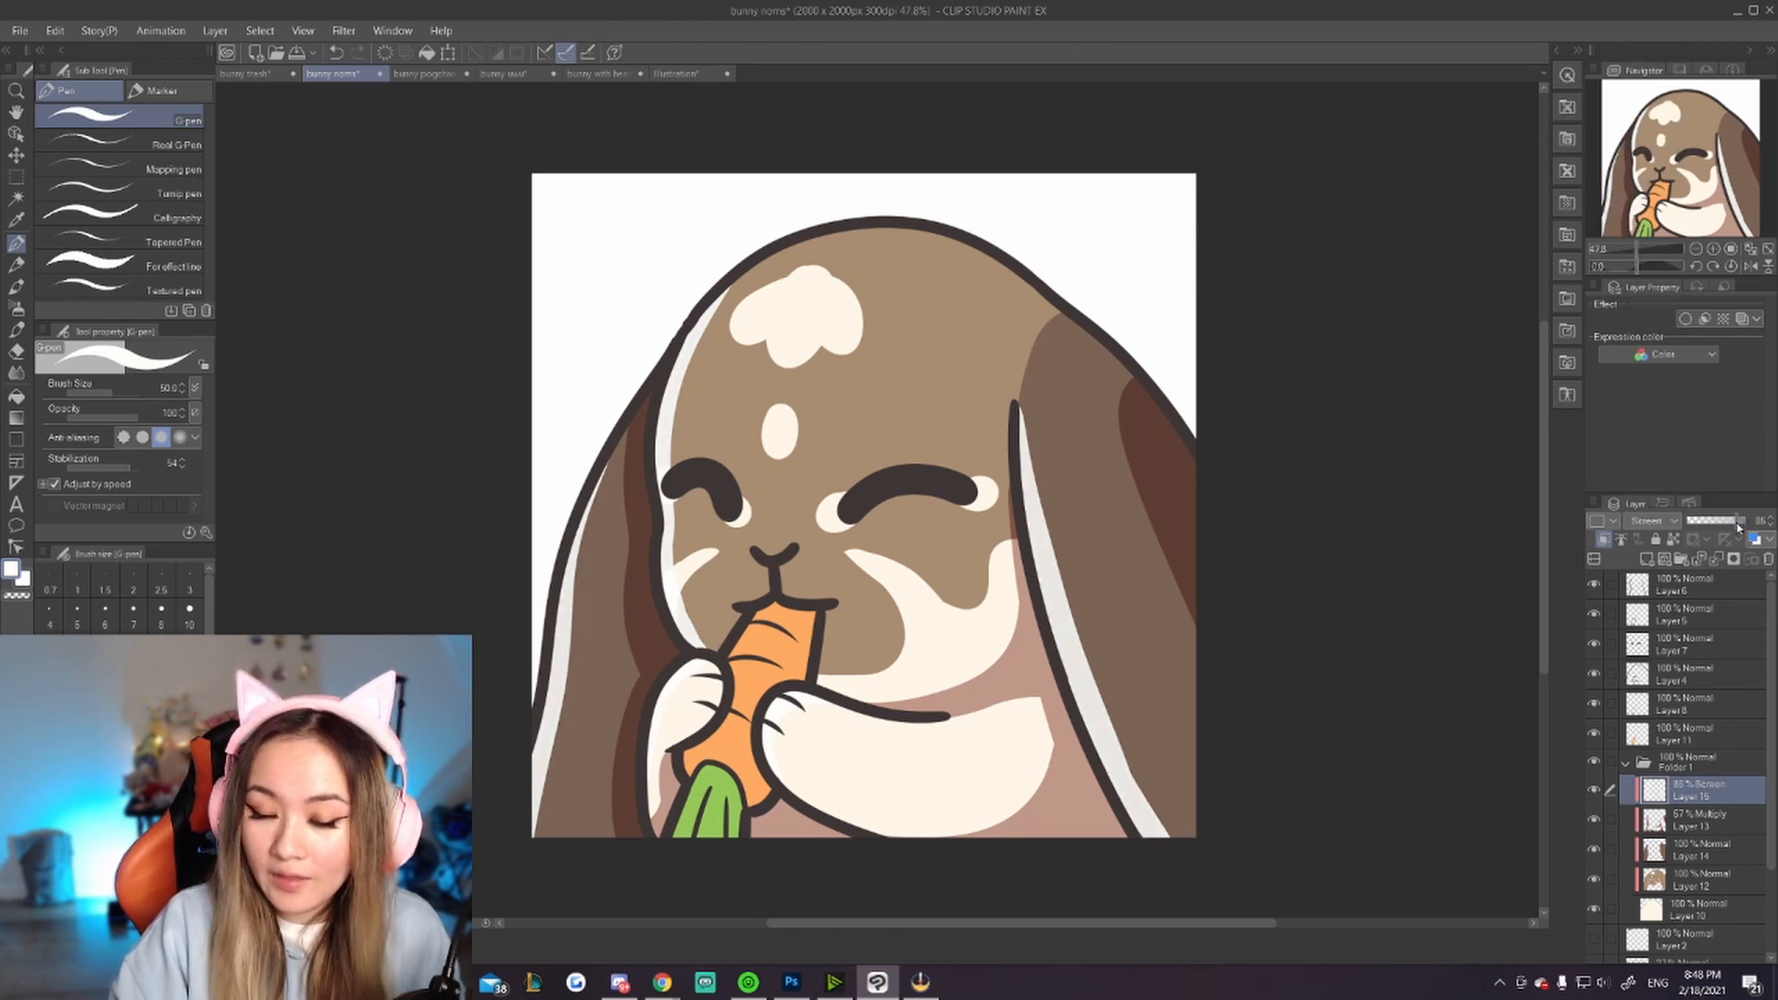
{"action": "left_click_drag", "start_coordinate": [1736, 524], "coordinate": [1722, 522]}
Step: Zoom out to view the illustration at small size, then zoom back in
{"action": "scroll", "coordinate": [872, 526], "scroll_direction": "down", "scroll_amount": 14}
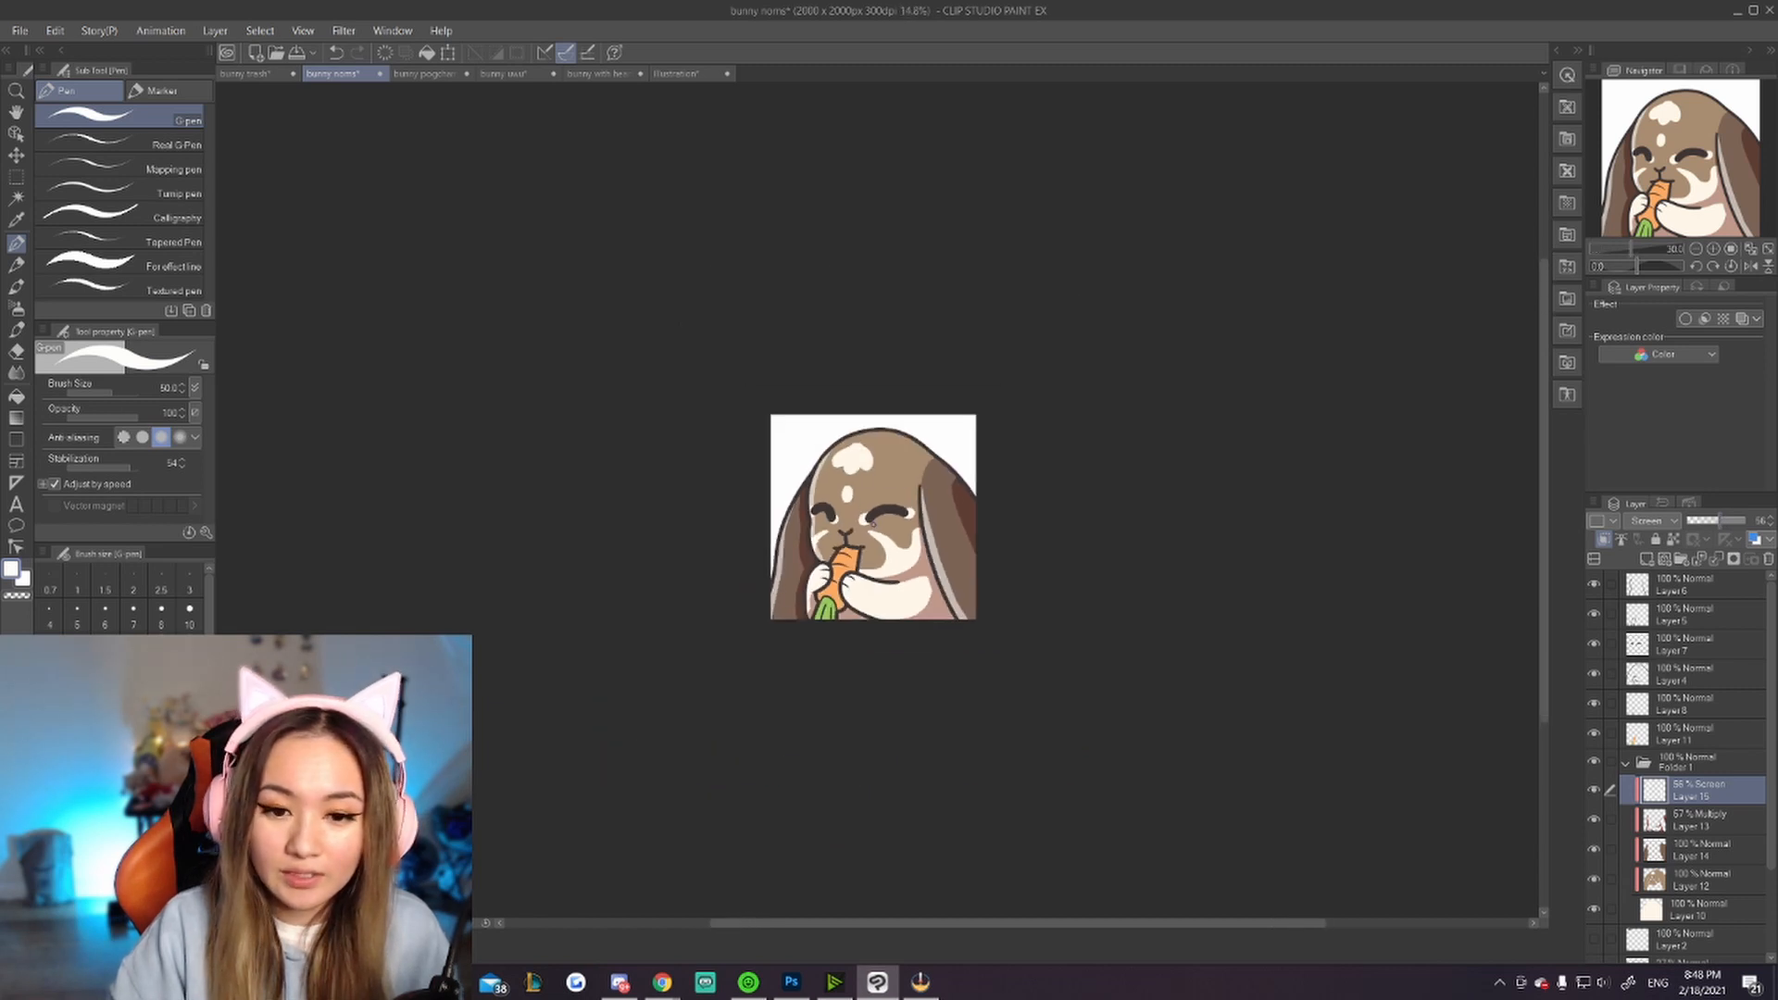
{"action": "scroll", "coordinate": [868, 524], "scroll_direction": "up", "scroll_amount": 9}
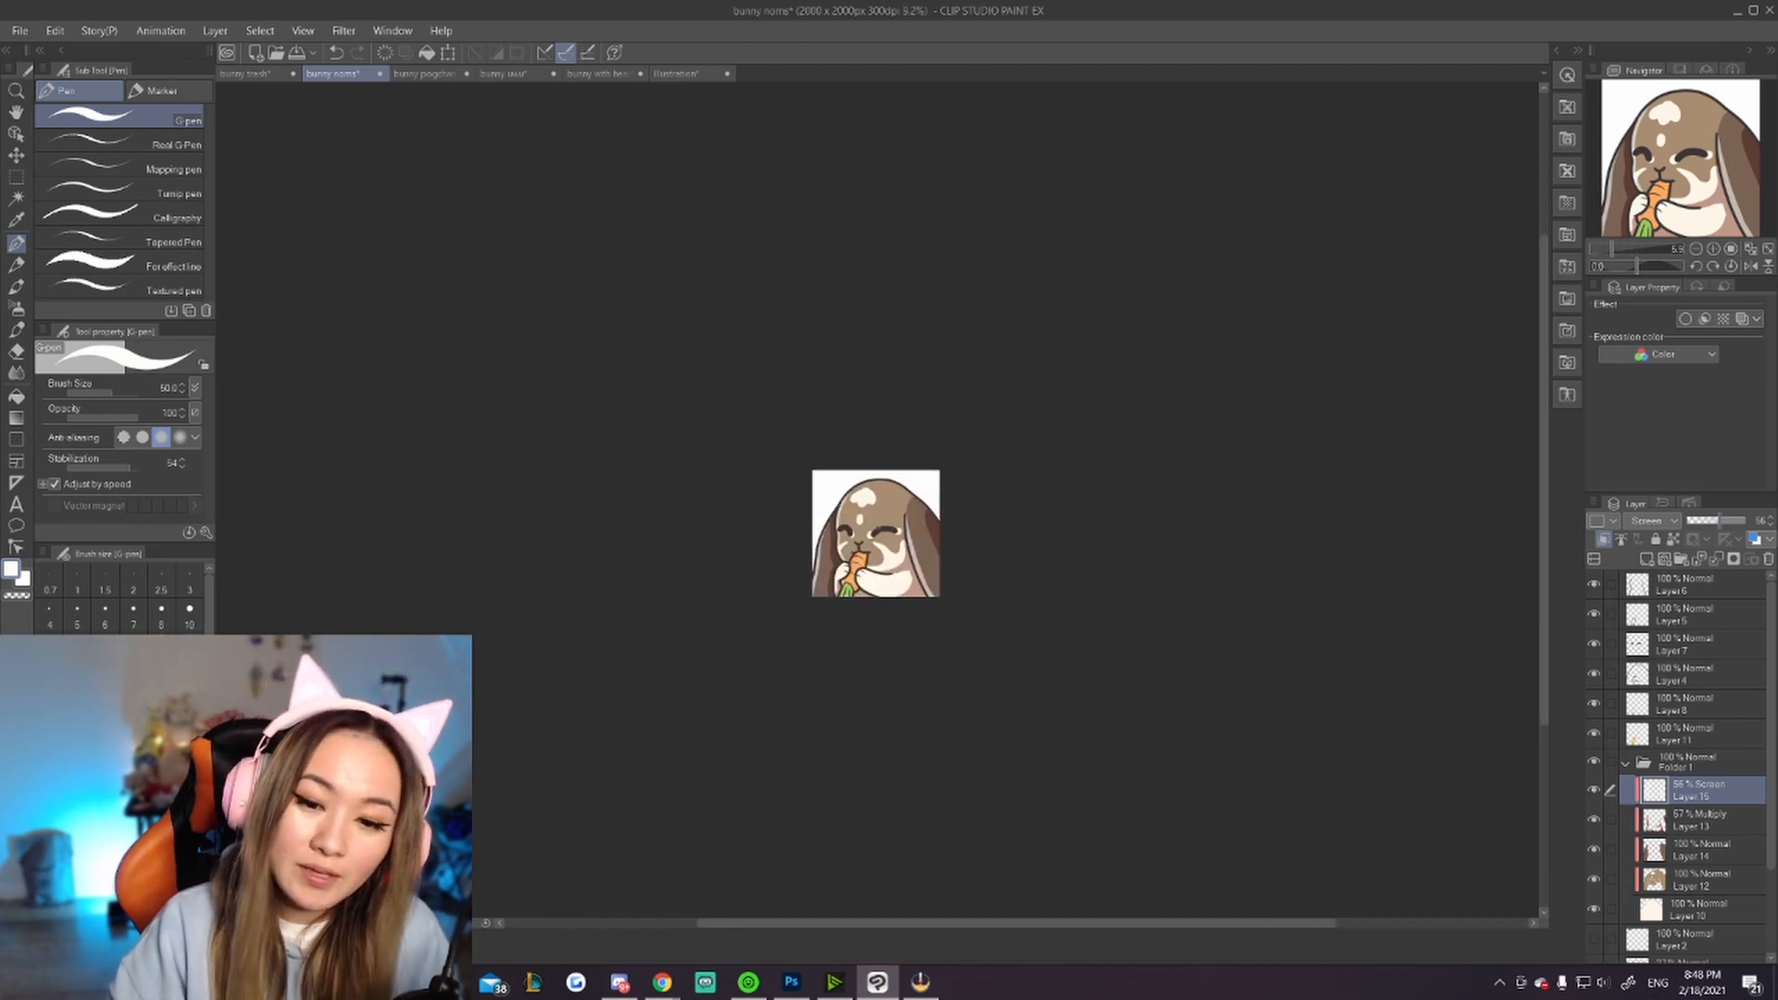
{"action": "scroll", "coordinate": [868, 524], "scroll_direction": "up", "scroll_amount": 3}
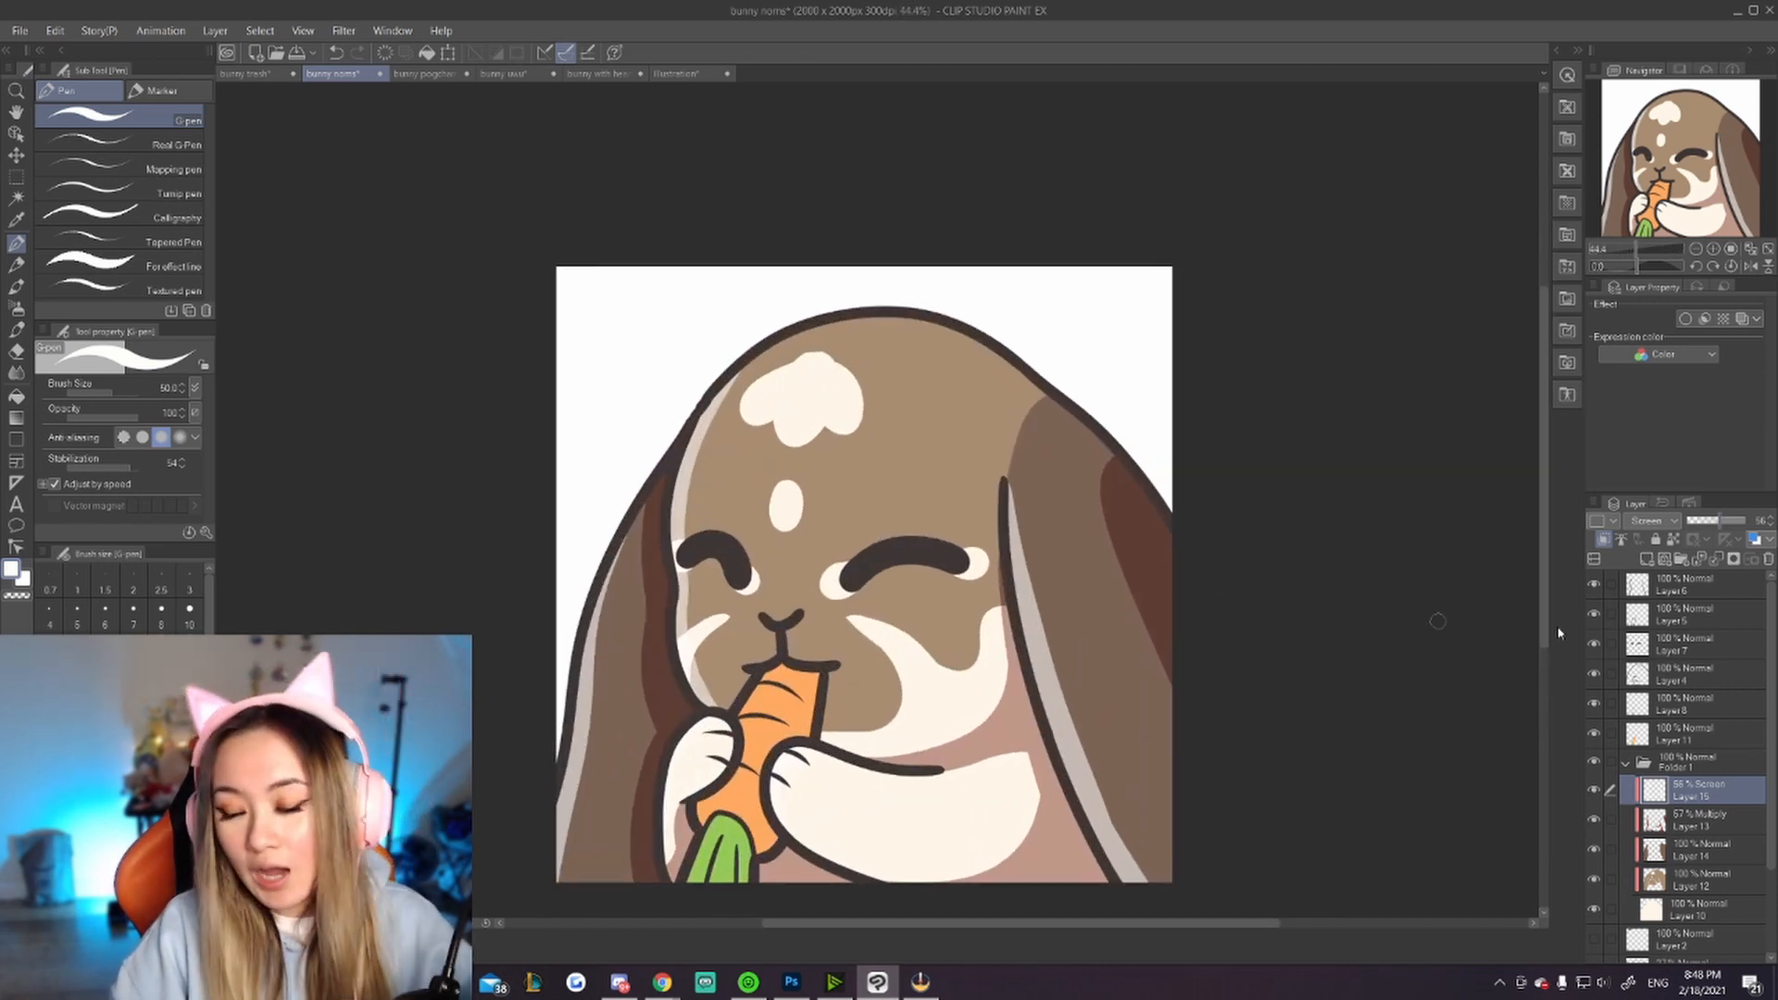
Step: Add a new layer and spray a soft cream glow over the bunny's forehead with the Soft airbrush
{"action": "left_click", "coordinate": [1647, 559]}
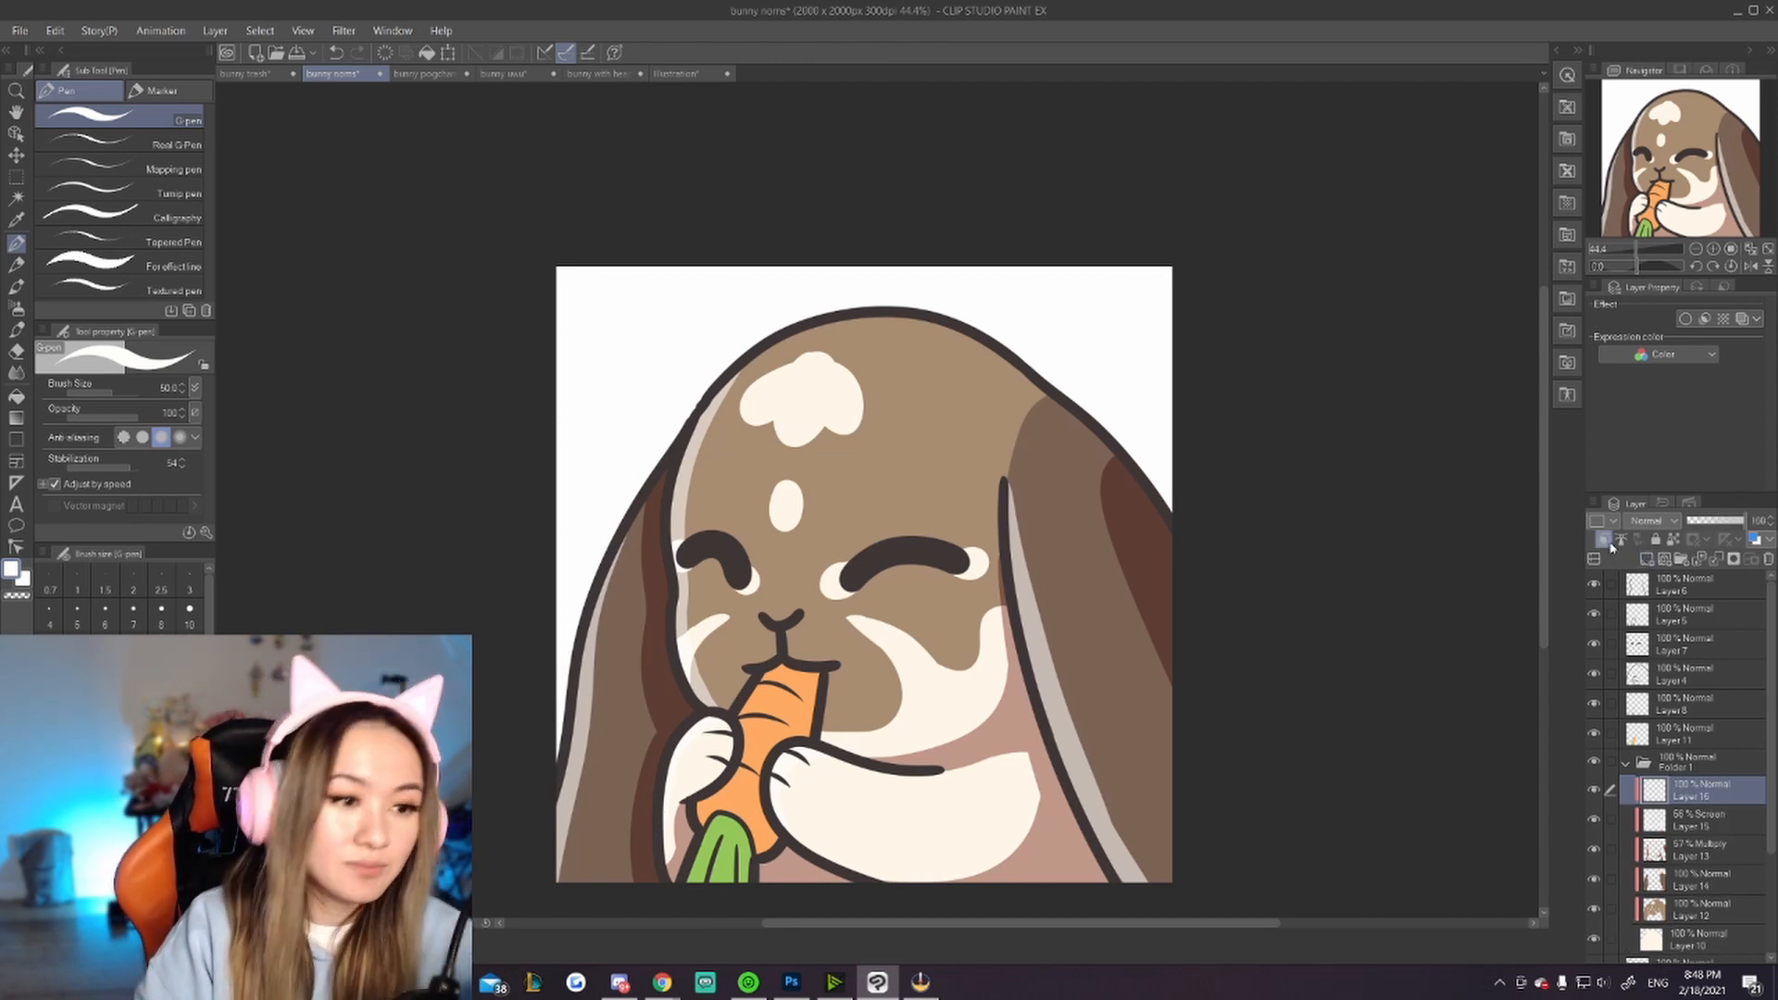
{"action": "left_click", "coordinate": [16, 308]}
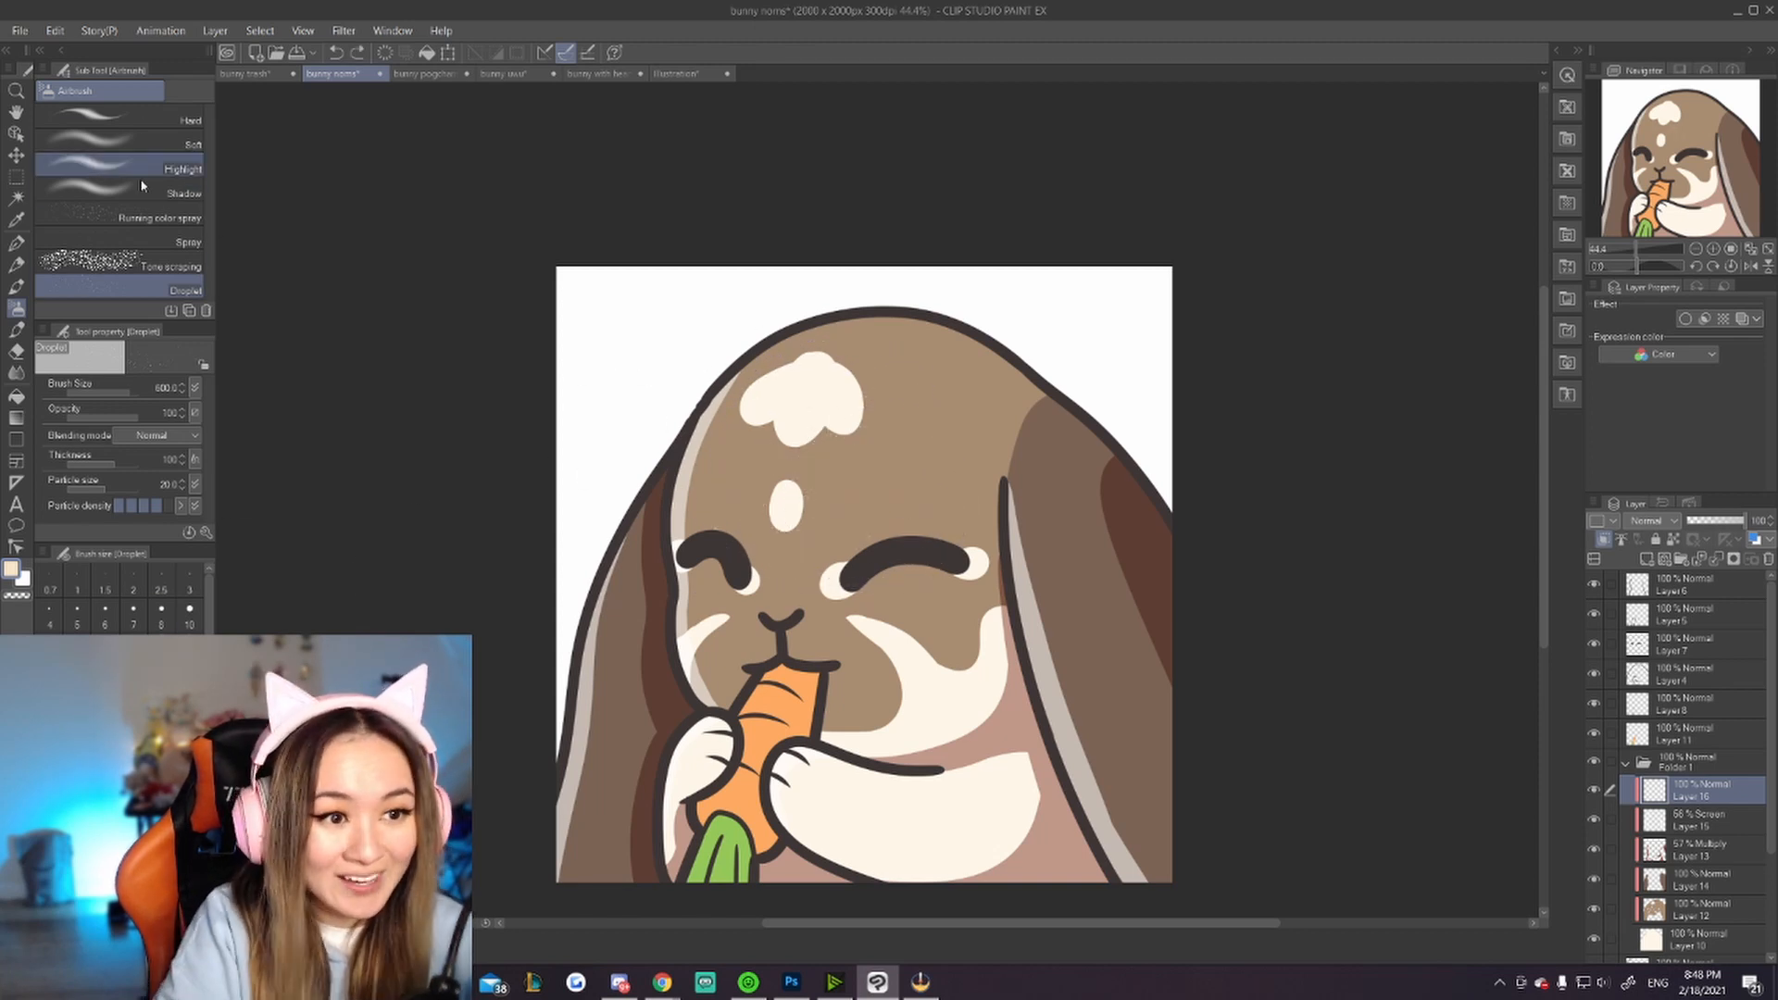
{"action": "left_click", "coordinate": [145, 143]}
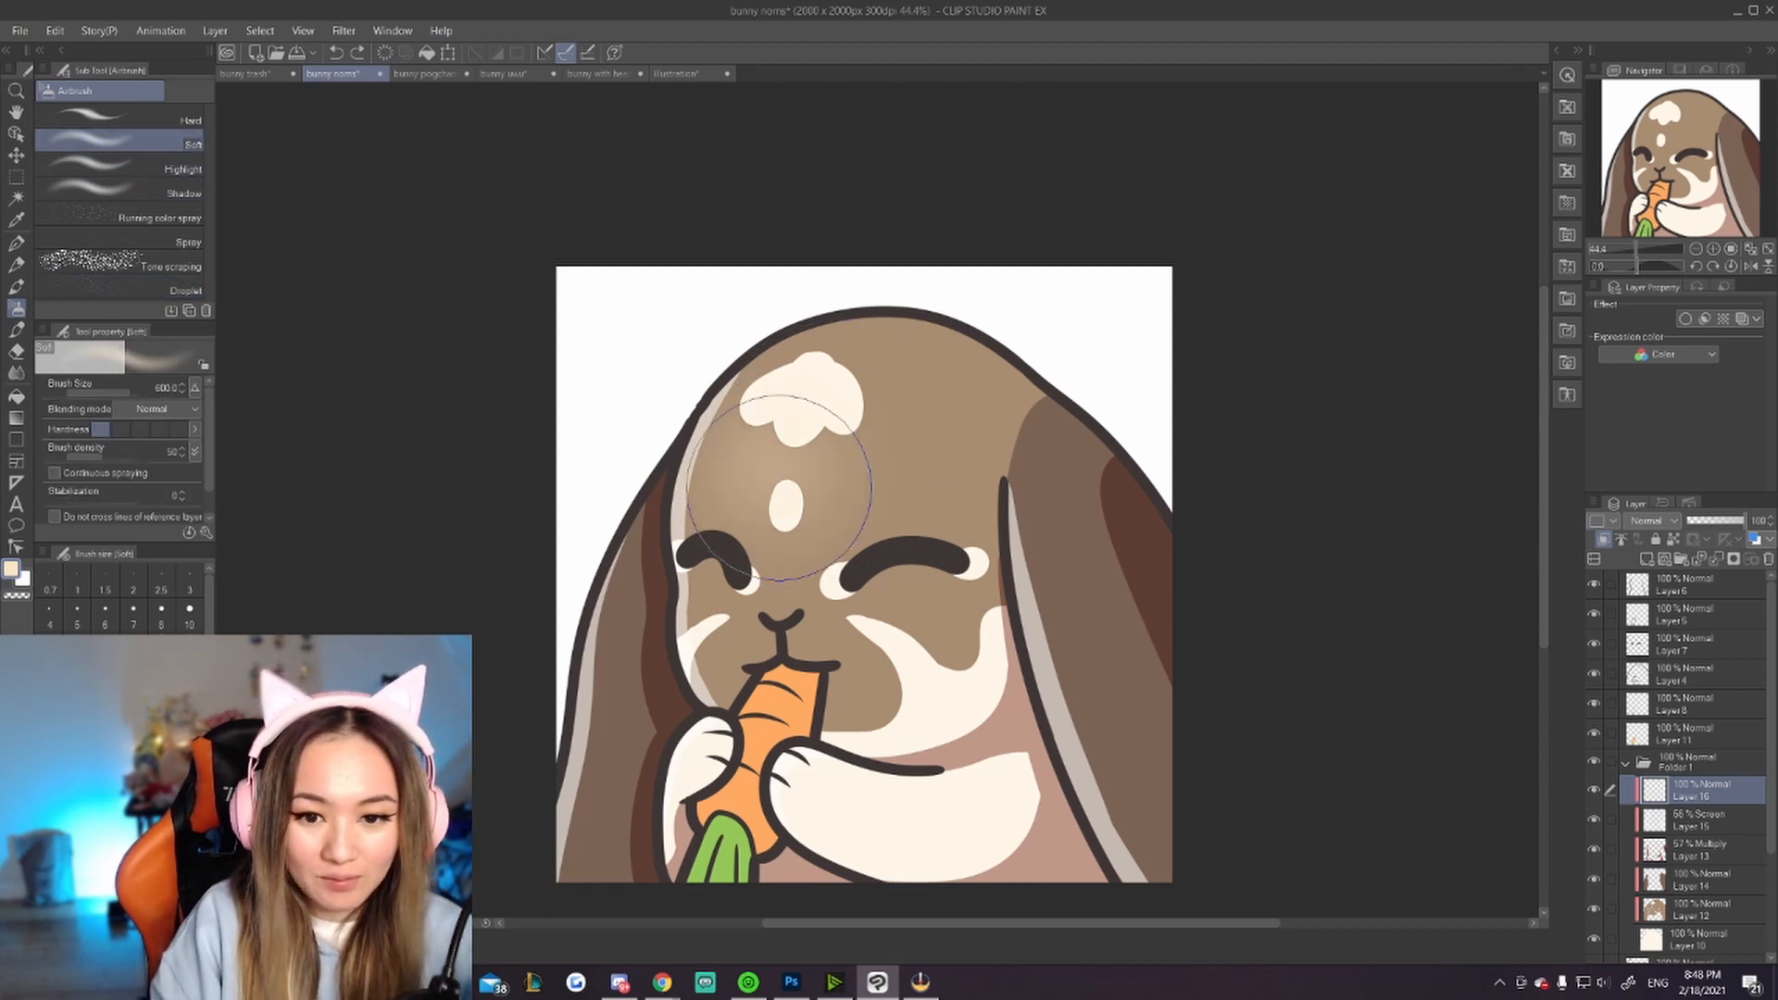
{"action": "mouse_move", "coordinate": [778, 486]}
{"action": "left_mouse_down"}
{"action": "mouse_move", "coordinate": [796, 435]}
{"action": "mouse_move", "coordinate": [824, 444]}
{"action": "mouse_move", "coordinate": [796, 426]}
{"action": "mouse_move", "coordinate": [913, 517]}
{"action": "left_mouse_up"}
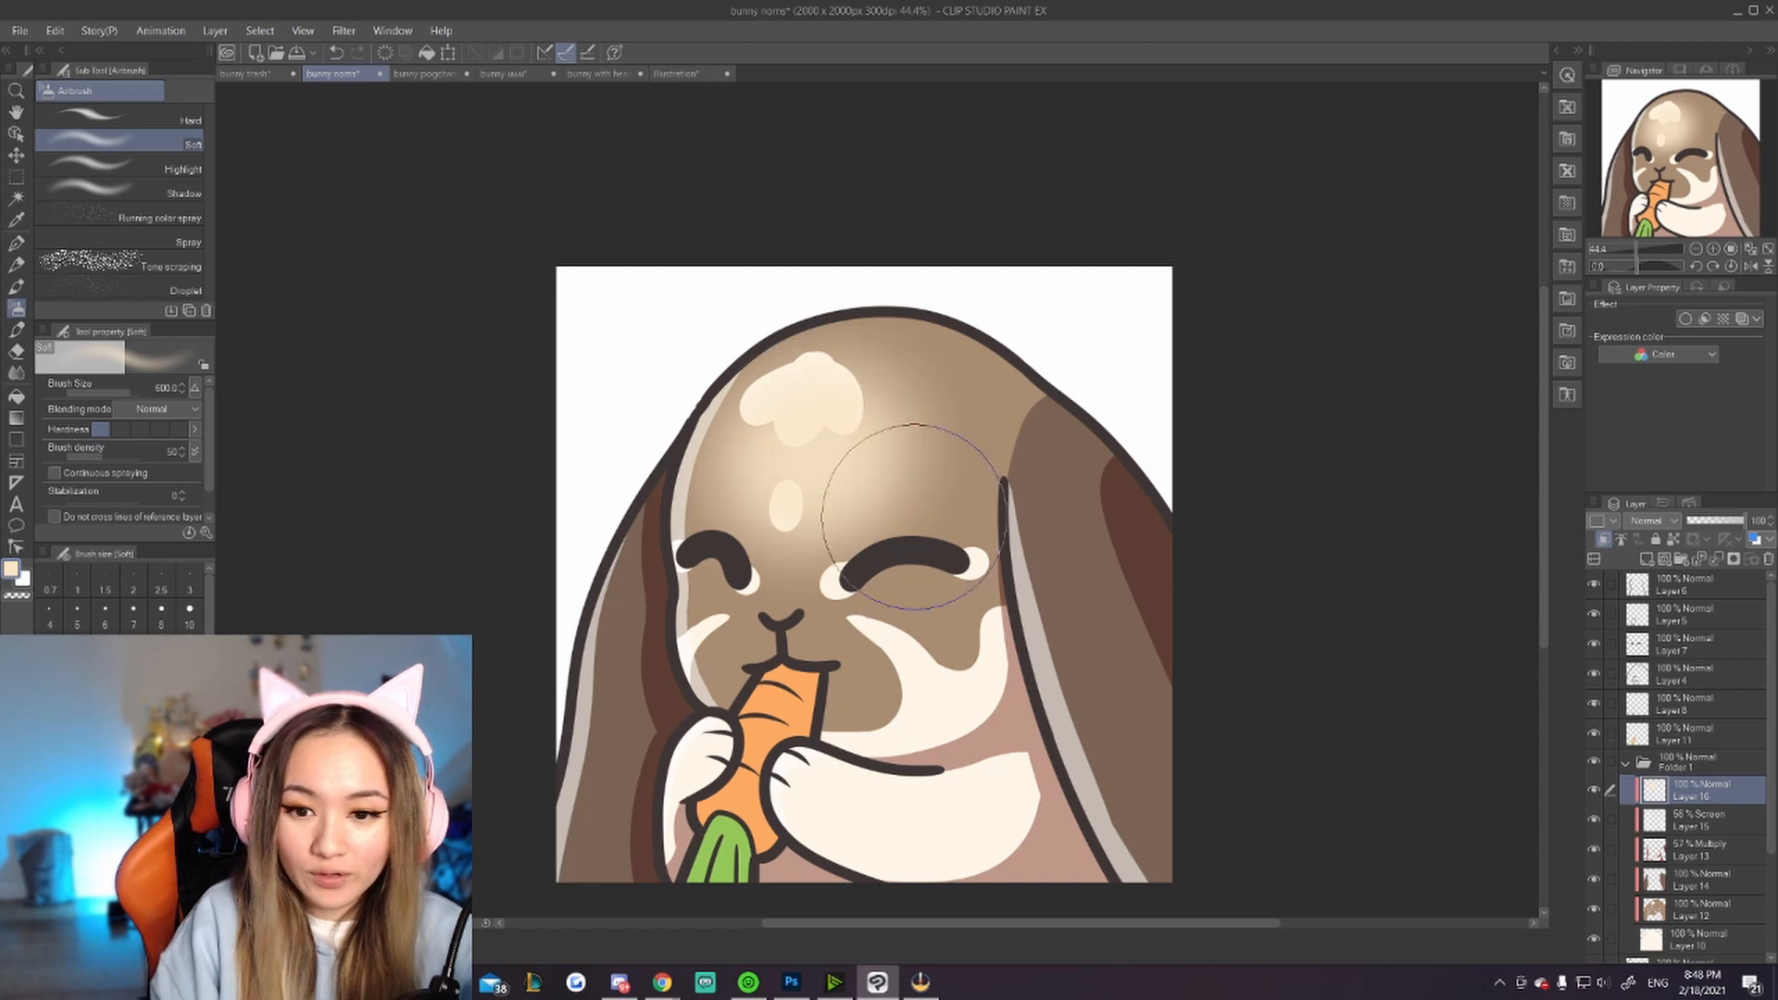
Step: Try soft airbrush glows along both of the bunny's ears, undoing them
{"action": "left_click_drag", "start_coordinate": [599, 588], "coordinate": [576, 787]}
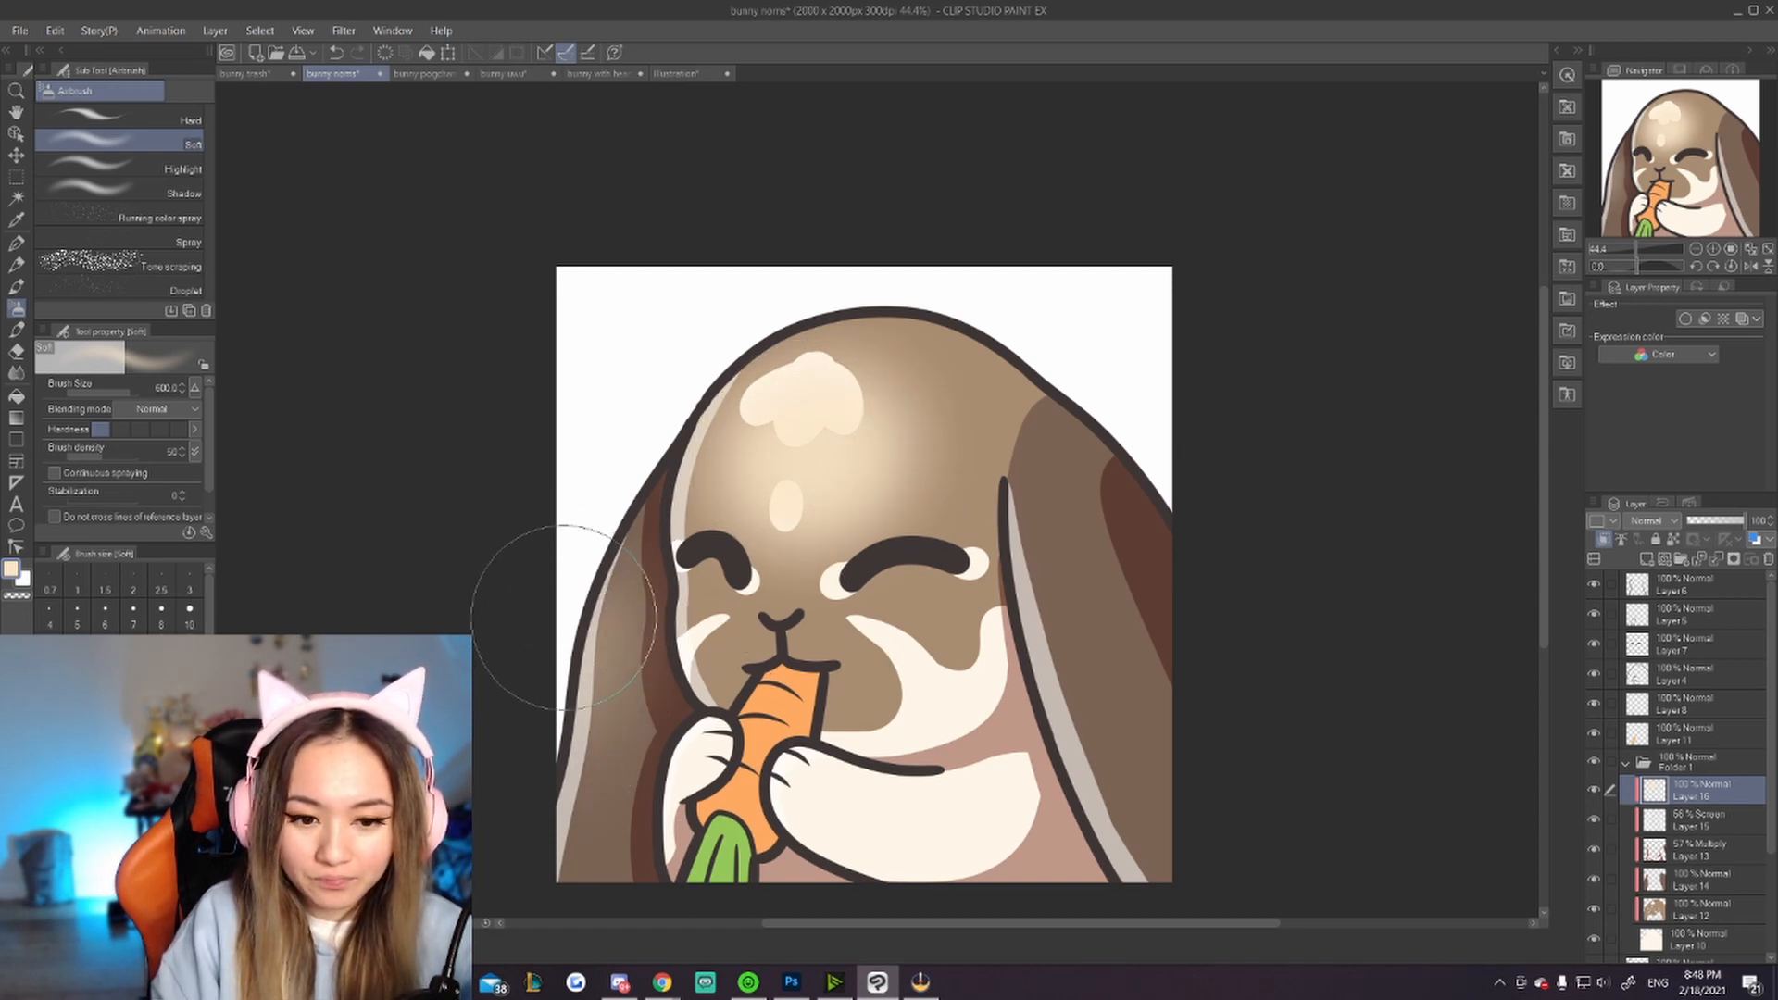
{"action": "key", "text": "ctrl+z"}
{"action": "left_click_drag", "start_coordinate": [583, 551], "coordinate": [541, 826]}
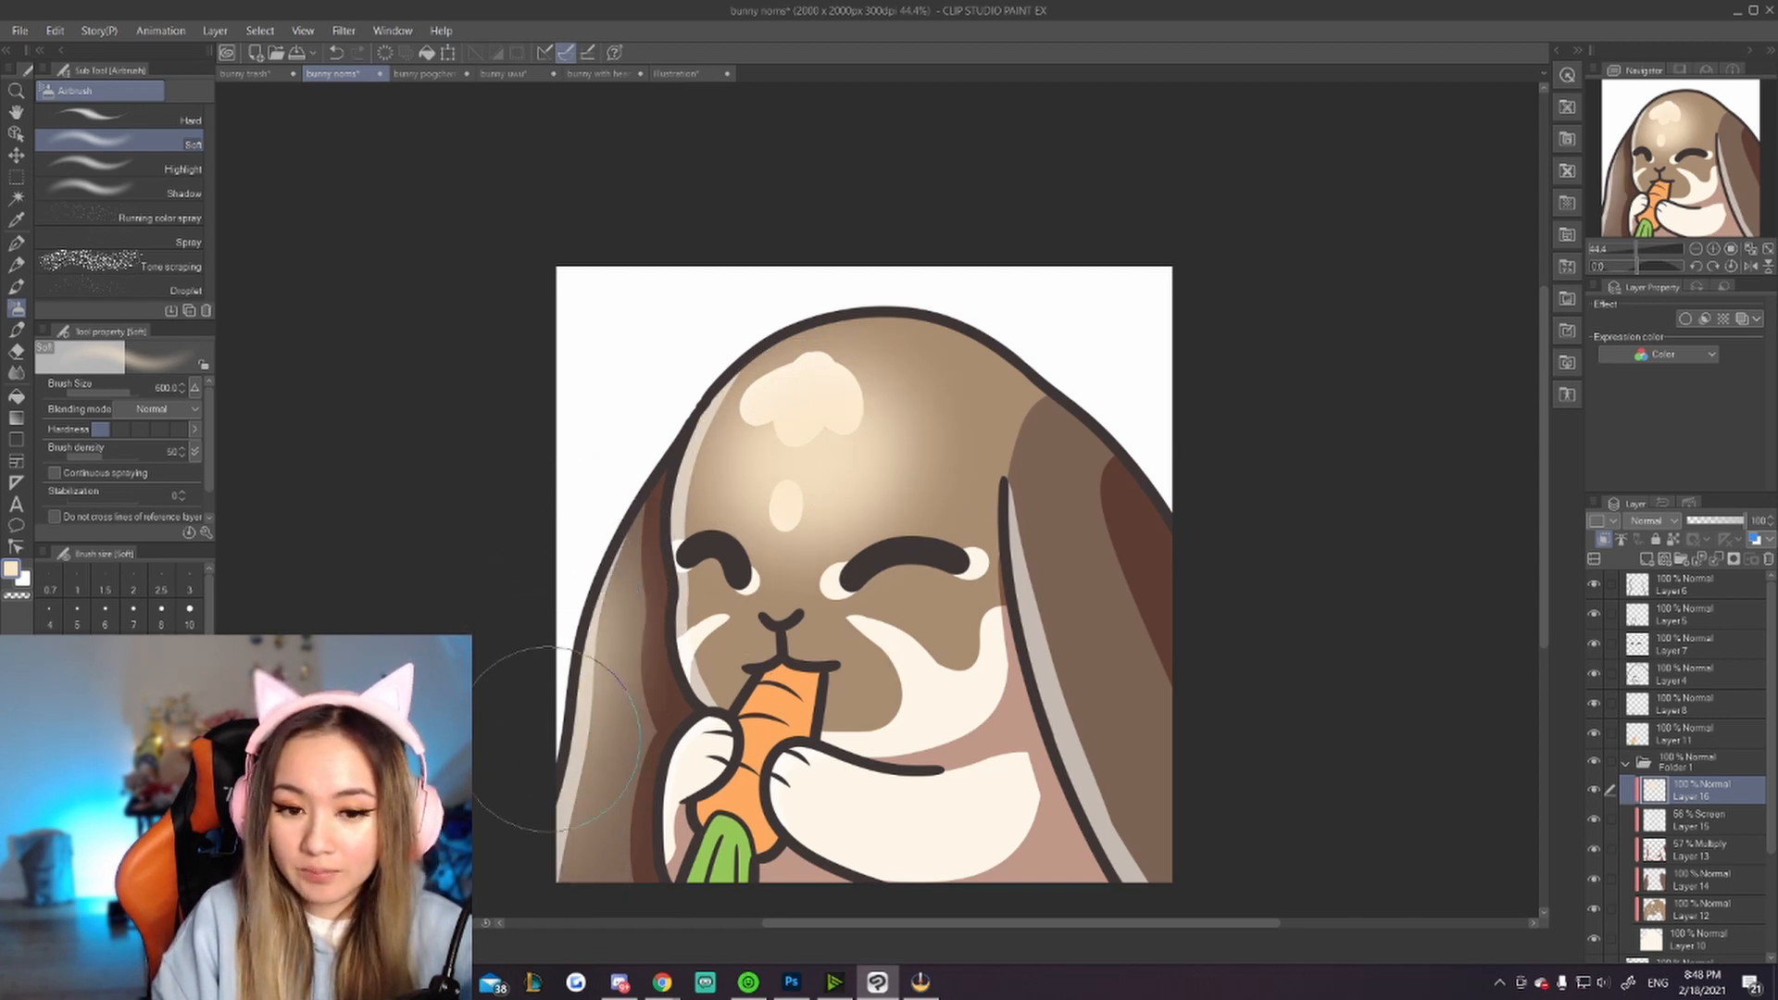
{"action": "left_click_drag", "start_coordinate": [1151, 519], "coordinate": [1190, 794]}
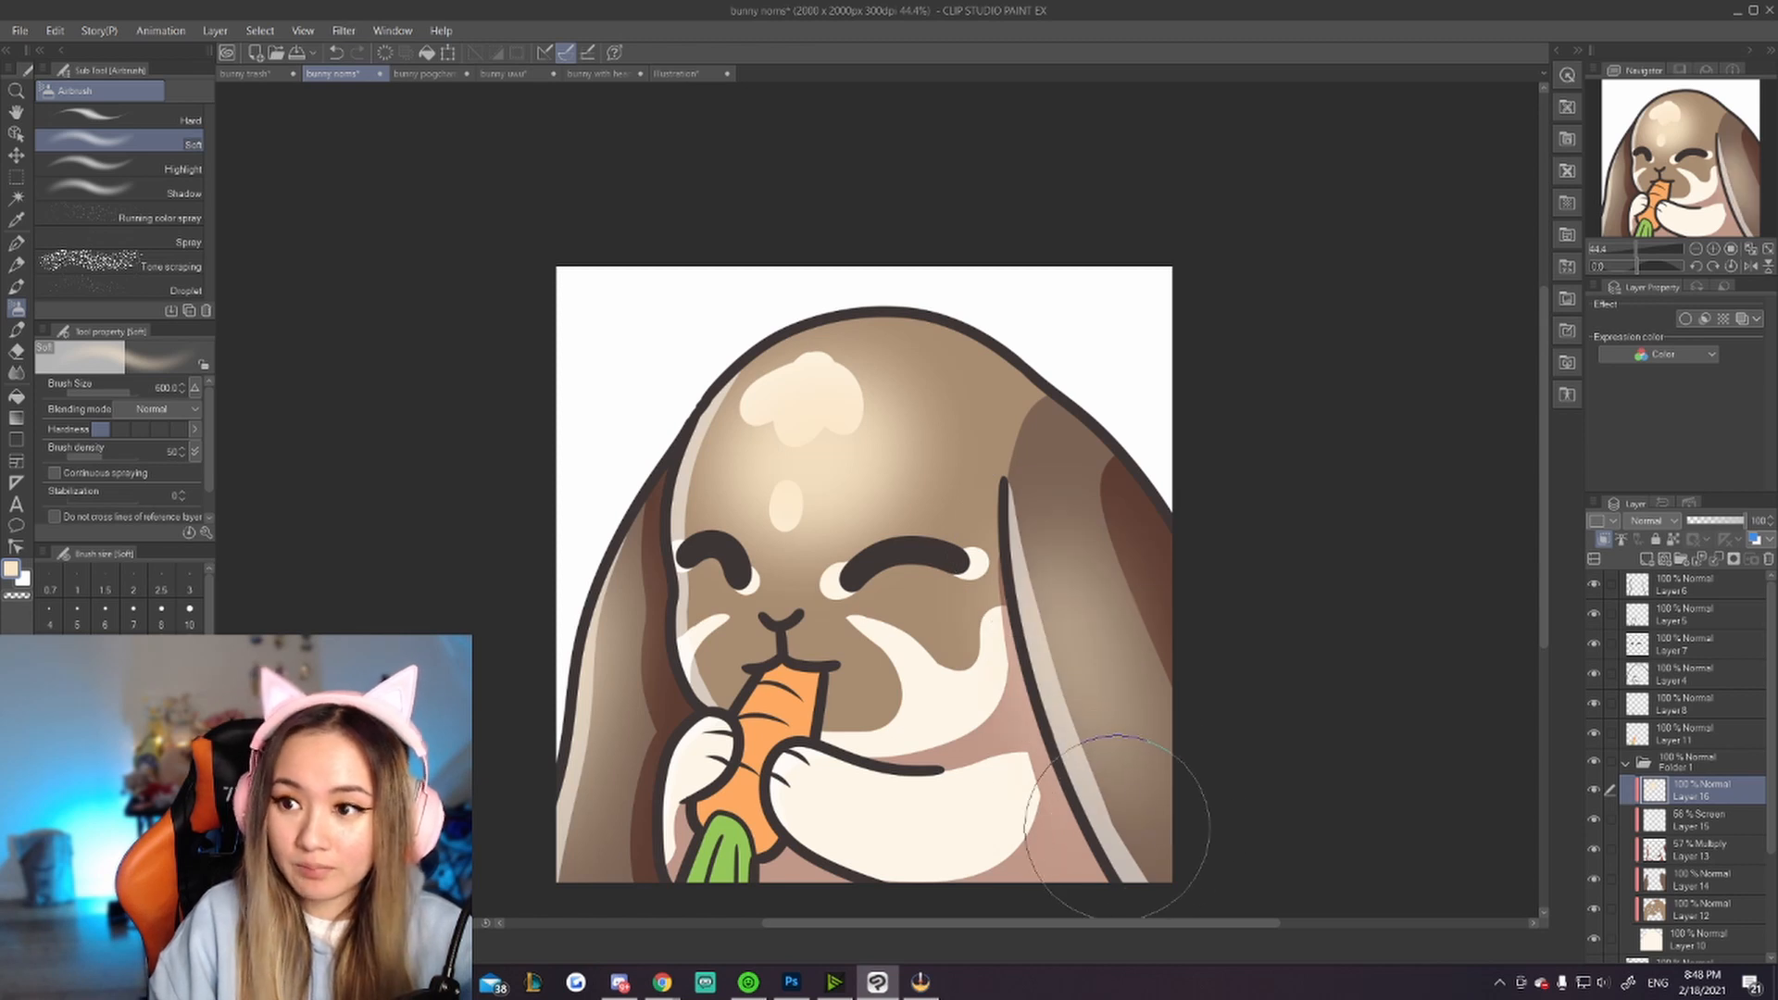
{"action": "key", "text": "ctrl+z"}
Step: Reduce the airbrush size and retry glows along both ears, undoing each attempt
{"action": "key", "text": "ctrl+z"}
{"action": "key", "text": "["}
{"action": "key", "text": "["}
{"action": "key", "text": "["}
{"action": "left_click_drag", "start_coordinate": [608, 599], "coordinate": [566, 853]}
{"action": "key", "text": "ctrl+z"}
{"action": "key", "text": "ctrl+z"}
{"action": "left_click_drag", "start_coordinate": [605, 590], "coordinate": [564, 834]}
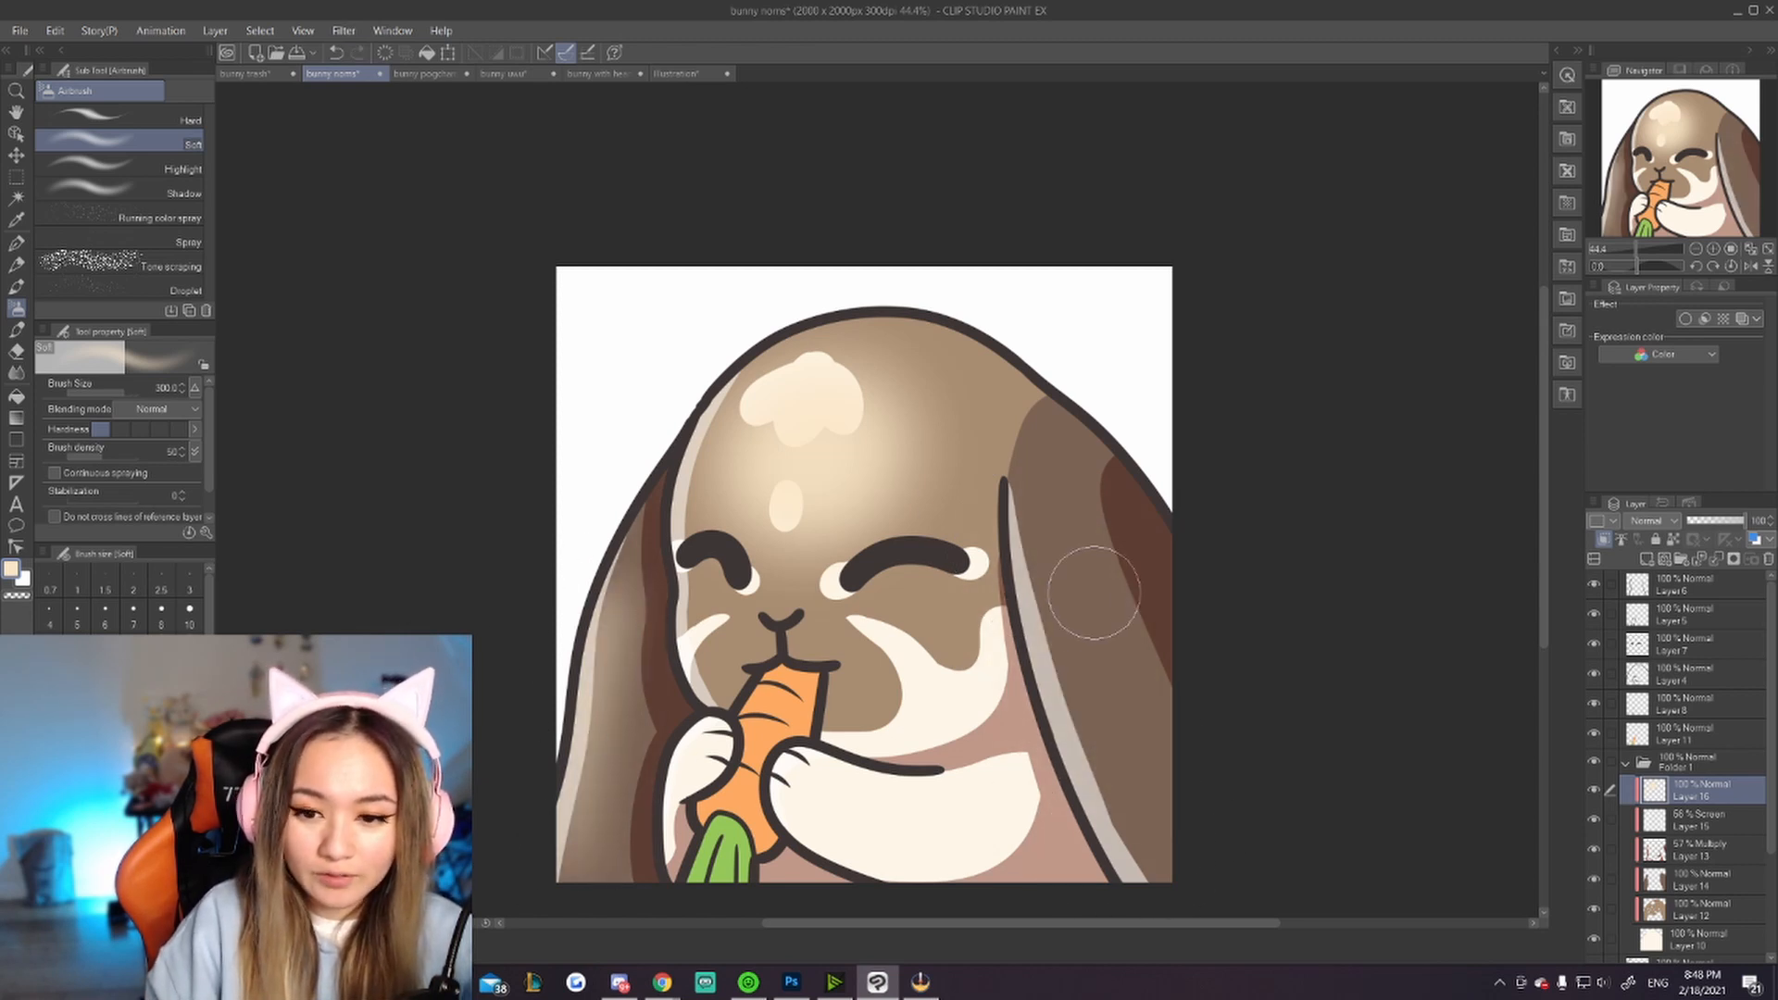
{"action": "mouse_move", "coordinate": [1044, 544]}
{"action": "left_mouse_down"}
{"action": "mouse_move", "coordinate": [1050, 663]}
{"action": "mouse_move", "coordinate": [1159, 858]}
{"action": "left_mouse_up"}
{"action": "key", "text": "ctrl+z"}
{"action": "left_click_drag", "start_coordinate": [1050, 536], "coordinate": [1156, 840]}
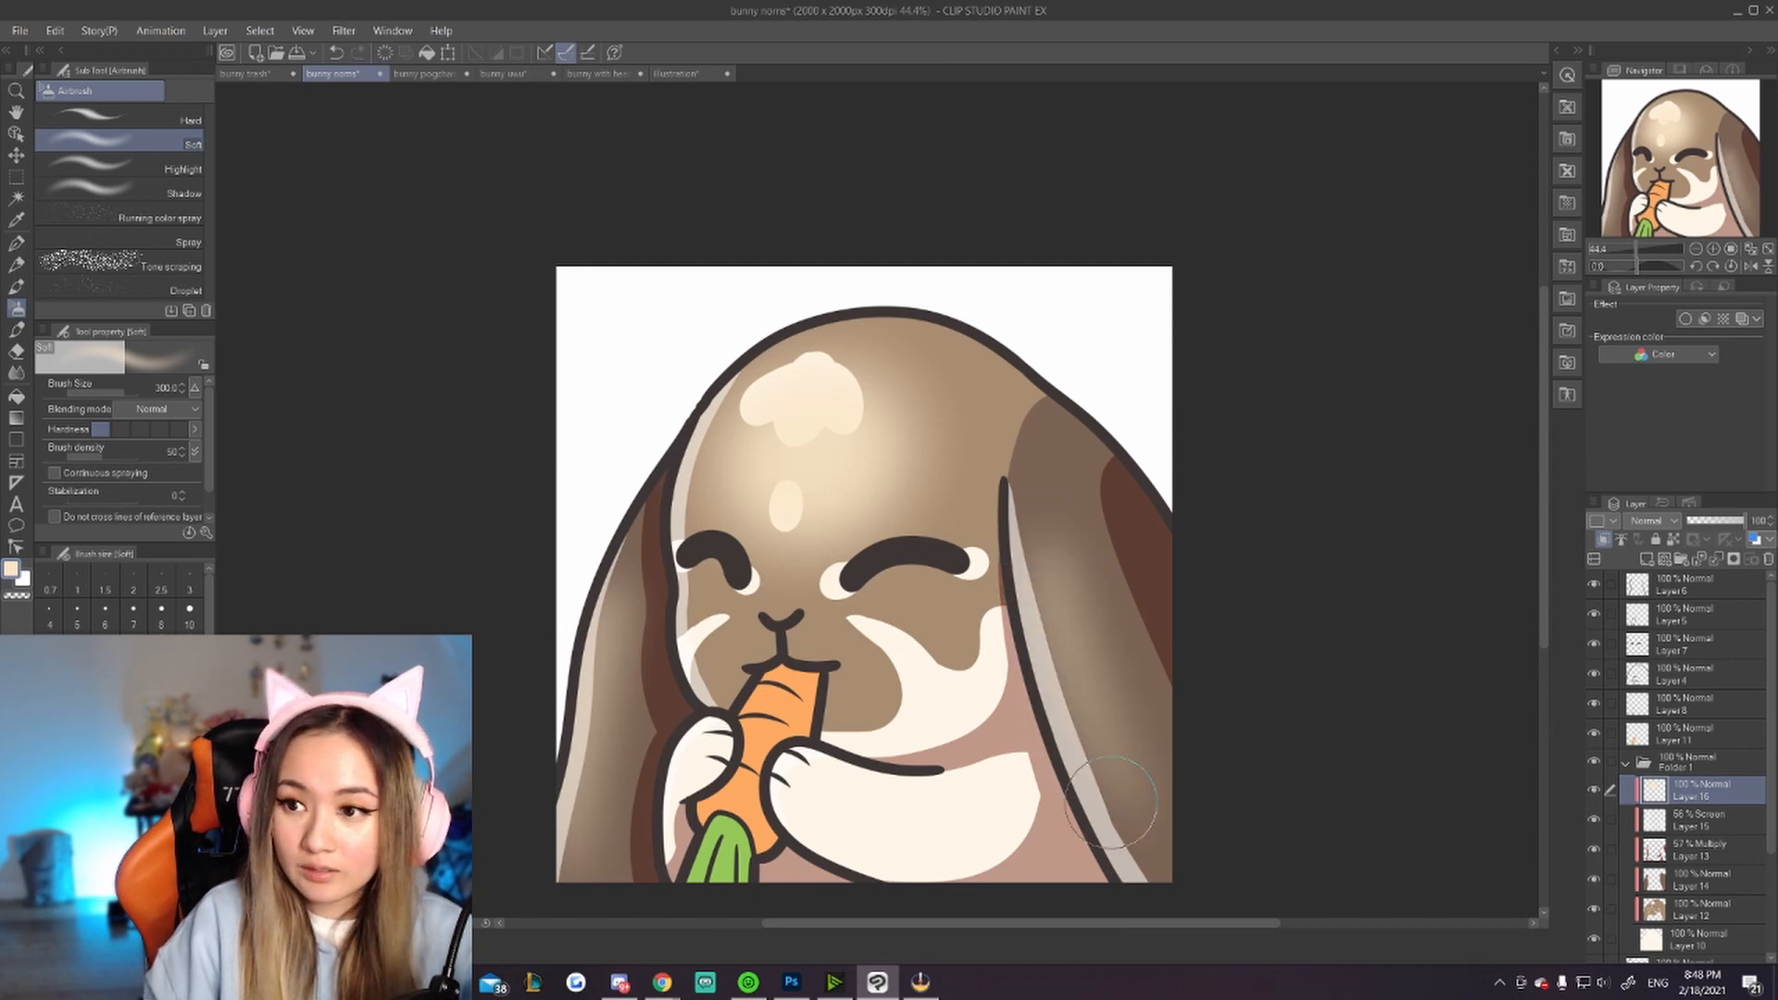
{"action": "key", "text": "ctrl+z"}
{"action": "key", "text": "ctrl+z"}
Step: Enlarge the airbrush and spray soft glows down the bunny's left and right ears
{"action": "key", "text": "bracketright"}
{"action": "key", "text": "bracketright"}
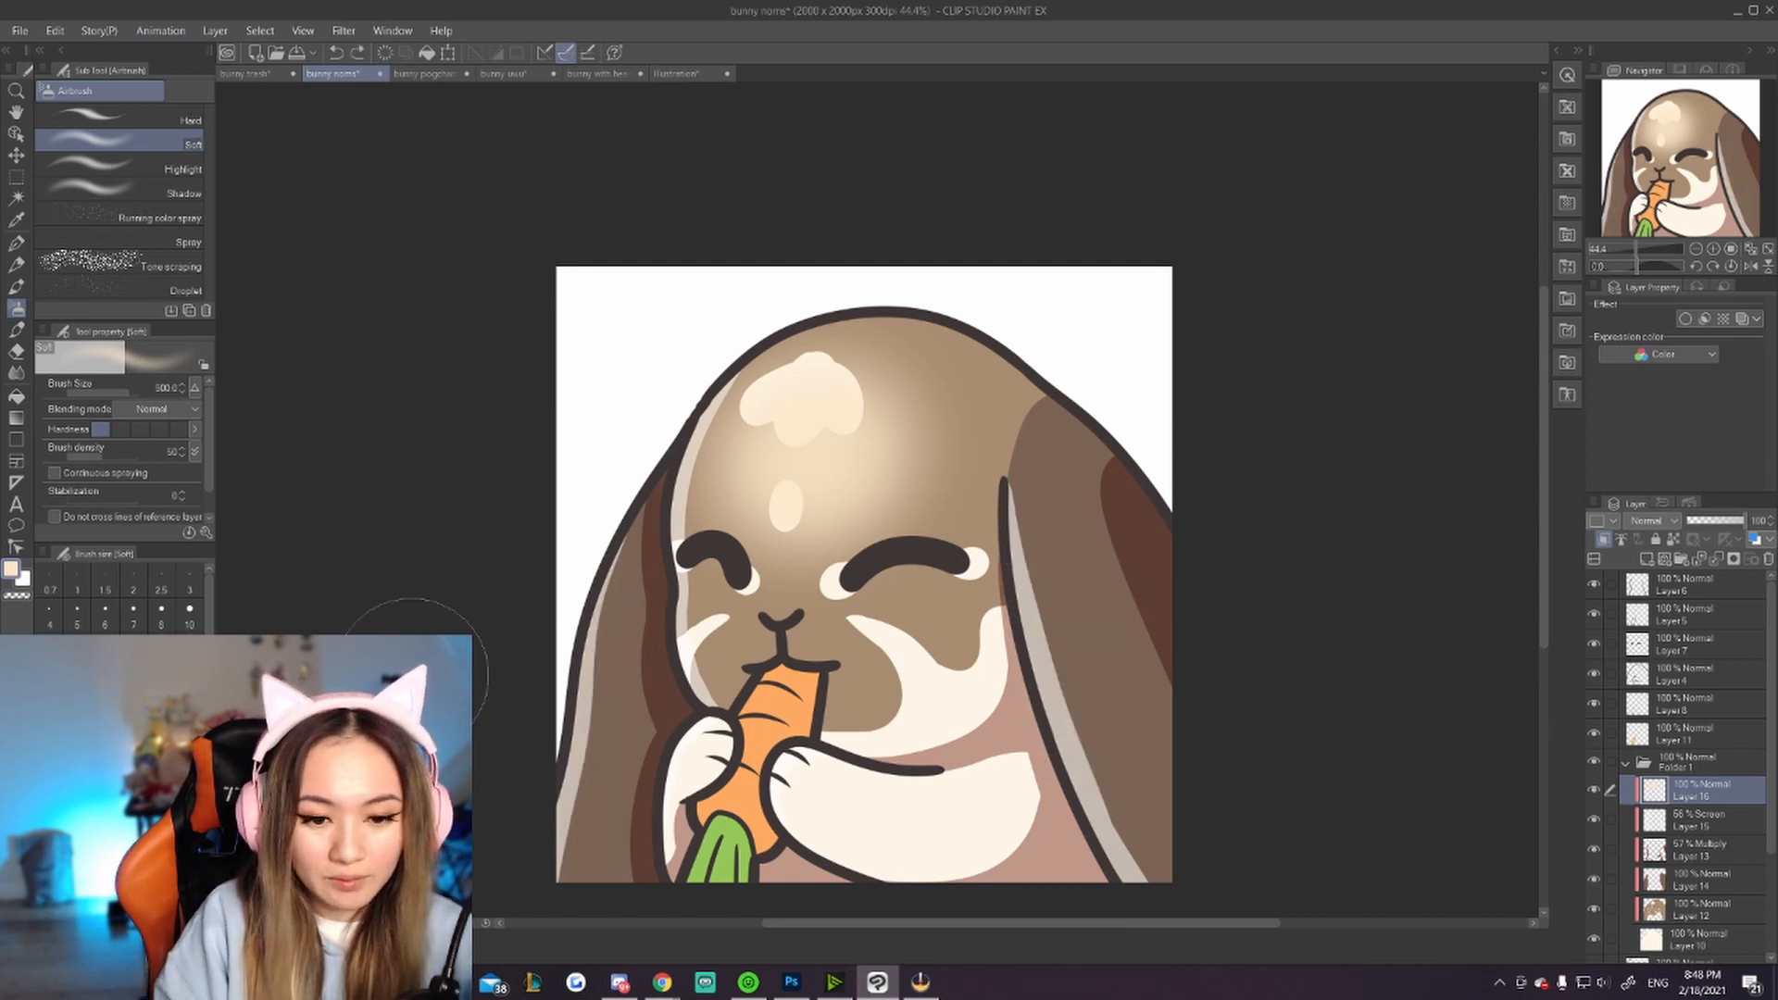
{"action": "left_click_drag", "start_coordinate": [576, 582], "coordinate": [586, 839]}
{"action": "left_click_drag", "start_coordinate": [1035, 536], "coordinate": [1159, 841]}
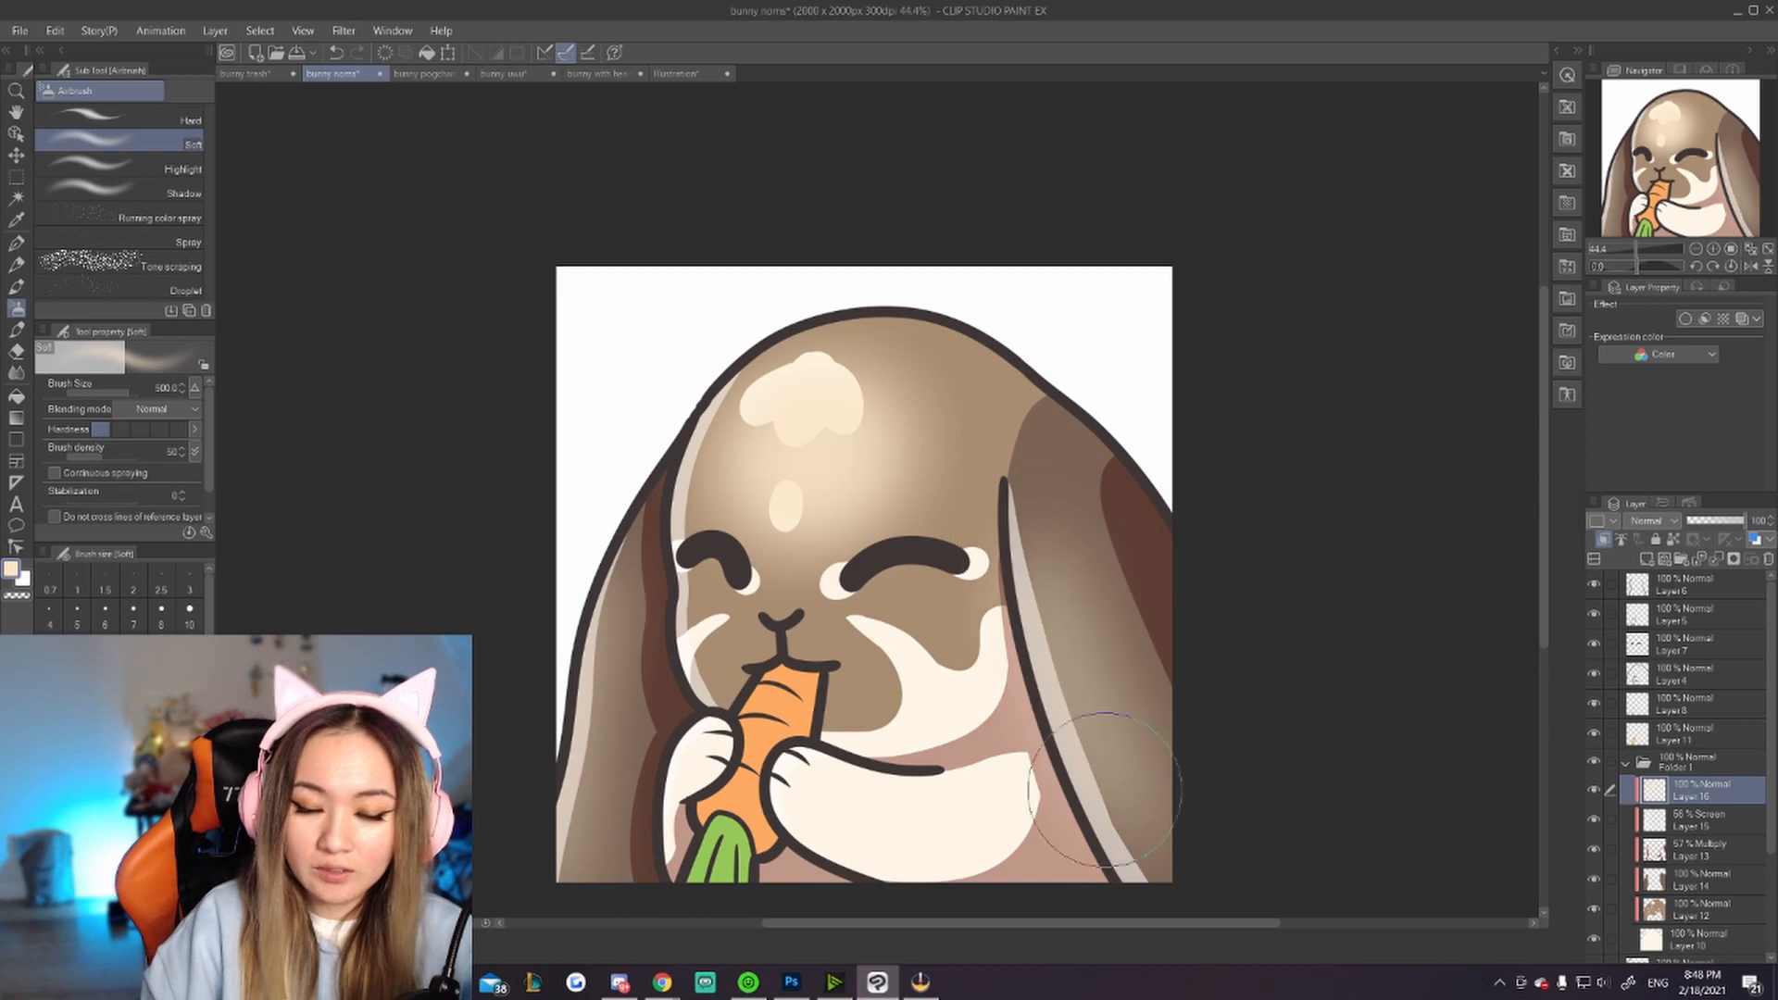
Step: Switch to the bunny trash canvas and set its highlight layer to Screen at about 56% opacity
{"action": "left_click", "coordinate": [244, 73]}
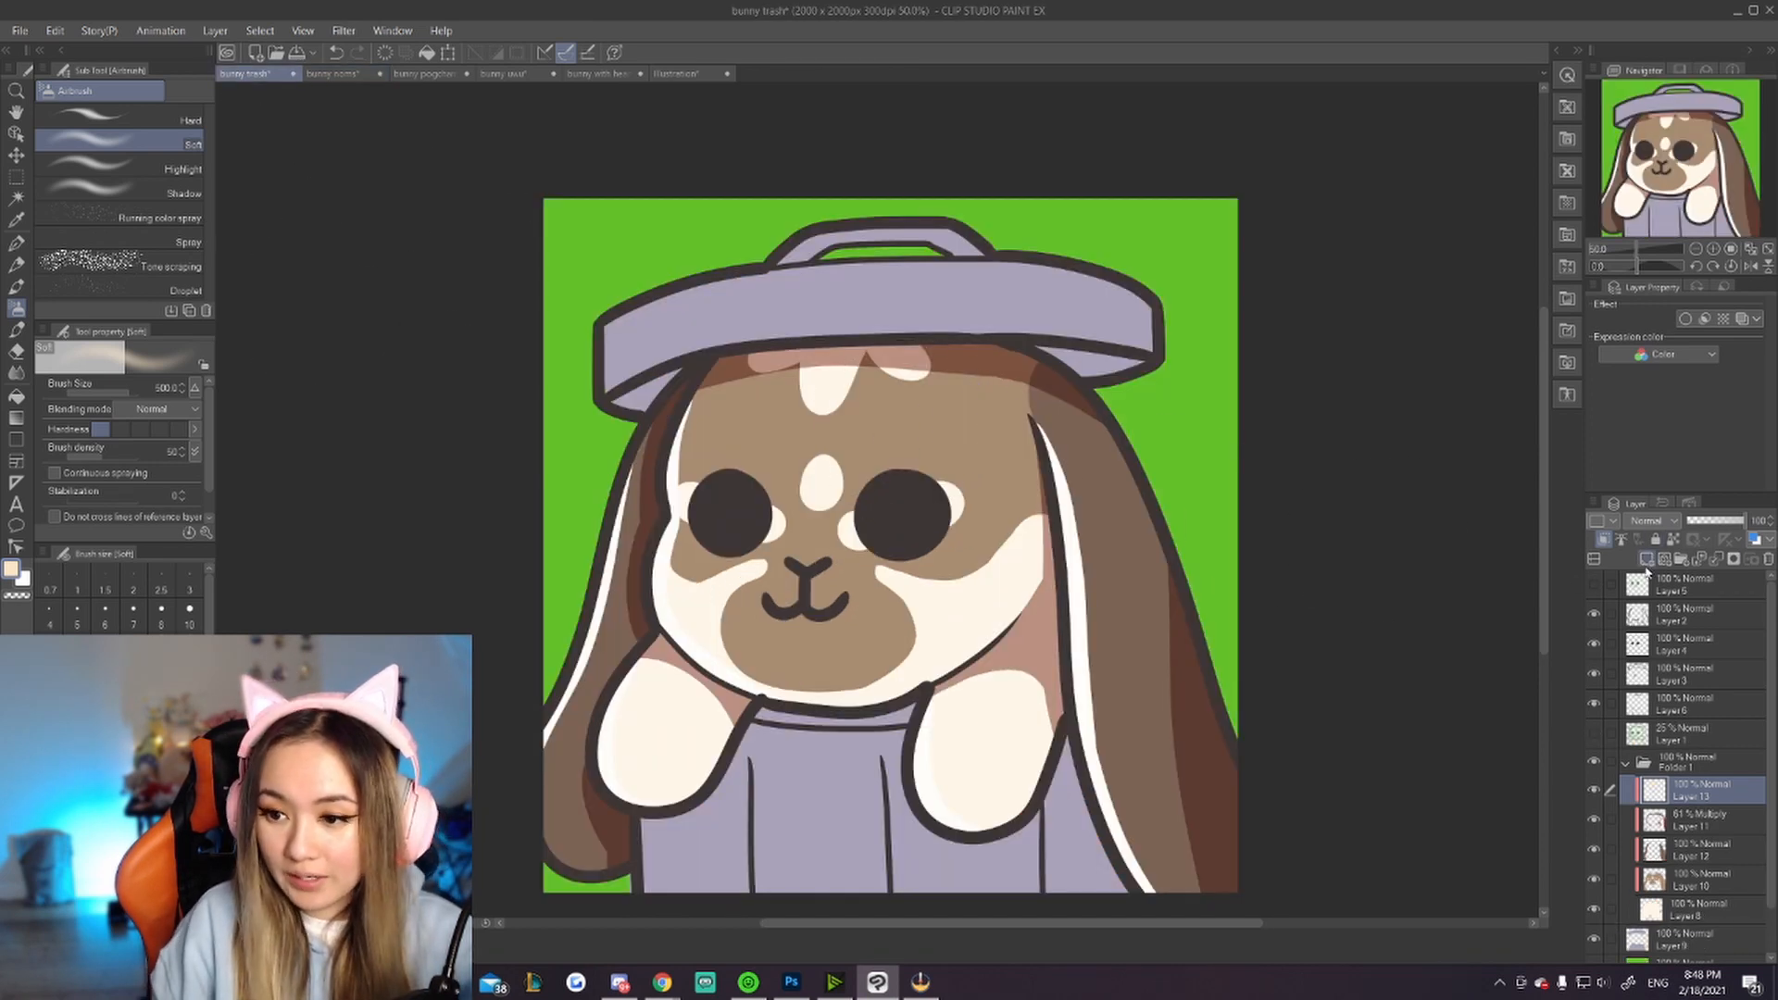
{"action": "left_click", "coordinate": [1663, 521]}
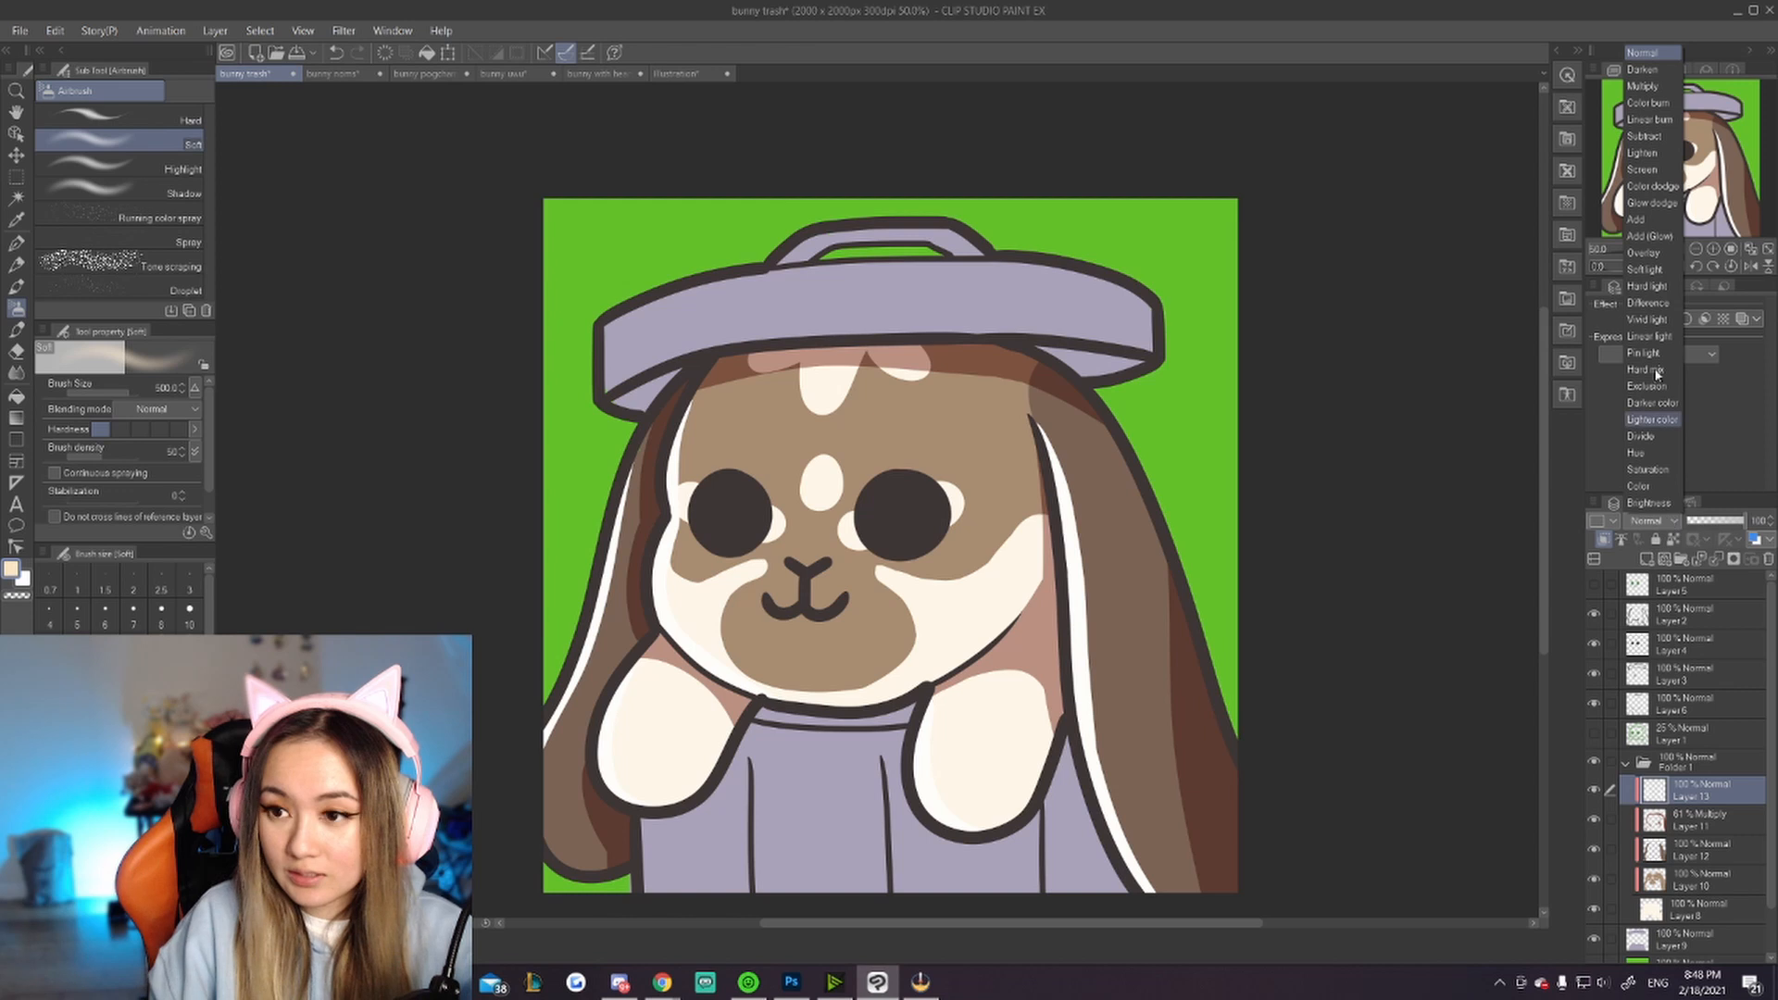
{"action": "left_click", "coordinate": [1646, 169]}
{"action": "left_click_drag", "start_coordinate": [1730, 528], "coordinate": [1719, 525]}
Step: Add a new layer and airbrush soft glows over the bunny's forehead and right ear
{"action": "left_click", "coordinate": [1646, 560]}
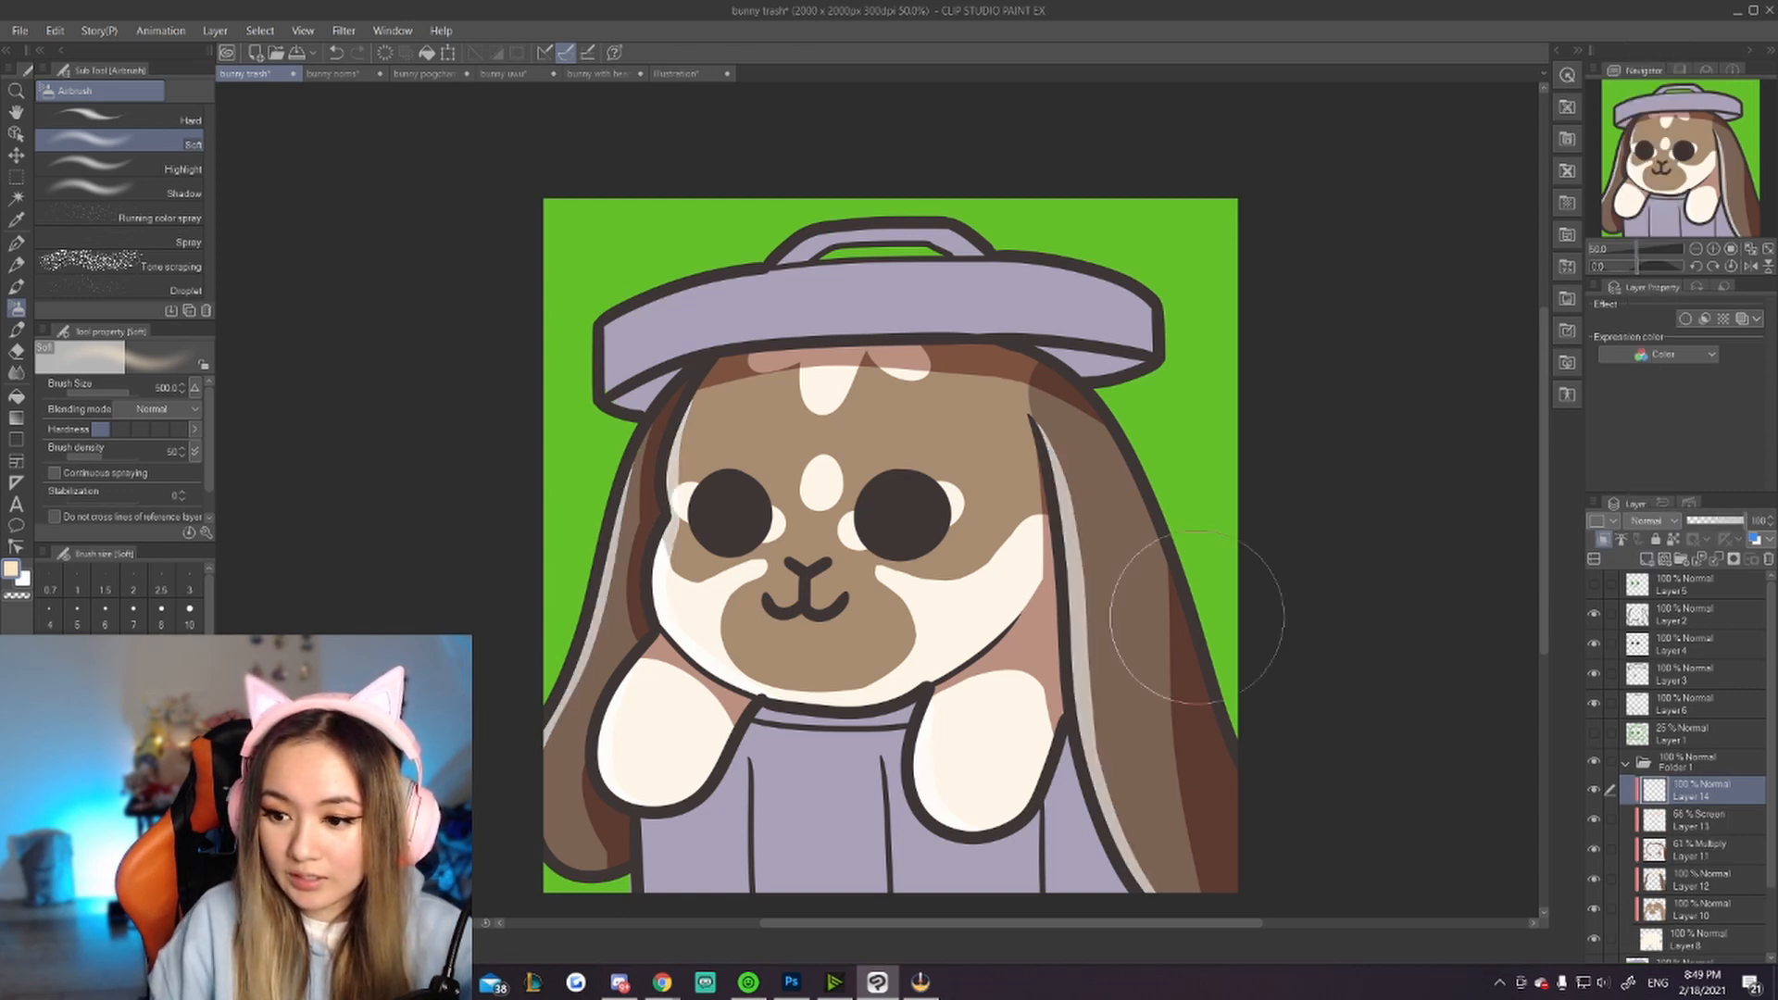
{"action": "mouse_move", "coordinate": [857, 449]}
{"action": "left_mouse_down"}
{"action": "mouse_move", "coordinate": [796, 435]}
{"action": "mouse_move", "coordinate": [813, 439]}
{"action": "left_mouse_up"}
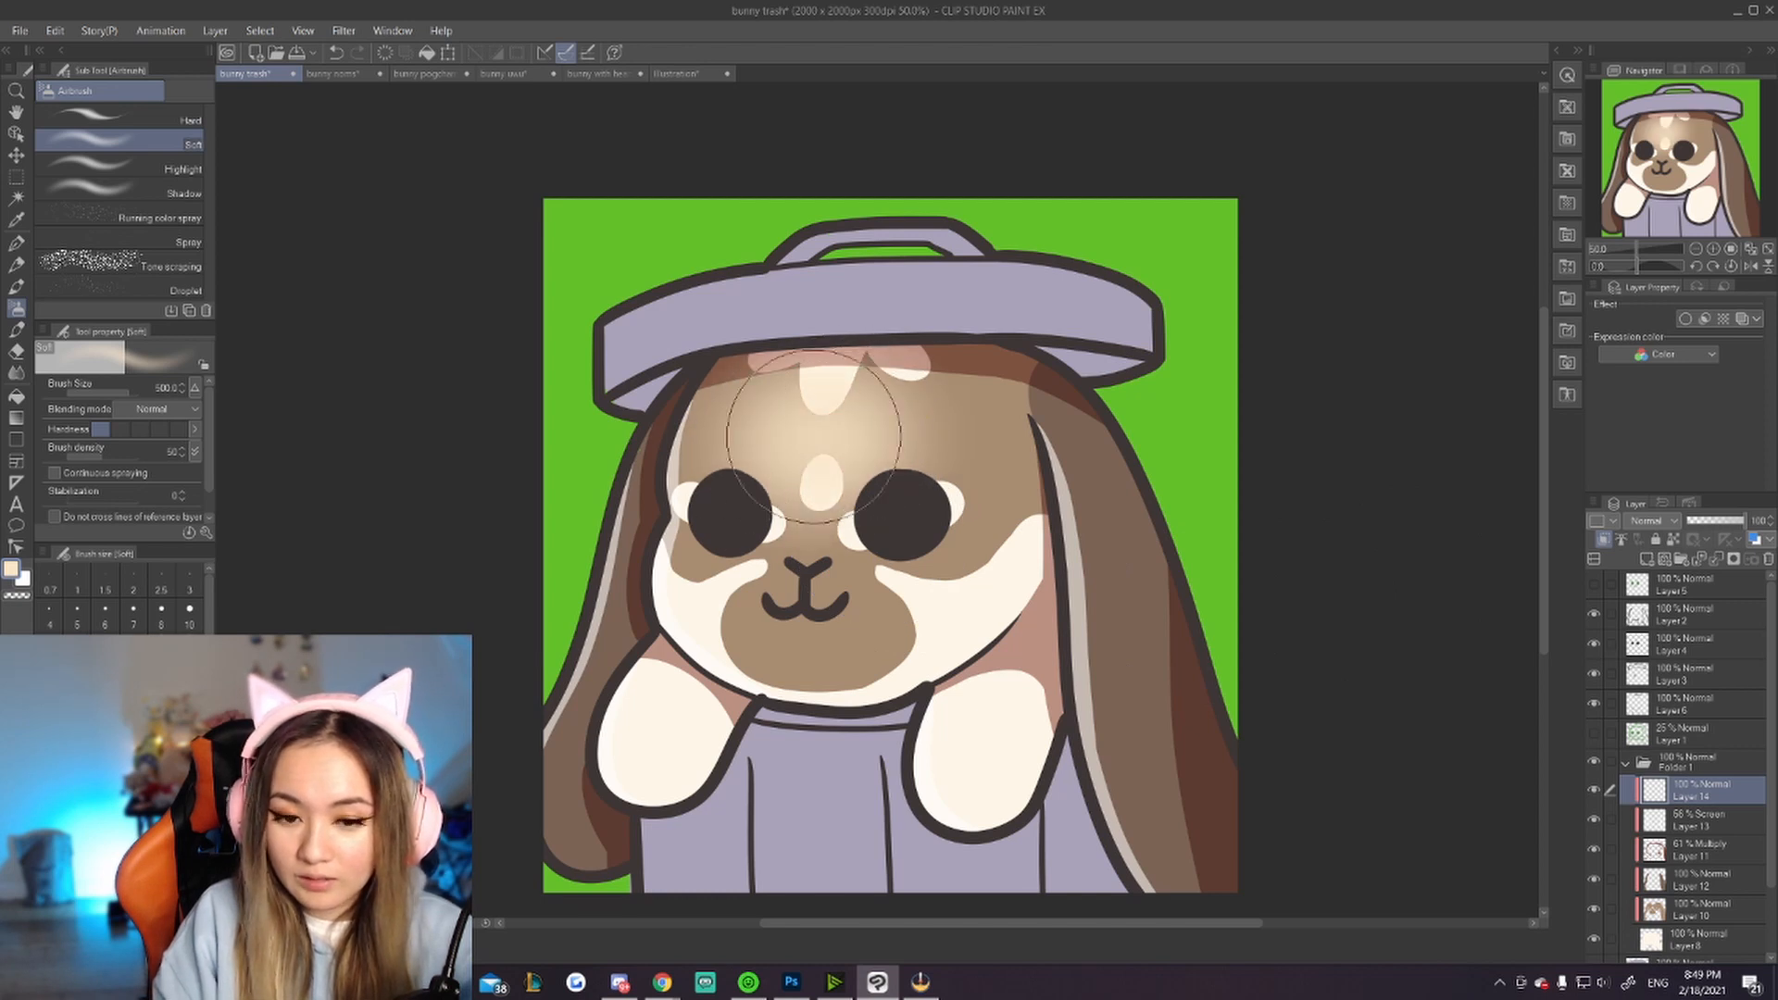
{"action": "left_click_drag", "start_coordinate": [1102, 581], "coordinate": [1132, 755]}
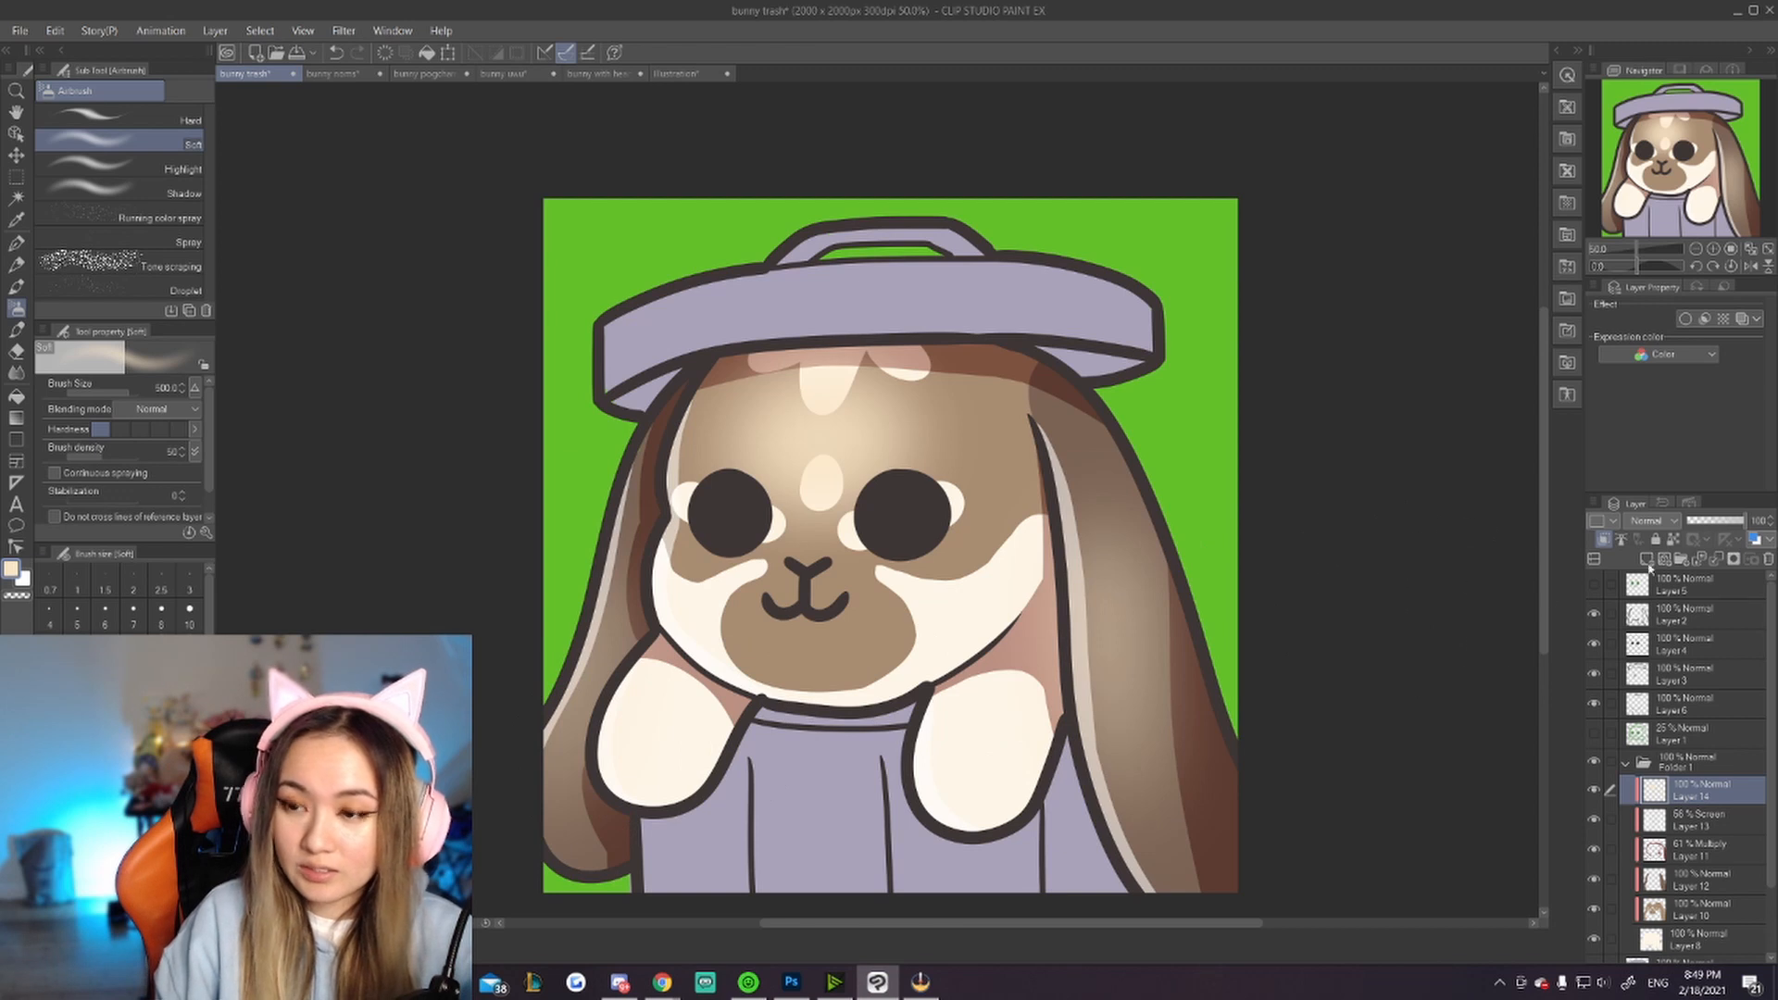
Step: Return to the bunny noms canvas and set the glow layer's blending mode to Soft light
{"action": "left_click", "coordinate": [331, 73]}
{"action": "left_click", "coordinate": [1667, 521]}
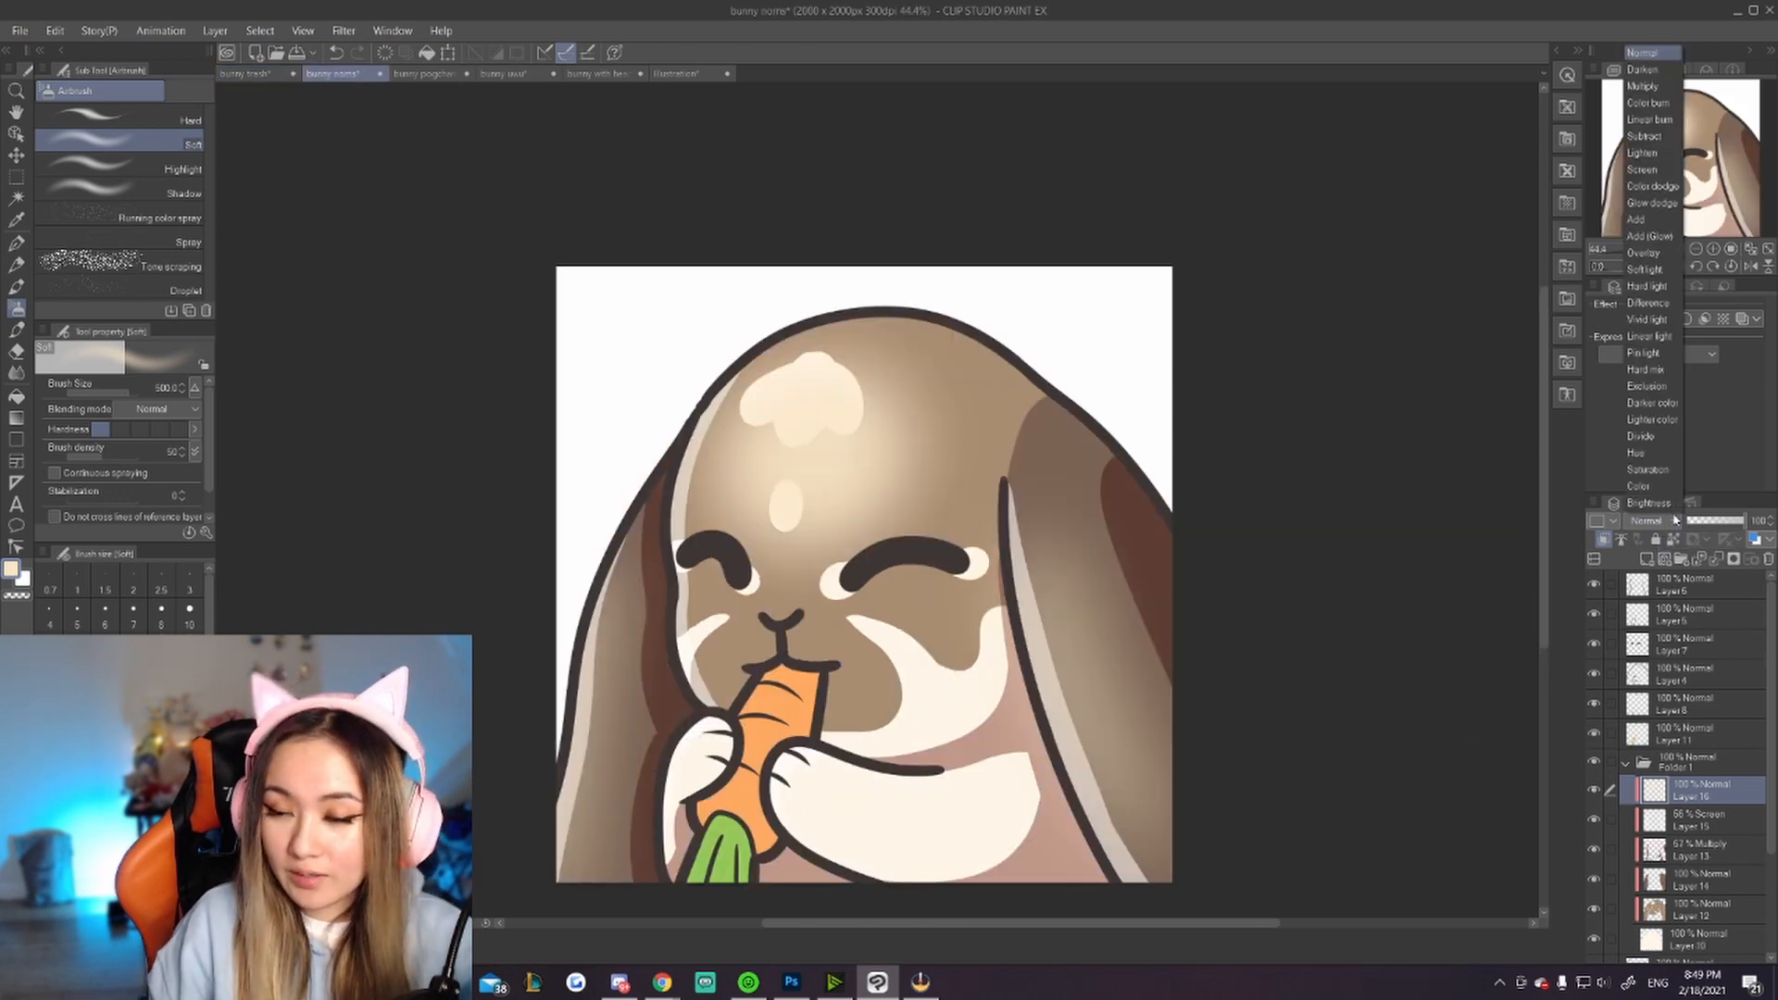
{"action": "left_click", "coordinate": [1645, 269]}
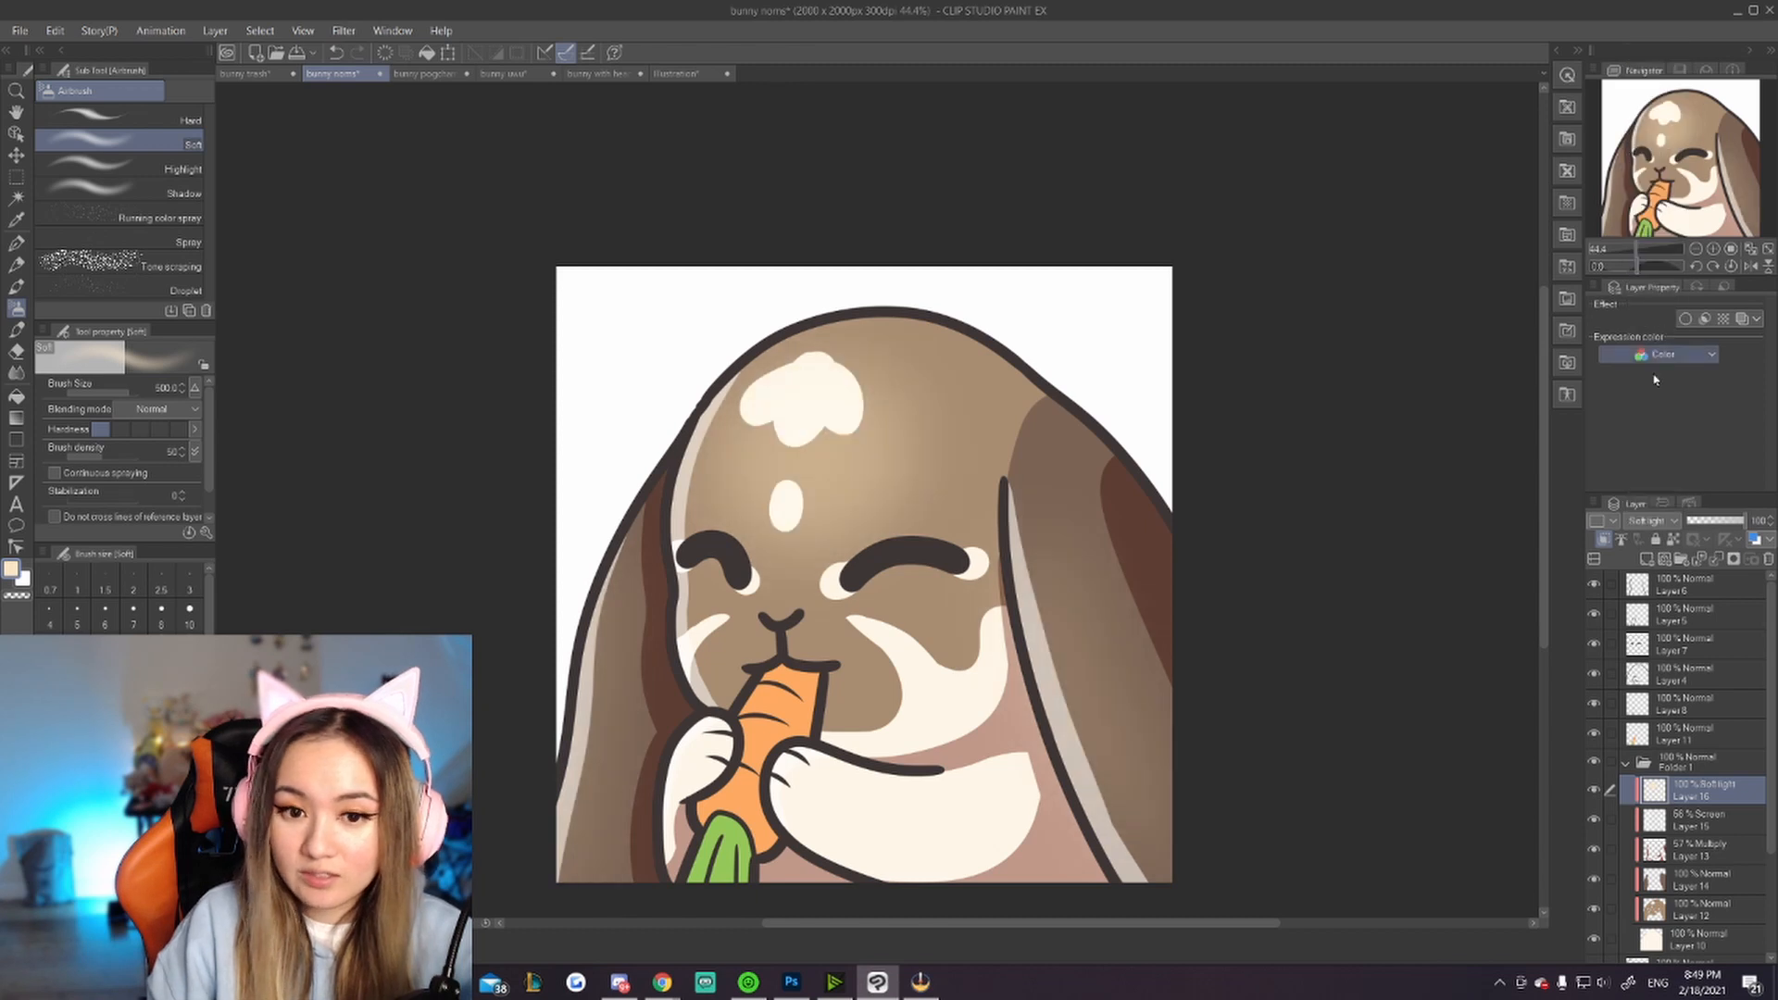
{"action": "scroll", "coordinate": [766, 612], "scroll_direction": "down", "scroll_amount": 10}
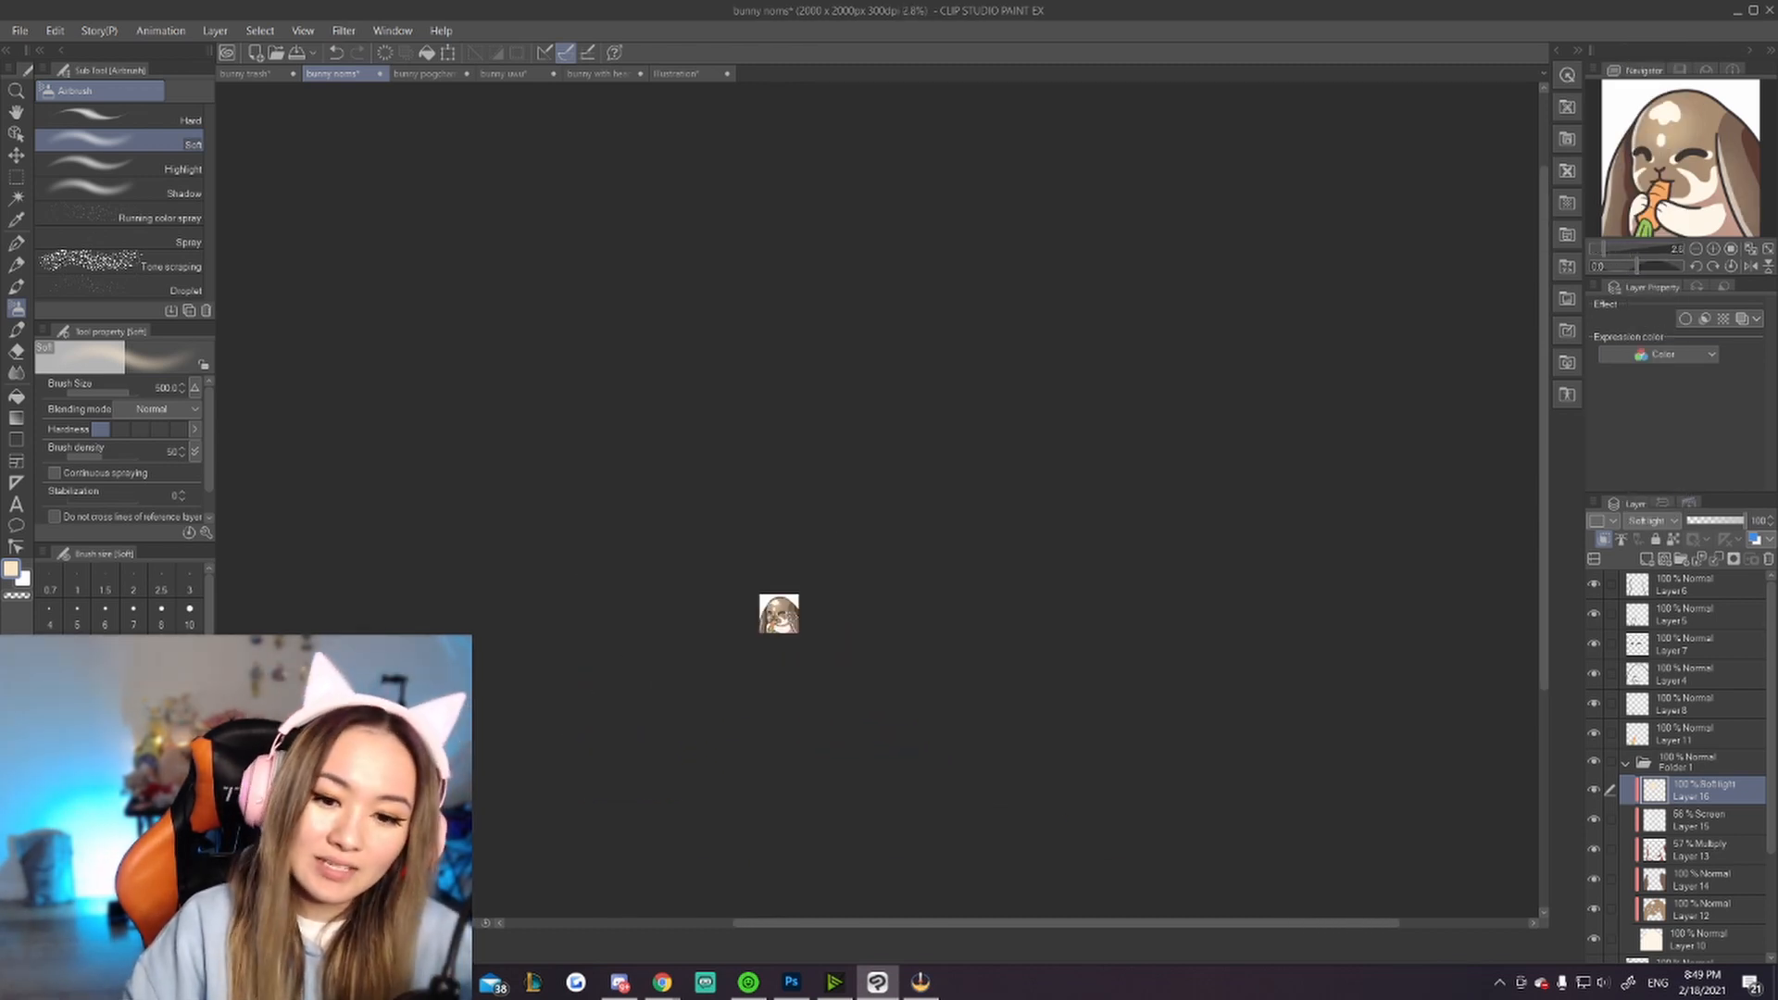
{"action": "scroll", "coordinate": [767, 612], "scroll_direction": "up", "scroll_amount": 5}
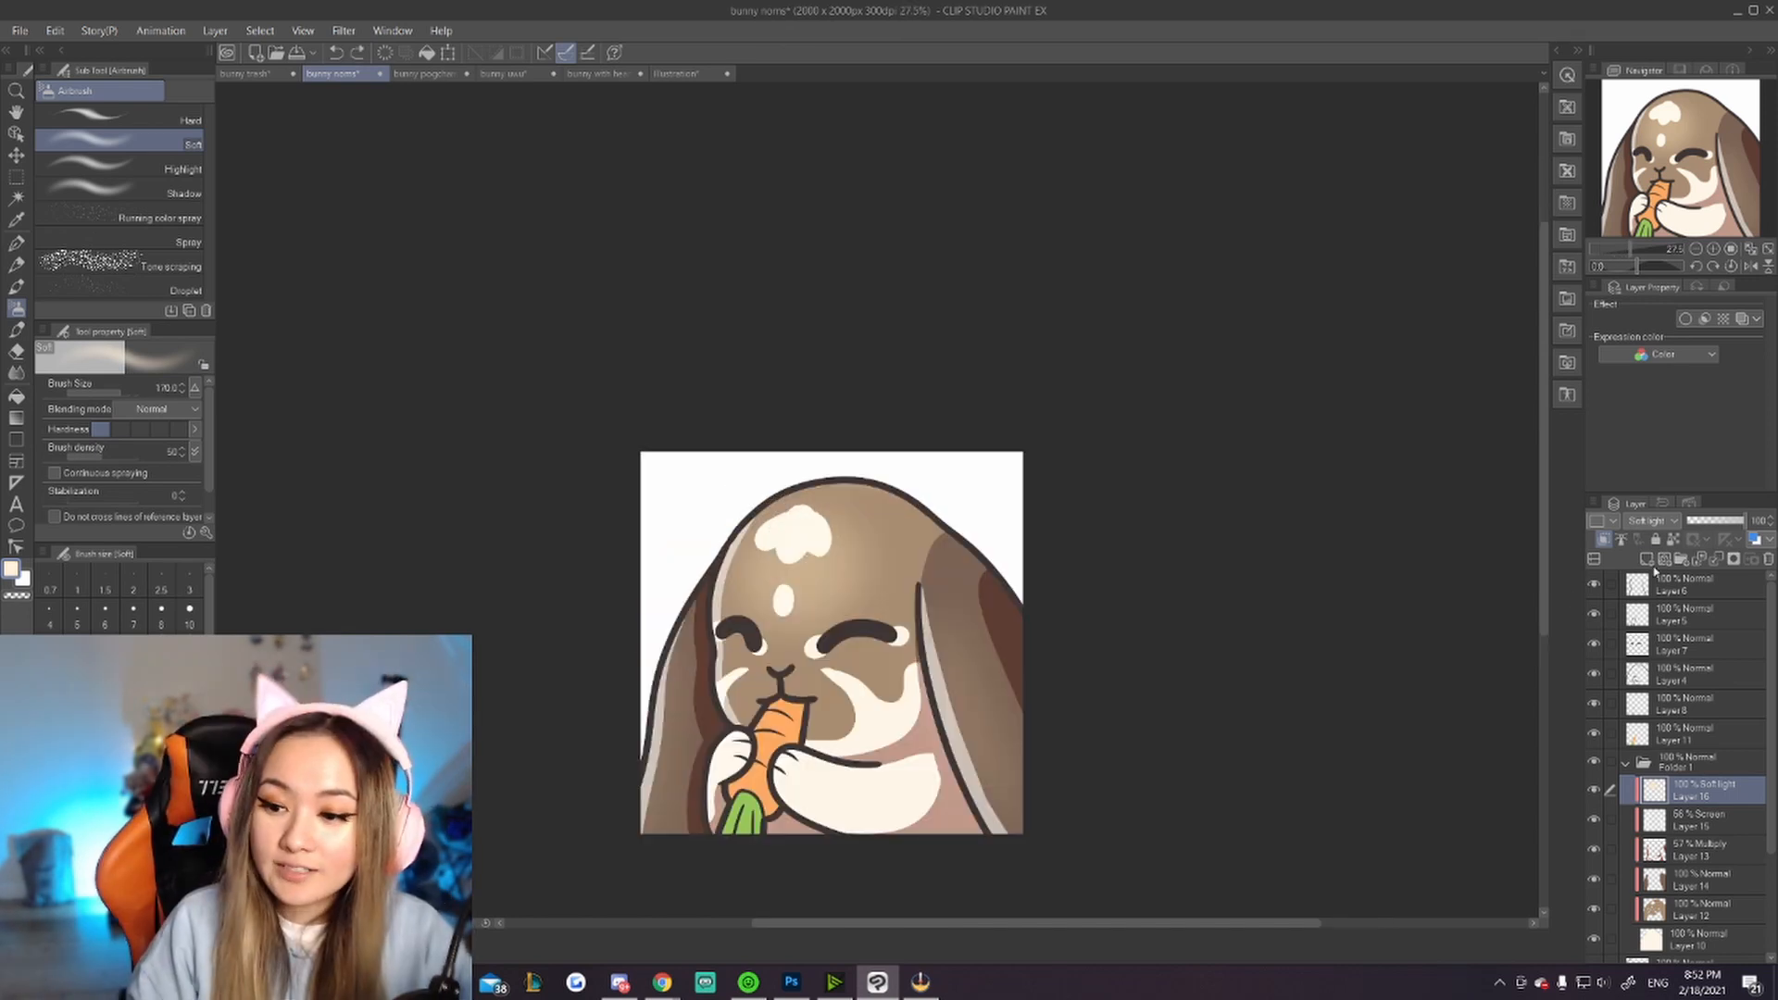
Step: Add a new clipped layer, enlarge the airbrush and spray soft strokes across the bunny's head and right ear
{"action": "left_click", "coordinate": [1648, 559]}
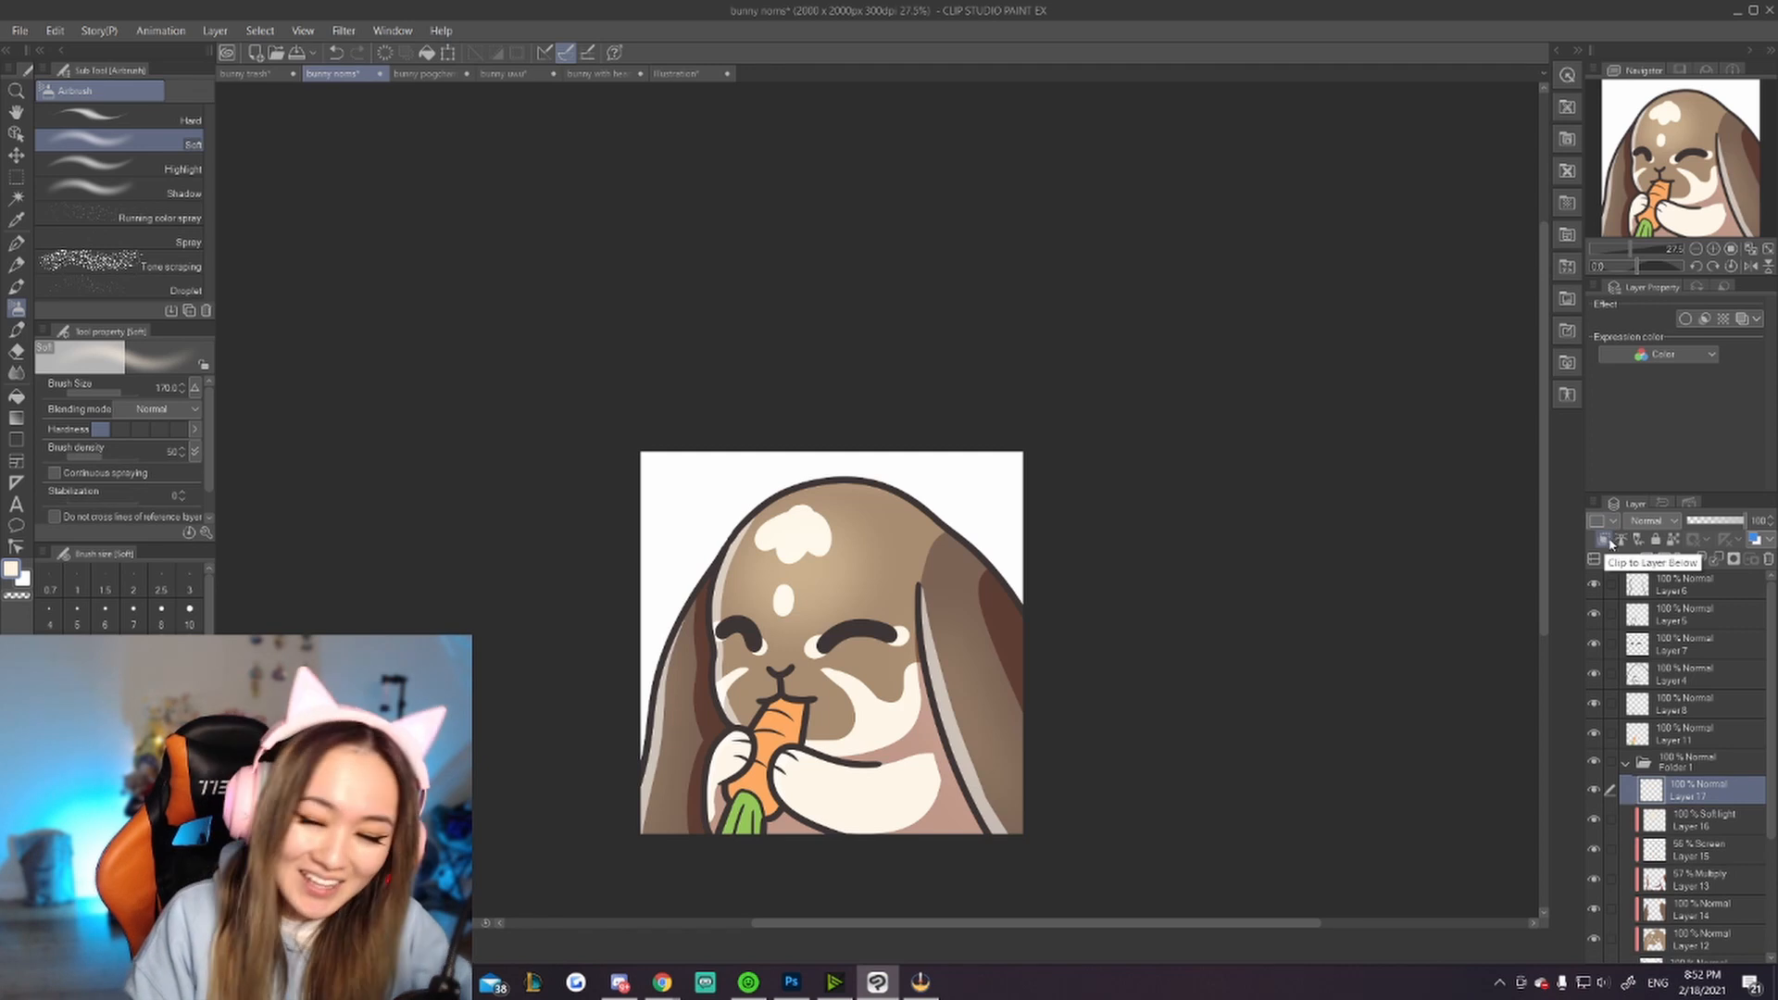
{"action": "left_click", "coordinate": [1607, 542]}
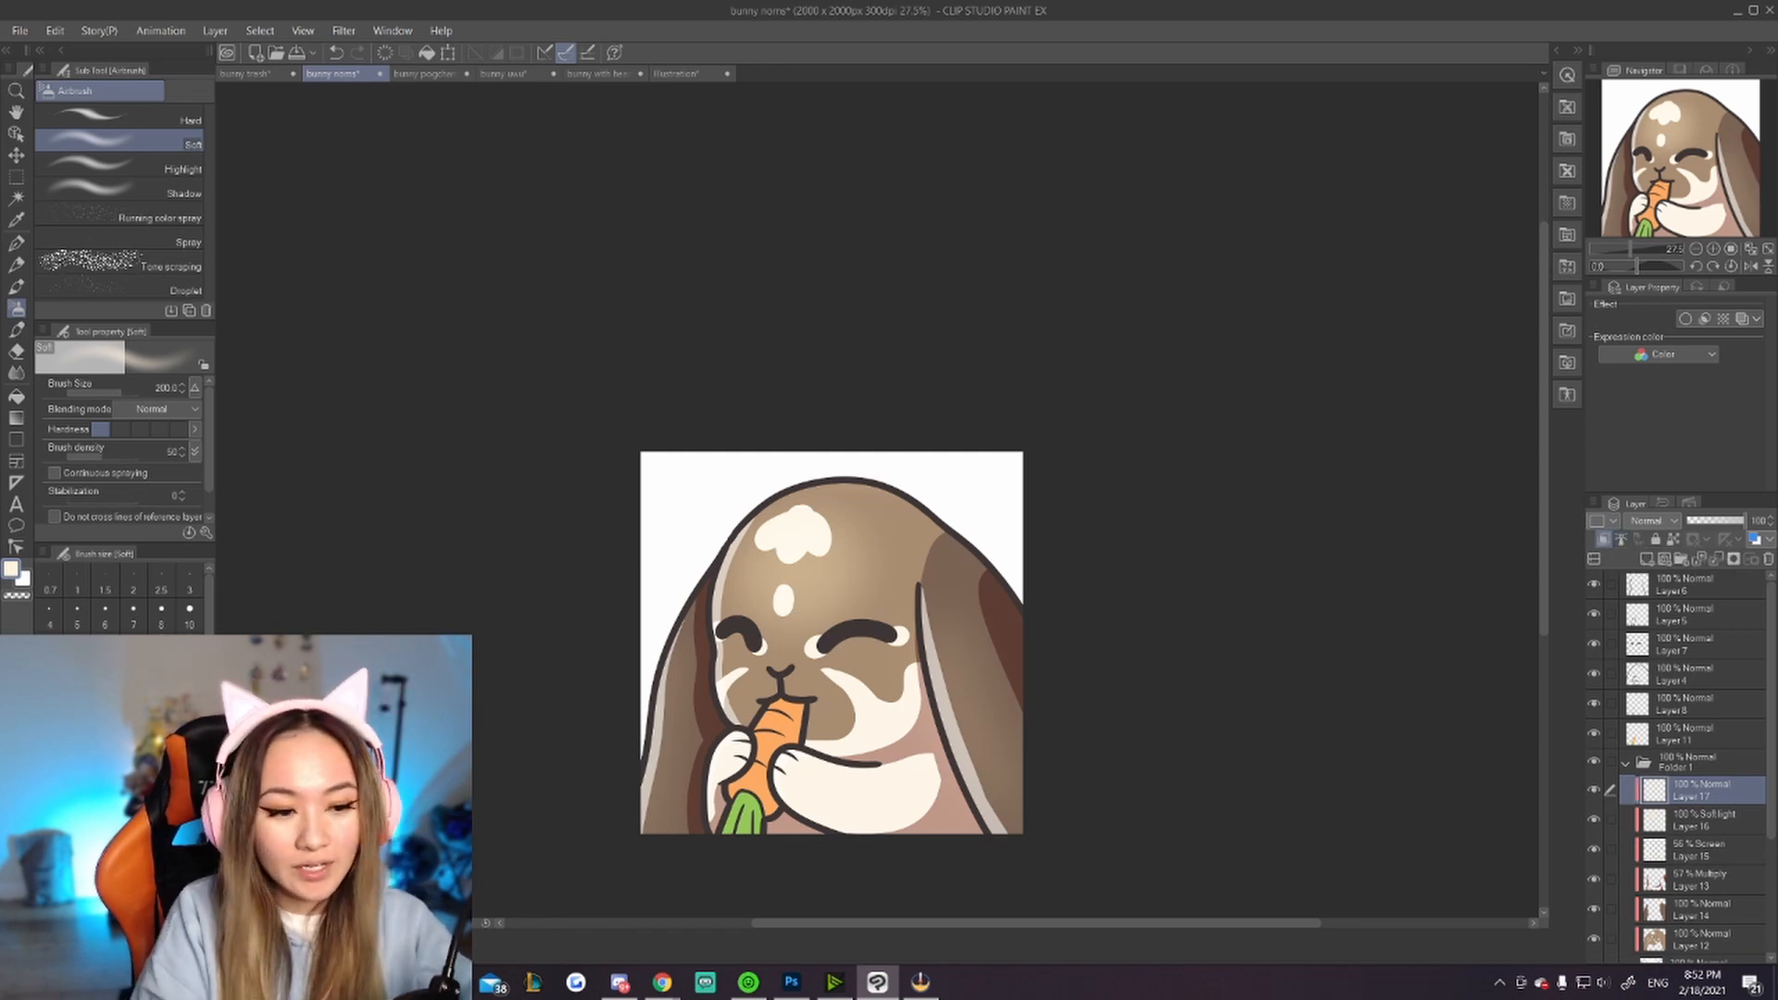
{"action": "key", "text": "]"}
{"action": "mouse_move", "coordinate": [833, 473]}
{"action": "left_mouse_down"}
{"action": "mouse_move", "coordinate": [965, 526]}
{"action": "mouse_move", "coordinate": [903, 484]}
{"action": "mouse_move", "coordinate": [972, 545]}
{"action": "left_mouse_up"}
{"action": "mouse_move", "coordinate": [911, 488]}
{"action": "left_mouse_down"}
{"action": "mouse_move", "coordinate": [996, 558]}
{"action": "mouse_move", "coordinate": [1040, 639]}
{"action": "left_mouse_up"}
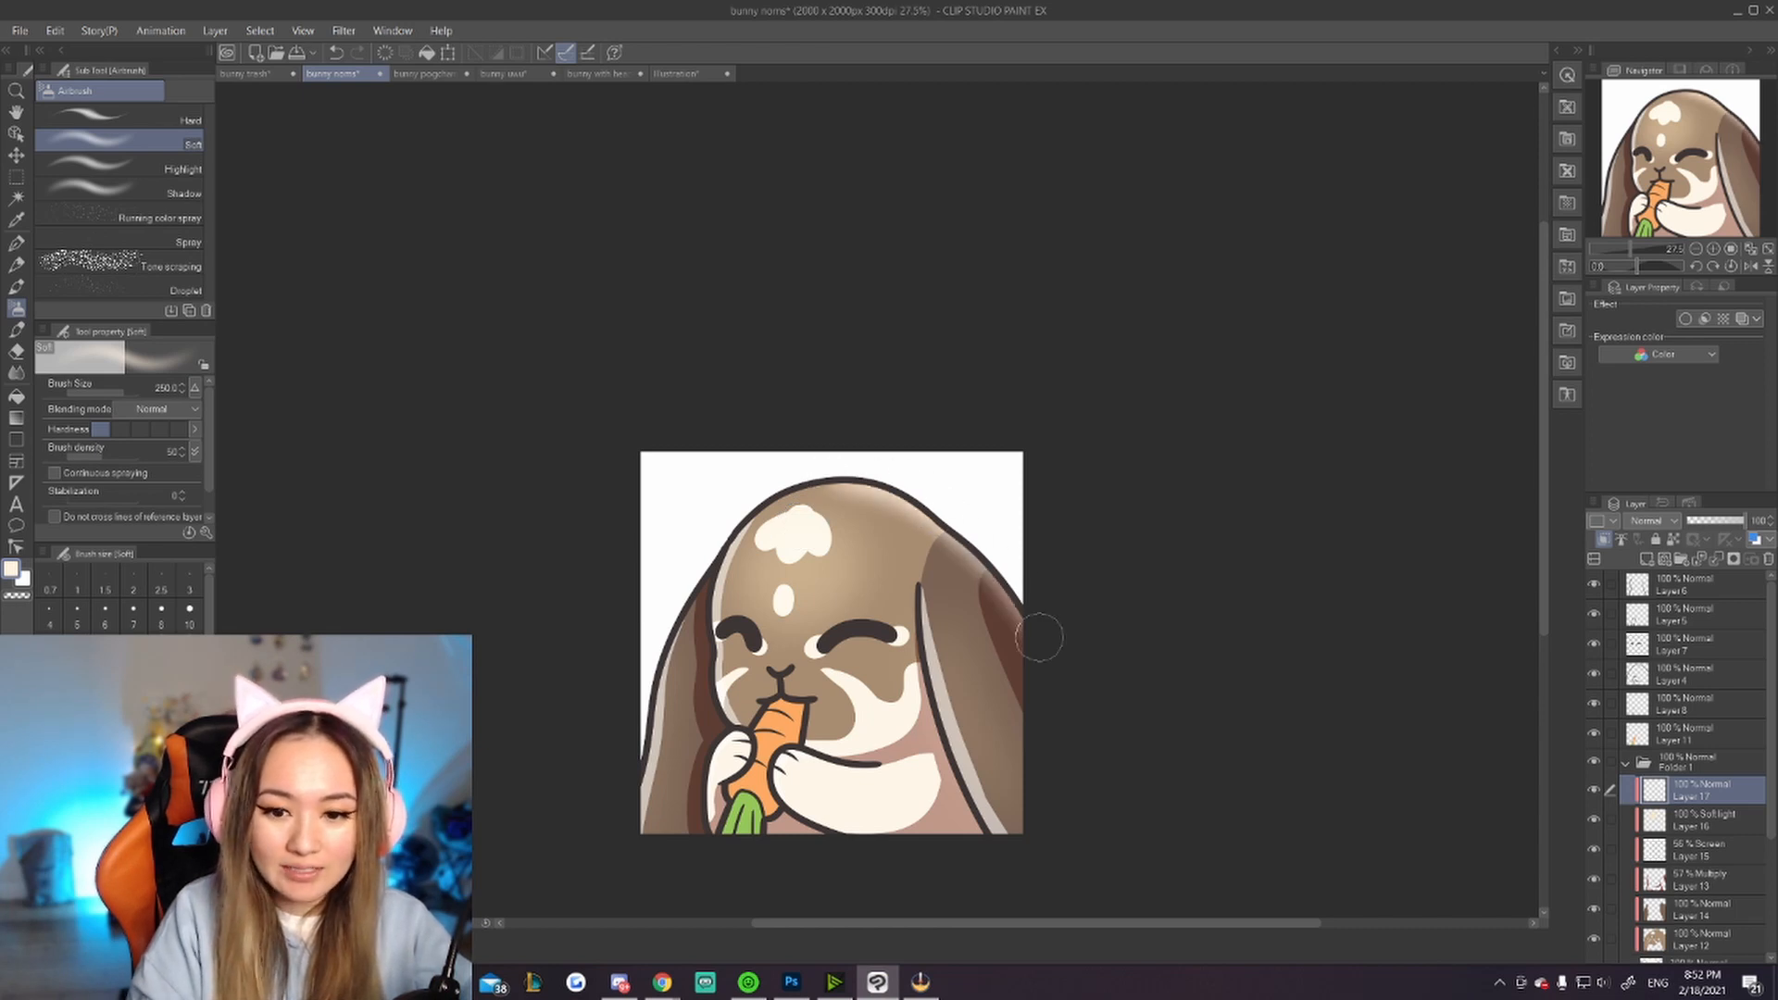
Step: Spray more soft airbrush strokes along the bunny's head outline and right ear
{"action": "left_click_drag", "start_coordinate": [863, 477], "coordinate": [999, 574]}
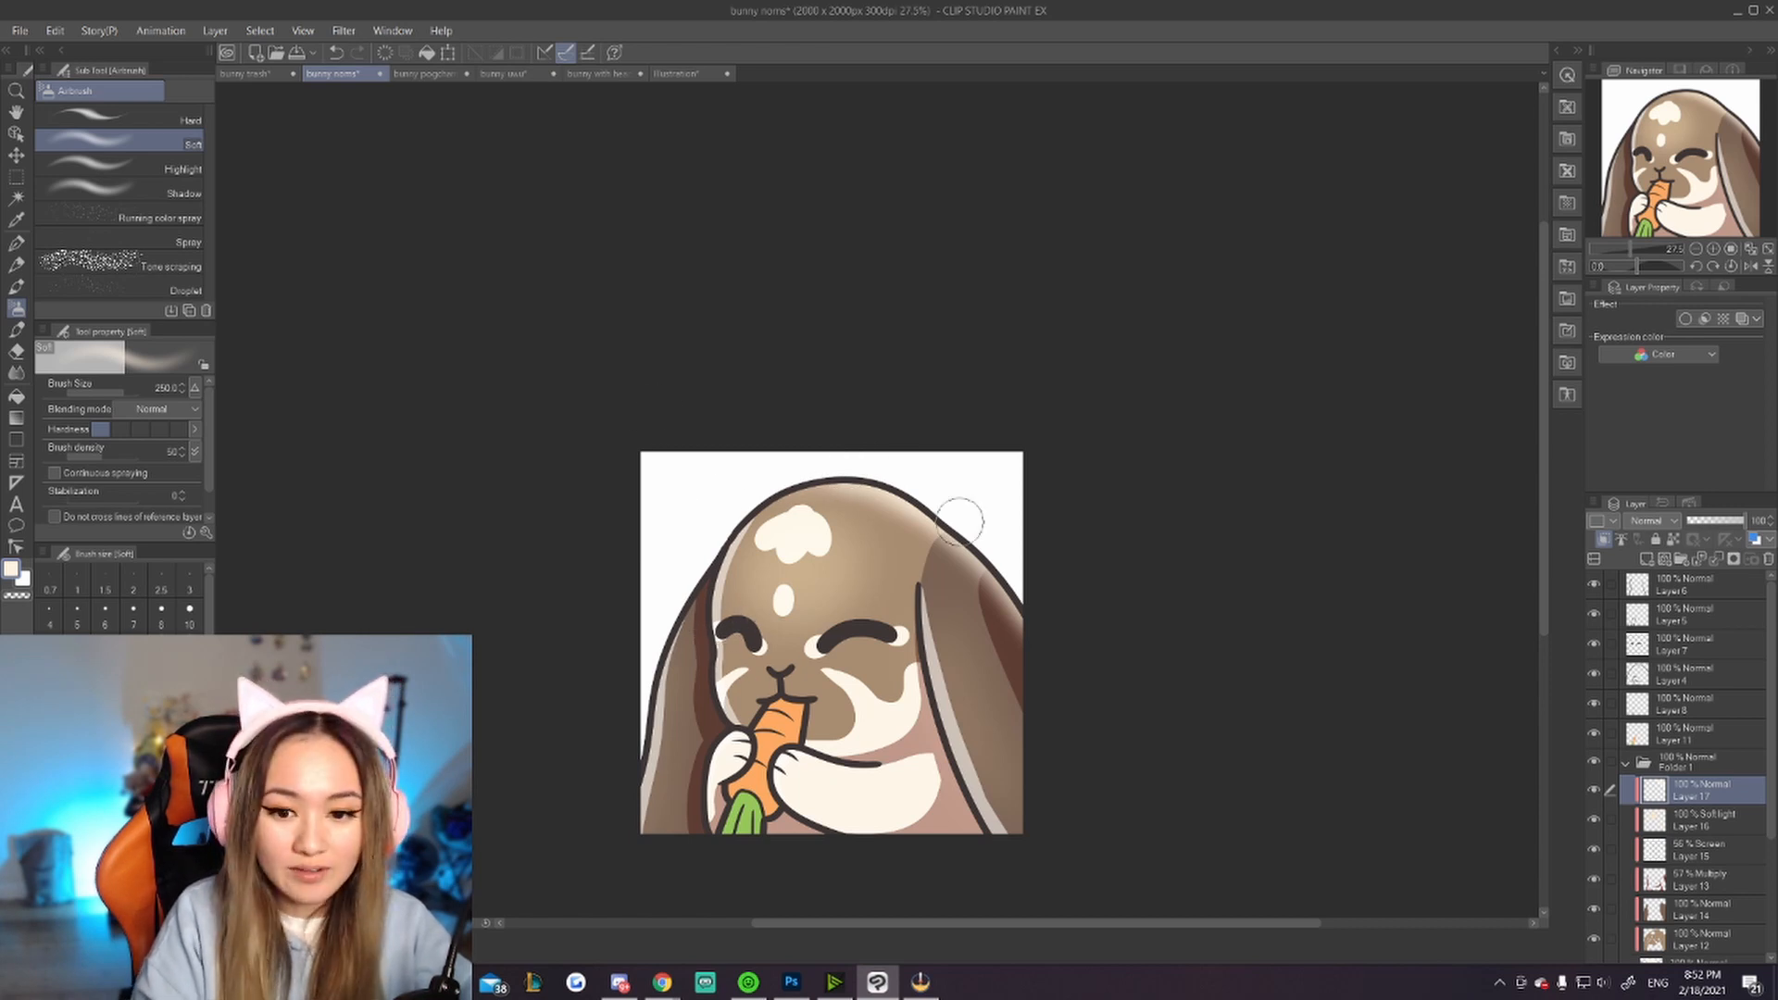
{"action": "left_click_drag", "start_coordinate": [925, 498], "coordinate": [1031, 658]}
{"action": "left_click_drag", "start_coordinate": [942, 532], "coordinate": [1011, 631]}
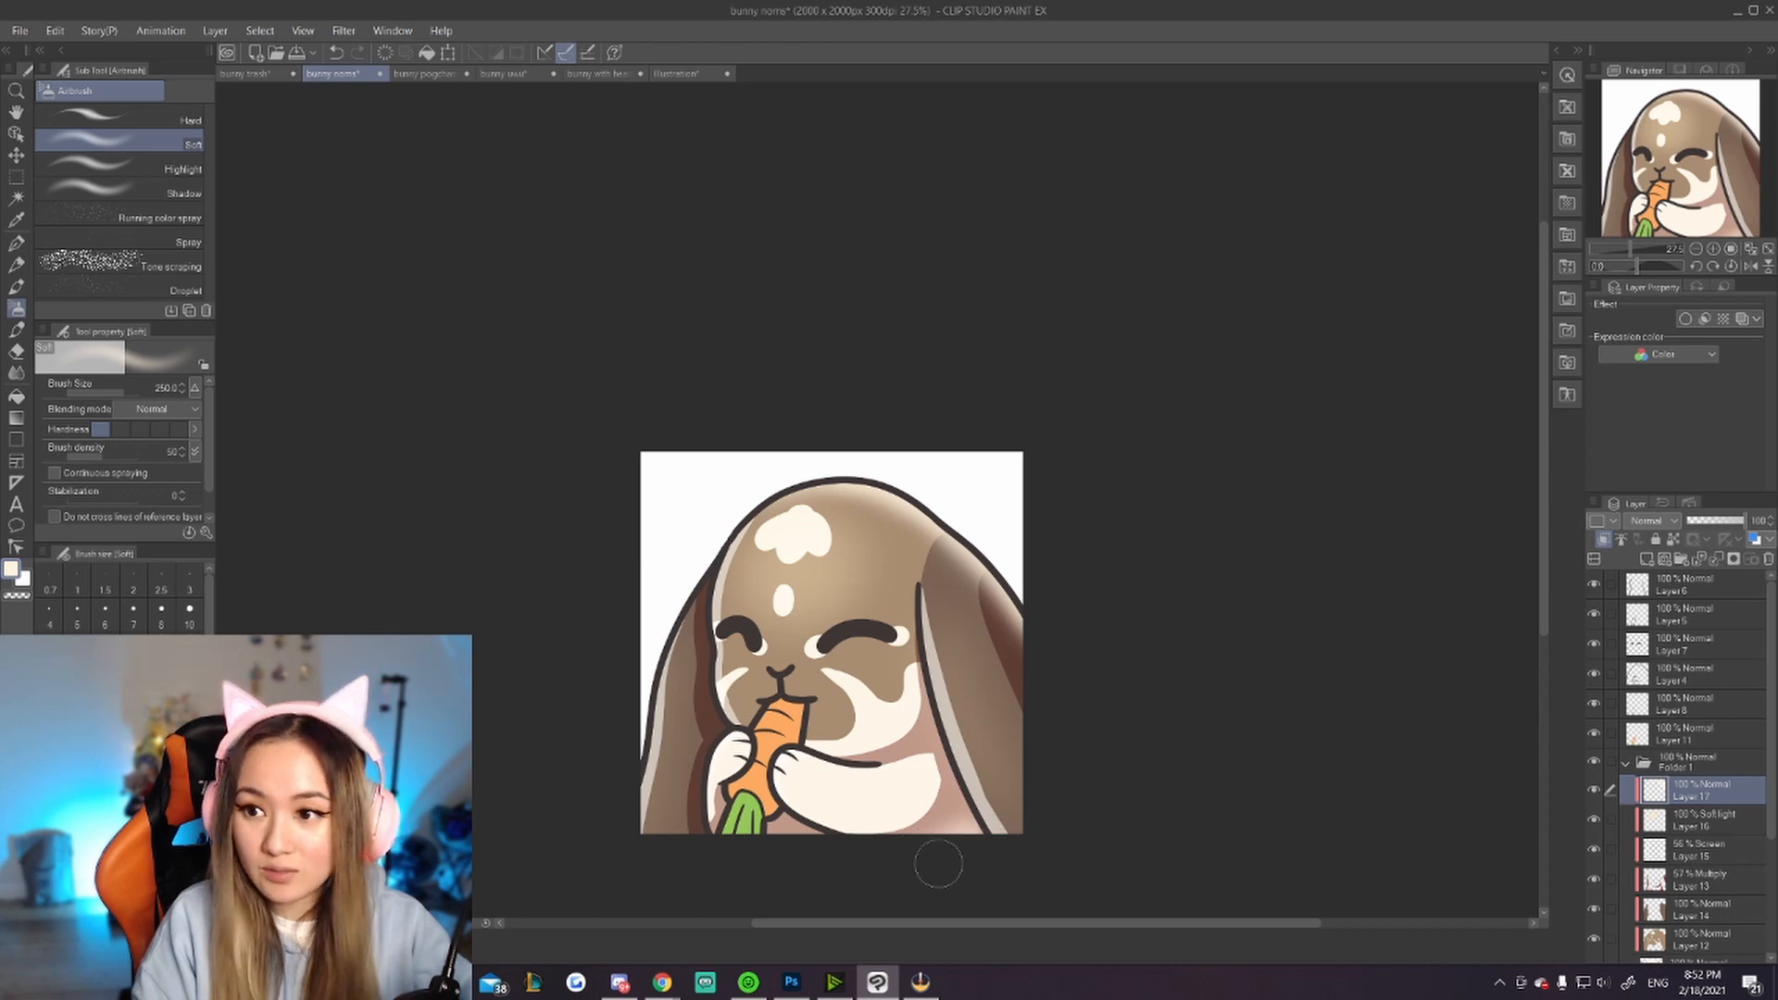
{"action": "scroll", "coordinate": [944, 630], "scroll_direction": "down", "scroll_amount": 5}
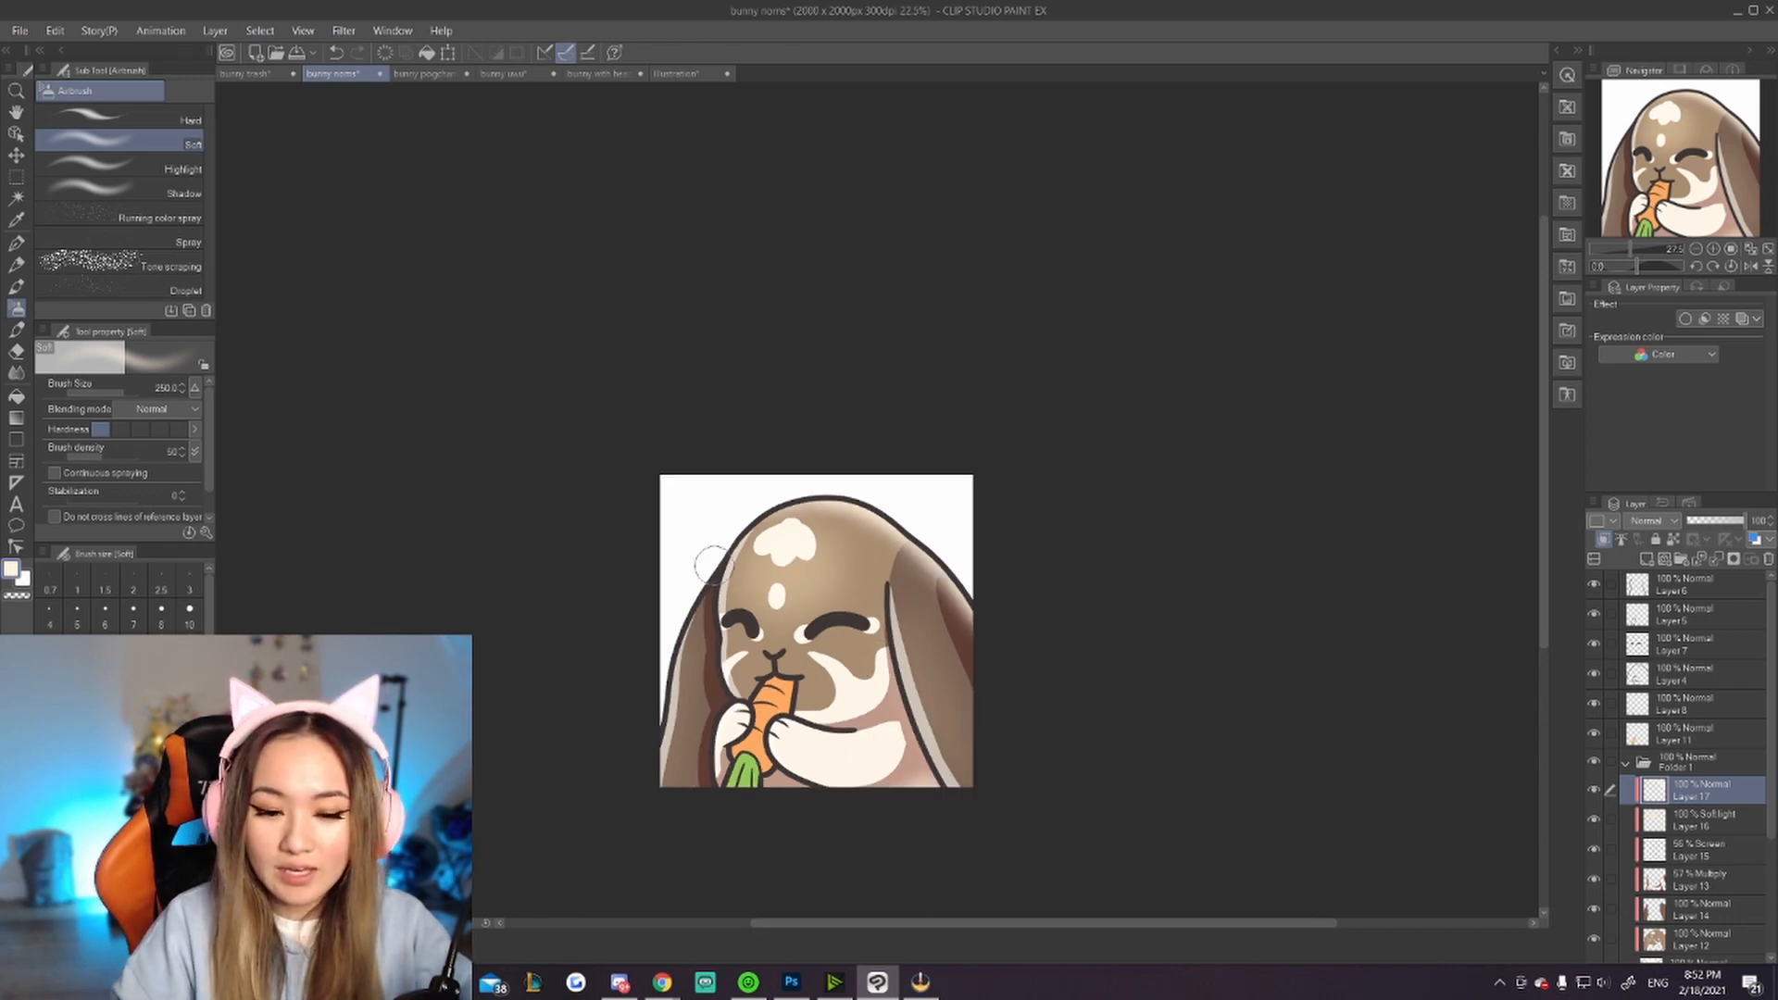
{"action": "scroll", "coordinate": [776, 630], "scroll_direction": "up", "scroll_amount": 3}
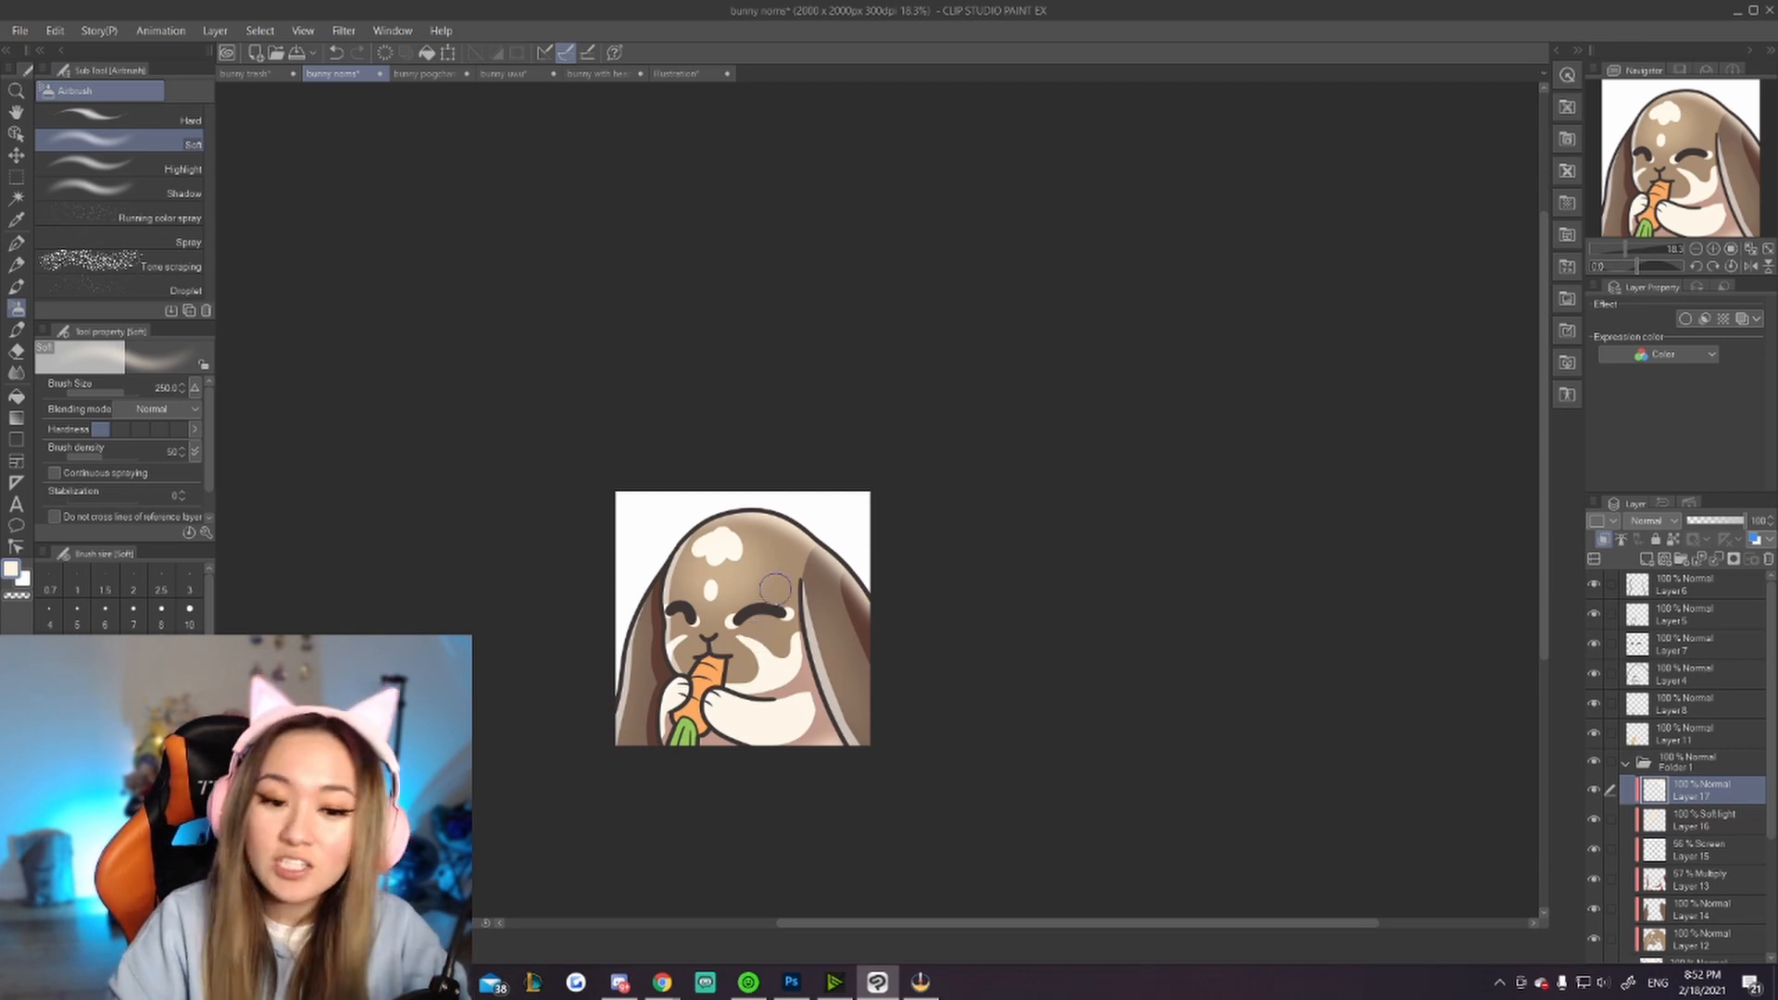
{"action": "scroll", "coordinate": [775, 602], "scroll_direction": "up", "scroll_amount": 1}
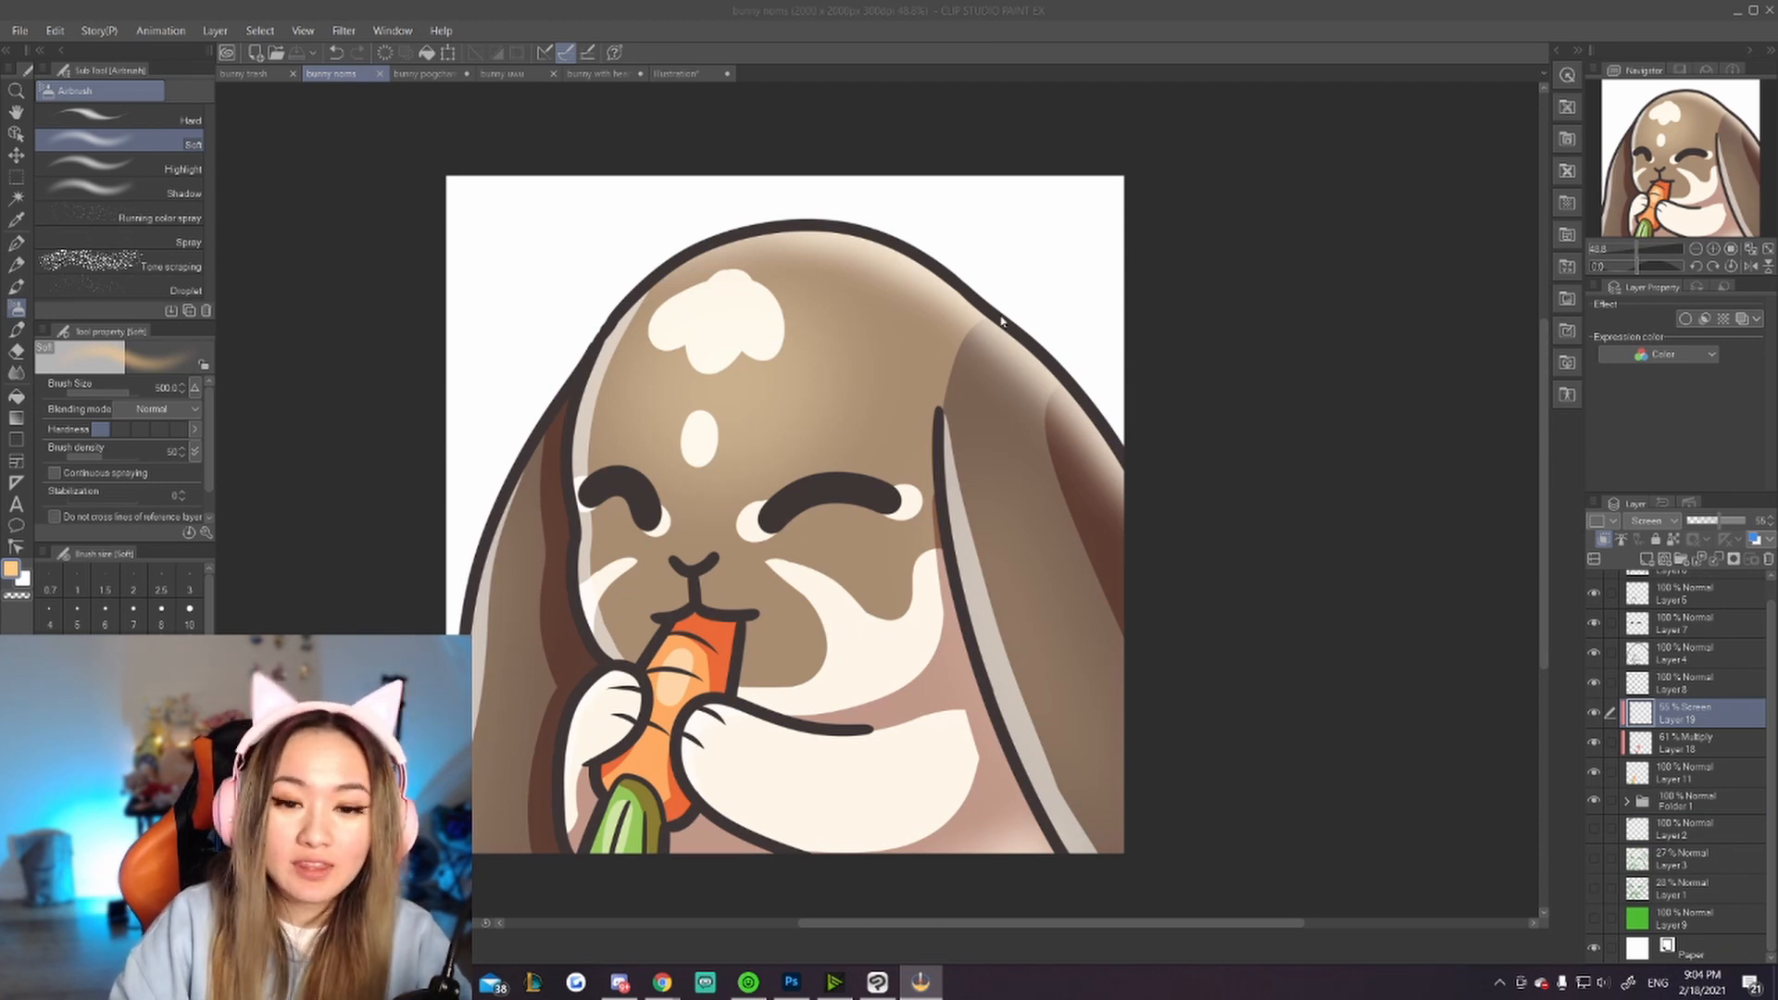
Step: Add a new clipped layer above Layer 7 and airbrush the bunny's closed eye lines in a dark reddish brown
{"action": "scroll", "coordinate": [1641, 679], "scroll_direction": "up", "scroll_amount": 1}
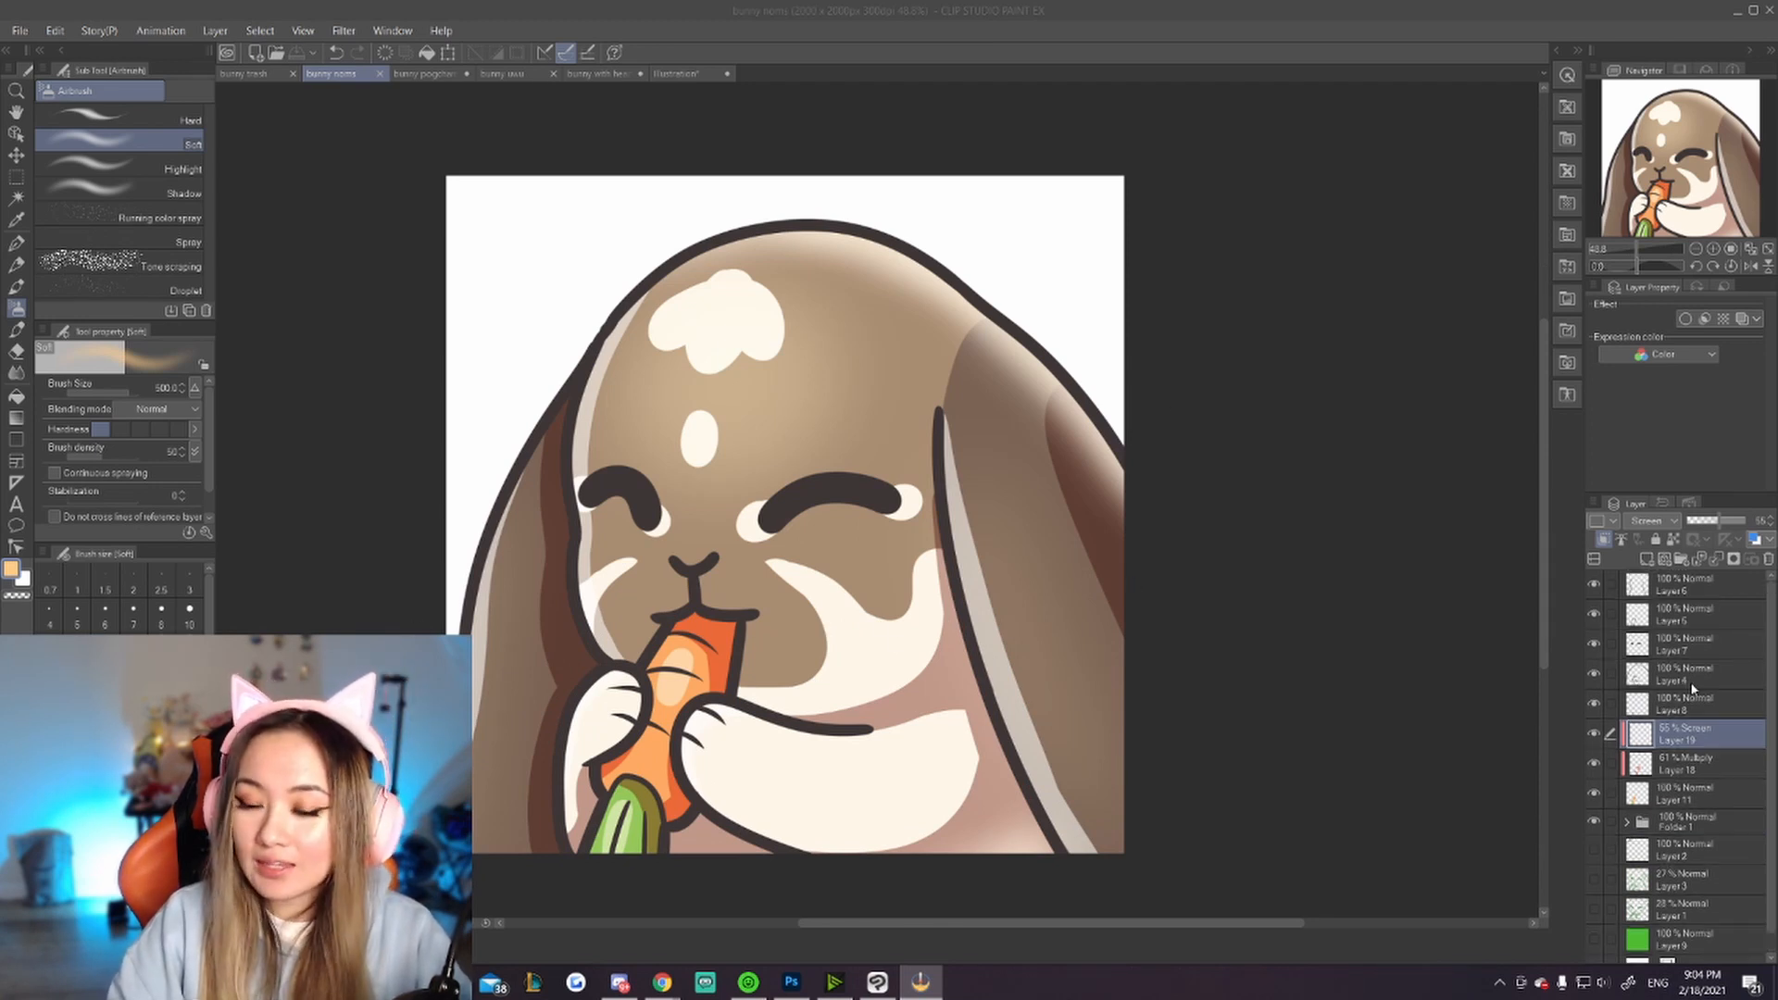
{"action": "left_click", "coordinate": [1697, 659]}
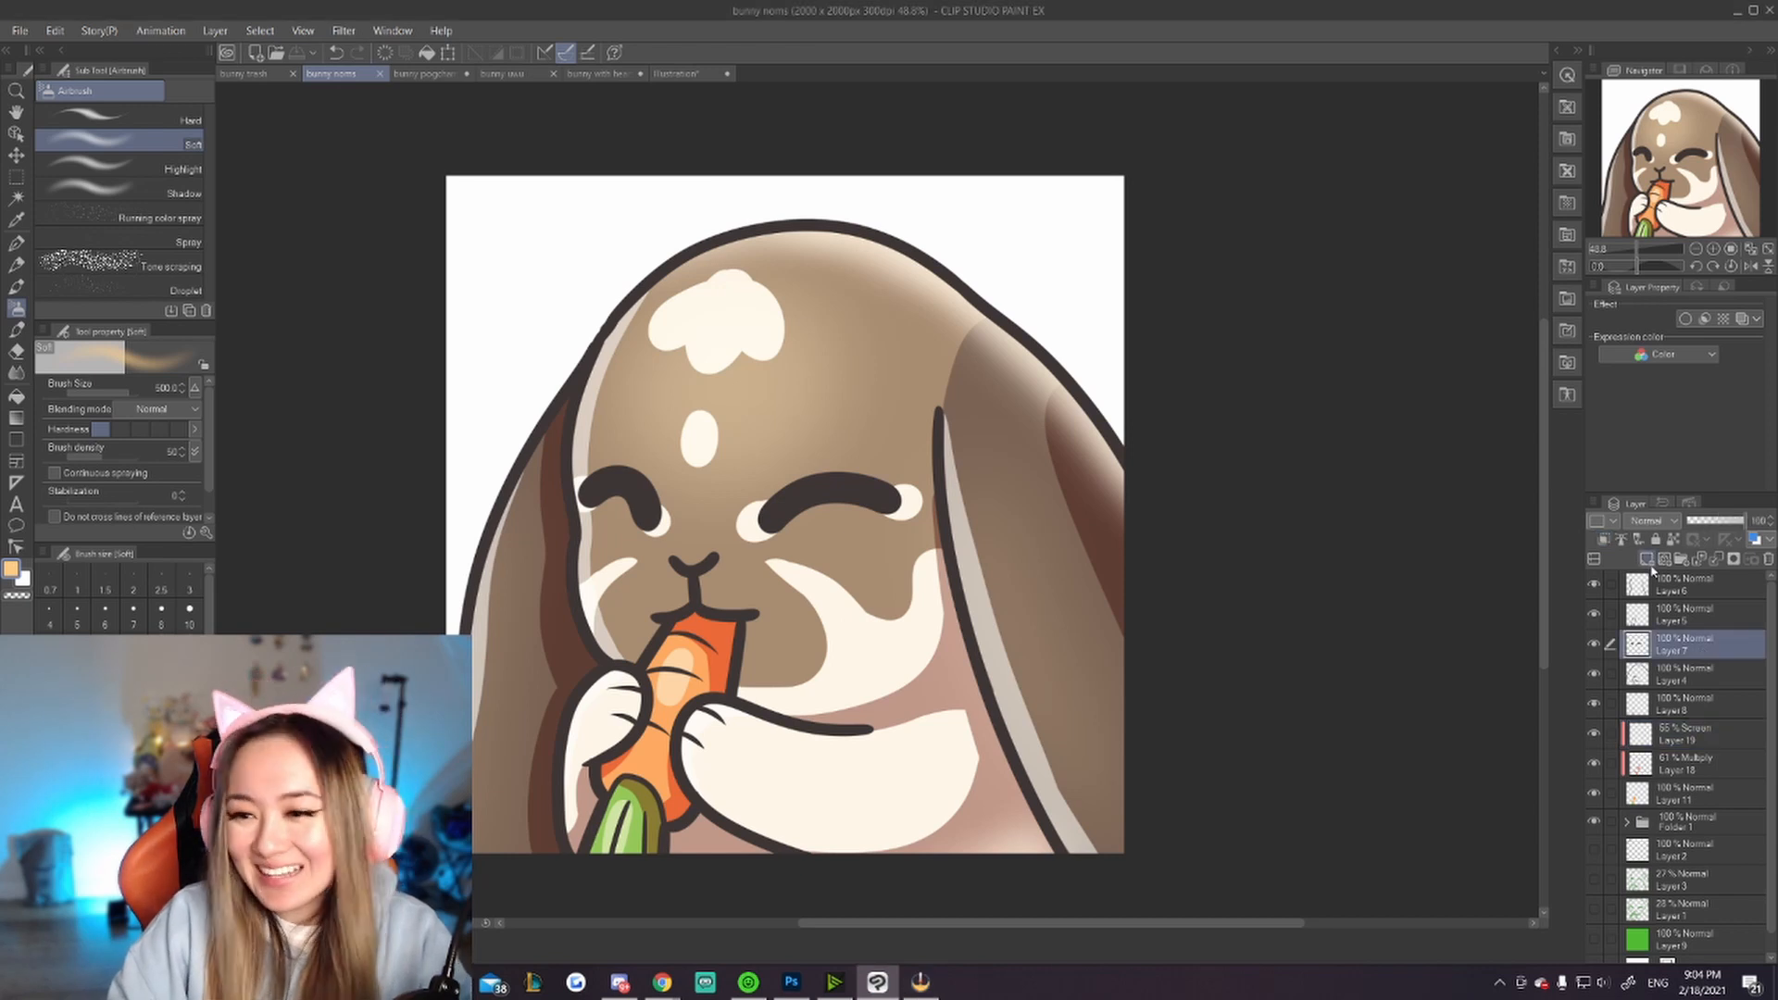
{"action": "left_click", "coordinate": [1647, 558]}
{"action": "left_click", "coordinate": [1604, 540]}
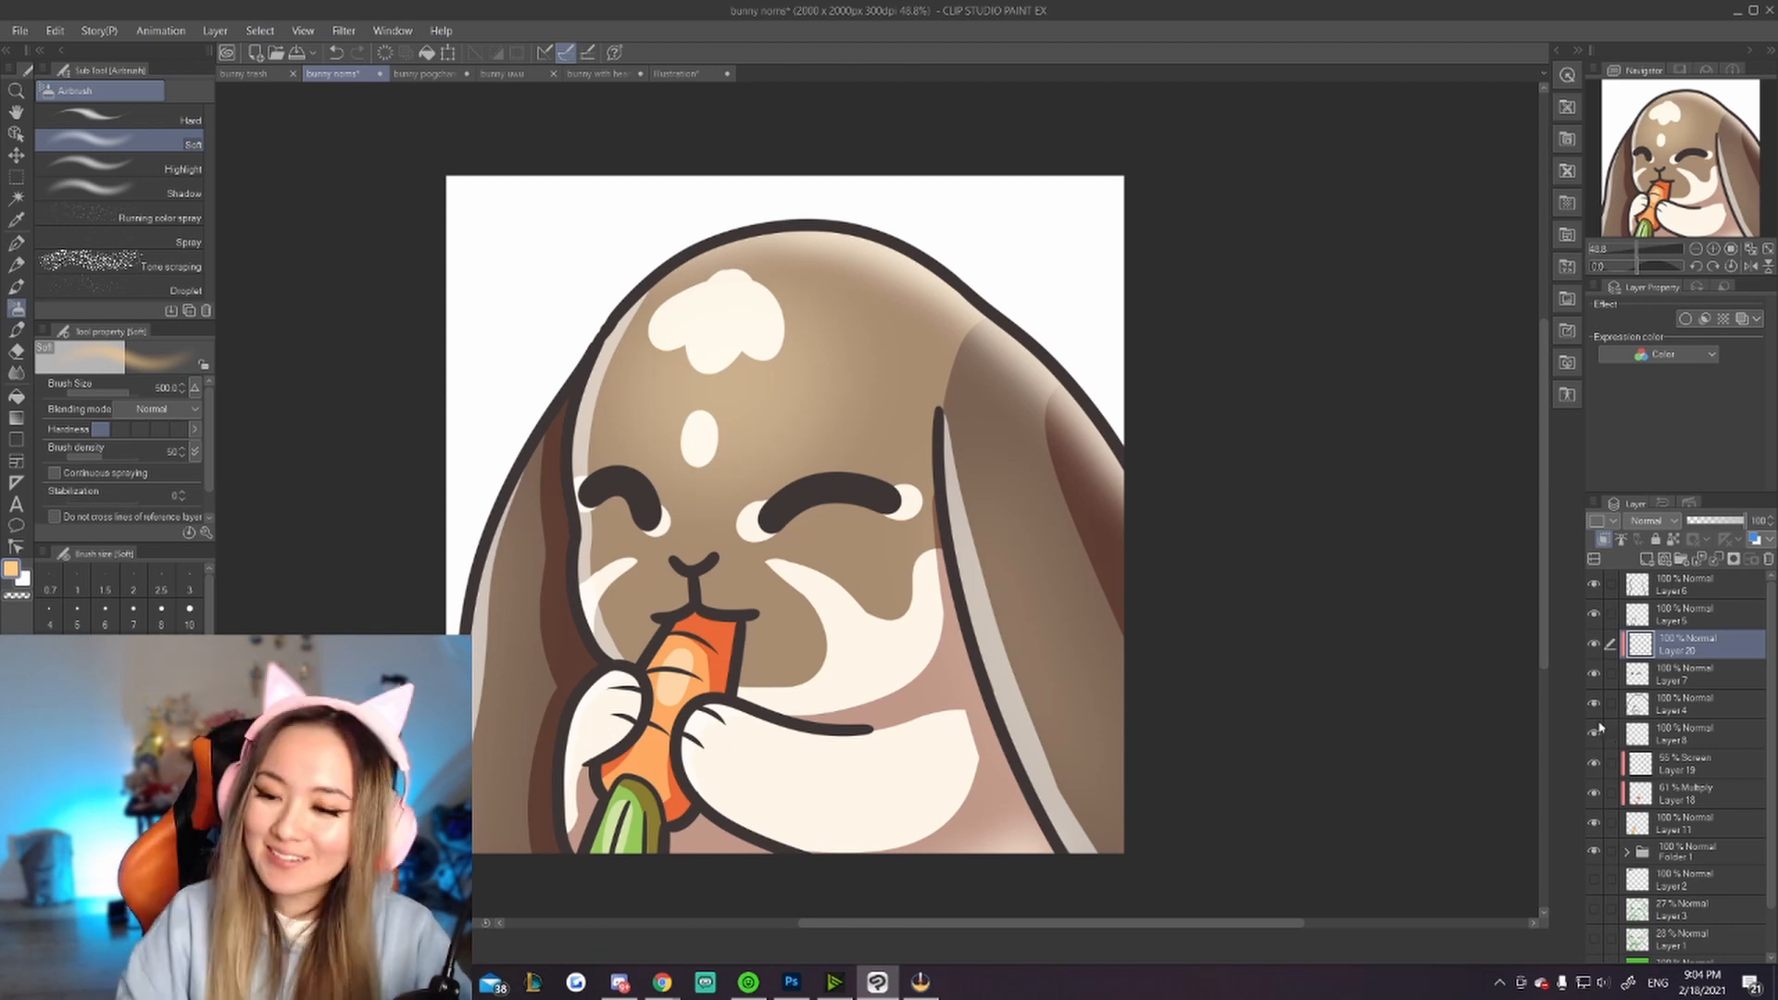
{"action": "left_click", "coordinate": [1595, 675]}
{"action": "left_click", "coordinate": [1594, 675]}
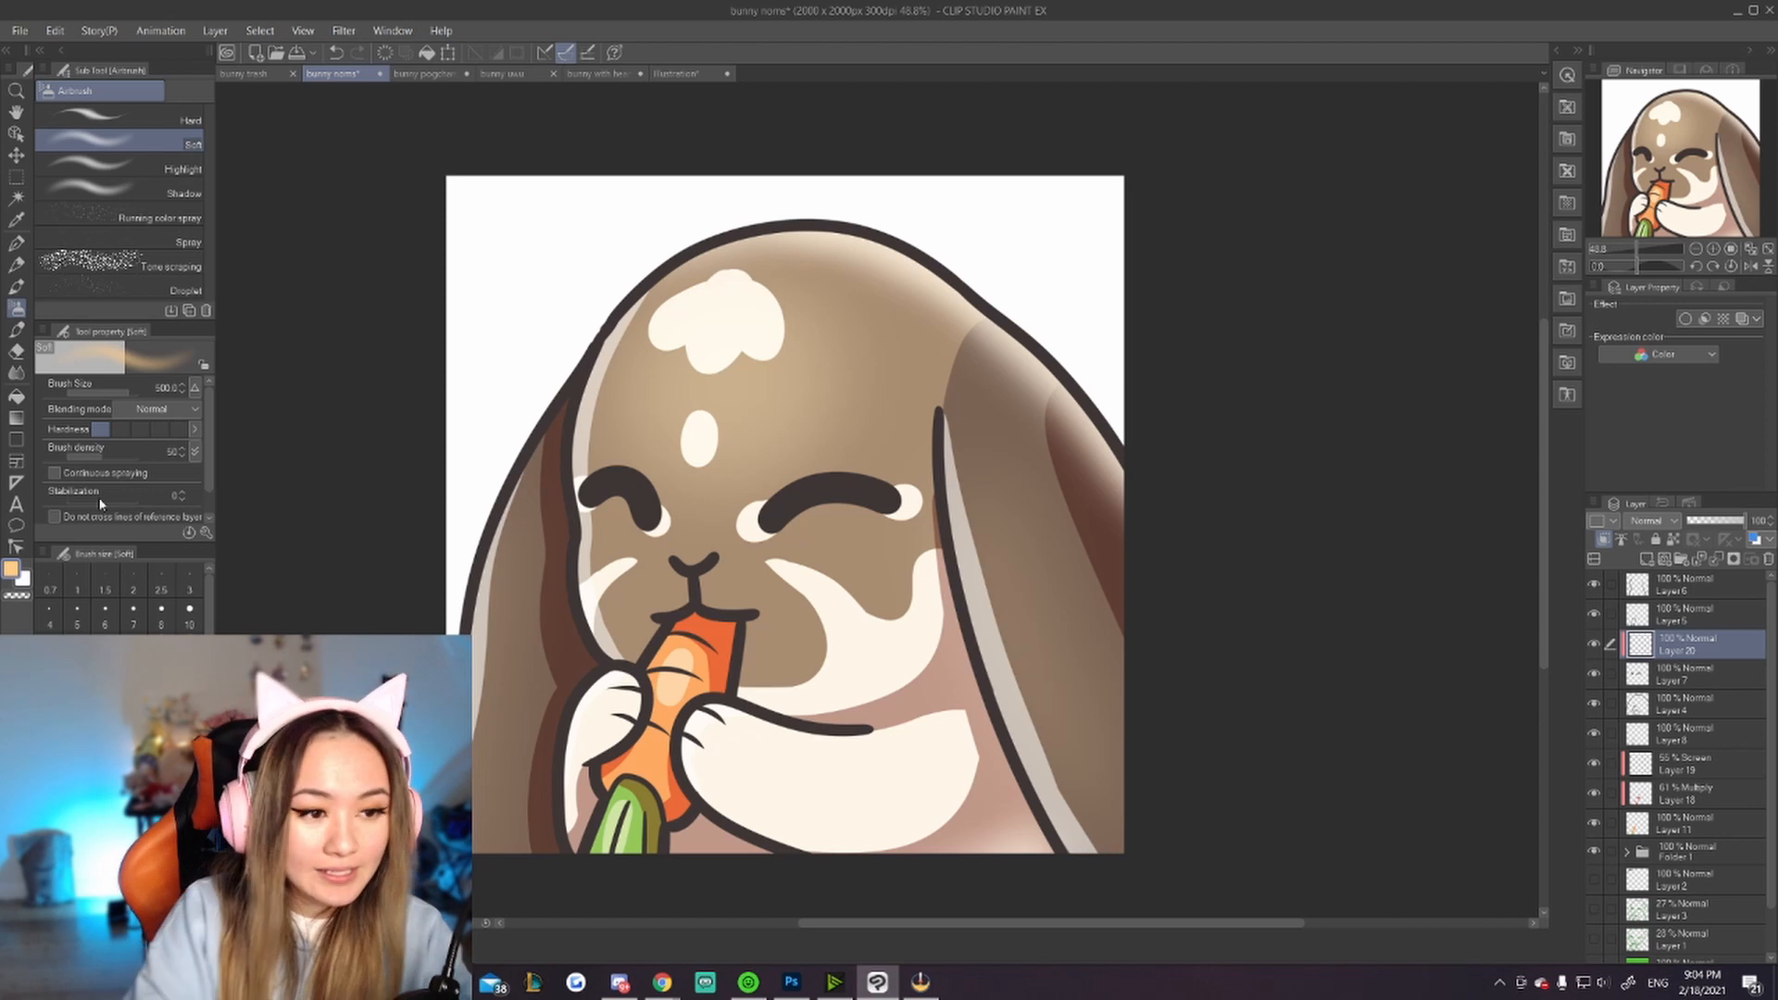
{"action": "left_click", "coordinate": [124, 787]}
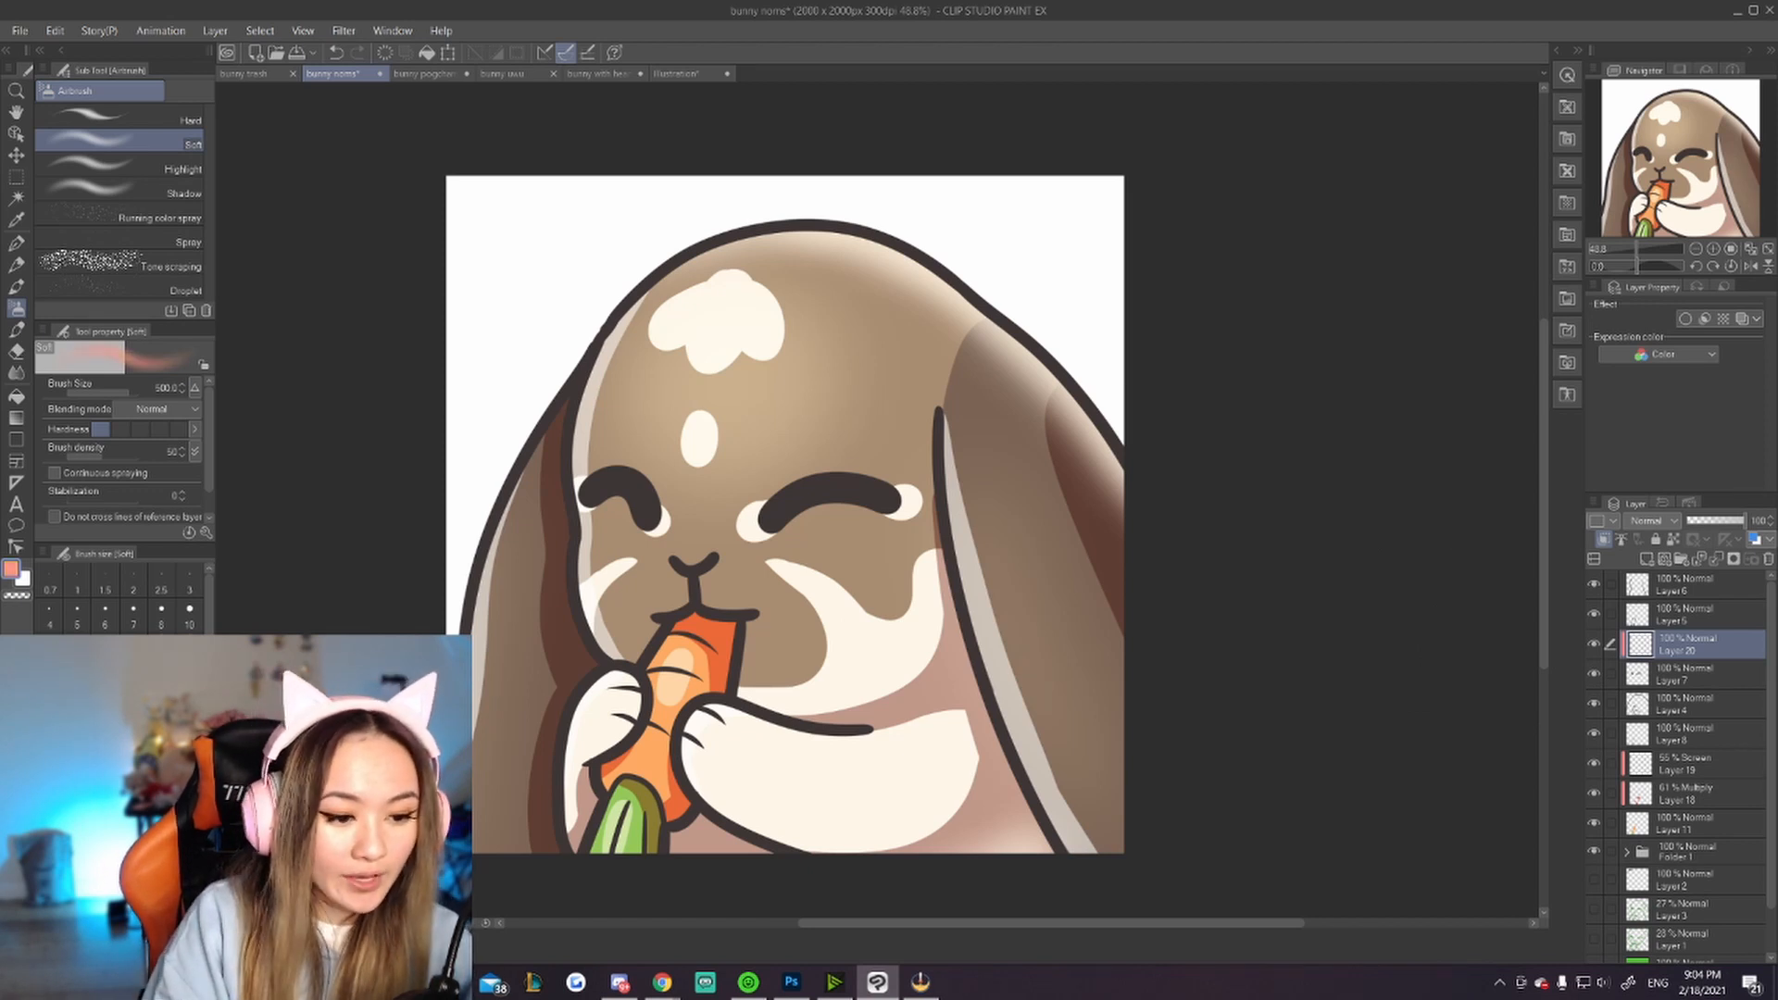
{"action": "left_click_drag", "start_coordinate": [120, 755], "coordinate": [150, 792]}
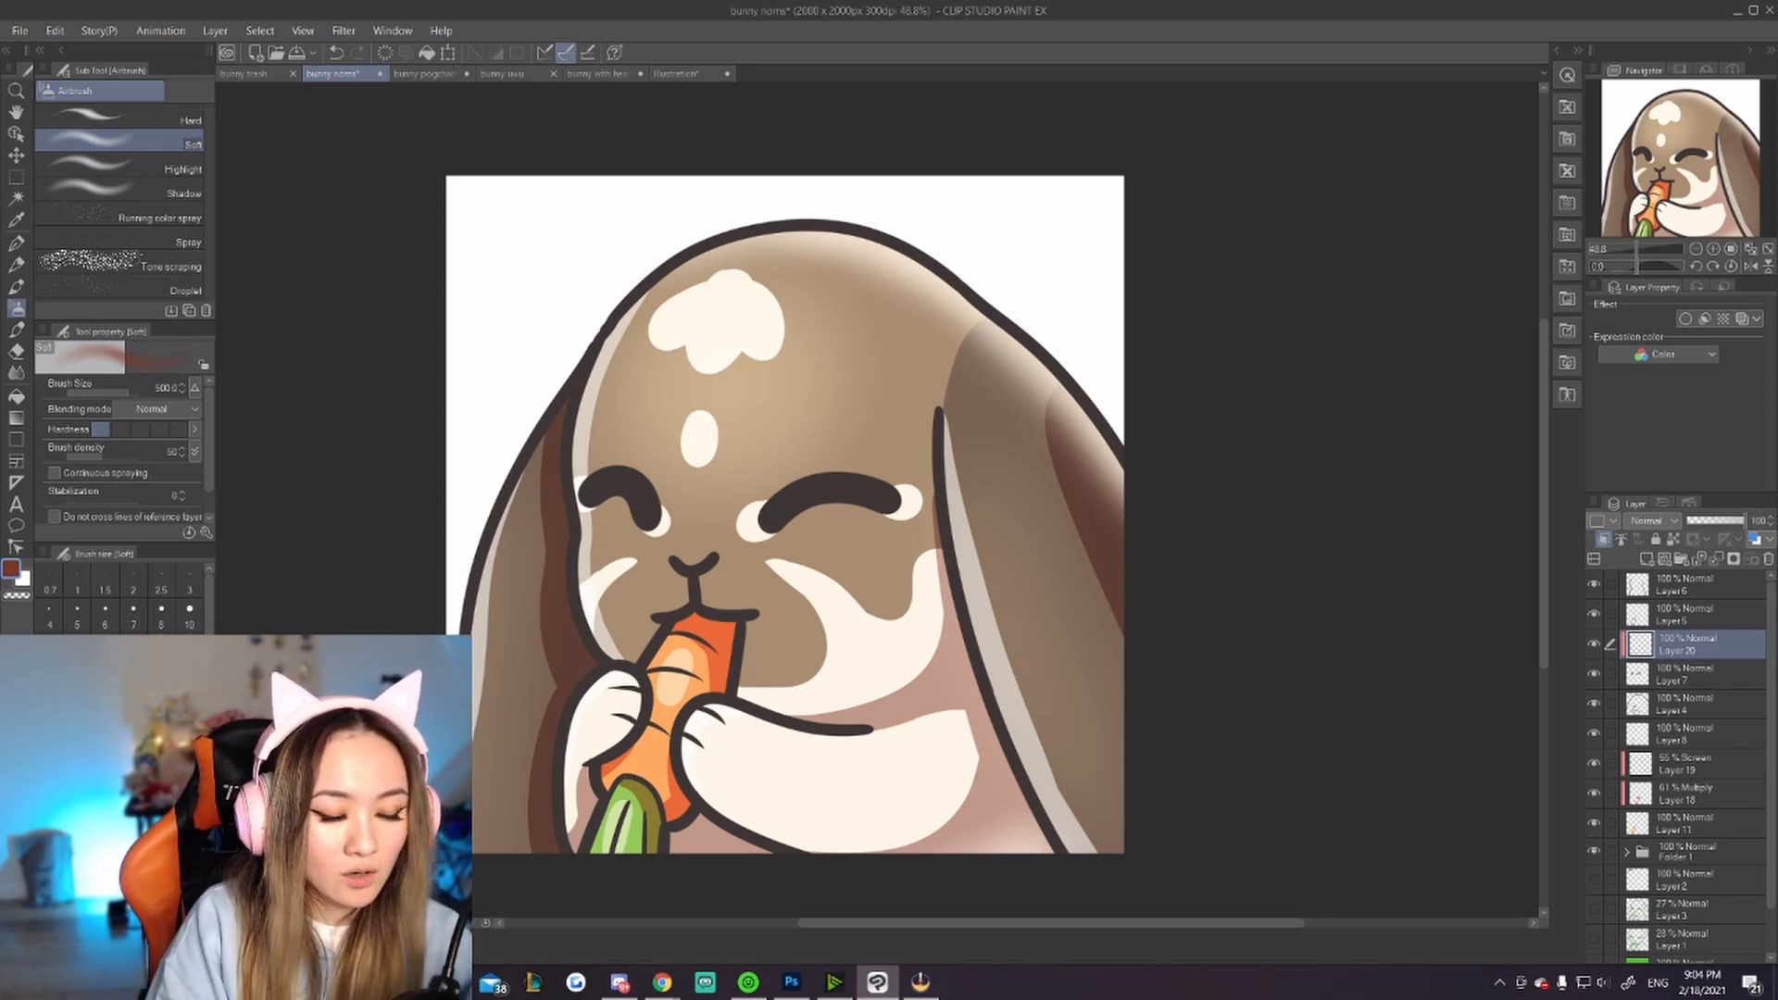
{"action": "left_click", "coordinate": [189, 687]}
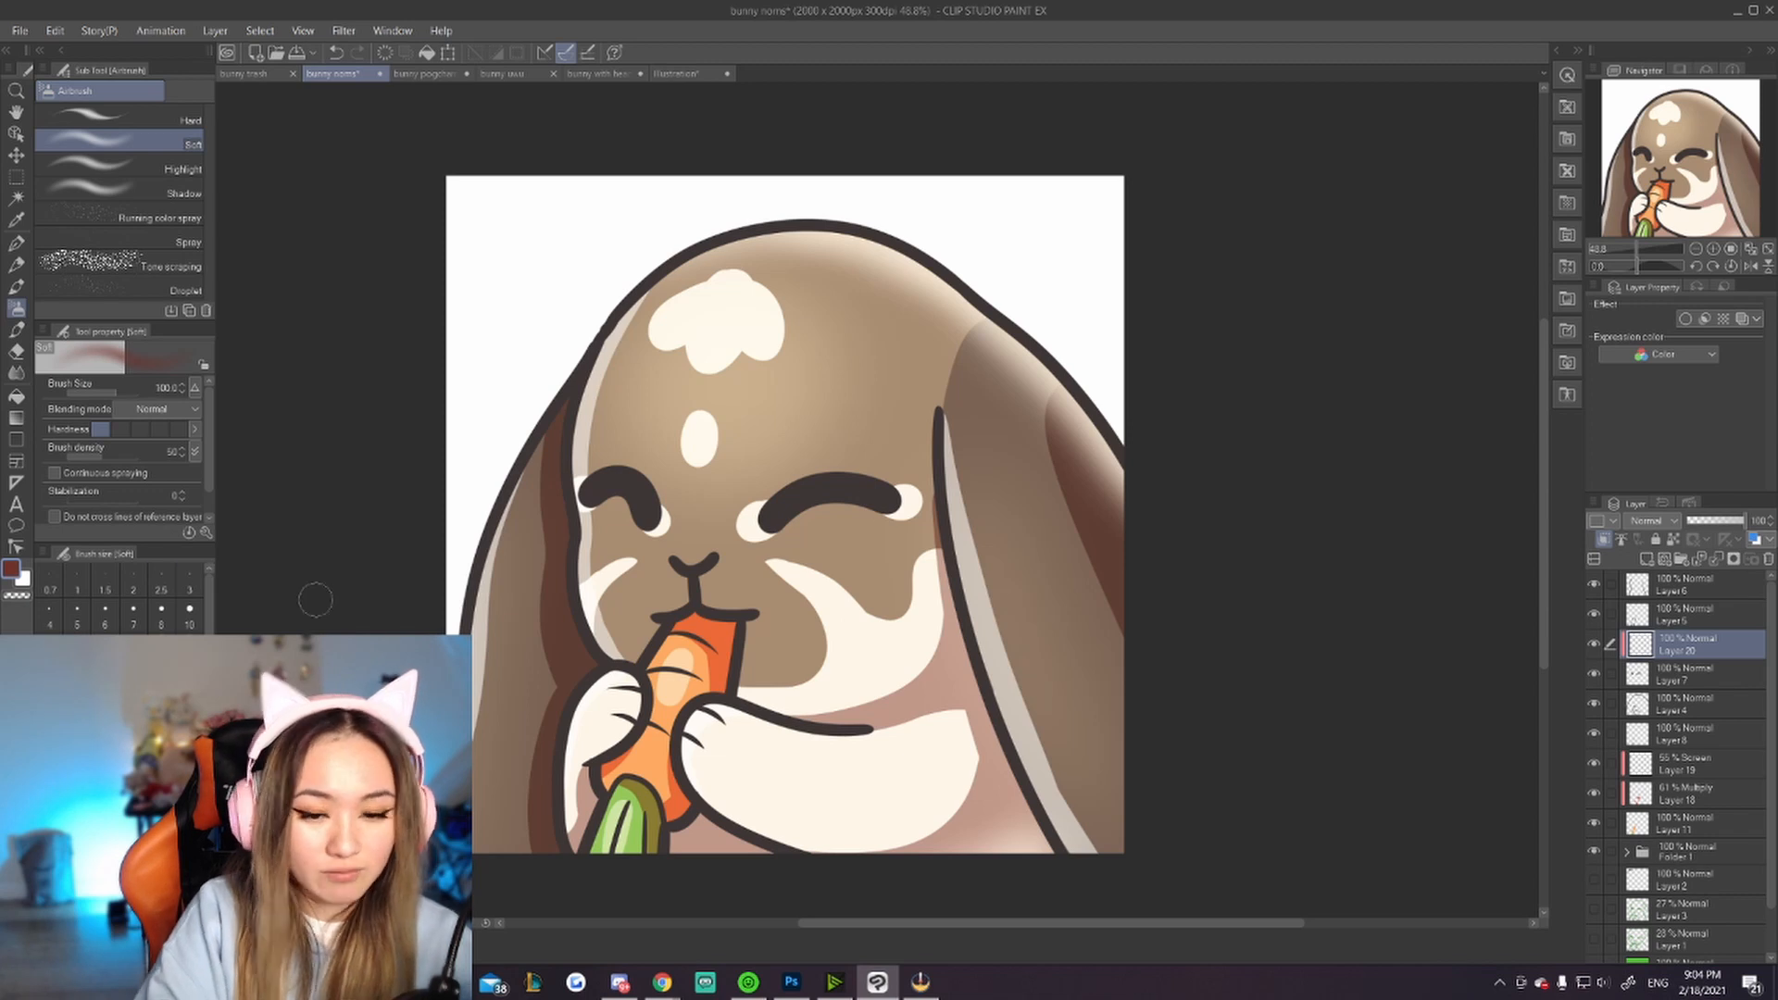
{"action": "left_click_drag", "start_coordinate": [859, 486], "coordinate": [893, 496]}
{"action": "key", "text": "ctrl+z"}
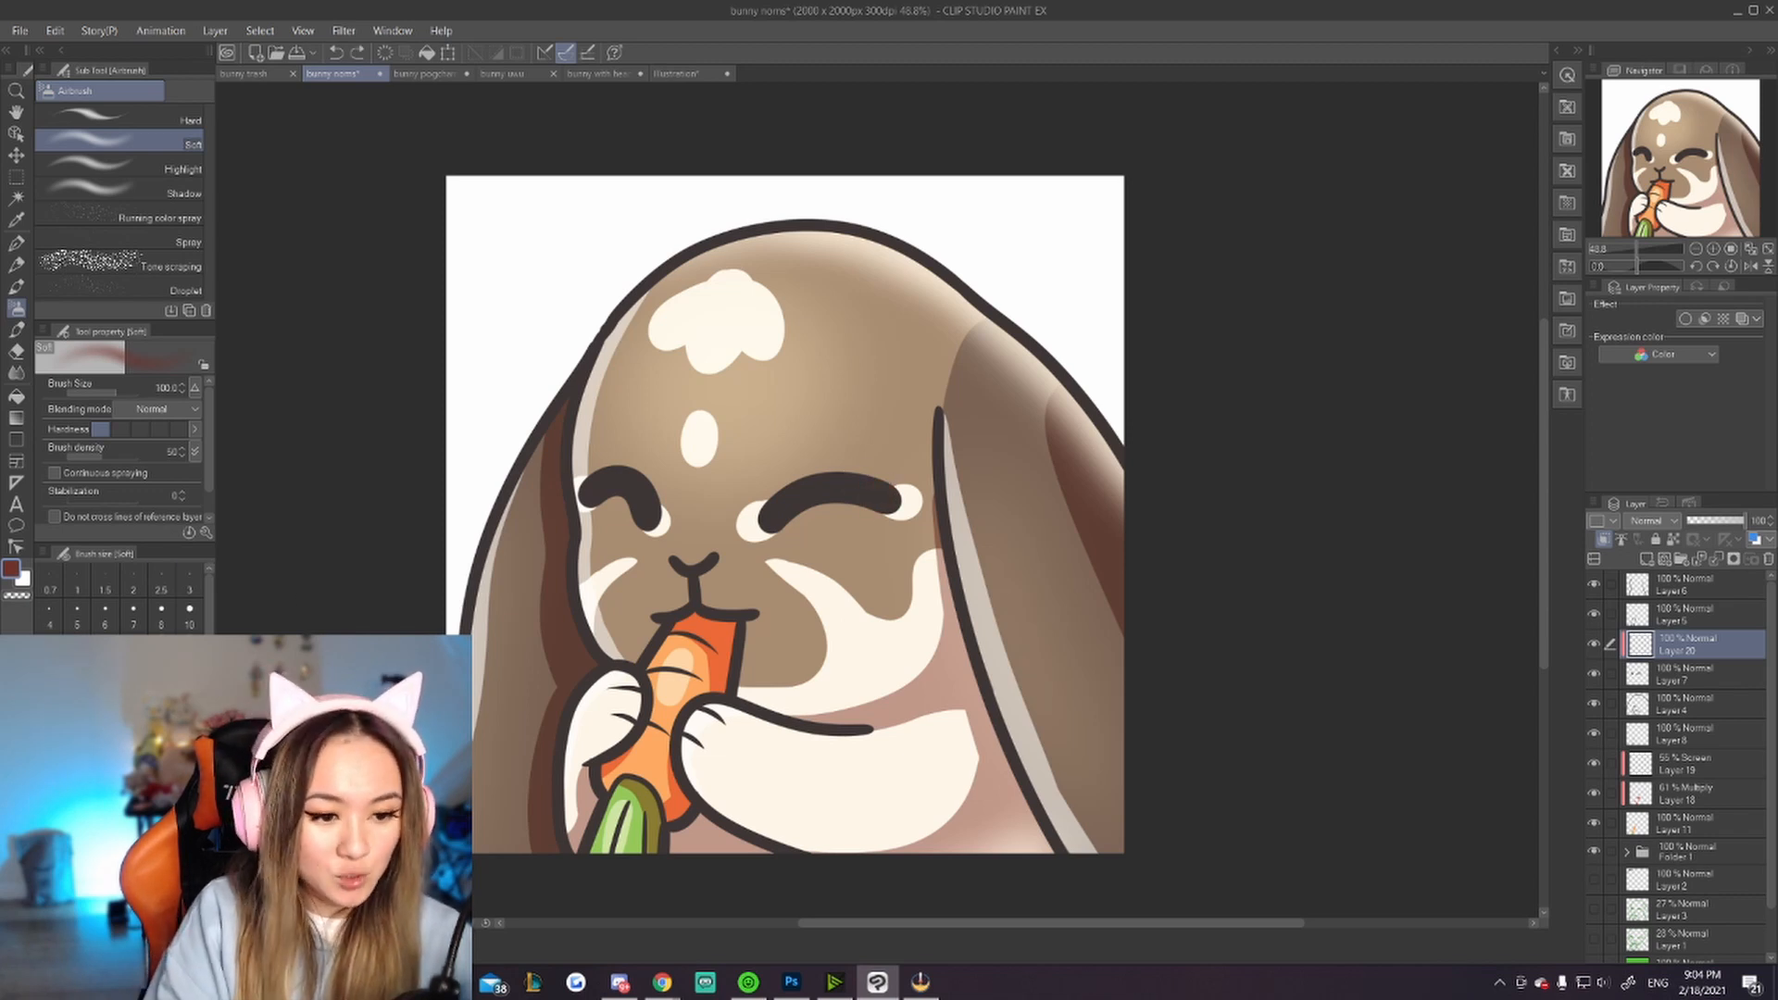
{"action": "left_click", "coordinate": [161, 723]}
{"action": "left_click_drag", "start_coordinate": [900, 496], "coordinate": [904, 505]}
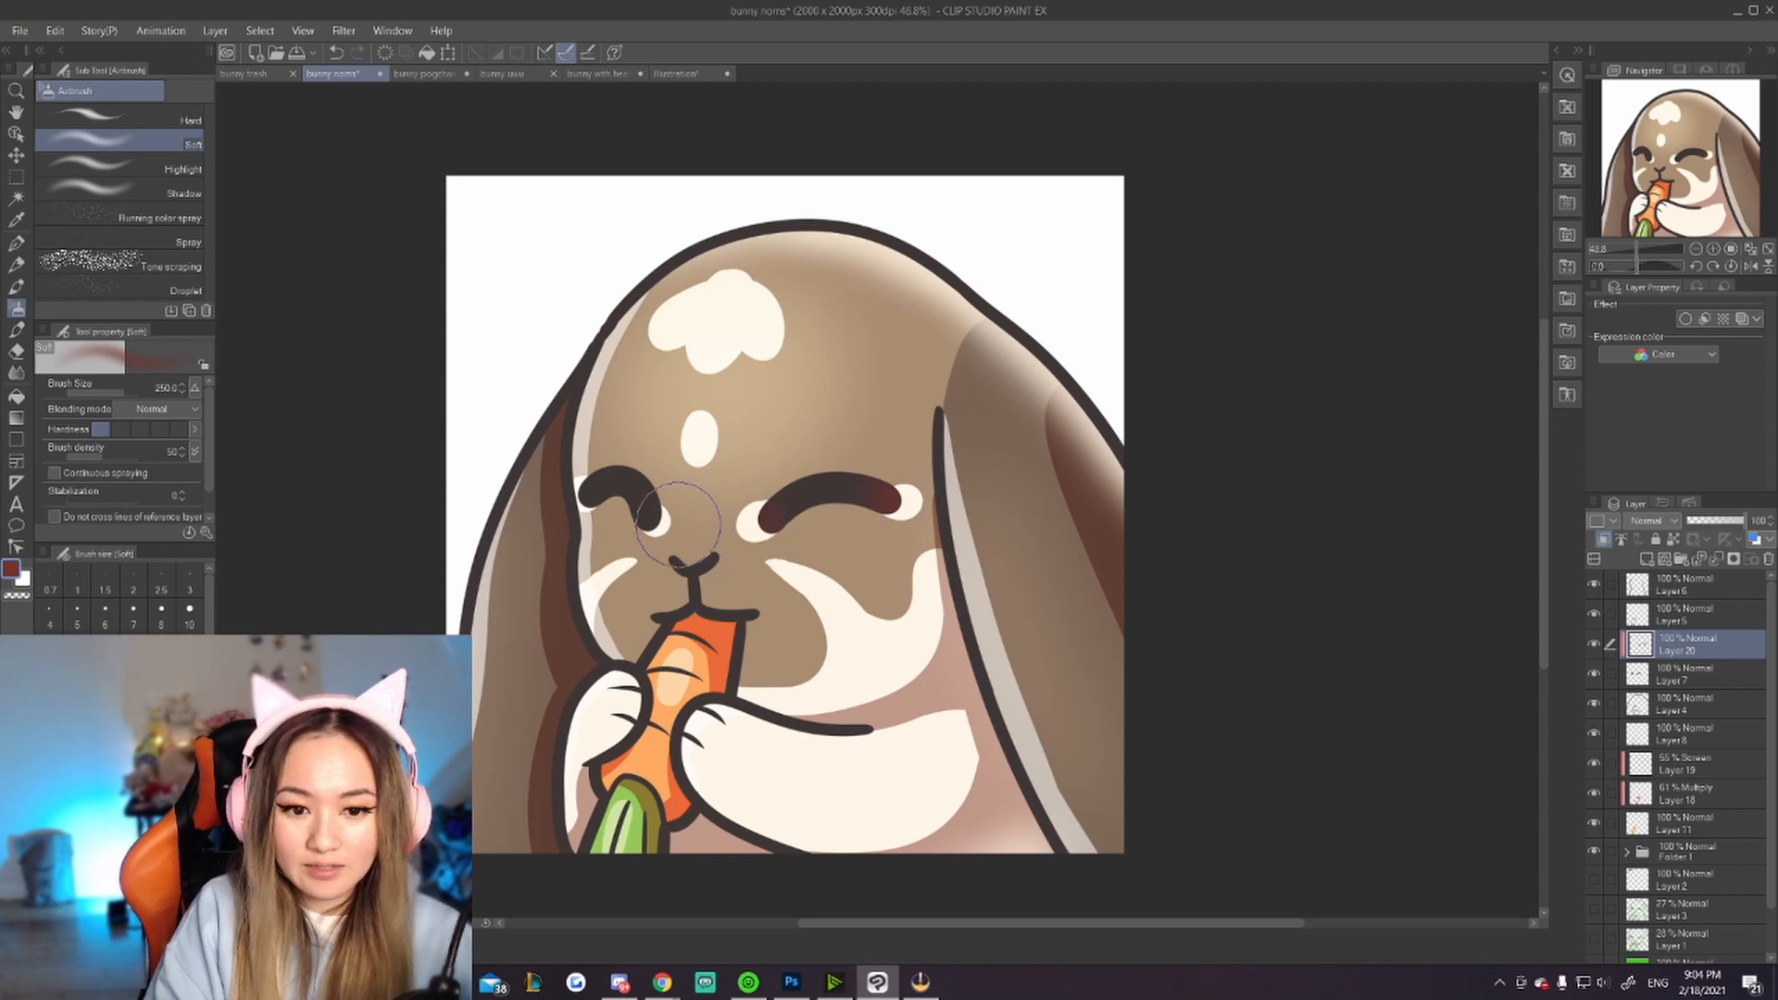
{"action": "left_click_drag", "start_coordinate": [565, 497], "coordinate": [565, 516]}
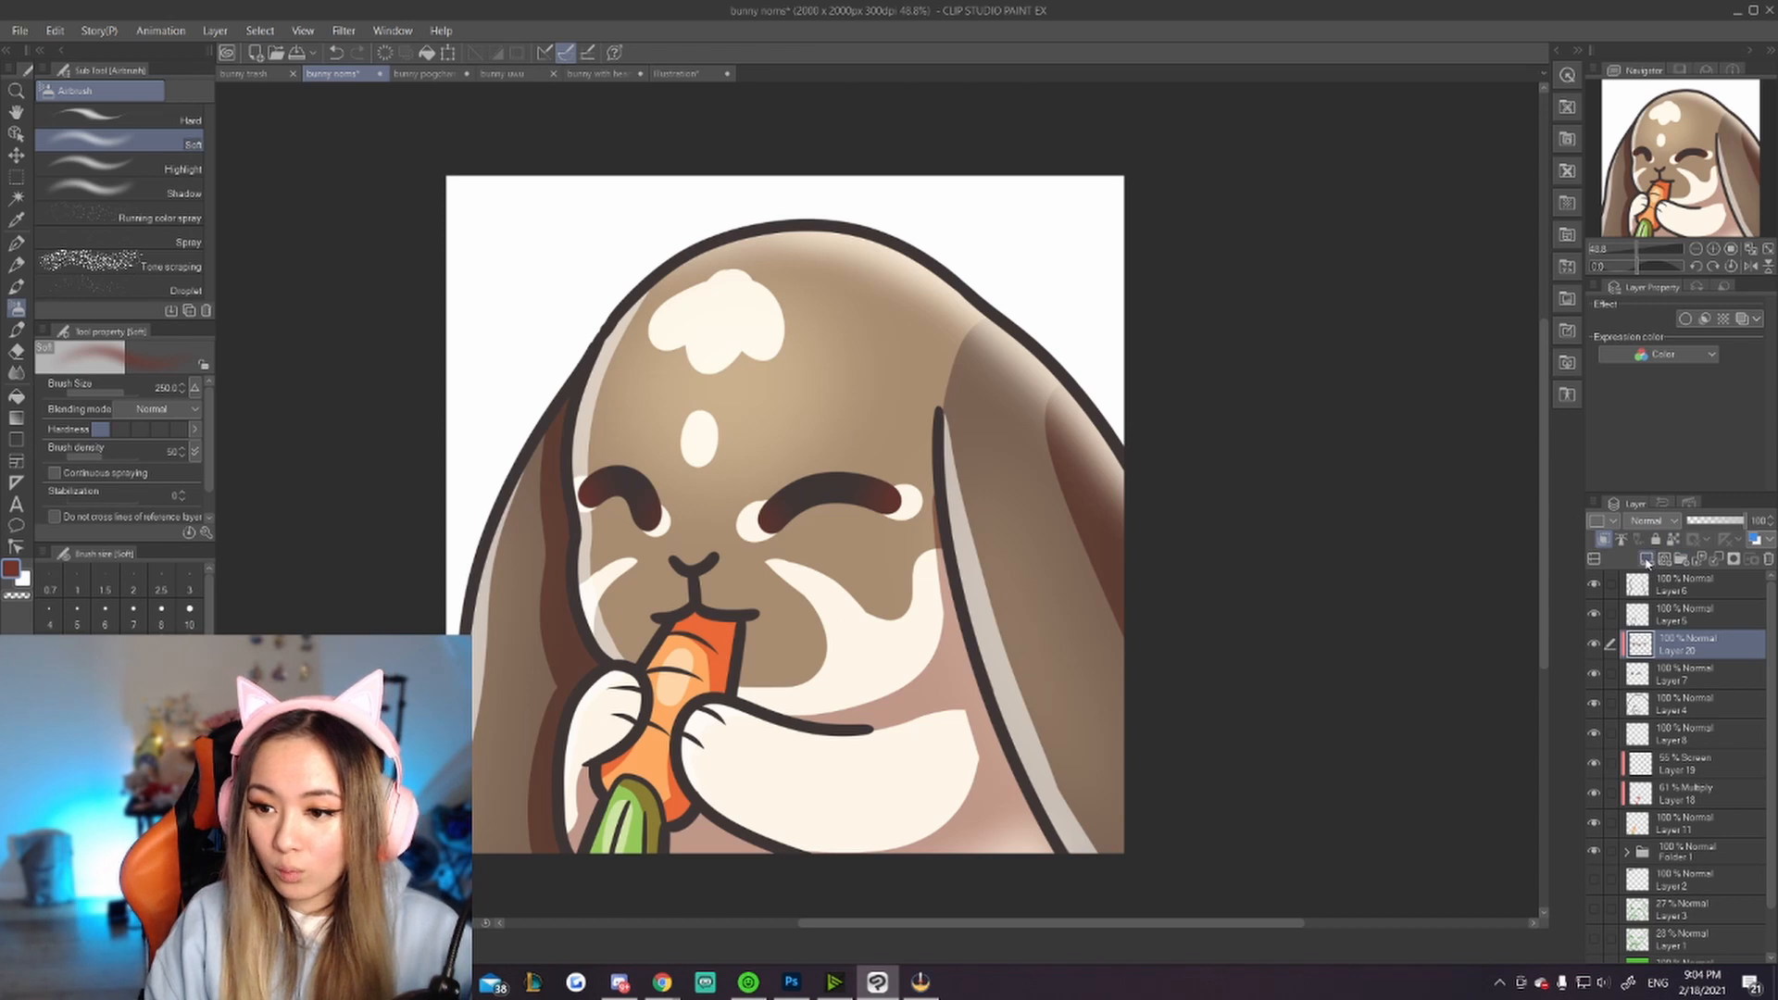
Step: Add another clipped layer and draw a thin pale highlight along the bunny's right eye with the G-pen
{"action": "left_click", "coordinate": [1604, 540]}
{"action": "left_click", "coordinate": [1603, 539]}
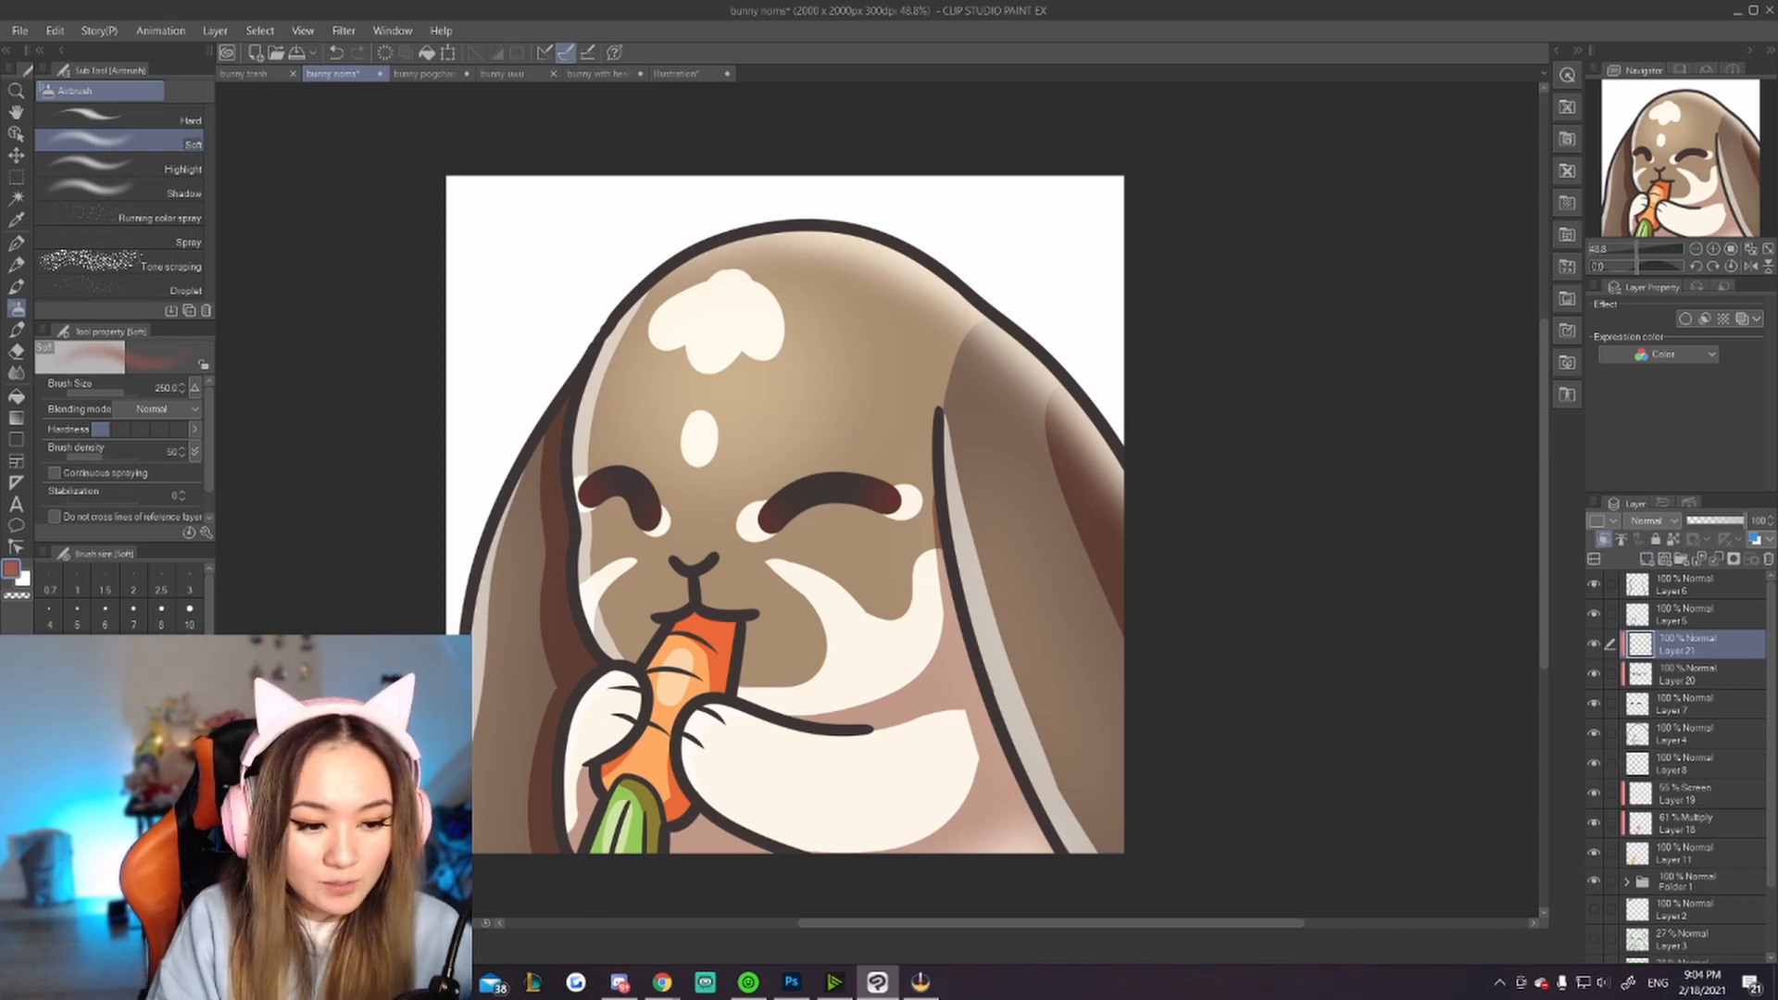
{"action": "left_click", "coordinate": [15, 243]}
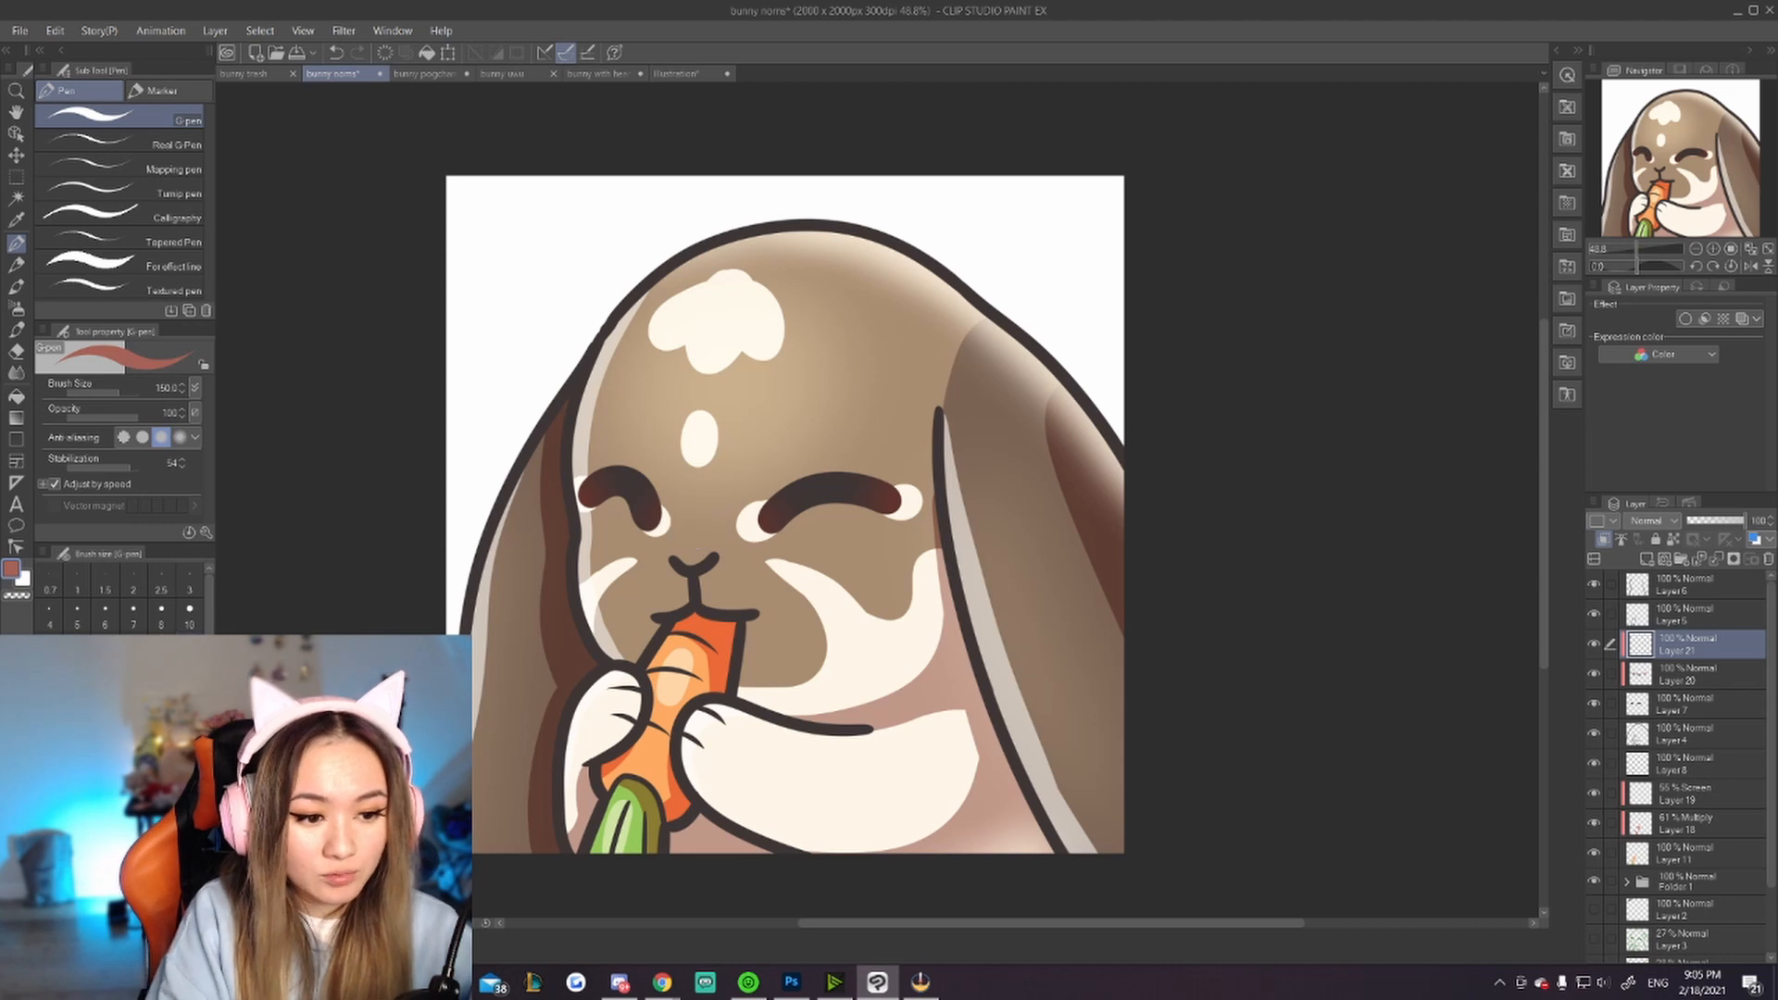
{"action": "mouse_move", "coordinate": [795, 507]}
{"action": "left_mouse_down"}
{"action": "mouse_move", "coordinate": [858, 504]}
{"action": "mouse_move", "coordinate": [797, 507]}
{"action": "mouse_move", "coordinate": [830, 481]}
{"action": "left_mouse_up"}
{"action": "key", "text": "ctrl+z"}
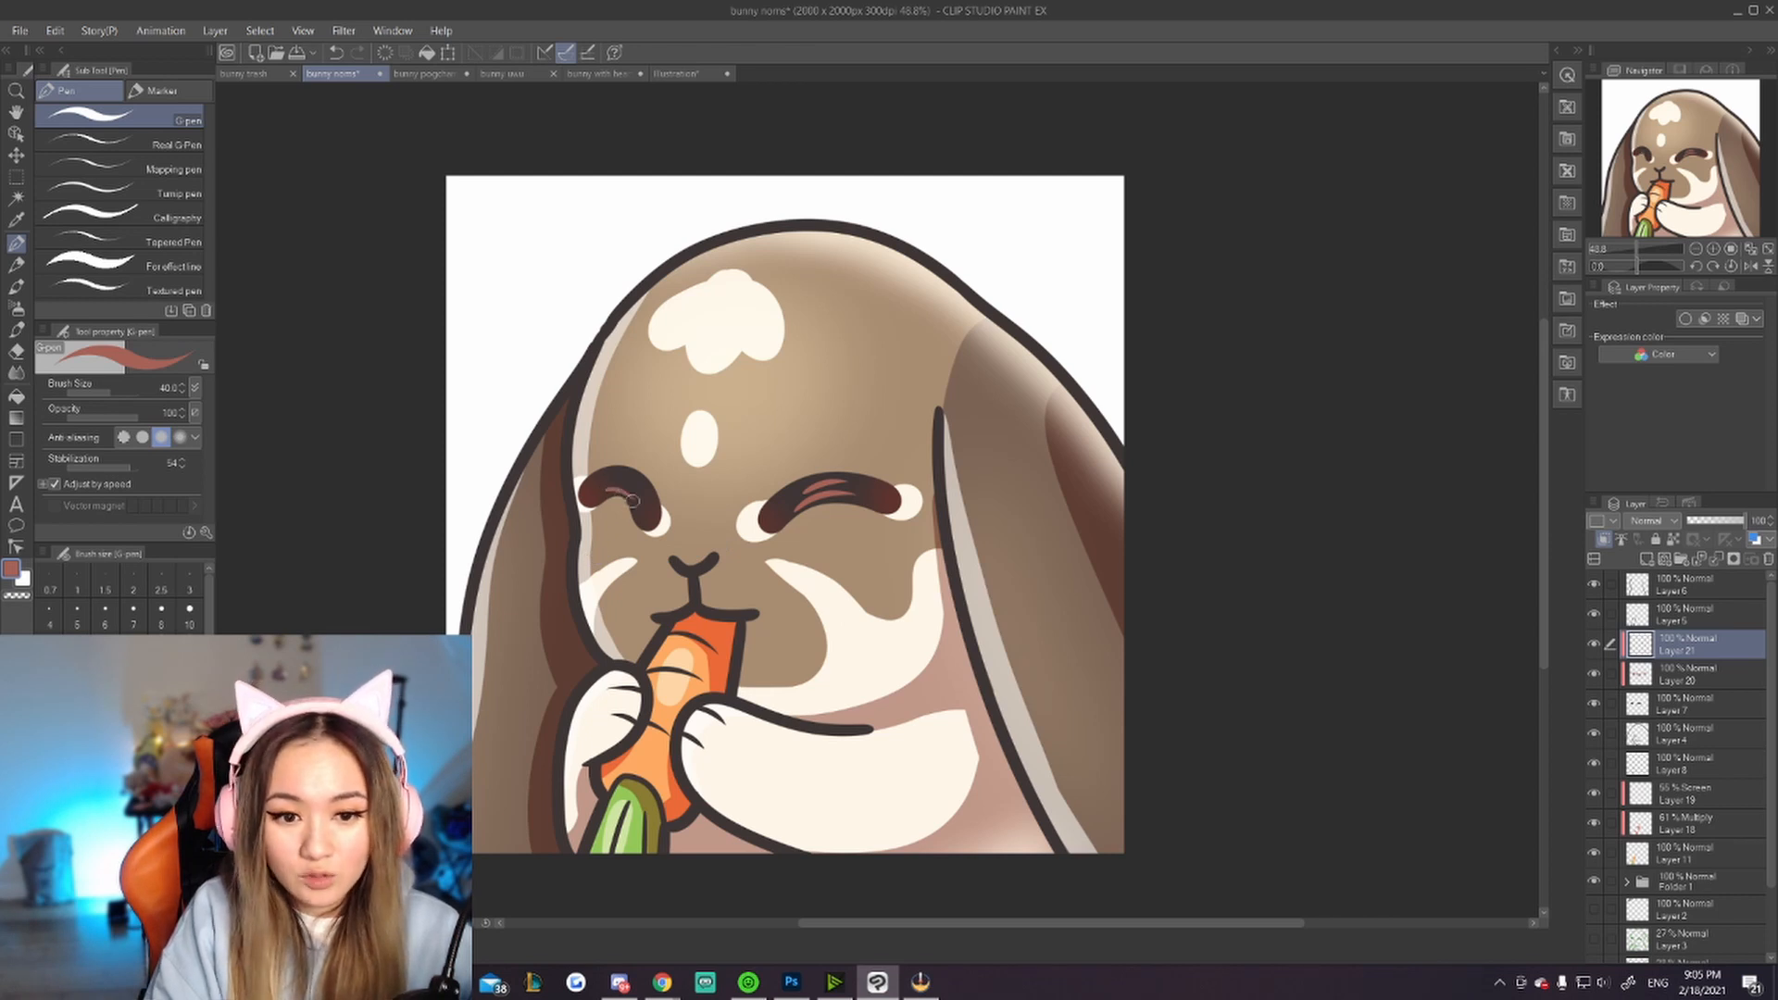
{"action": "key", "text": "ctrl+z"}
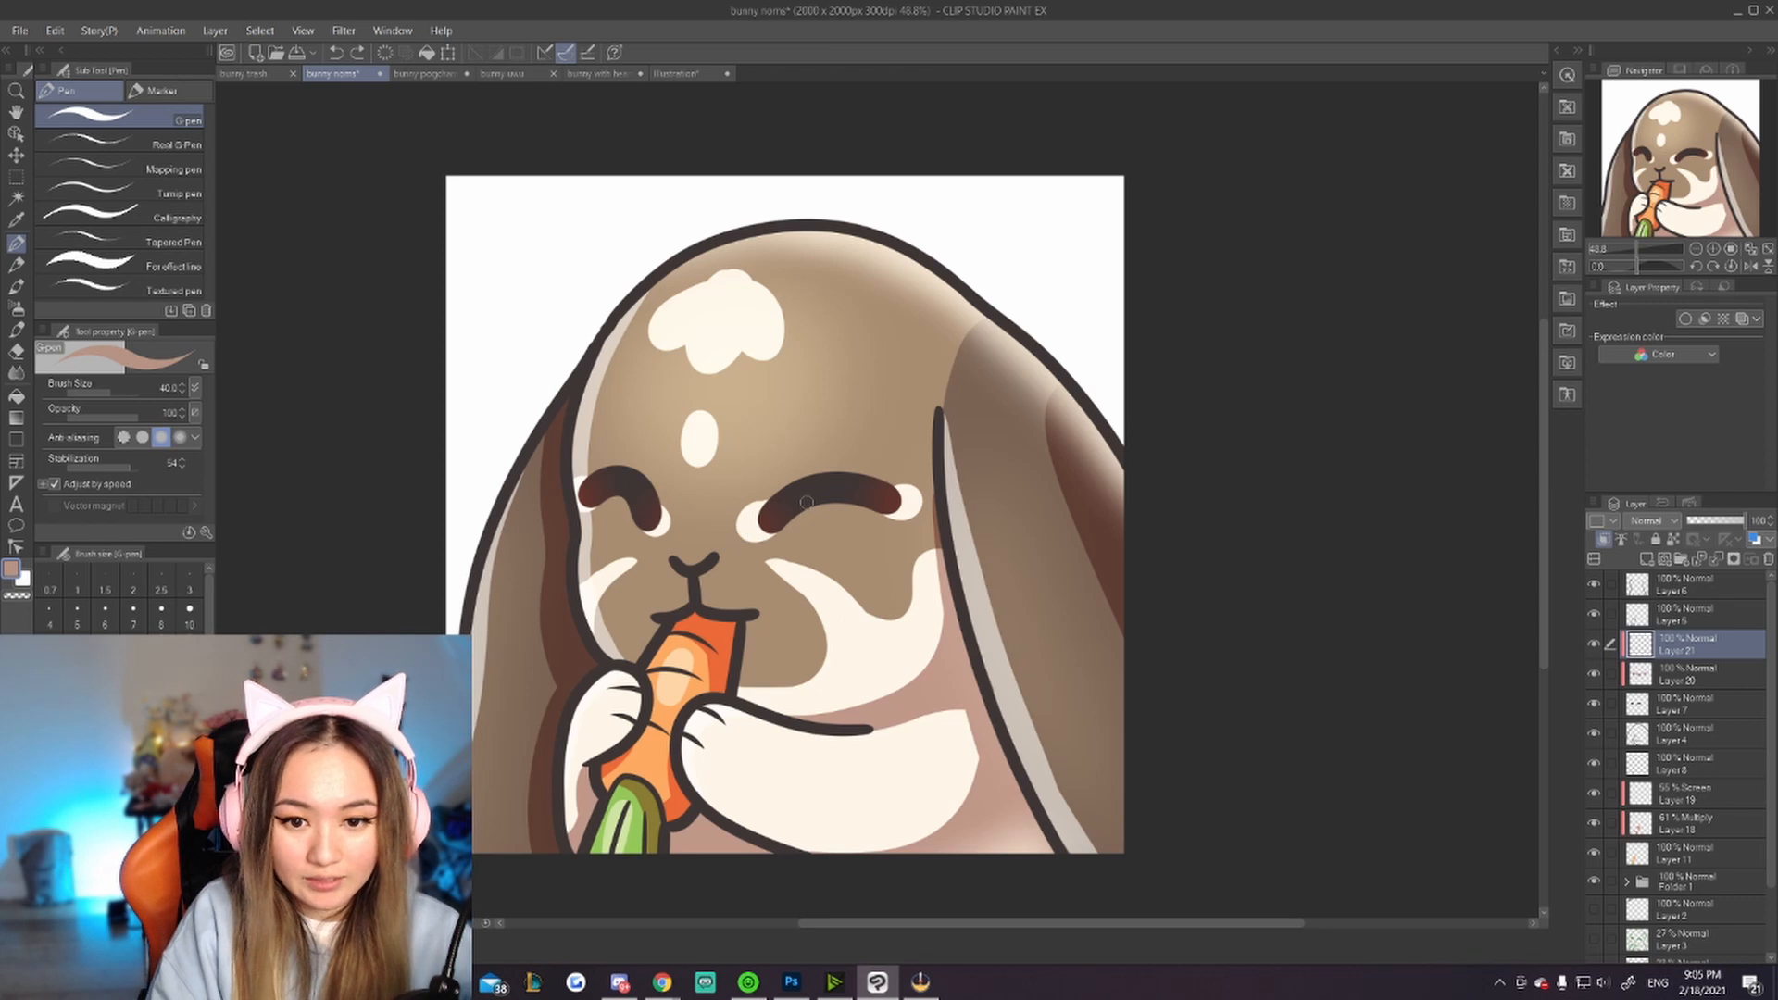
{"action": "mouse_move", "coordinate": [806, 502]}
{"action": "left_mouse_down"}
{"action": "mouse_move", "coordinate": [858, 499]}
{"action": "mouse_move", "coordinate": [840, 485]}
{"action": "left_mouse_up"}
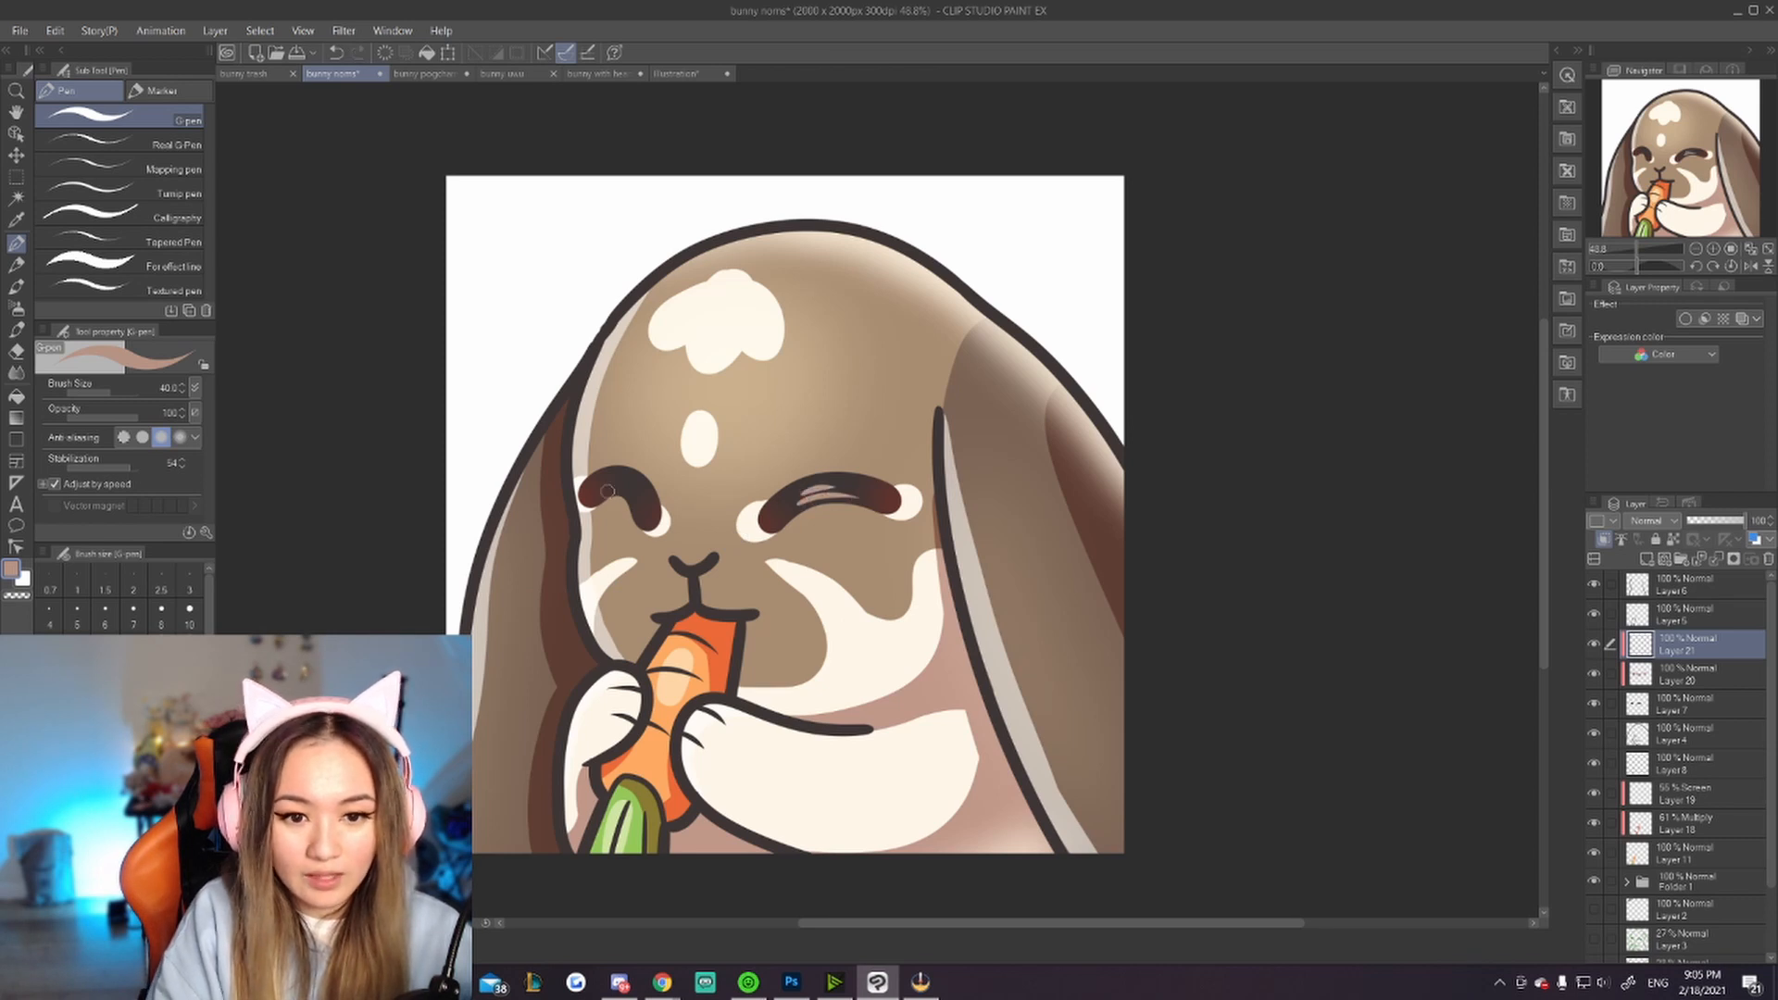
{"action": "left_click_drag", "start_coordinate": [607, 492], "coordinate": [631, 497]}
{"action": "key", "text": "ctrl+z"}
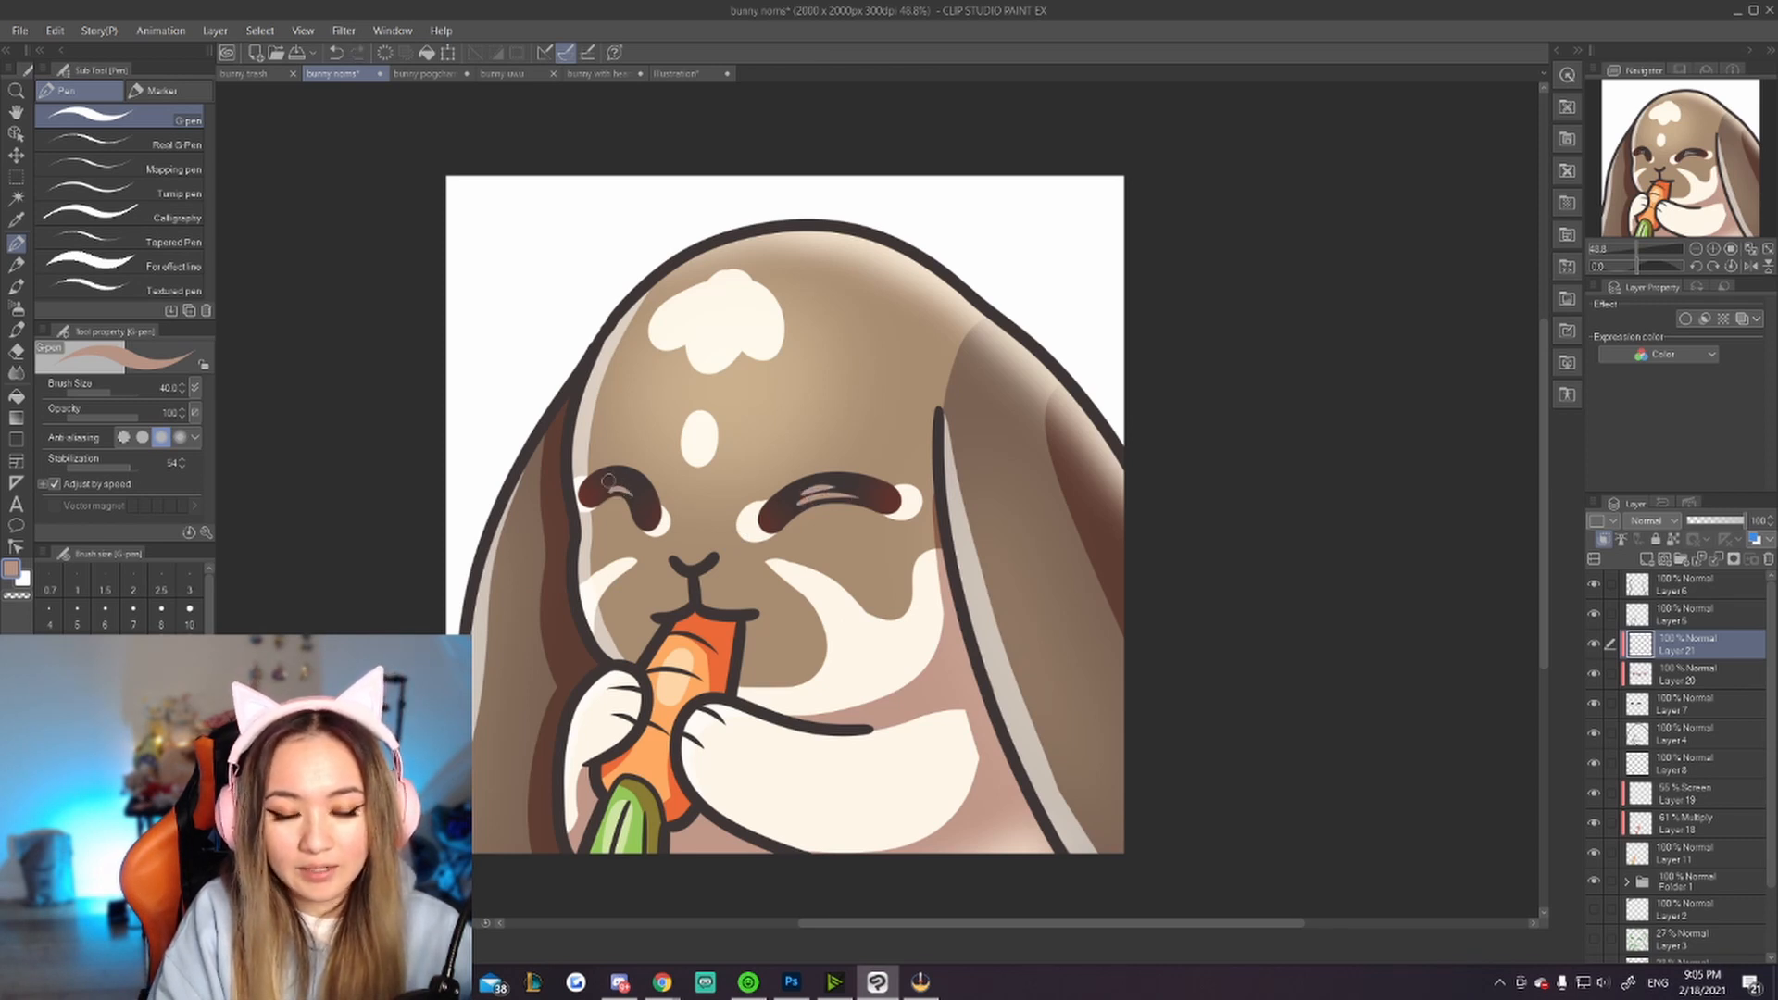
Step: Hide the paper layer so the canvas background becomes transparent
{"action": "scroll", "coordinate": [826, 546], "scroll_direction": "down", "scroll_amount": 6}
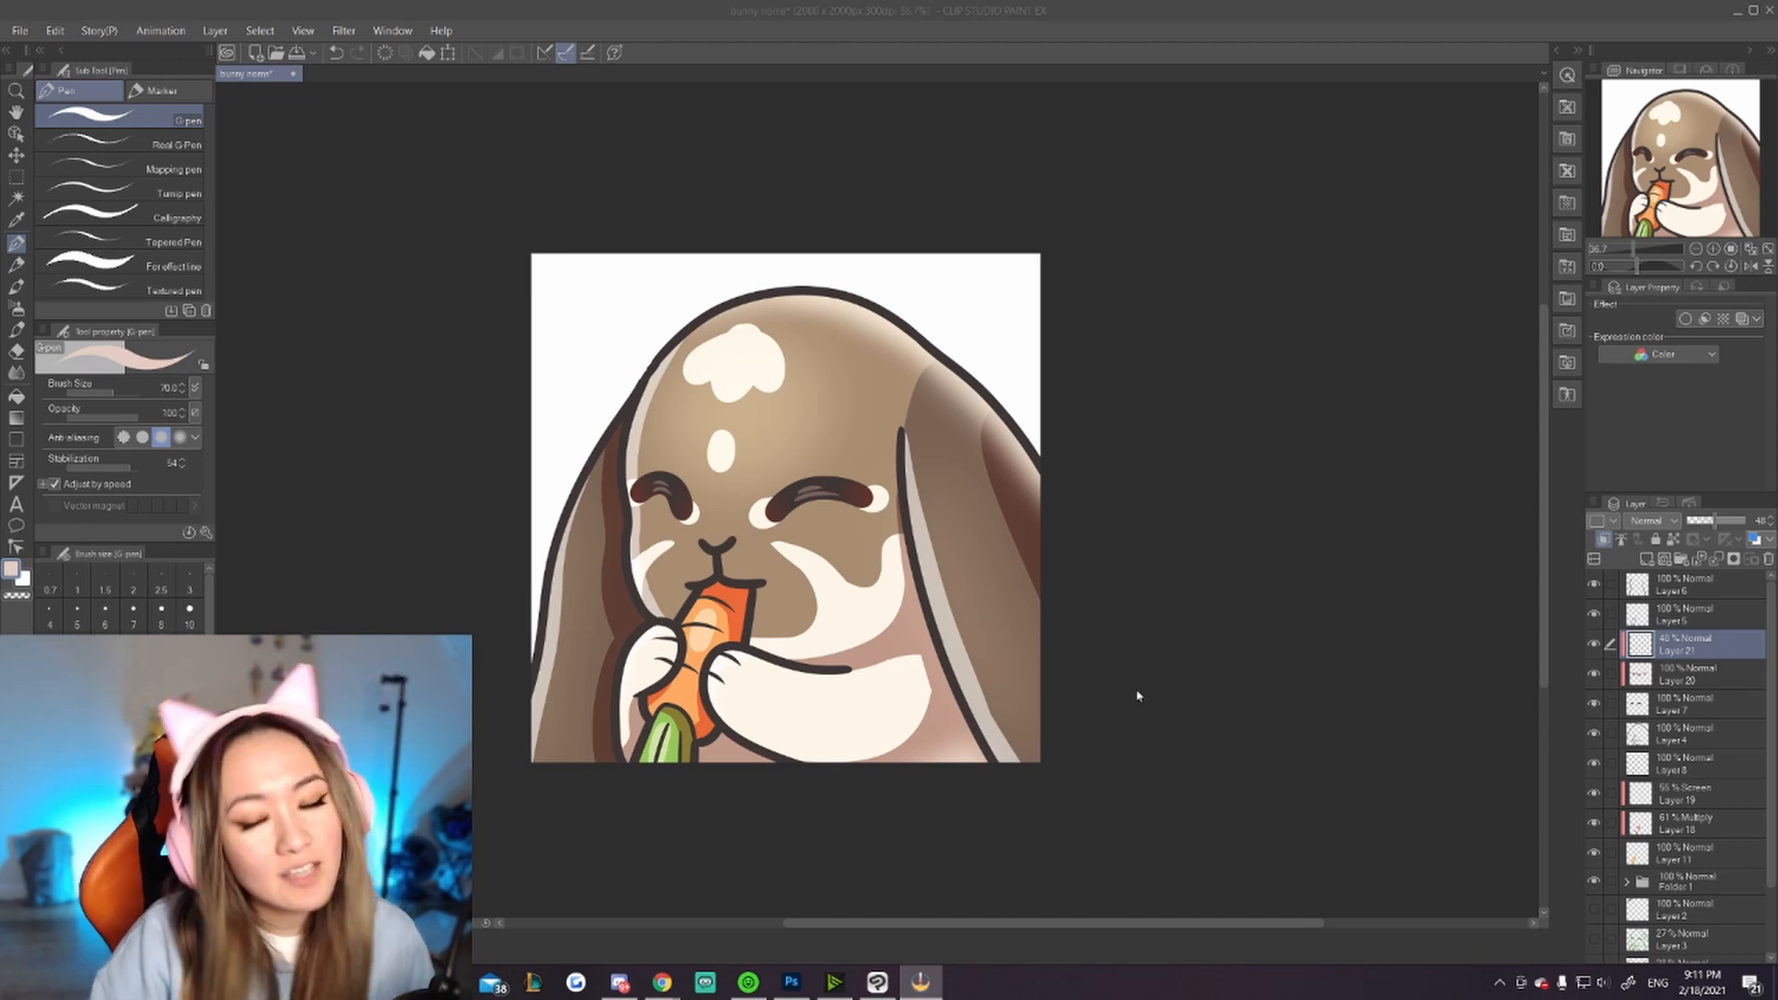
{"action": "scroll", "coordinate": [1683, 761], "scroll_direction": "down", "scroll_amount": 3}
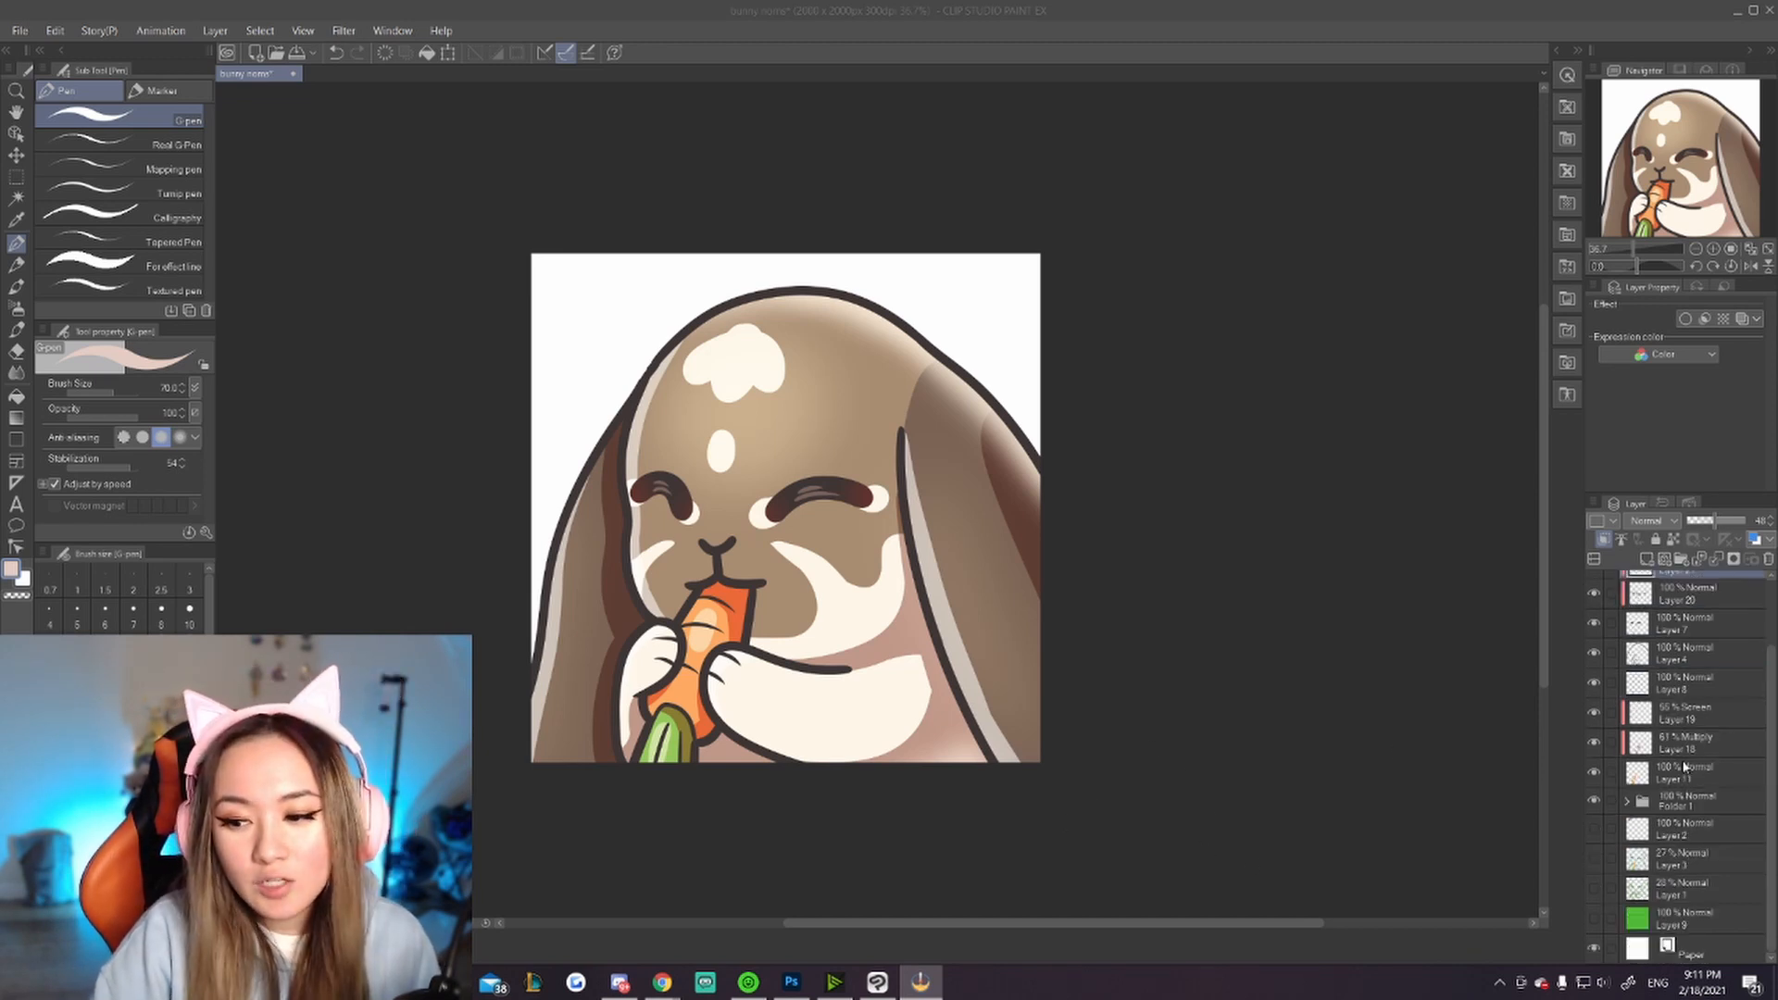
{"action": "left_click", "coordinate": [1594, 949]}
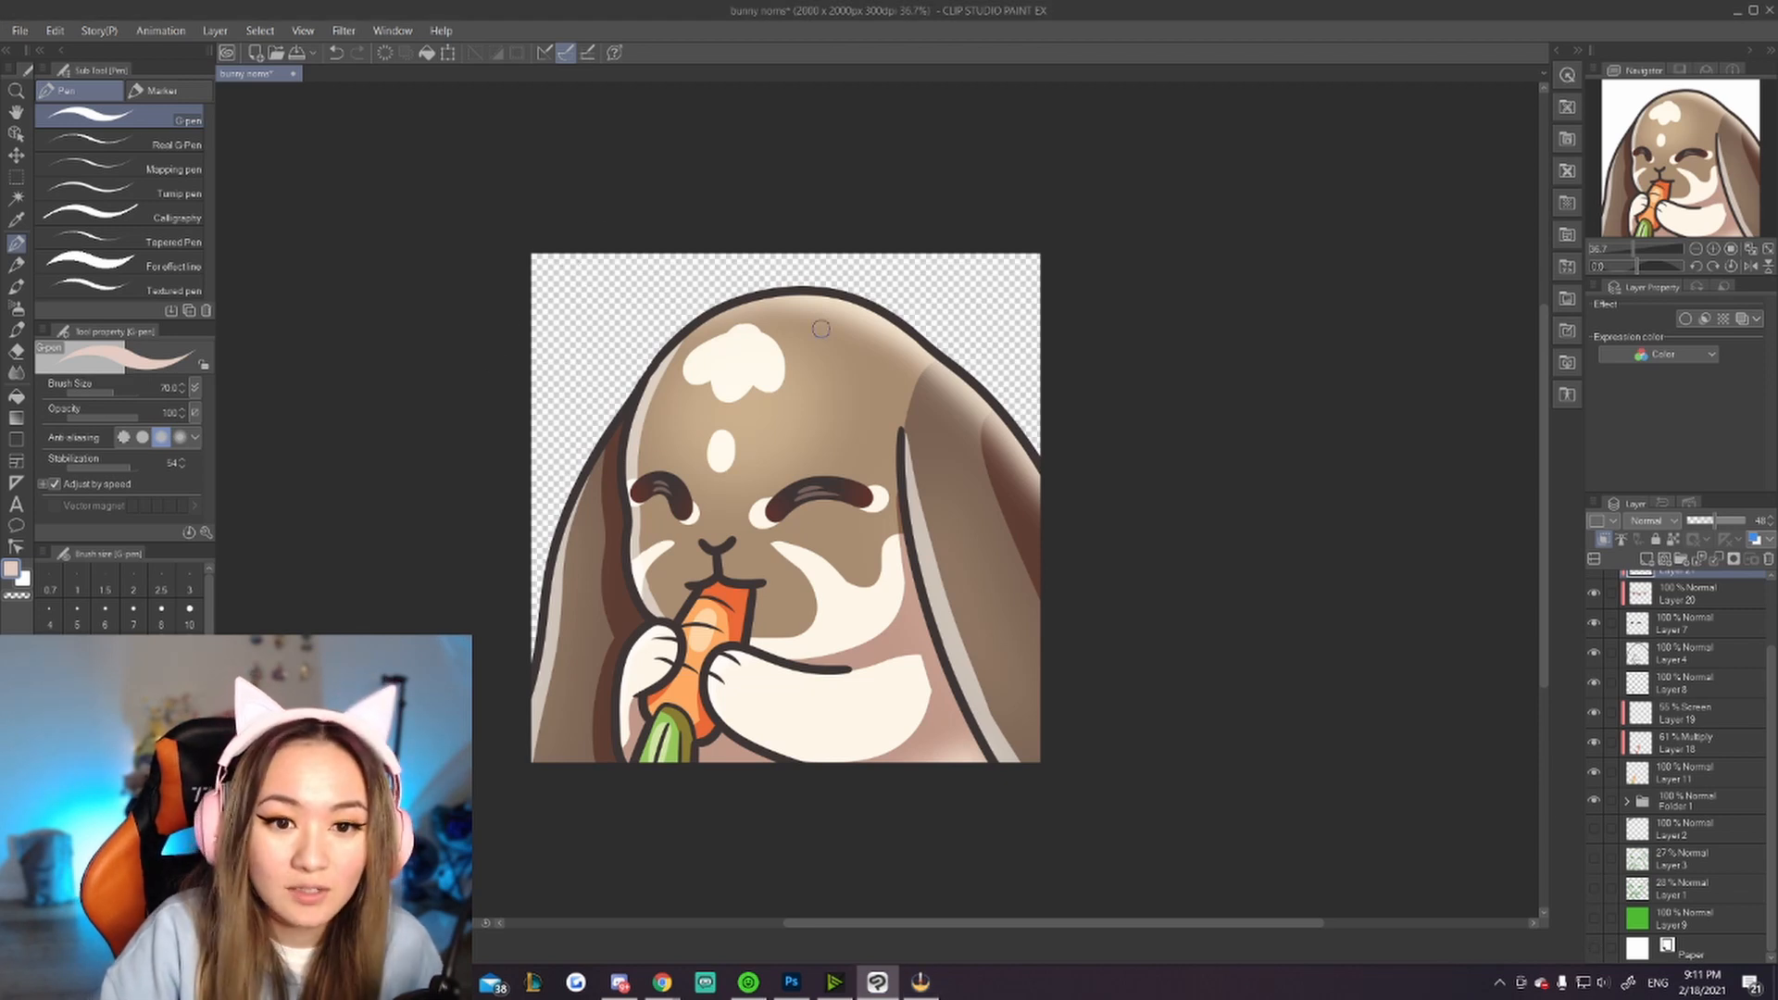
Step: Export the canvas as a single-layer PNG named bunny noms at 100% scale
{"action": "left_click", "coordinate": [22, 31]}
{"action": "mouse_move", "coordinate": [139, 238]}
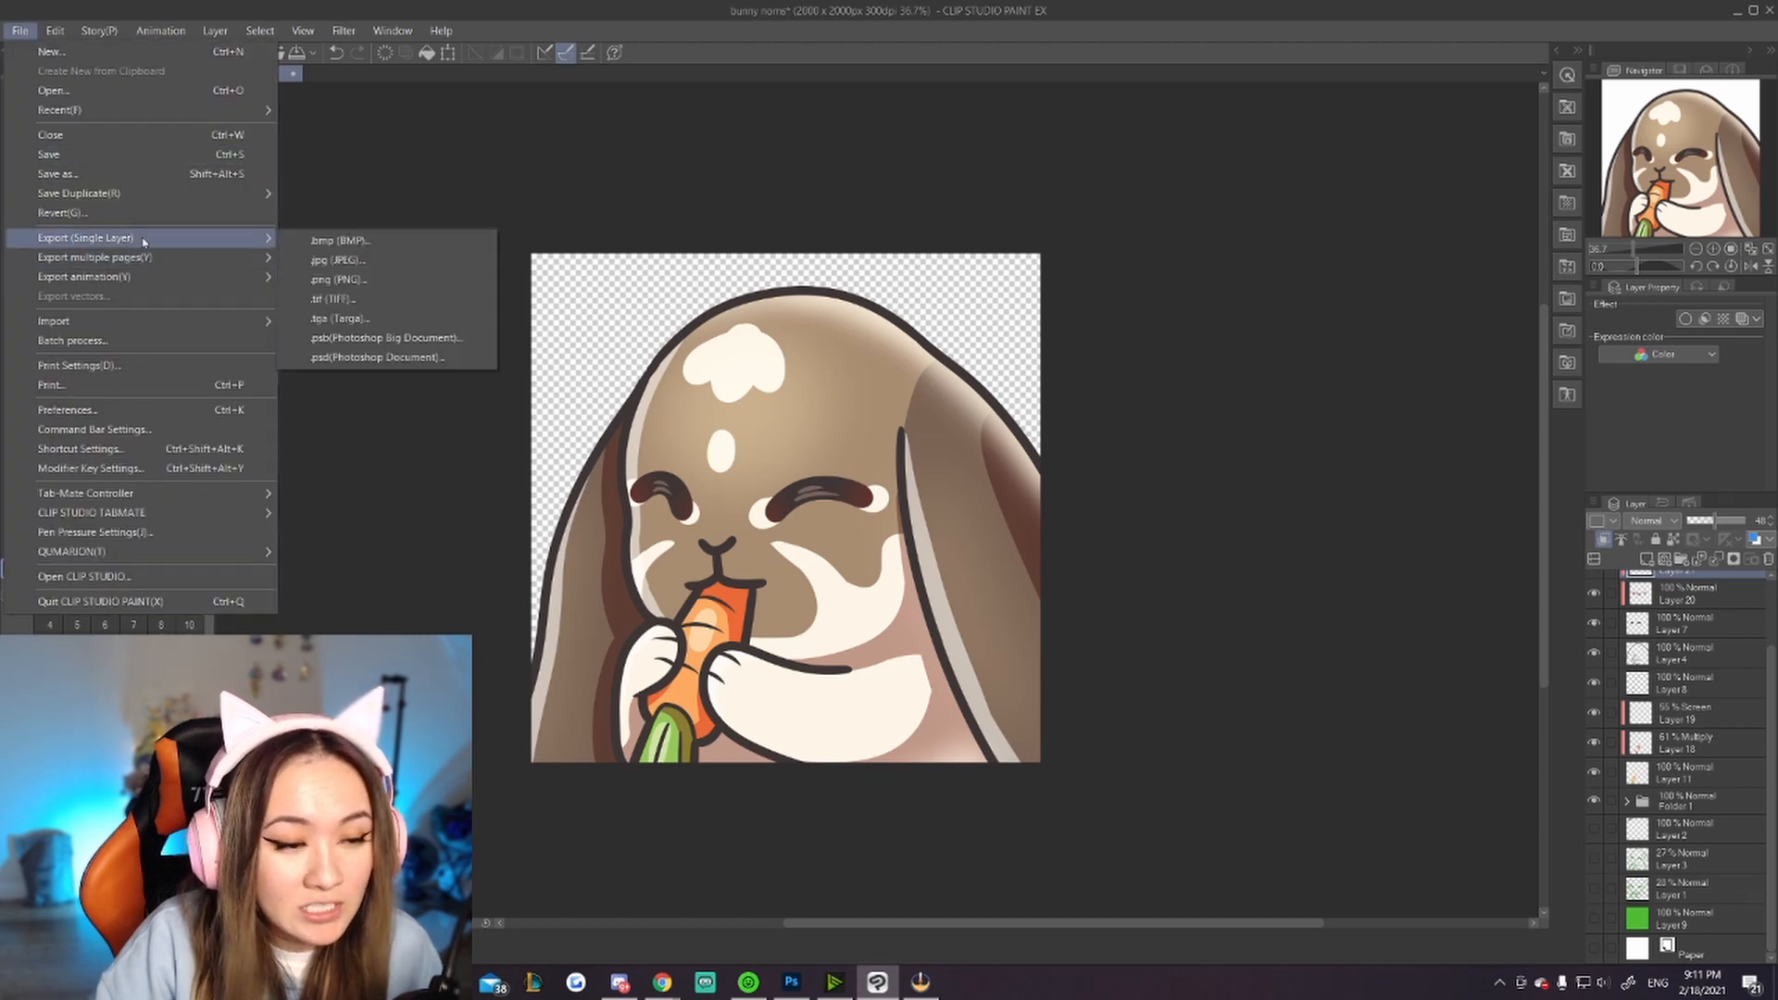
{"action": "left_click", "coordinate": [339, 279]}
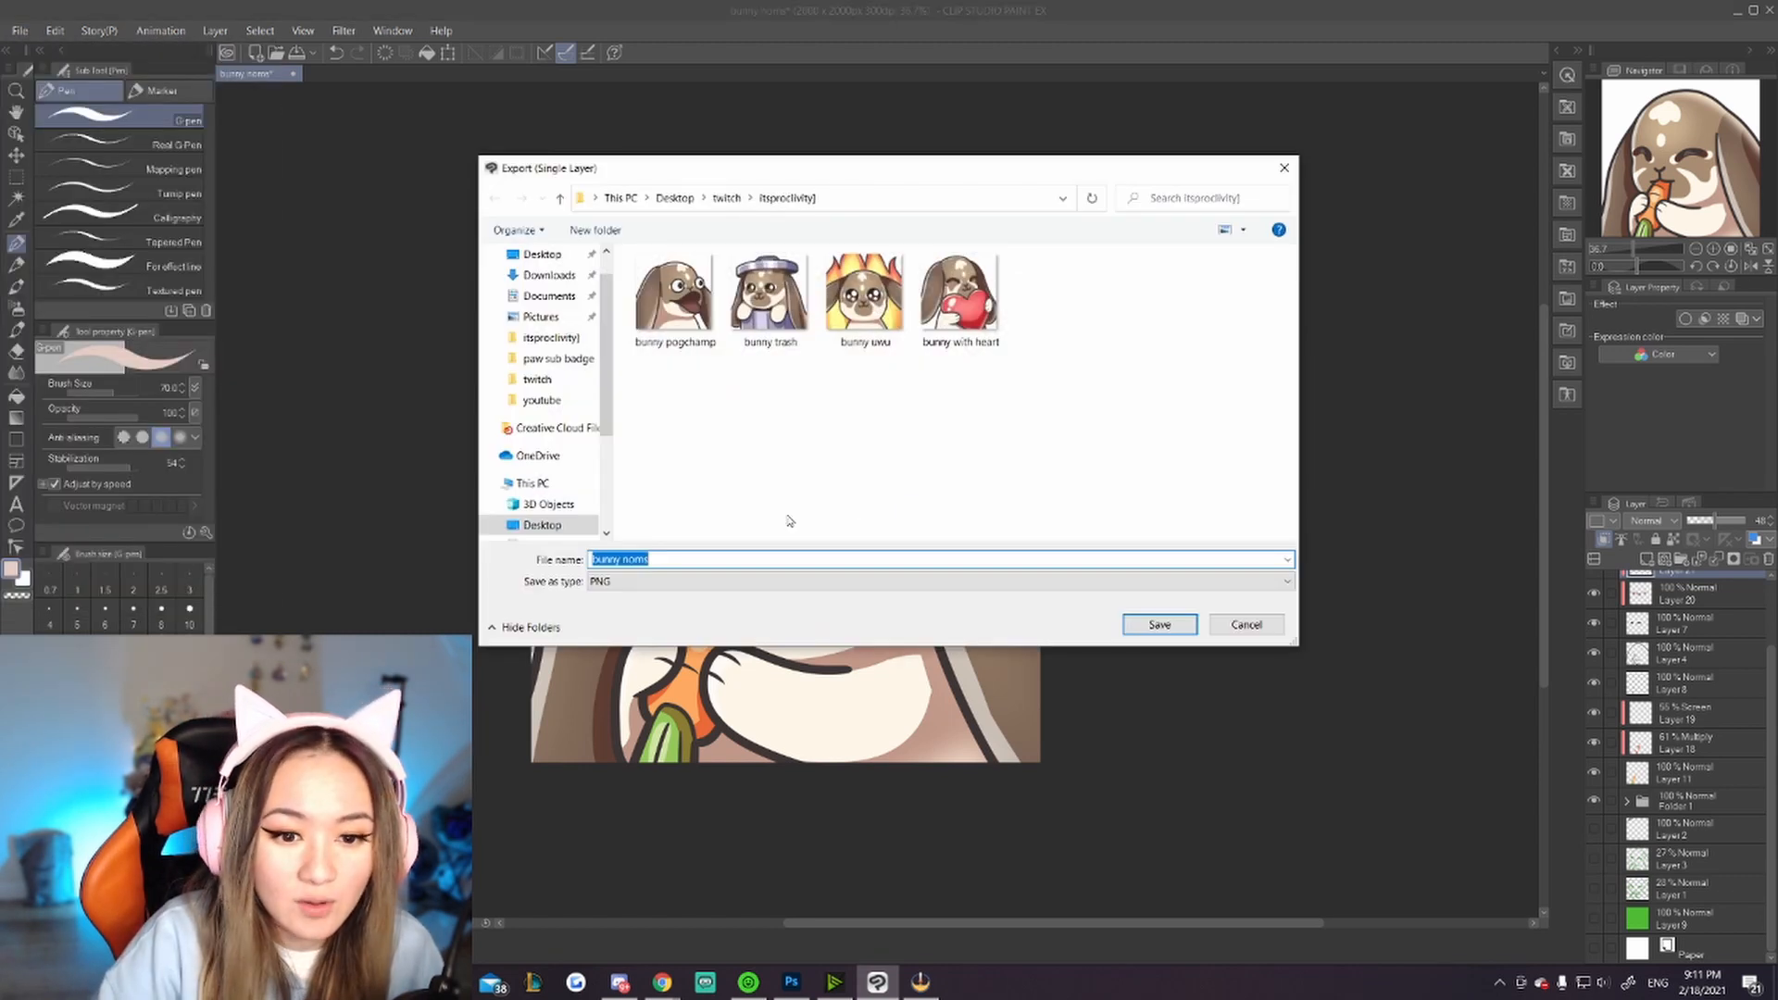
{"action": "left_click", "coordinate": [1153, 624]}
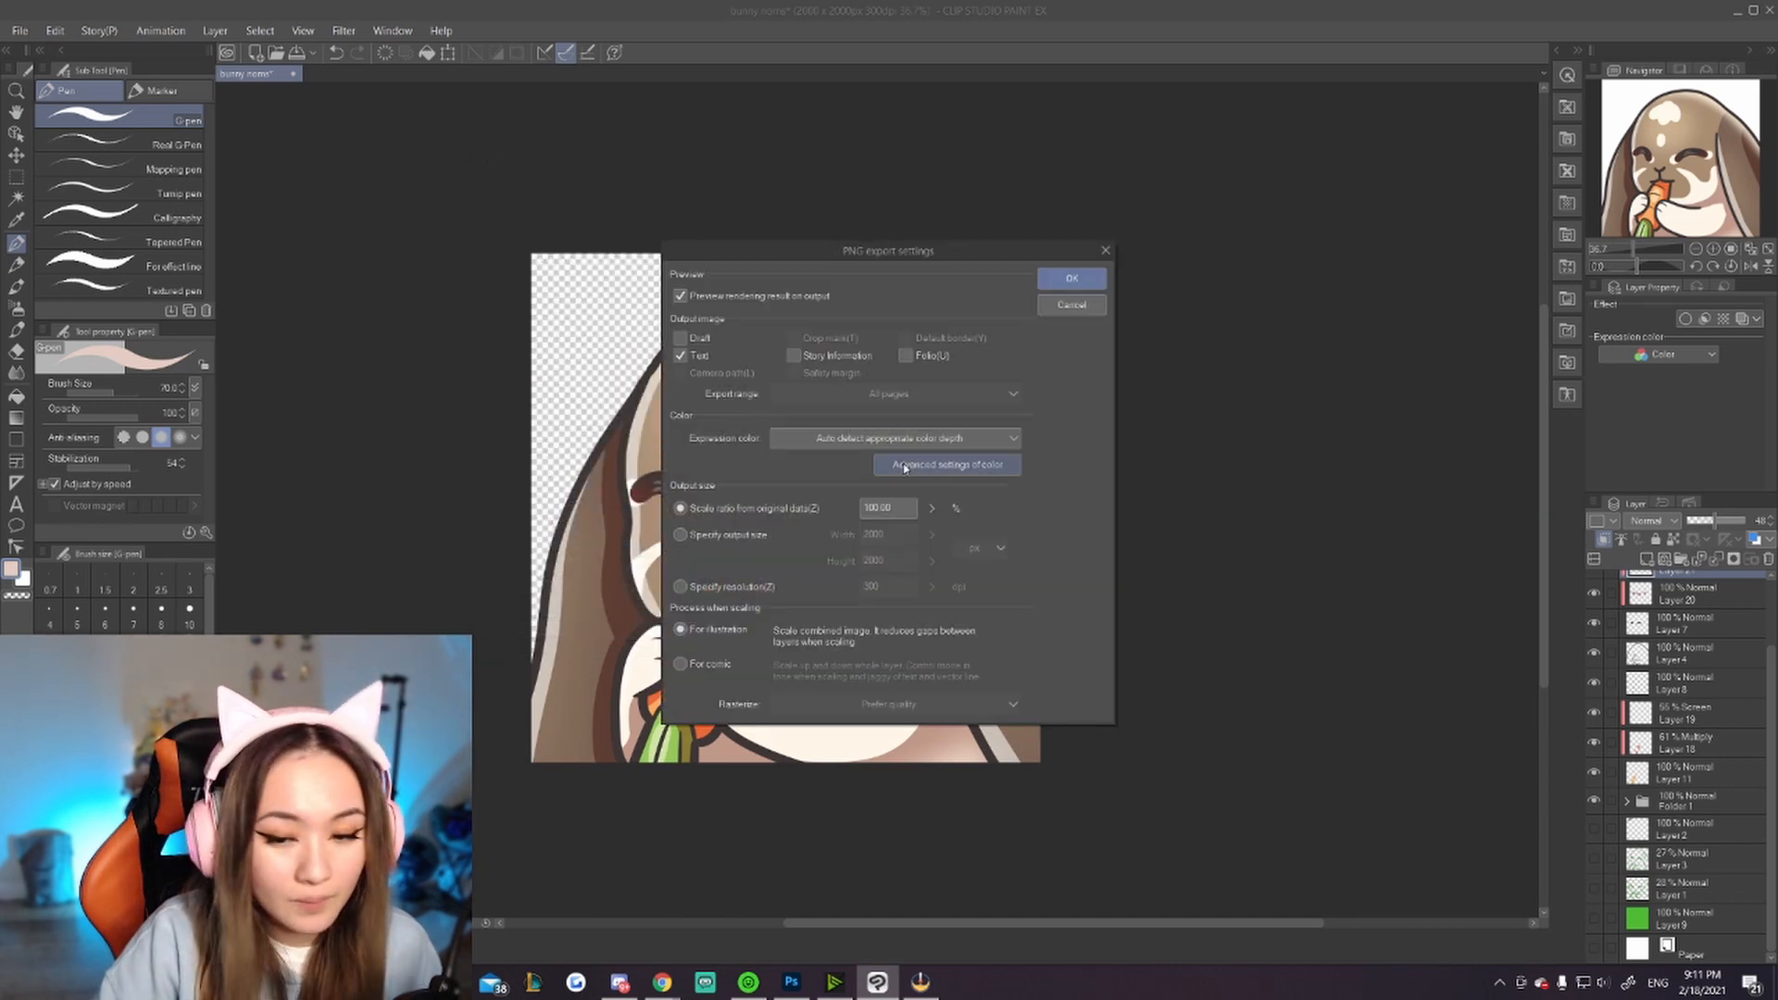
{"action": "left_click", "coordinate": [1070, 278]}
{"action": "left_click", "coordinate": [1061, 336]}
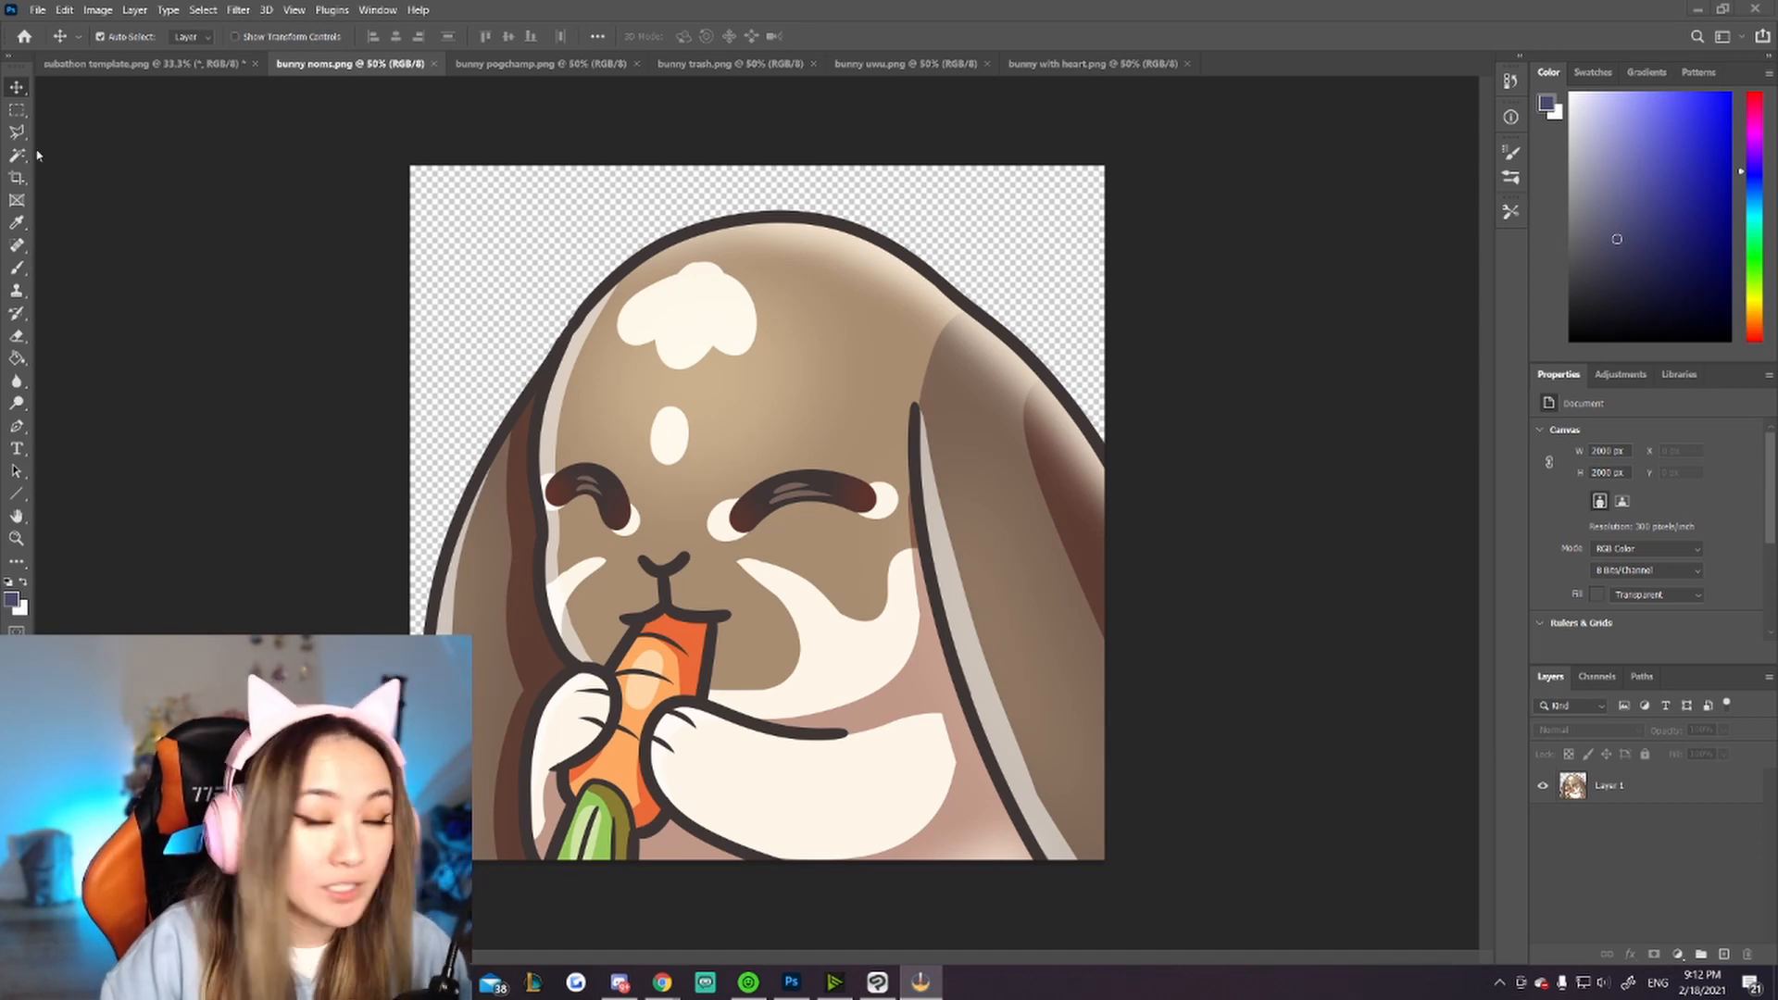
Step: Switch to Photoshop, select the transparent area around the bunny with the Magic Wand, and invert the selection
{"action": "left_click", "coordinate": [15, 162]}
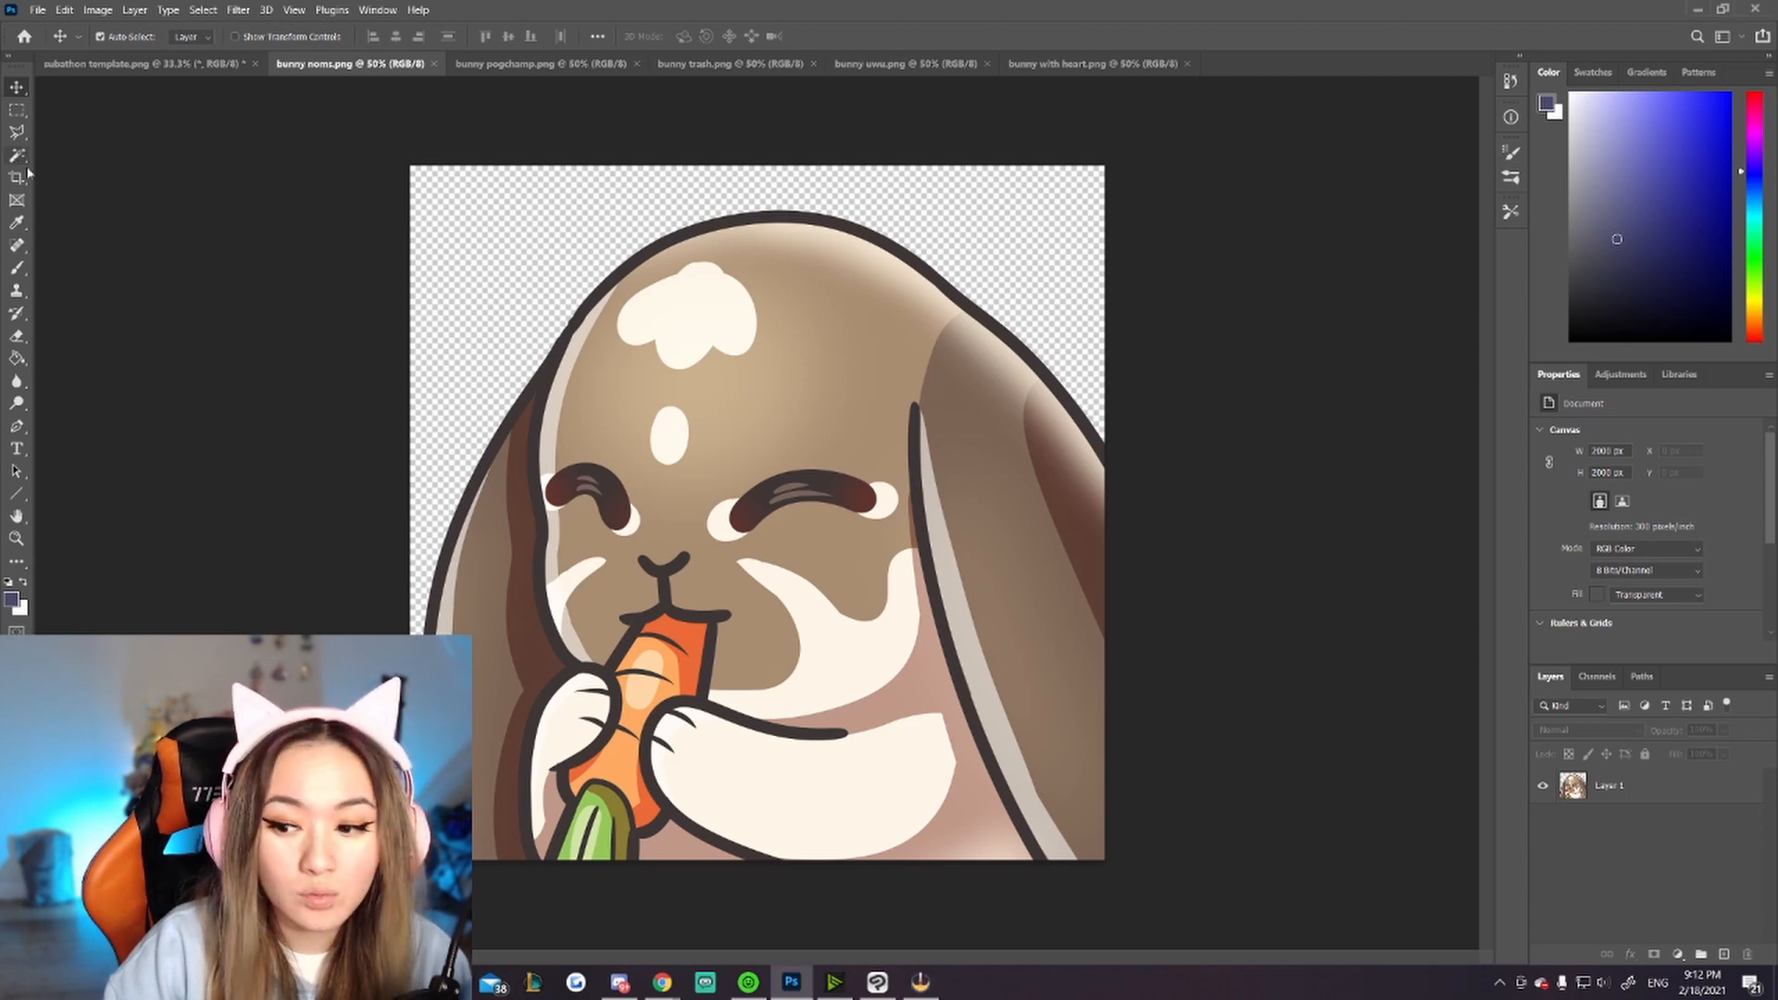
{"action": "left_click", "coordinate": [27, 157]}
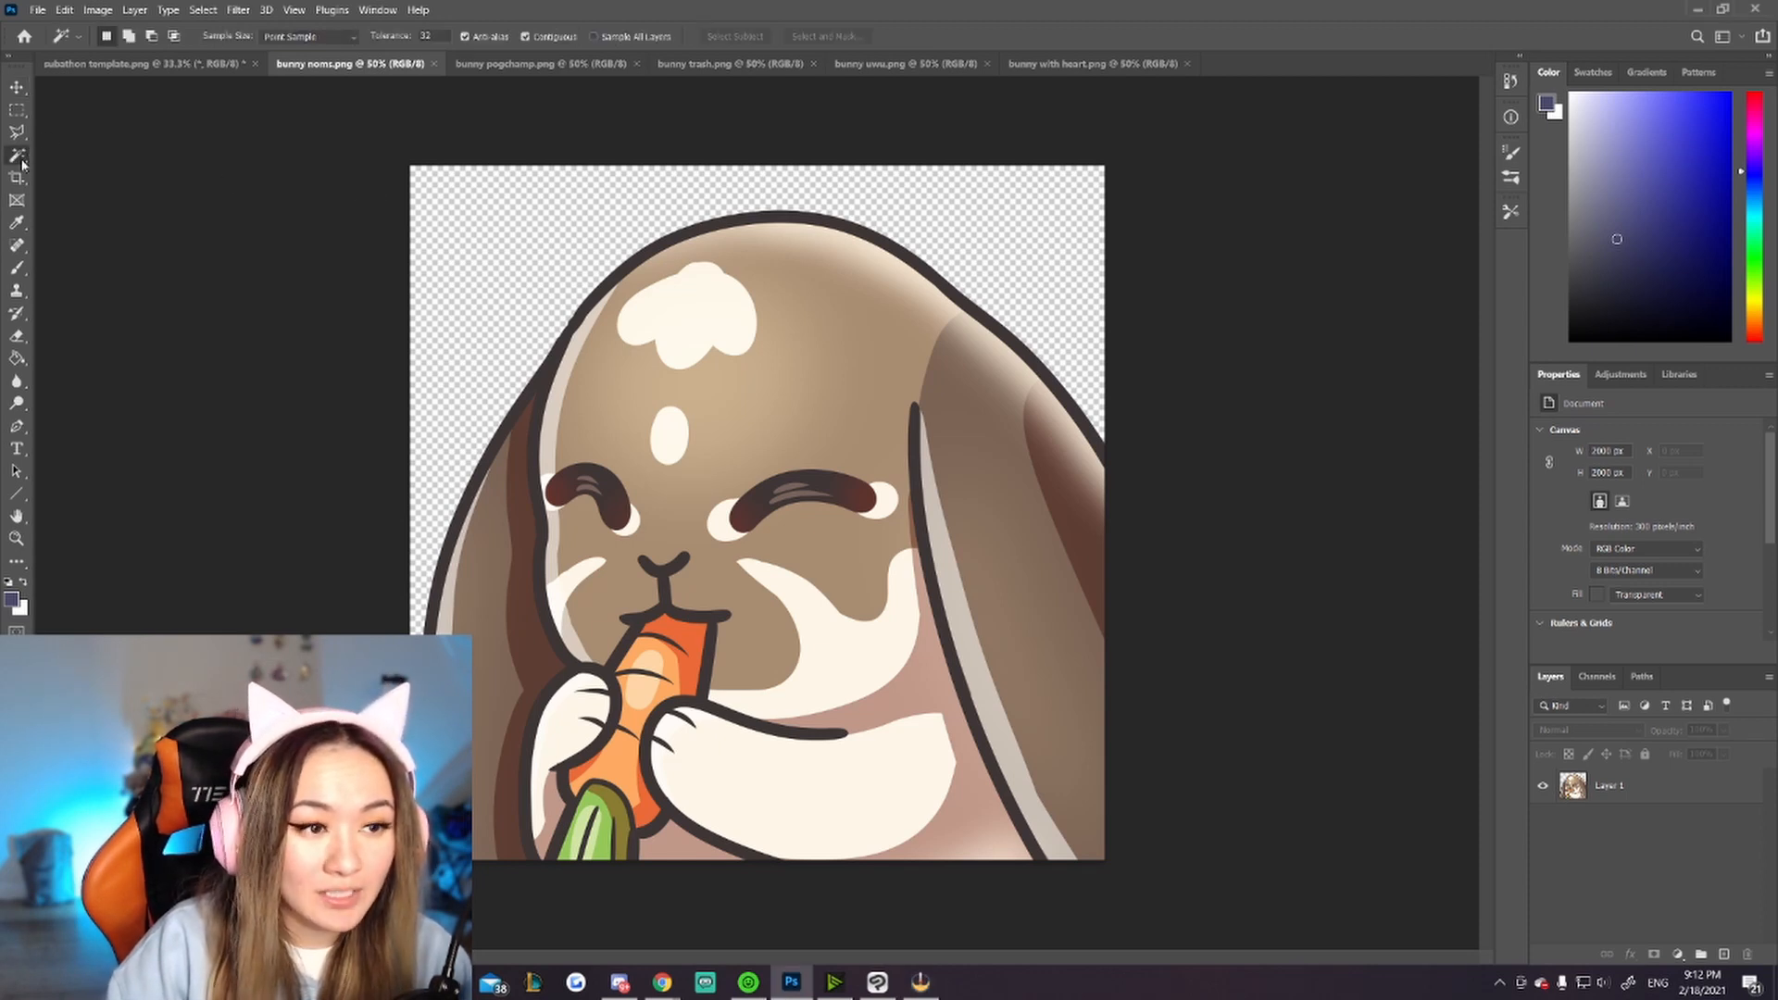
{"action": "left_click", "coordinate": [1630, 792]}
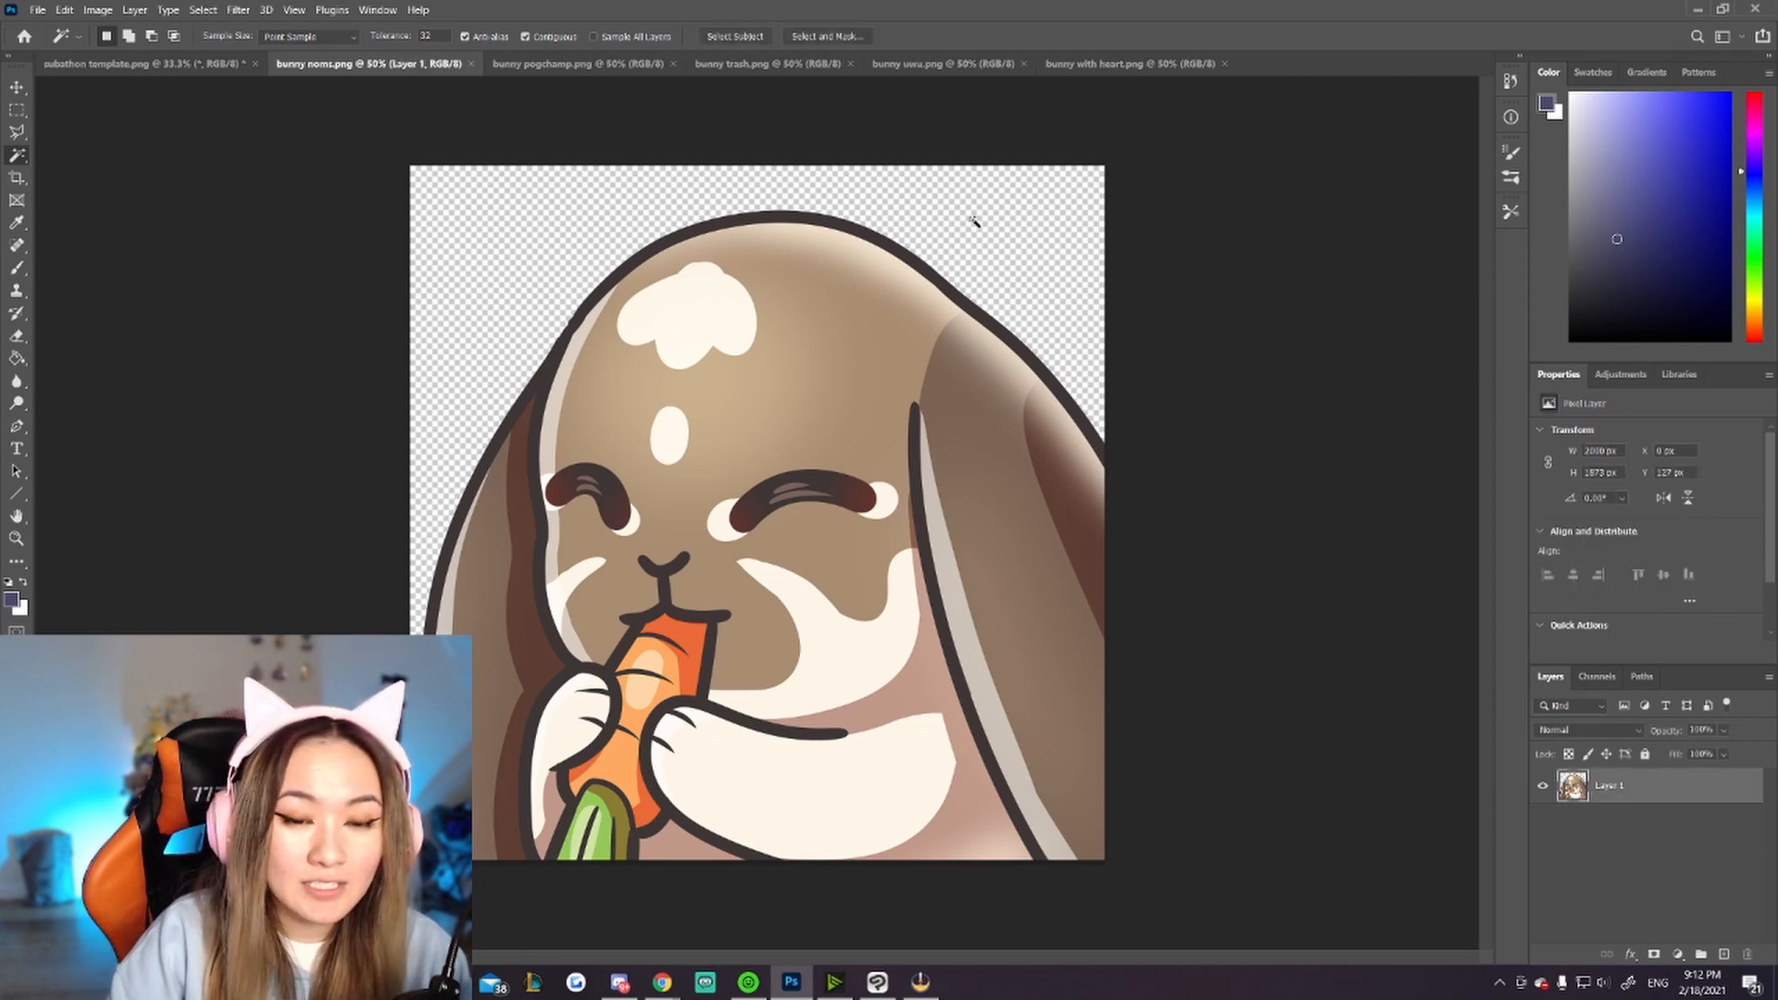
{"action": "left_click", "coordinate": [501, 241]}
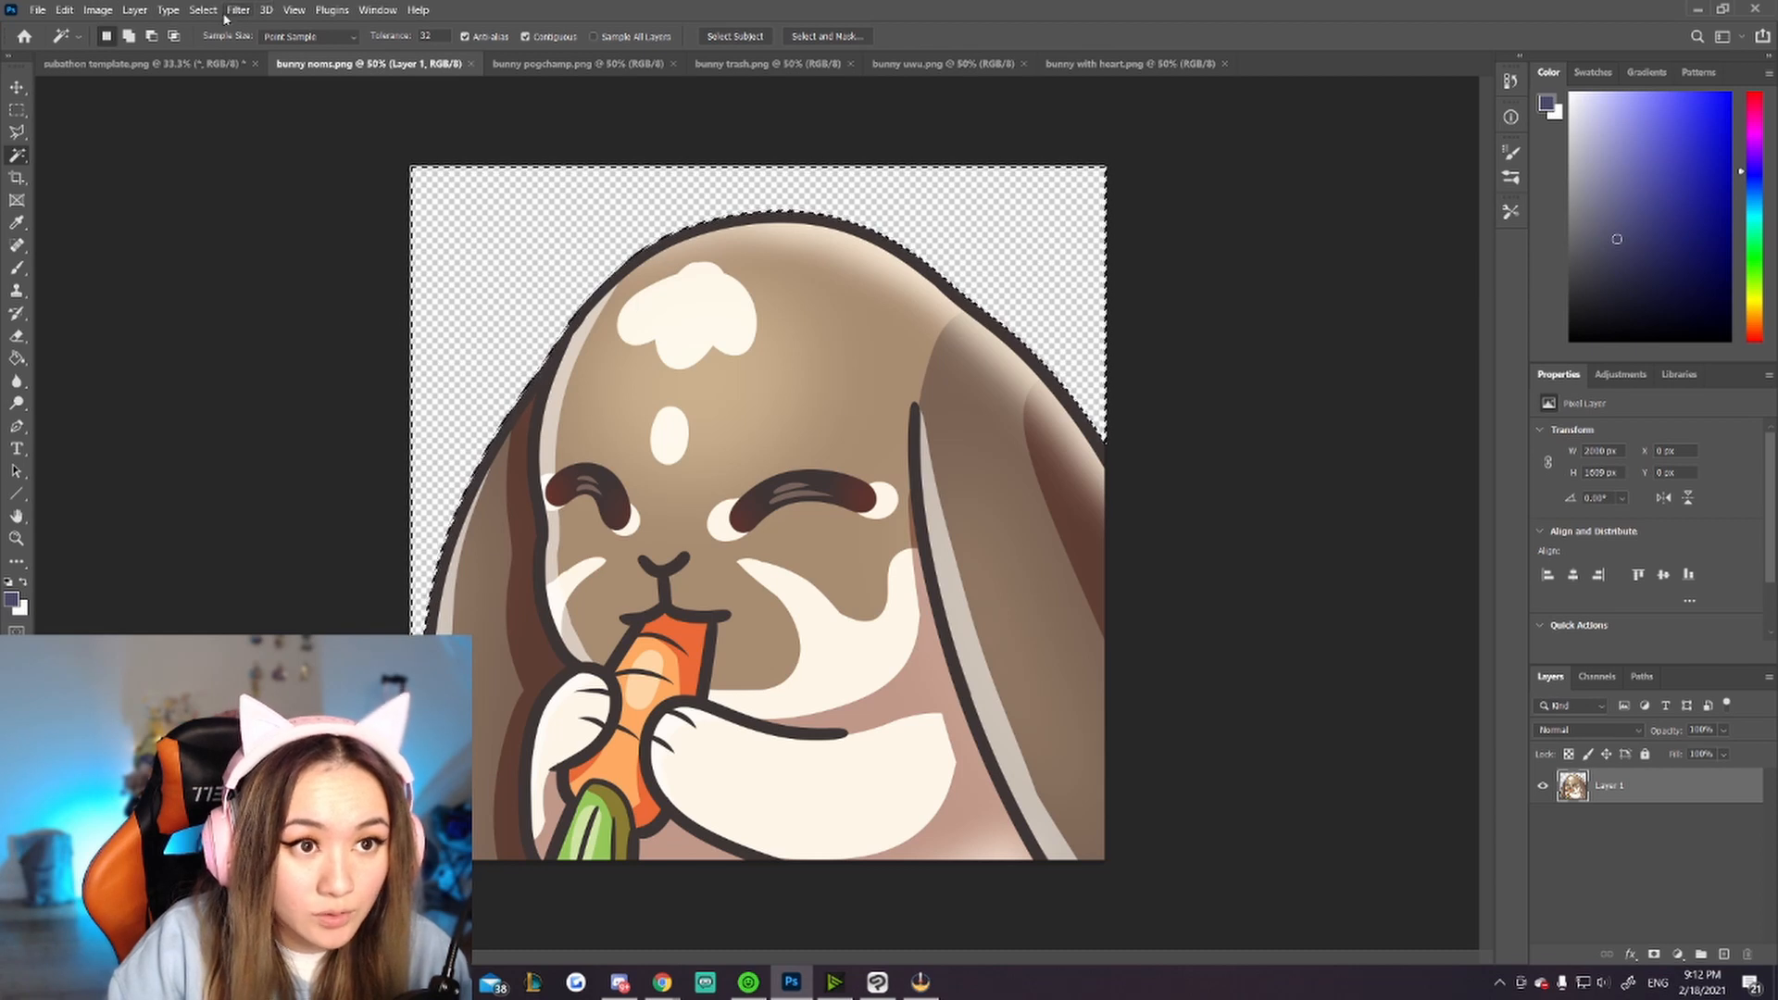
{"action": "left_click", "coordinate": [192, 11]}
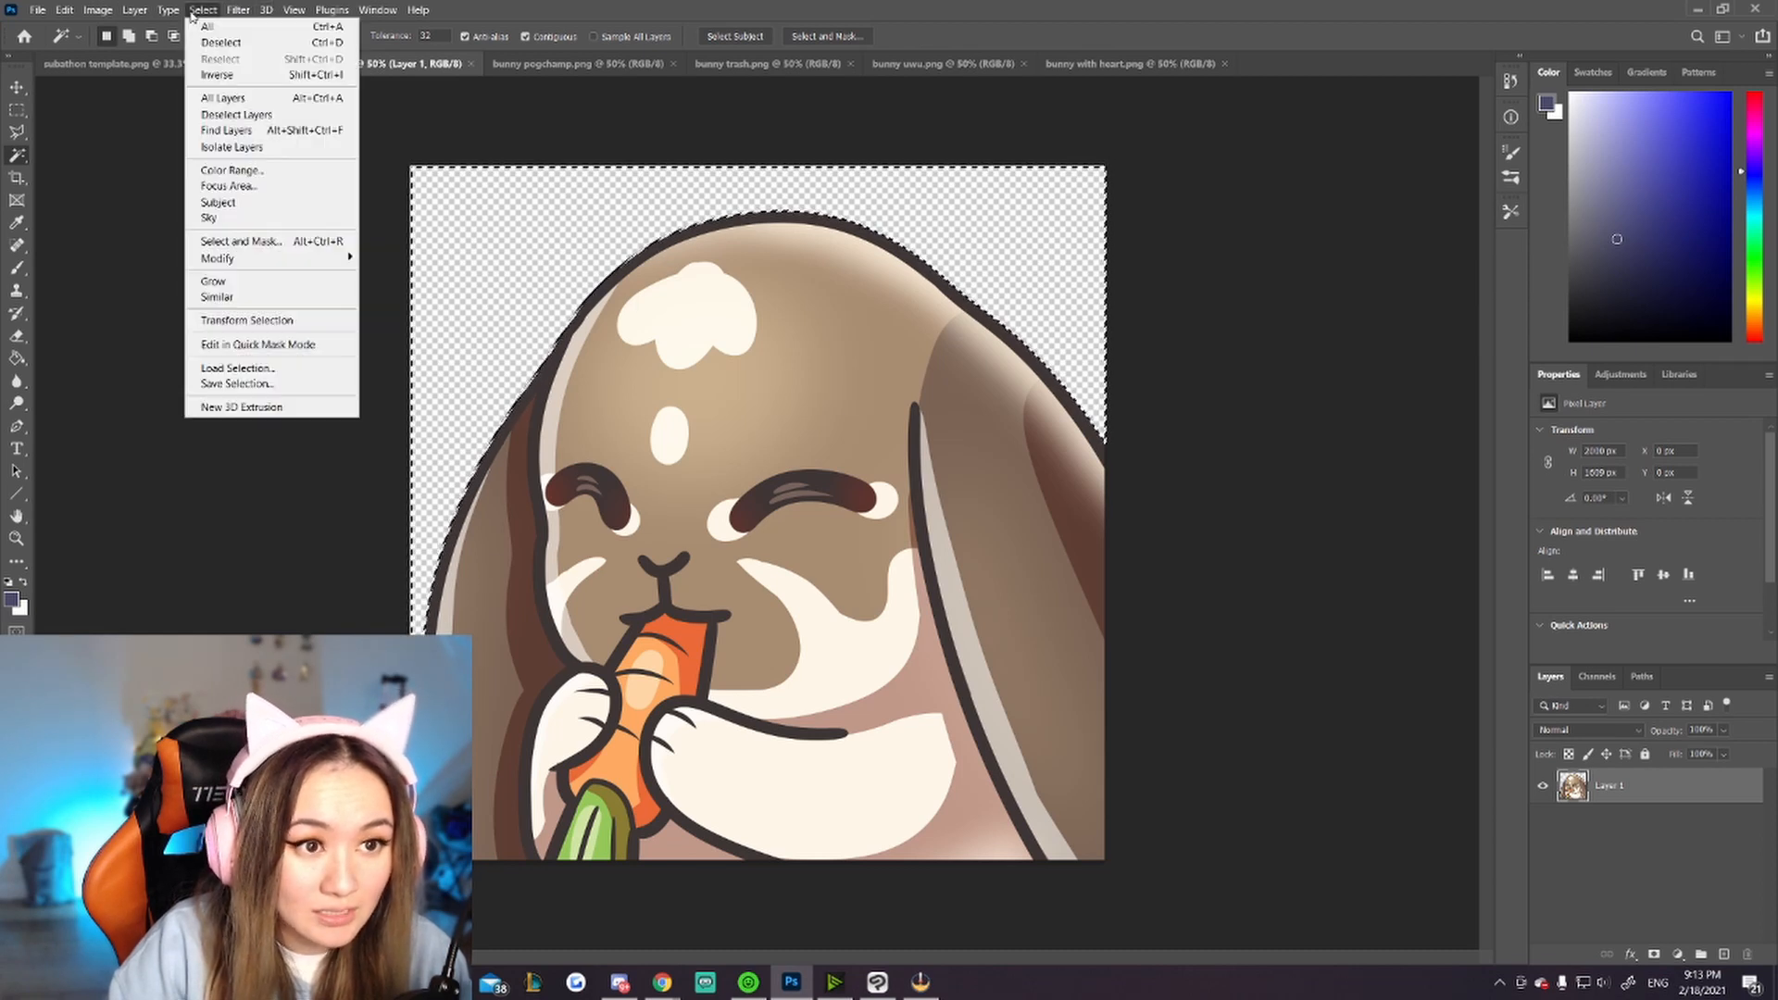
{"action": "left_click", "coordinate": [219, 75]}
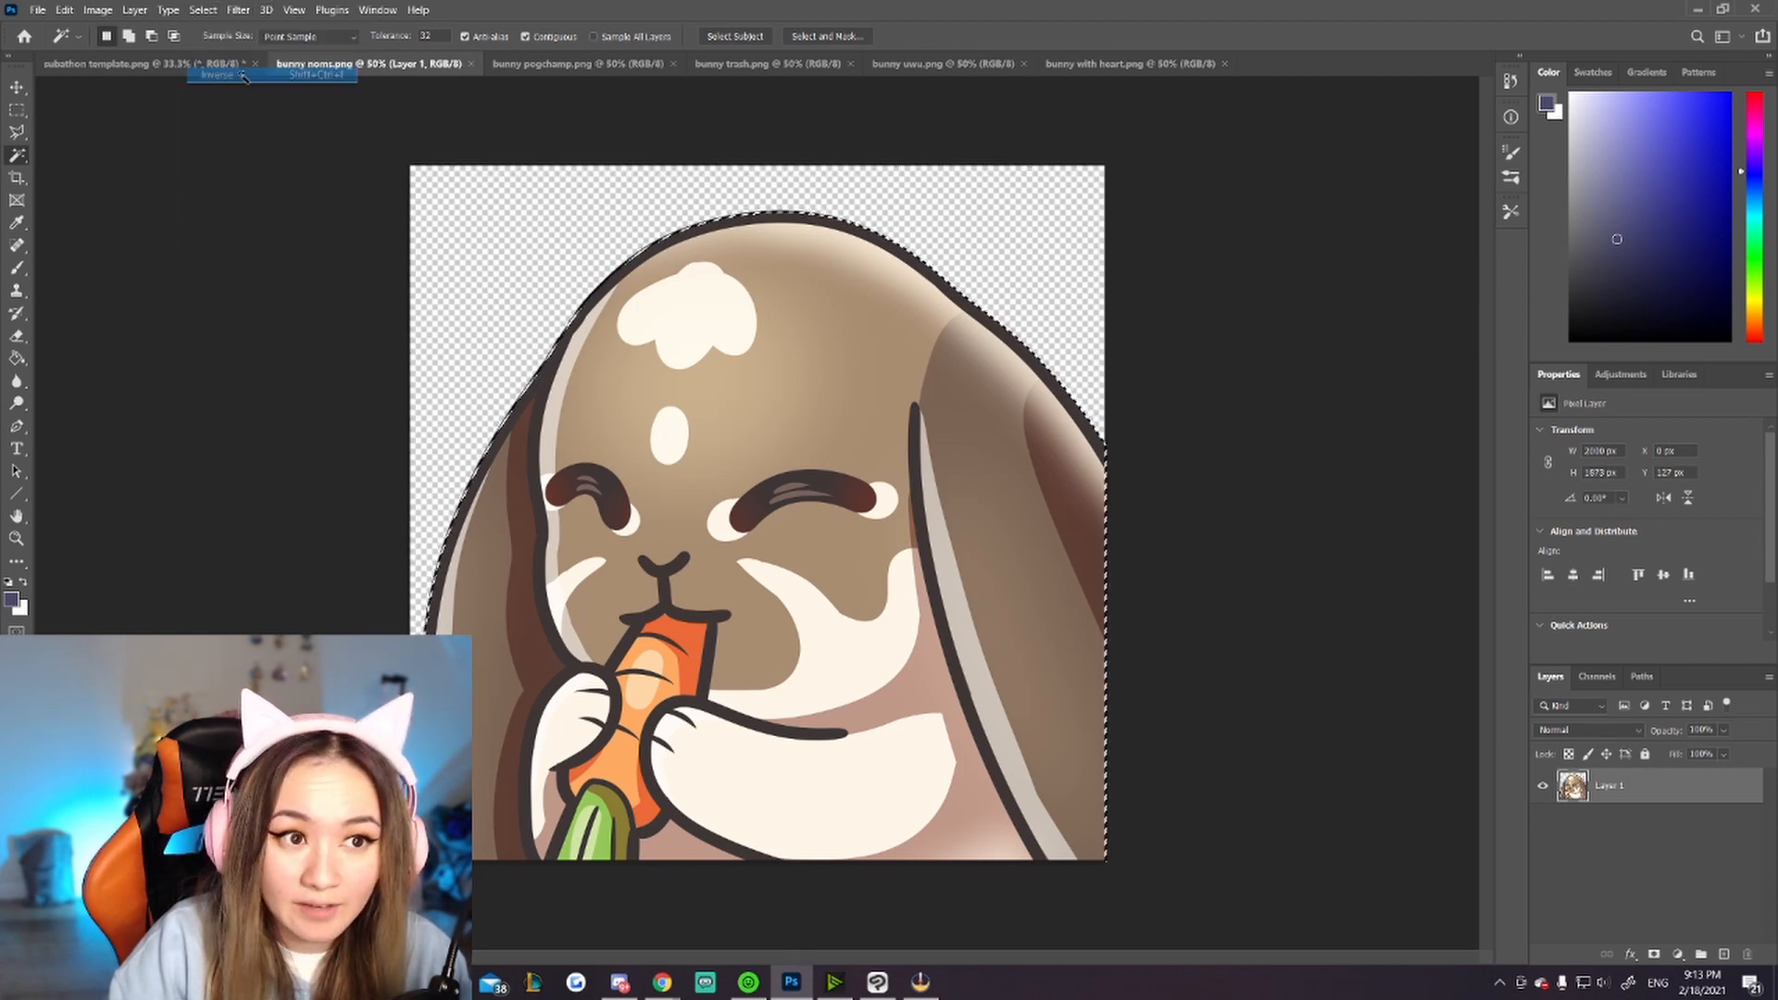
Step: Expand the inverted selection around the bunny by 30 pixels
{"action": "left_click", "coordinate": [203, 10]}
{"action": "mouse_move", "coordinate": [252, 259]}
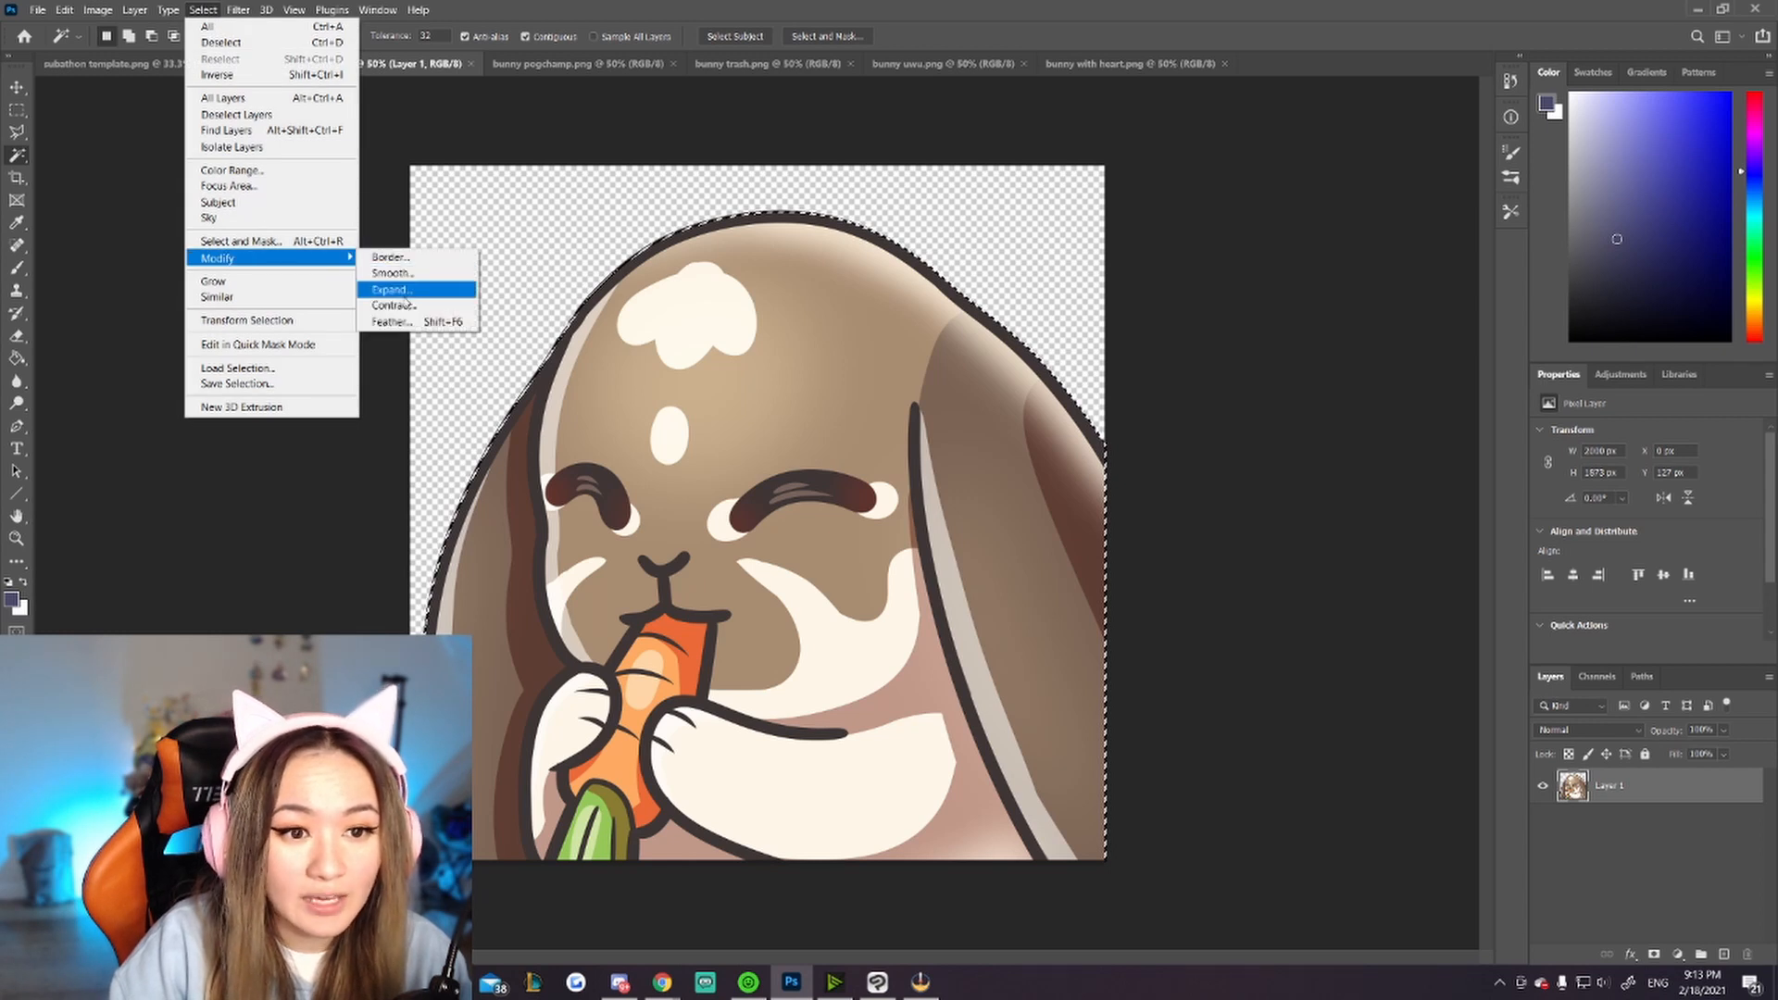
{"action": "left_click", "coordinate": [407, 290]}
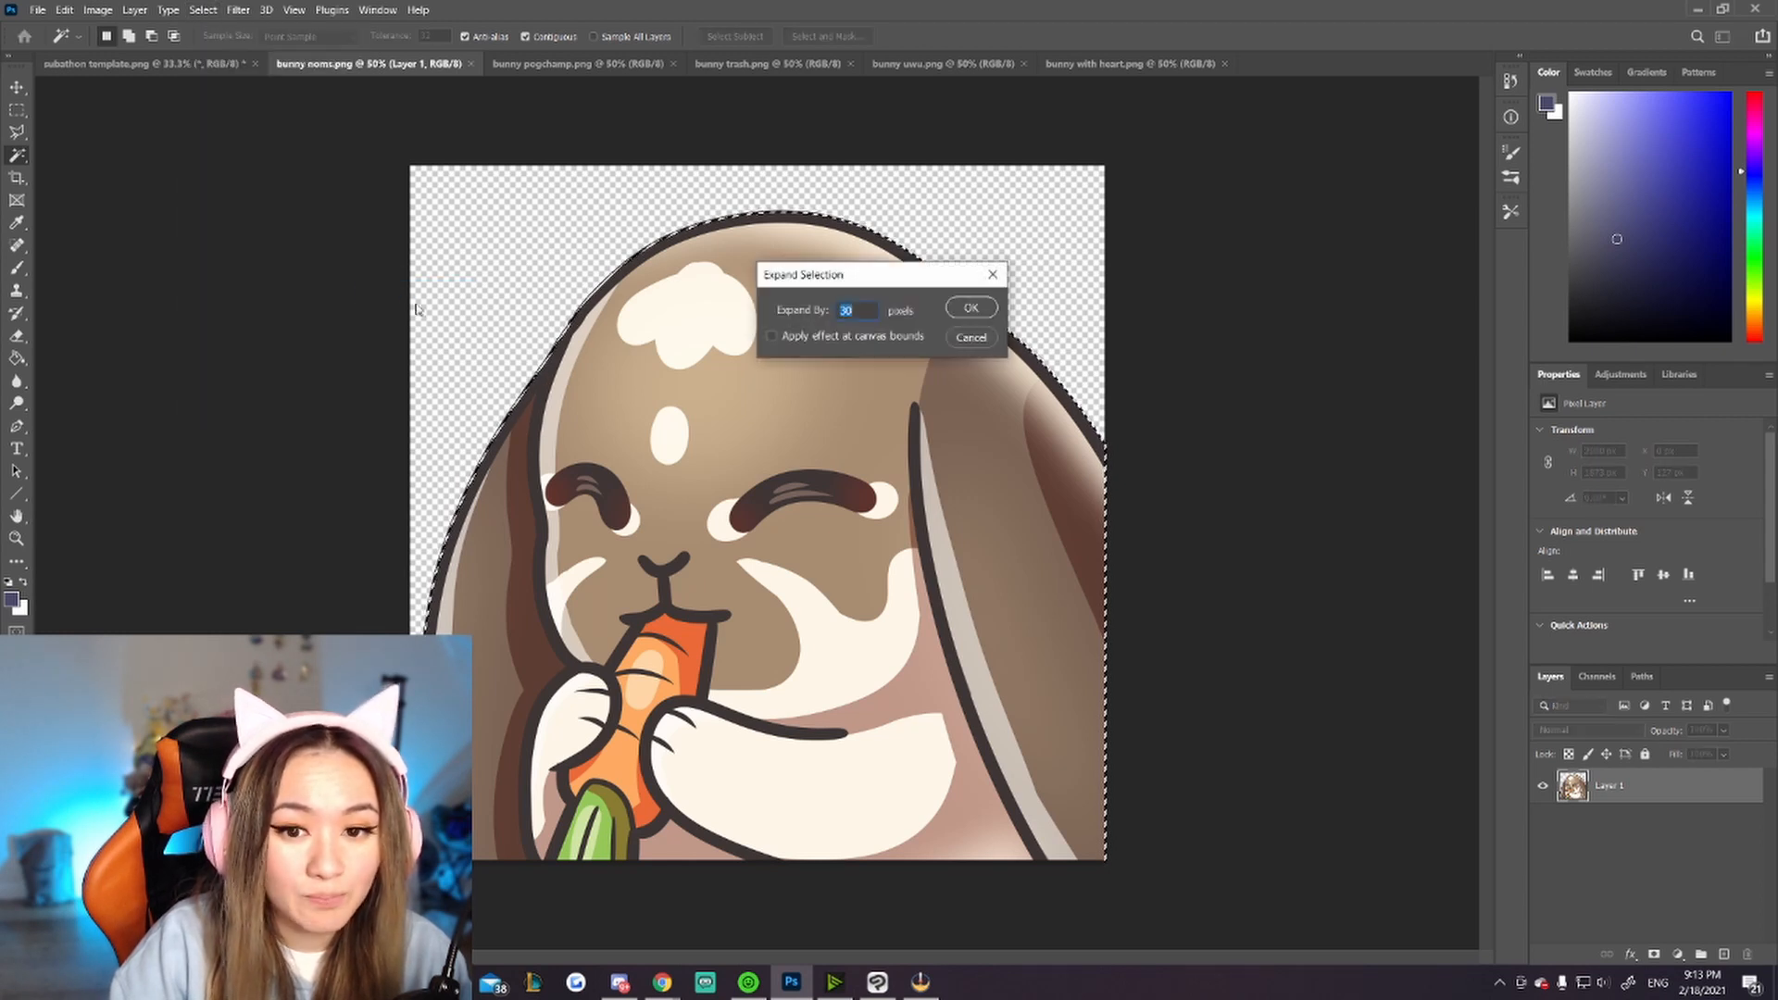
{"action": "left_click", "coordinate": [967, 308]}
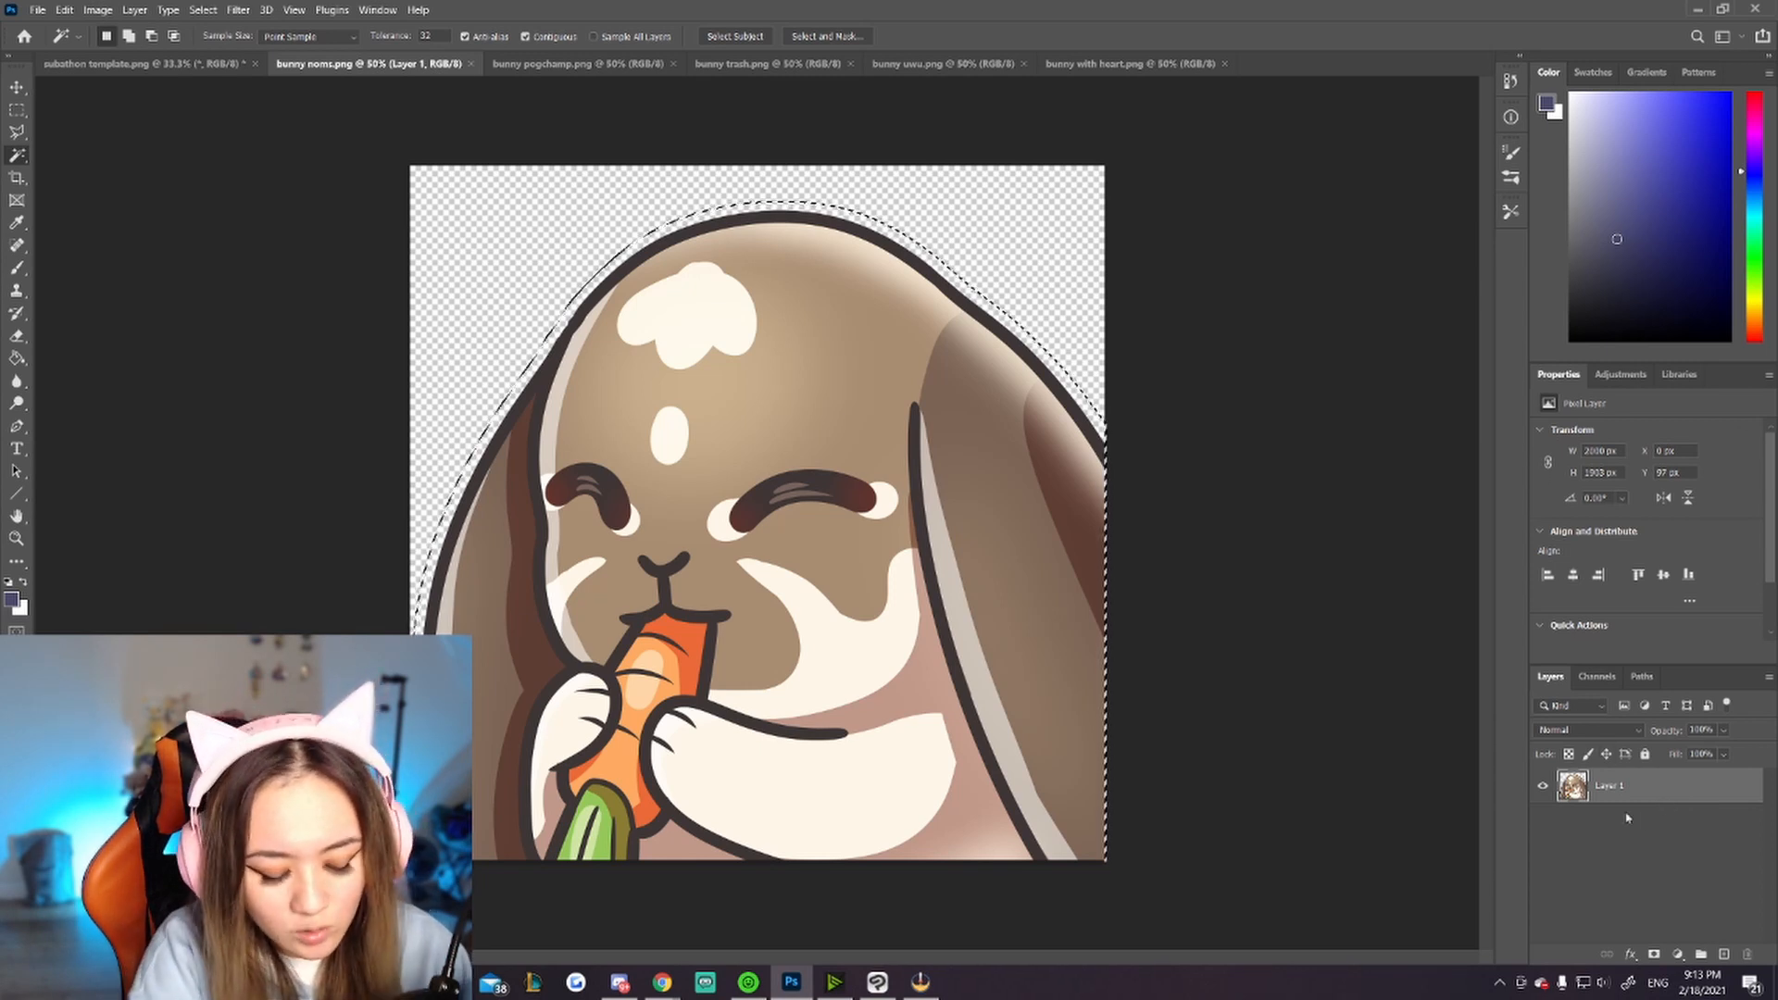
Step: Create a new layer and move it beneath the bunny's layer
{"action": "key", "text": "ctrl+shift+n"}
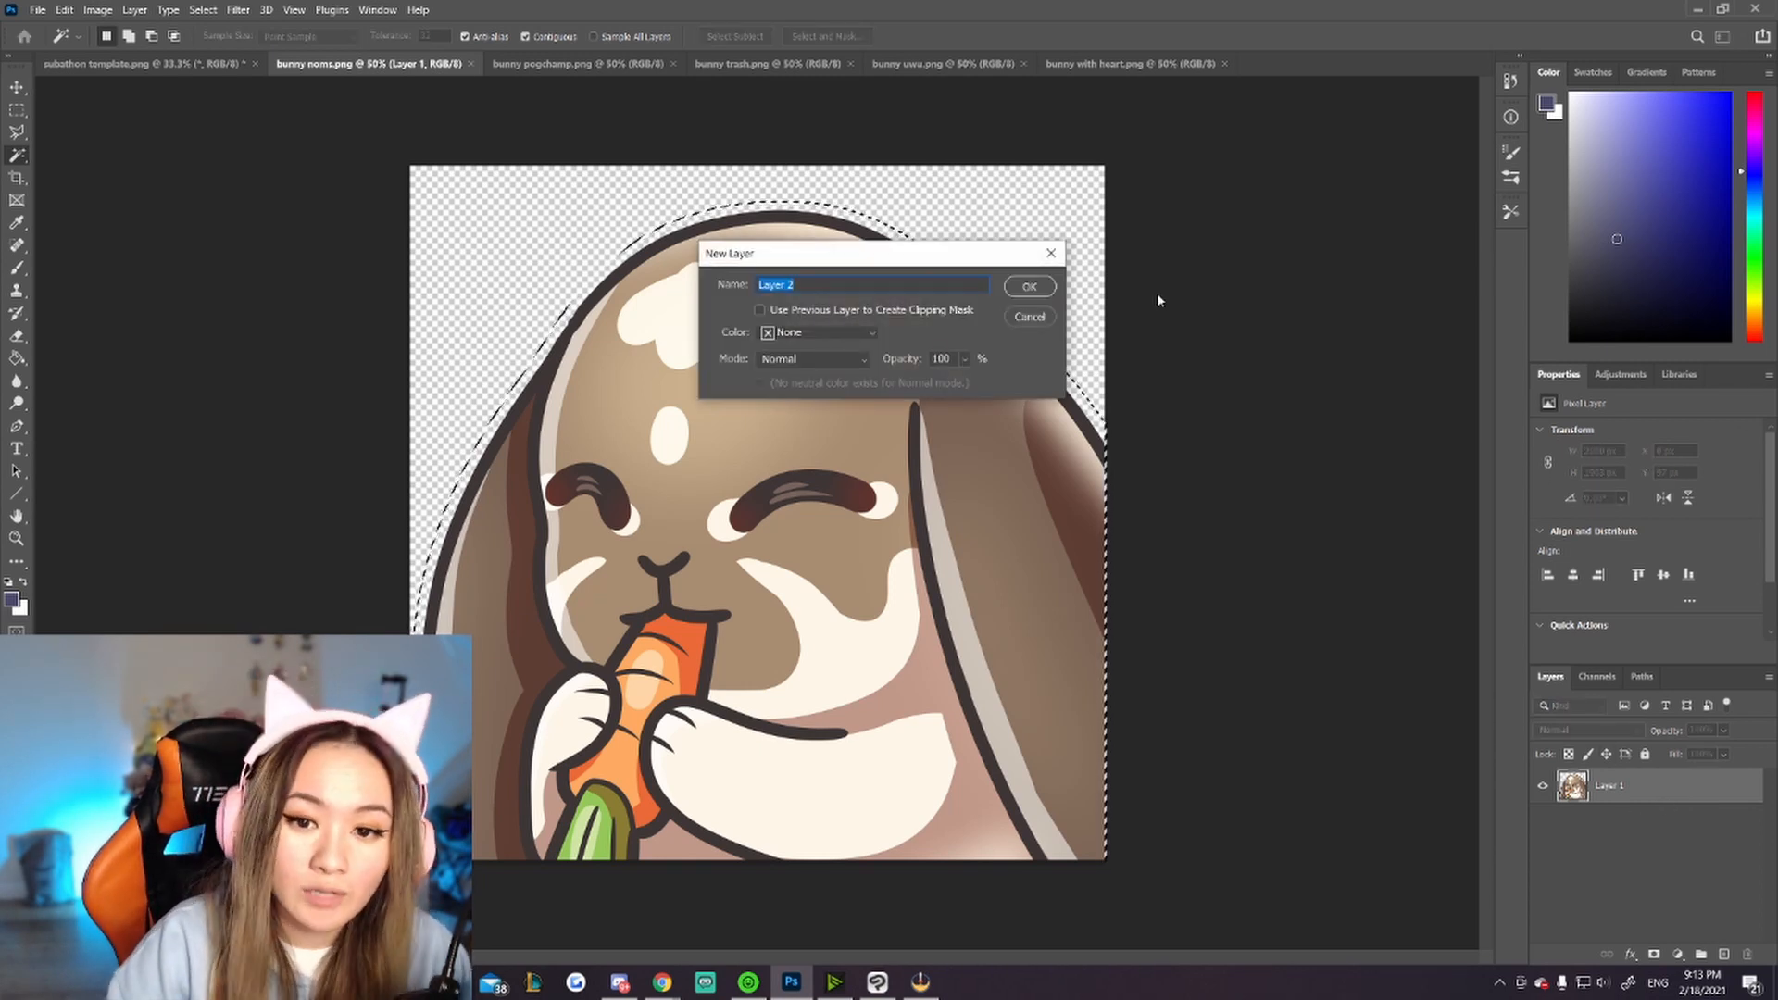
{"action": "left_click", "coordinate": [1029, 287]}
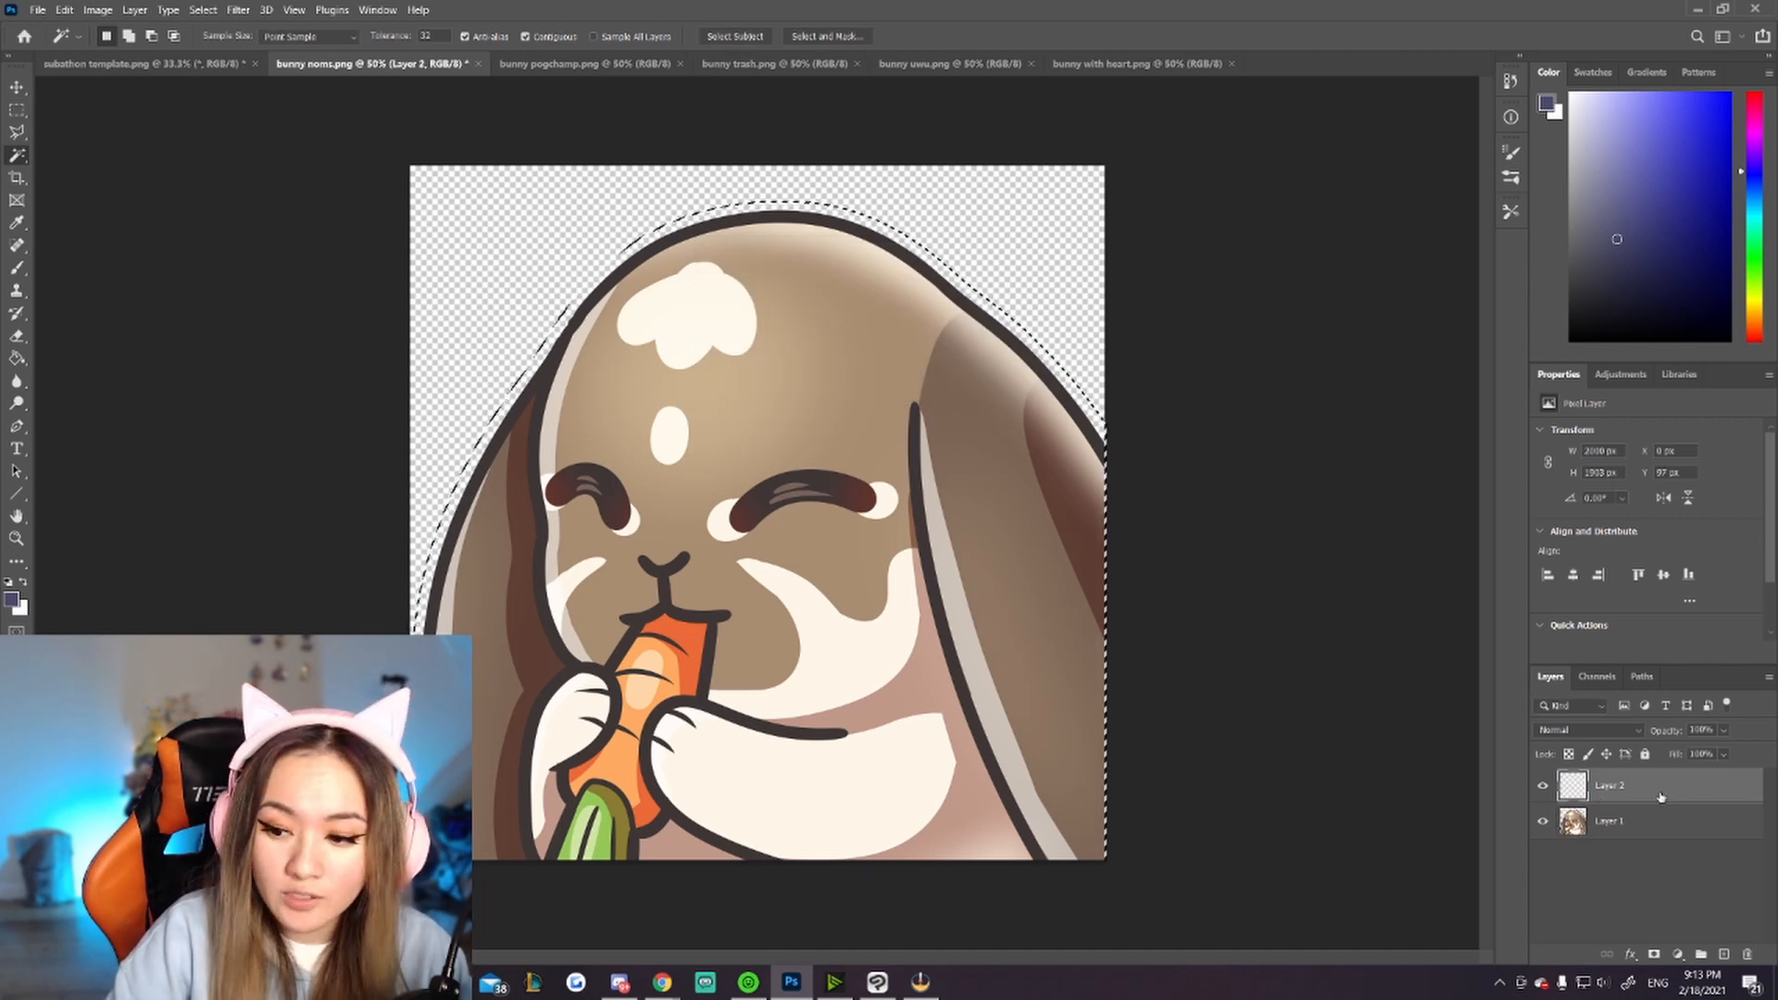
{"action": "left_click_drag", "start_coordinate": [1661, 798], "coordinate": [1654, 830]}
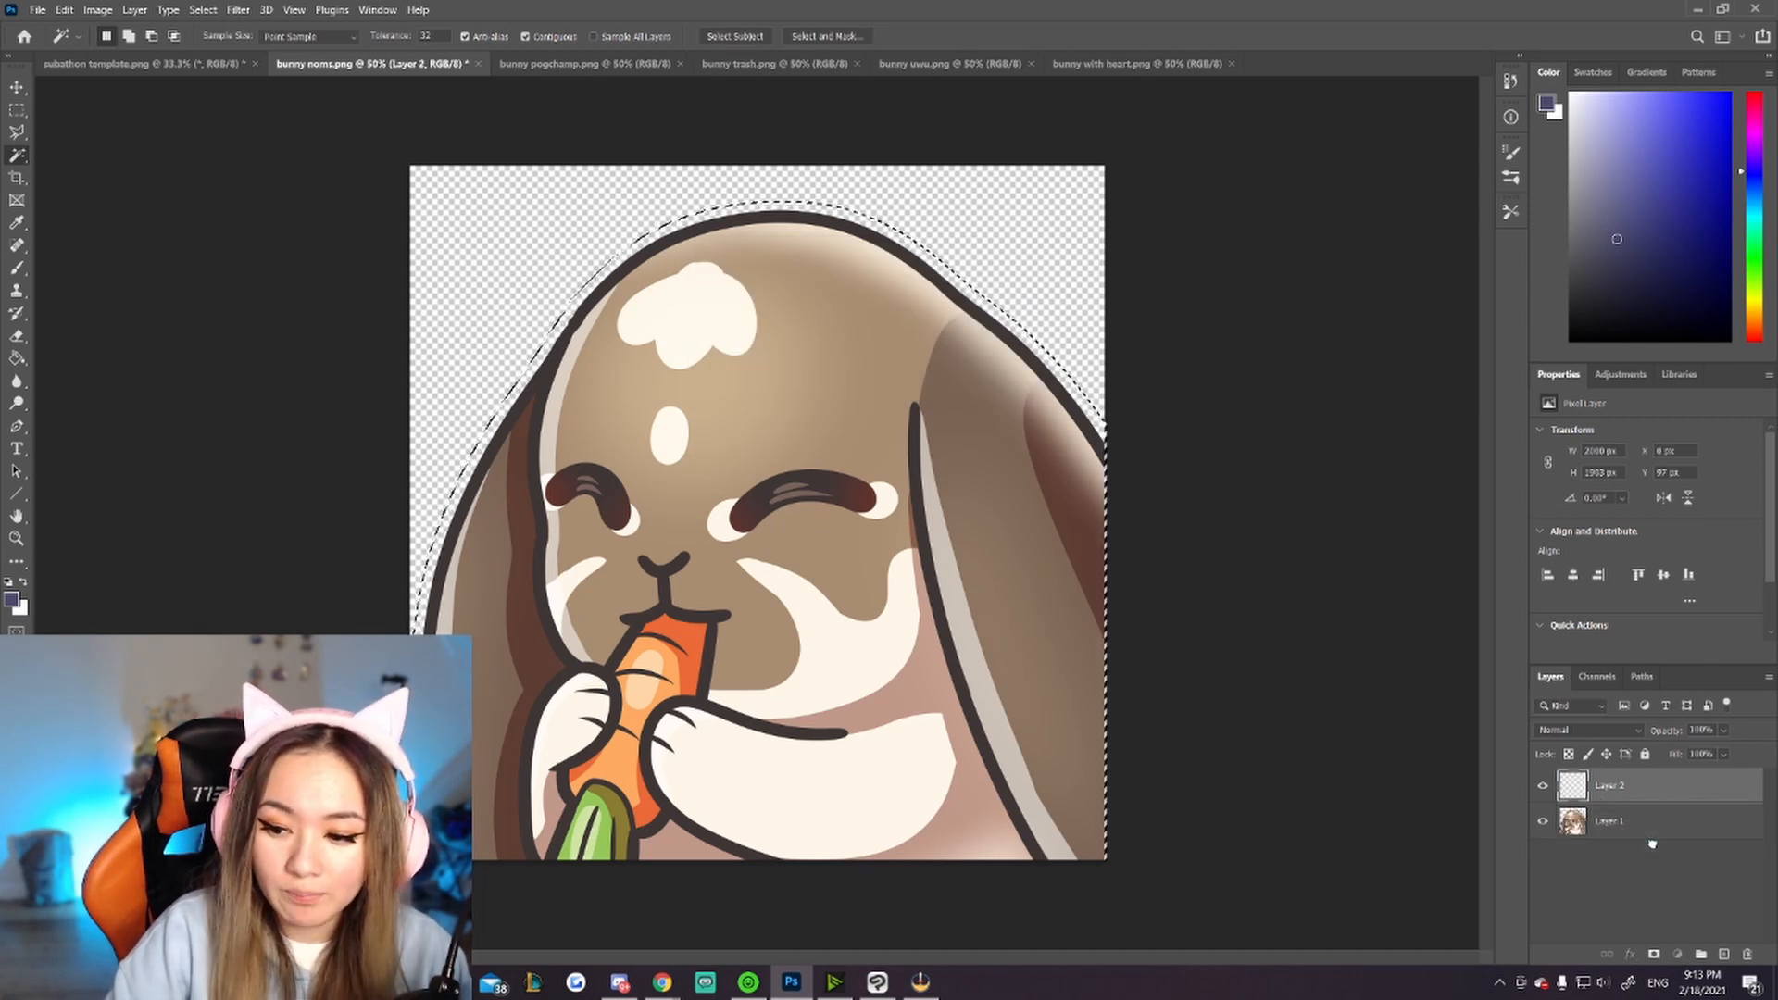
Step: Fill the expanded selection on the new layer with black using the Paint Bucket, then deselect
{"action": "left_click", "coordinate": [17, 359]}
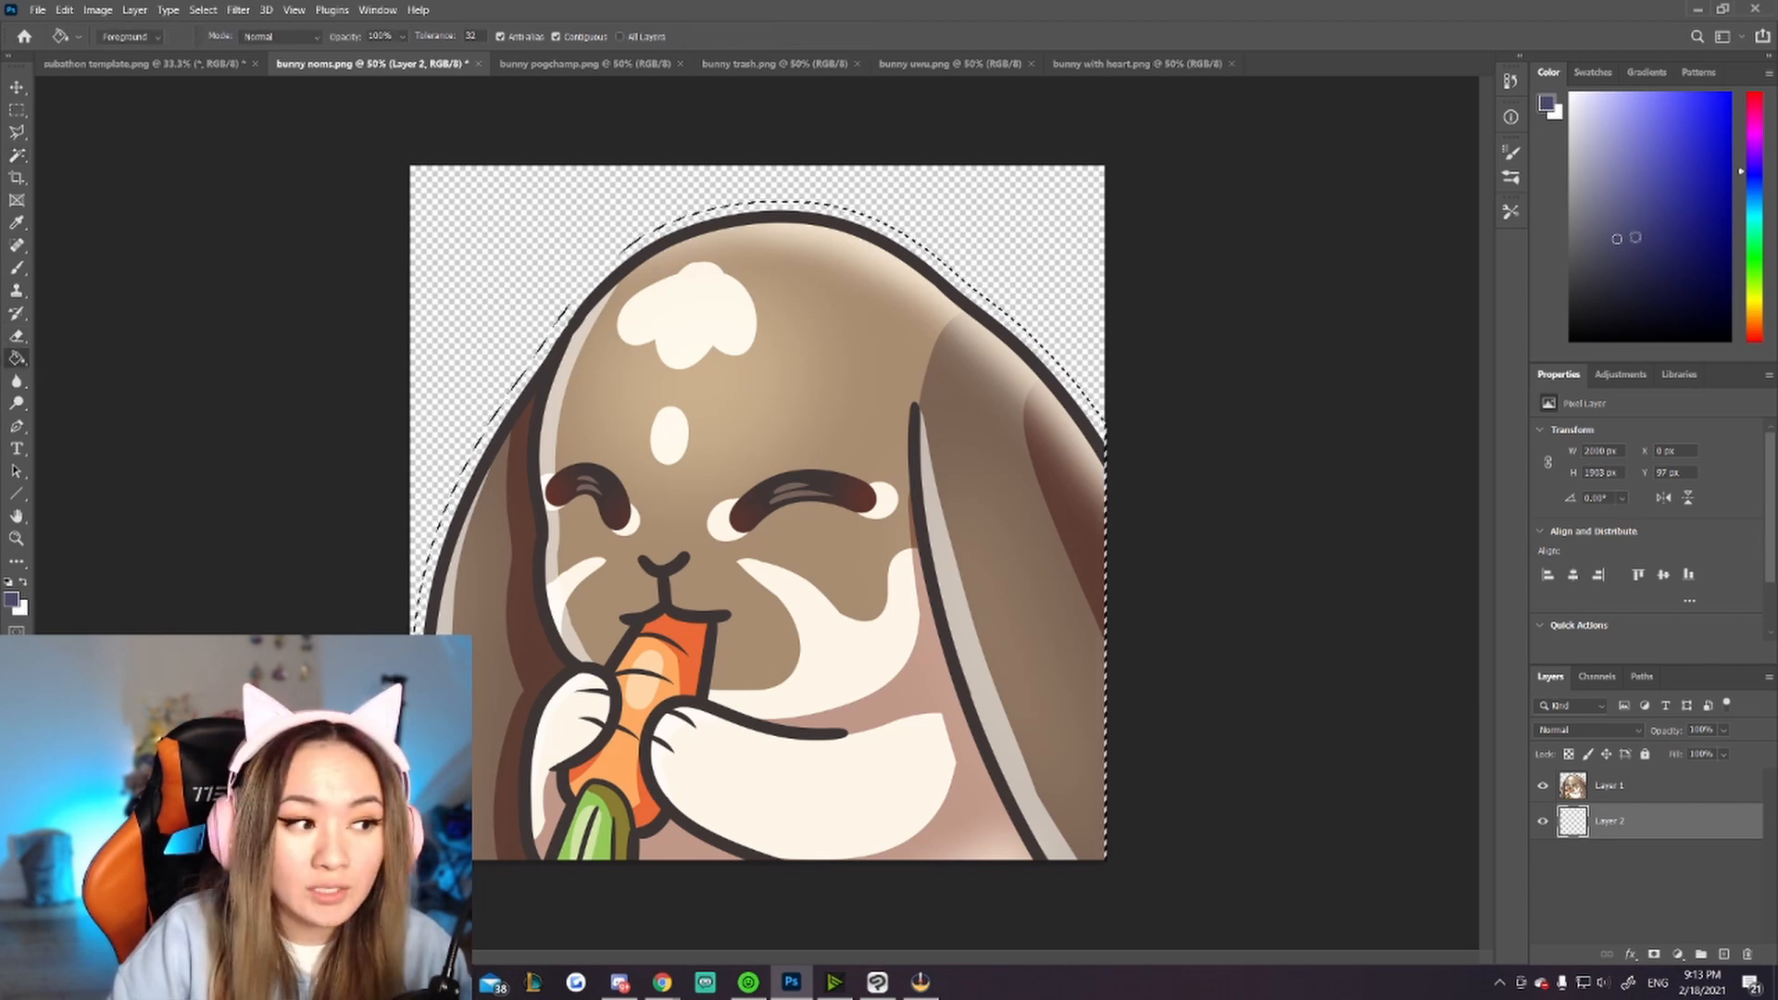
{"action": "left_click_drag", "start_coordinate": [1627, 281], "coordinate": [1568, 343]}
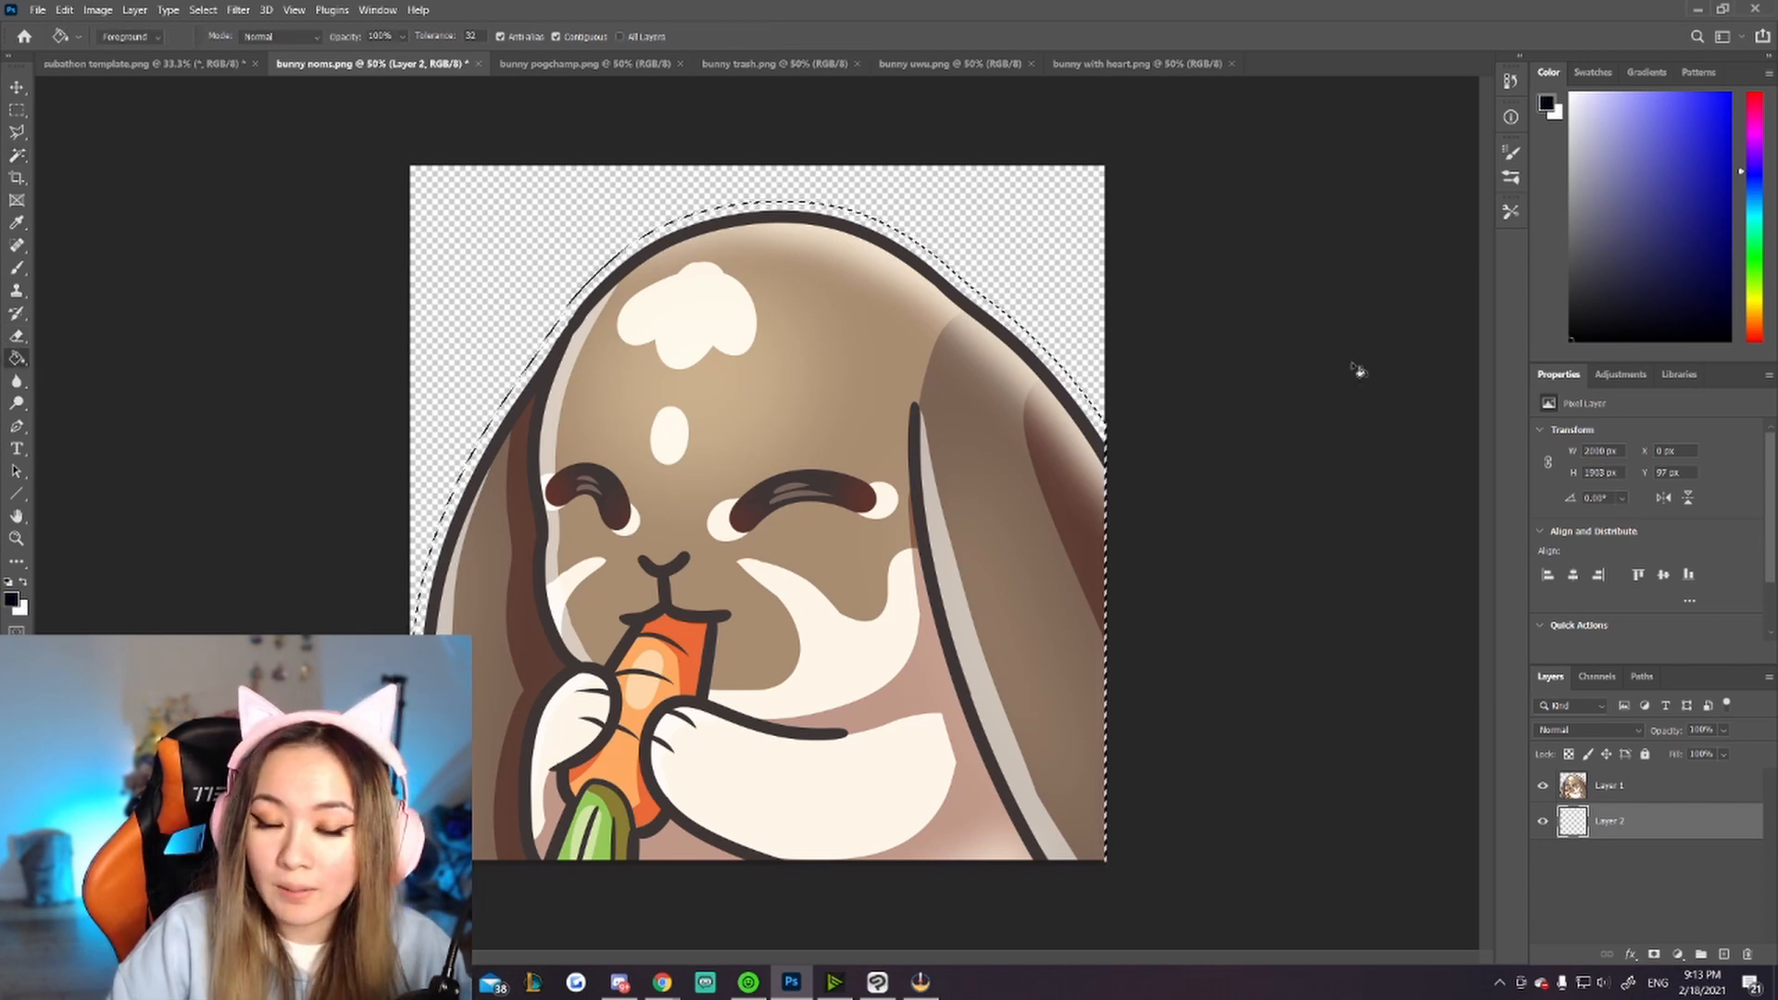
{"action": "left_click", "coordinate": [812, 367]}
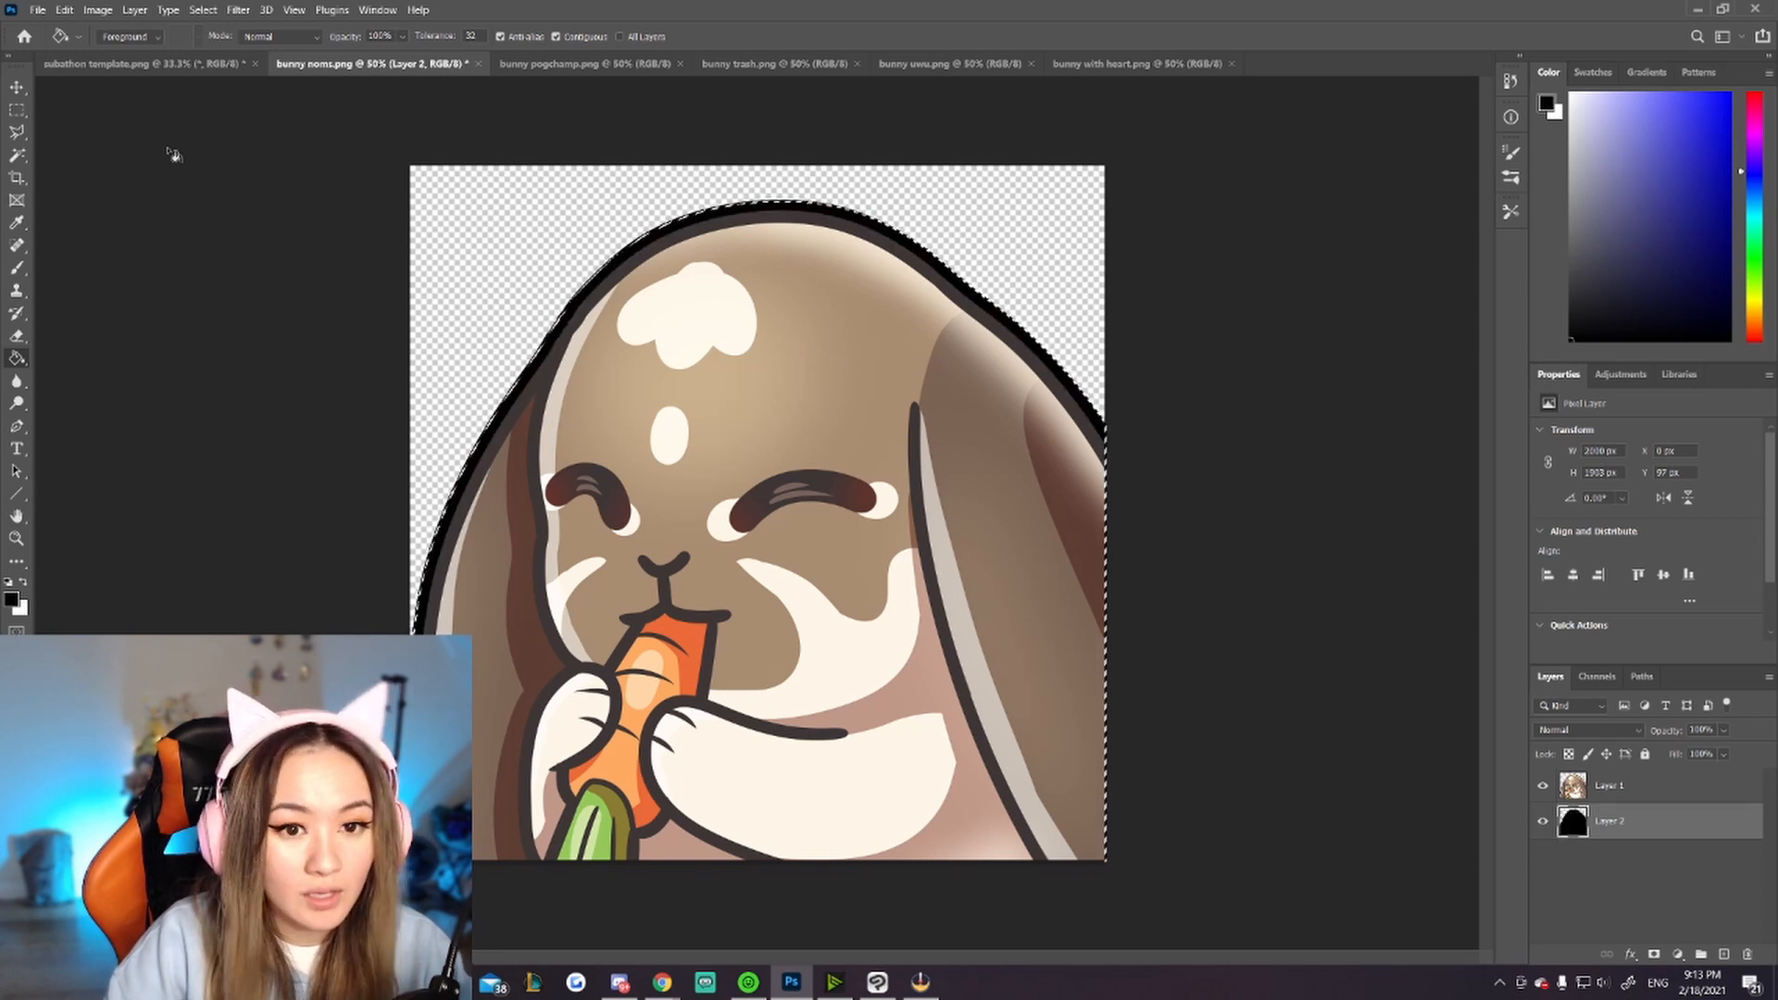
{"action": "key", "text": "ctrl+d"}
Step: Zoom out to preview how the outlined bunny reads at small sizes
{"action": "key", "text": "m"}
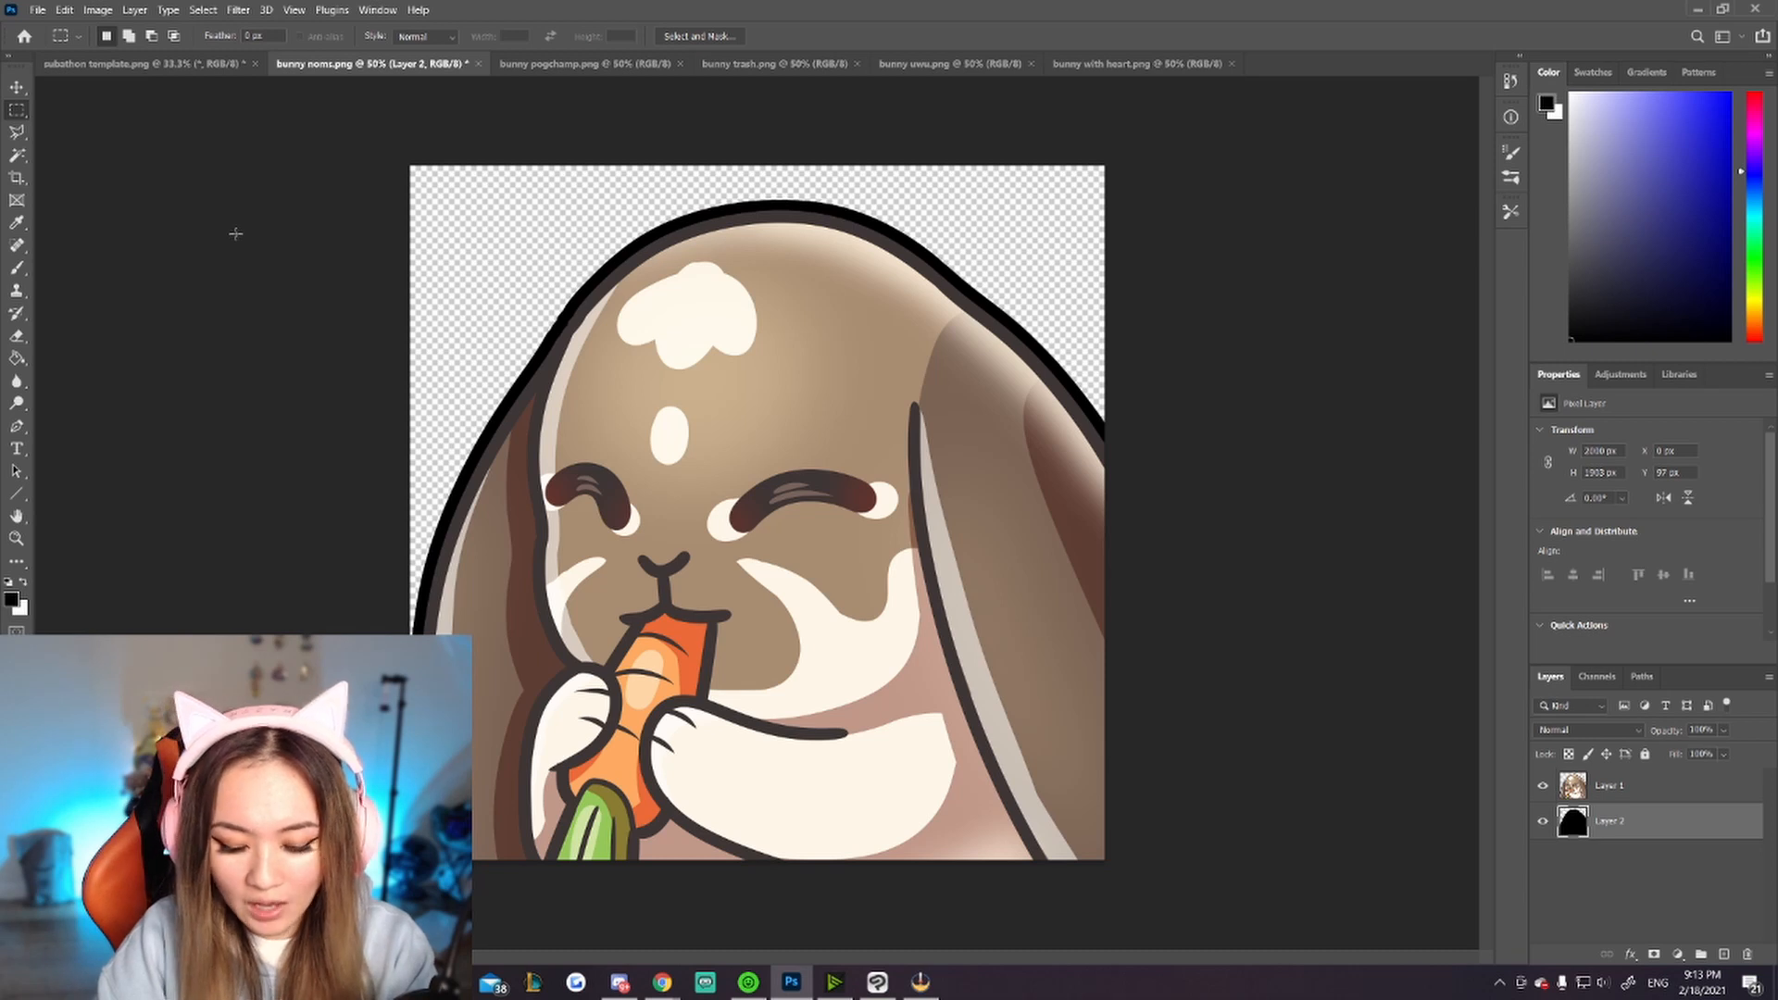
{"action": "key", "text": "ctrl+minus"}
{"action": "key", "text": "ctrl+minus"}
{"action": "key", "text": "ctrl+minus"}
{"action": "key", "text": "ctrl+minus"}
{"action": "key", "text": "ctrl+minus"}
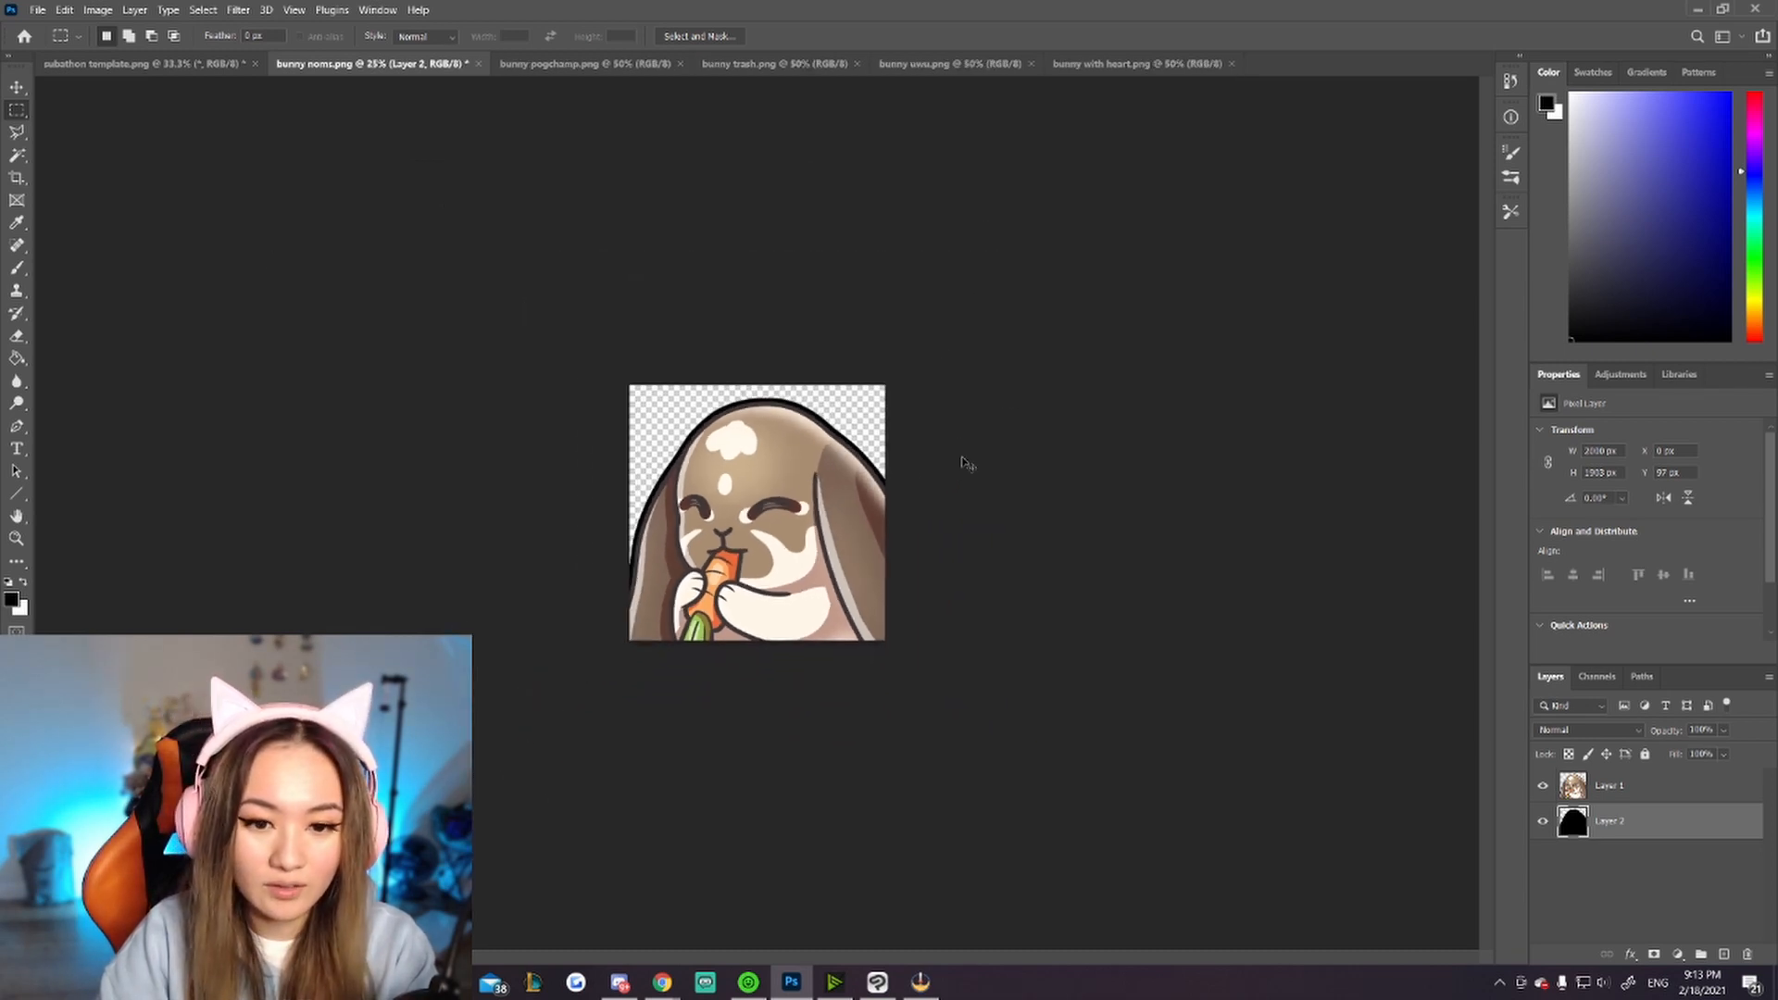
{"action": "key", "text": "ctrl+minus"}
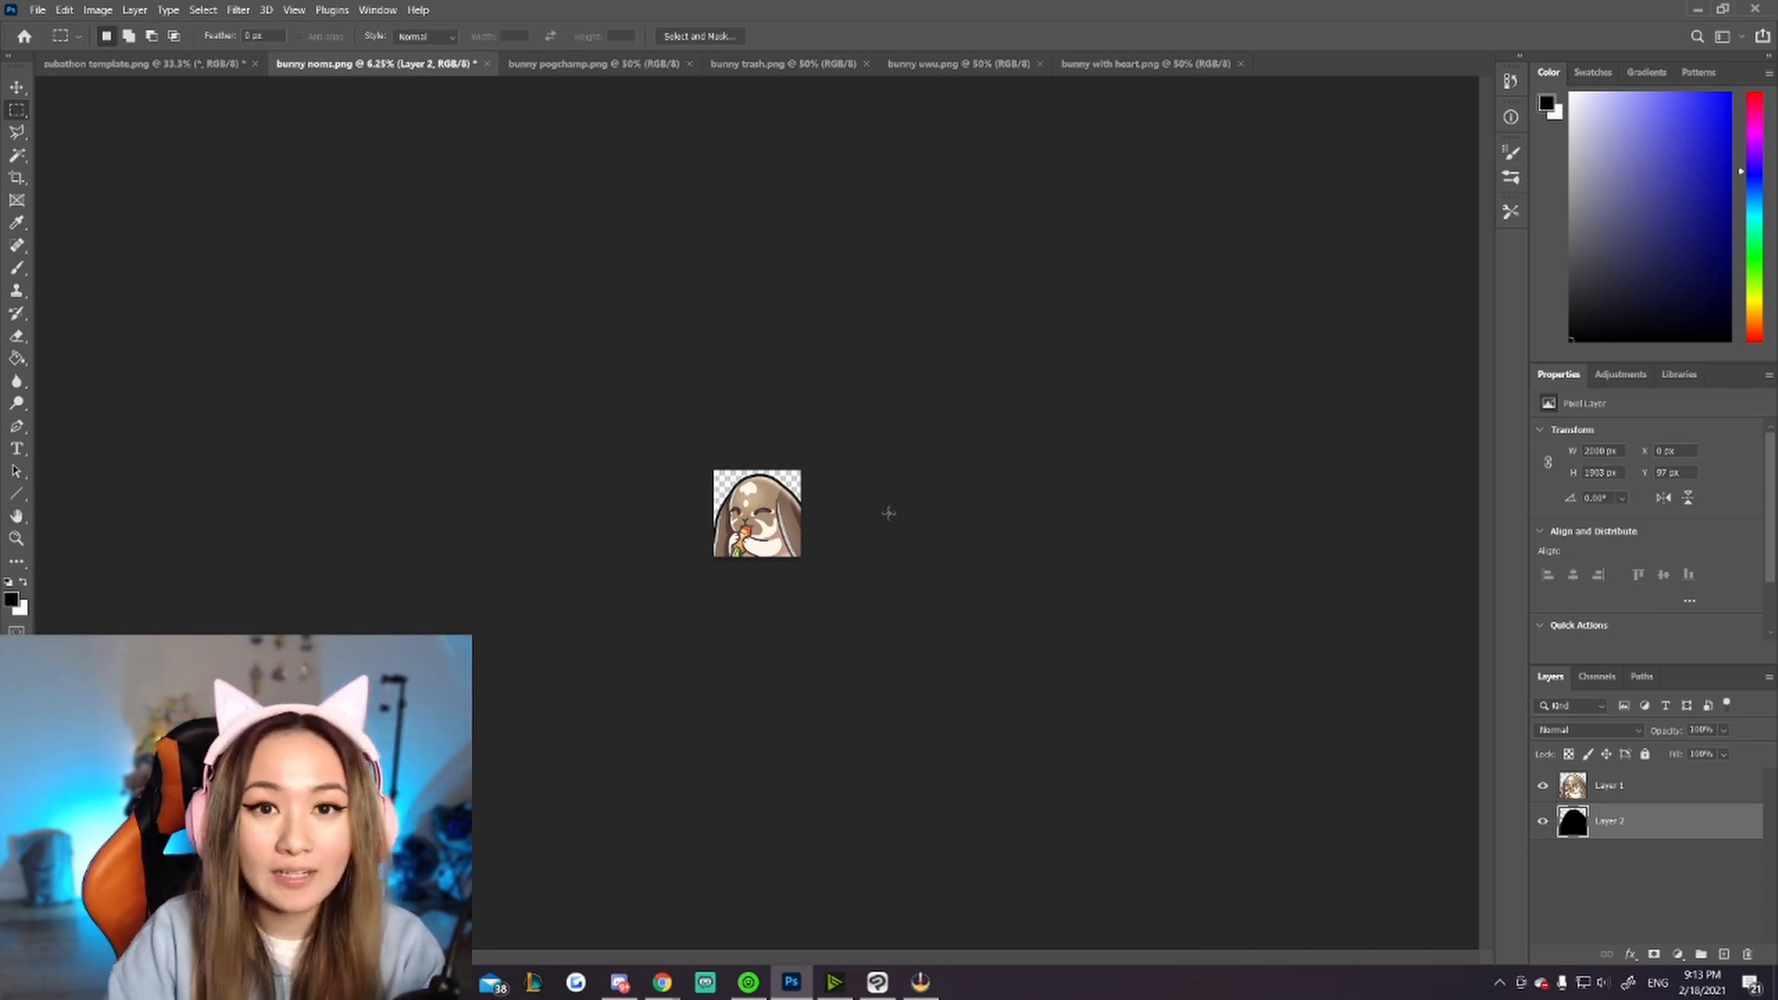
{"action": "key", "text": "ctrl+plus"}
{"action": "key", "text": "ctrl+plus"}
{"action": "key", "text": "ctrl+plus"}
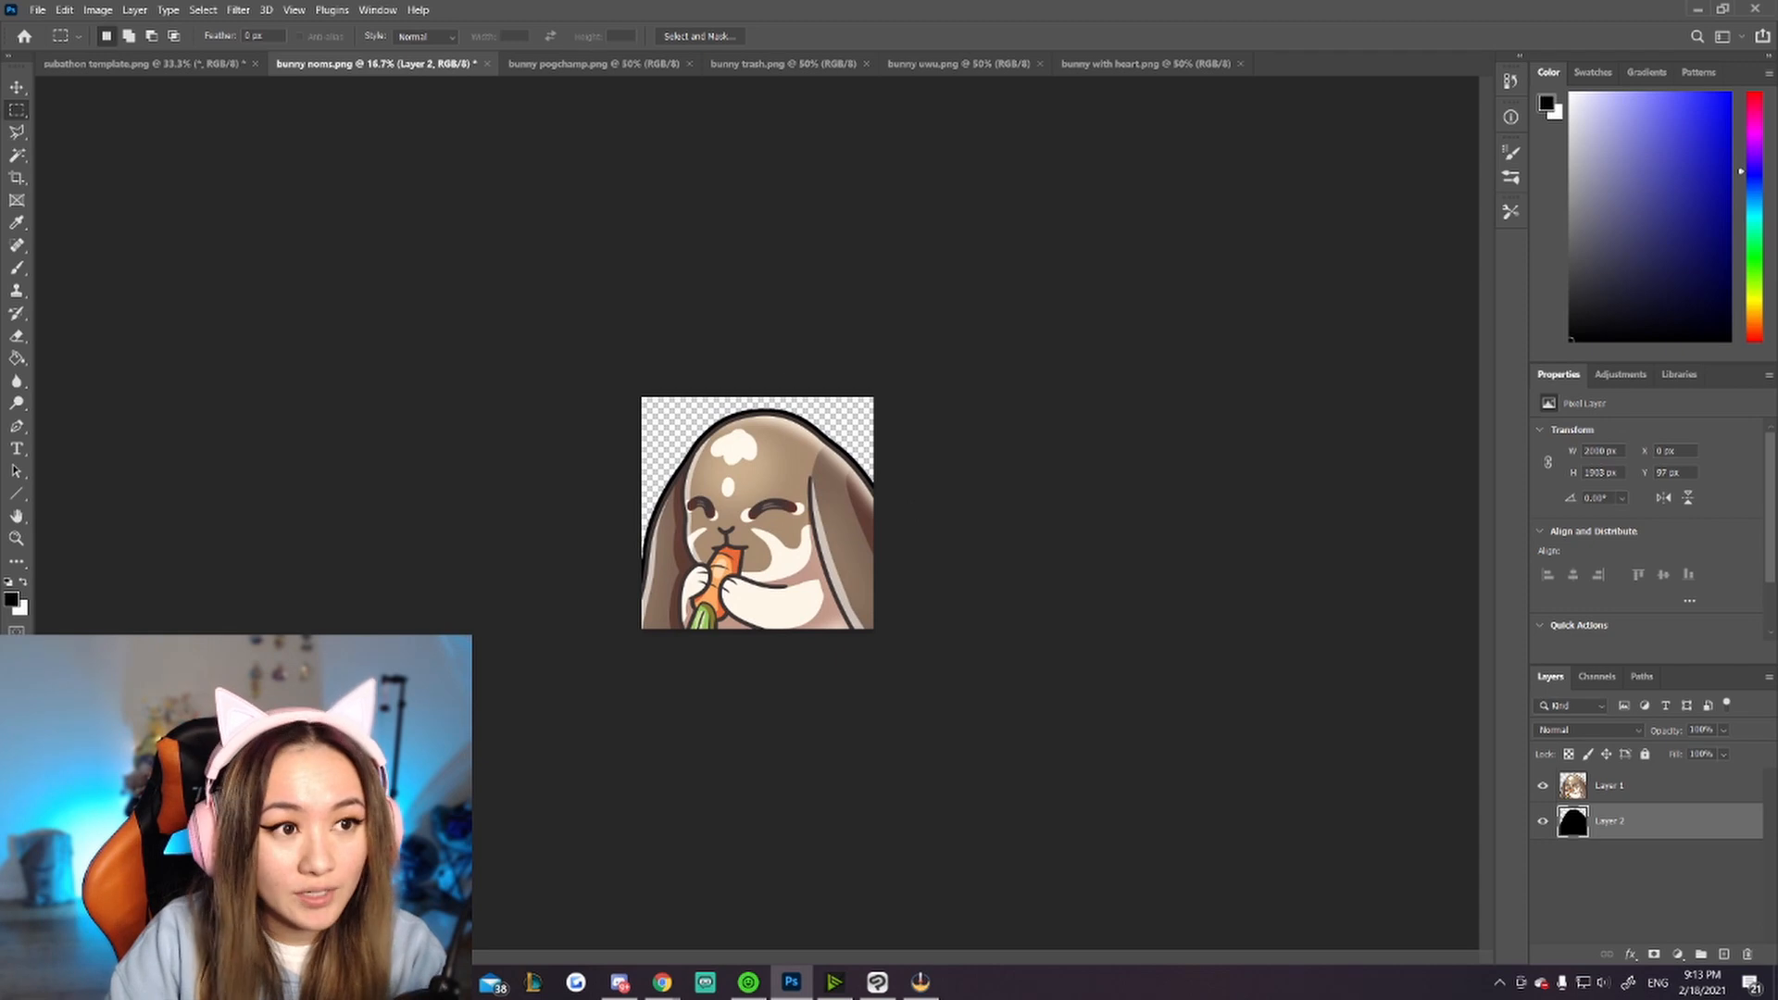
Step: Export the outlined bunny image as a PNG into the emotes folder
{"action": "left_click", "coordinate": [37, 9]}
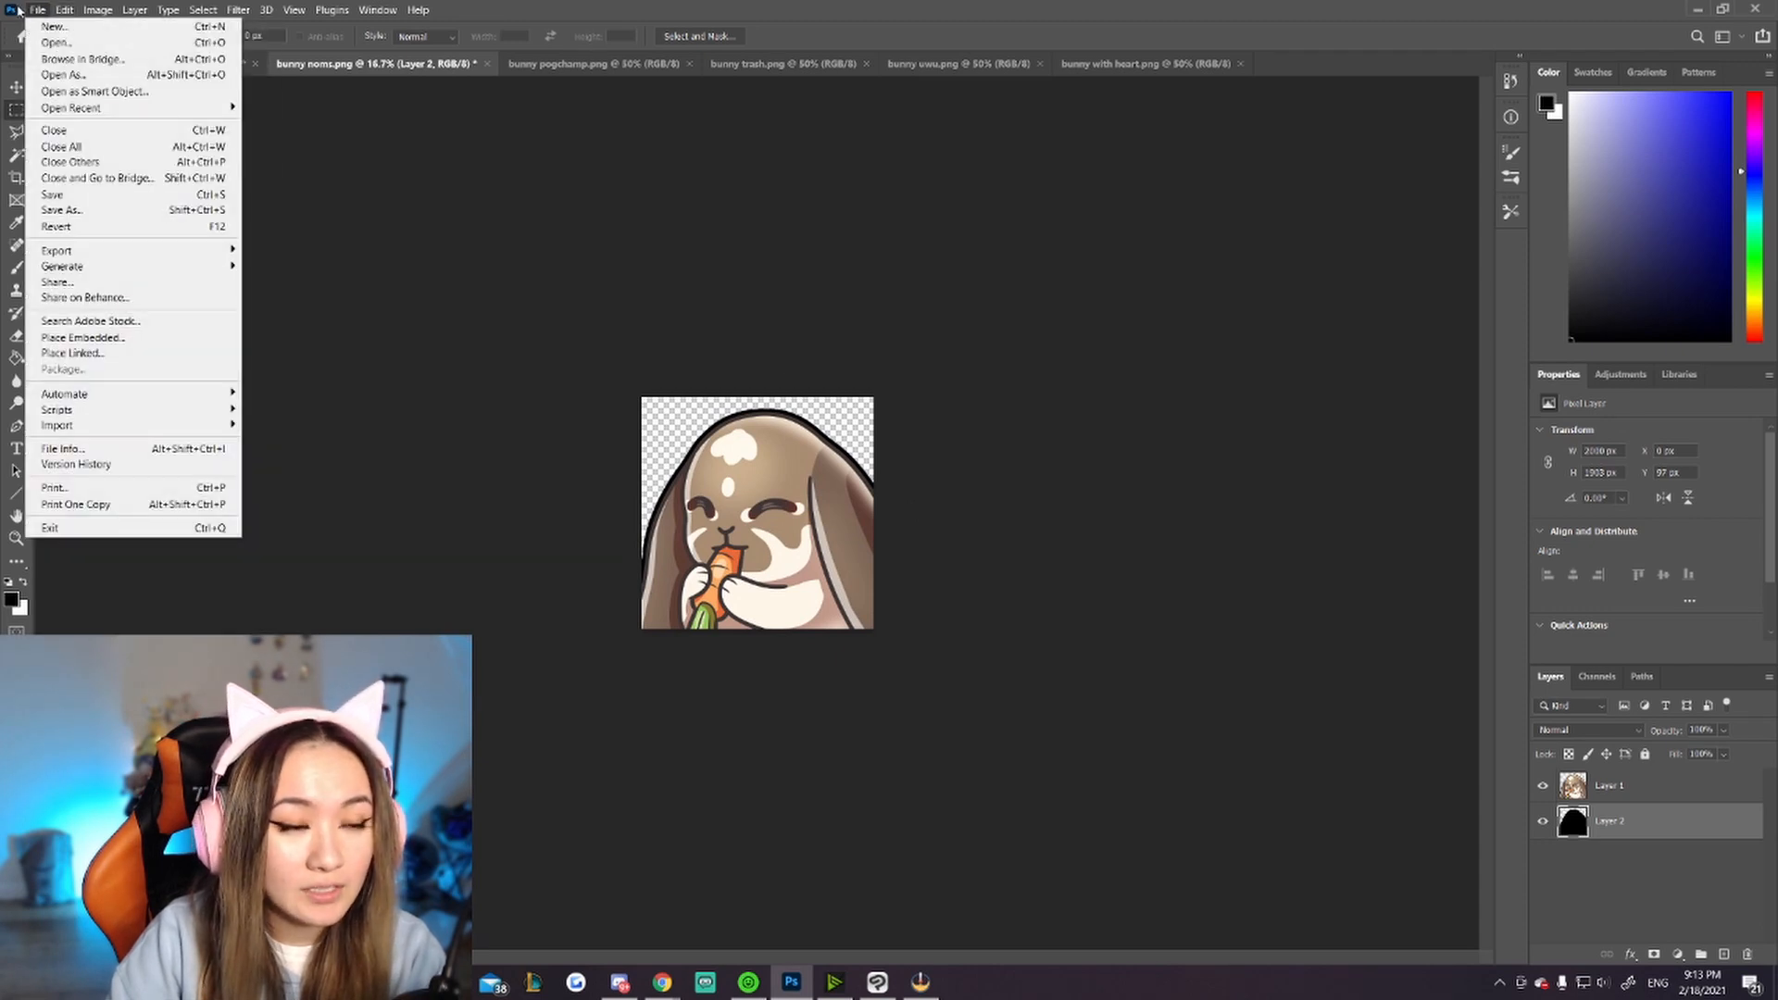
{"action": "mouse_move", "coordinate": [111, 252]}
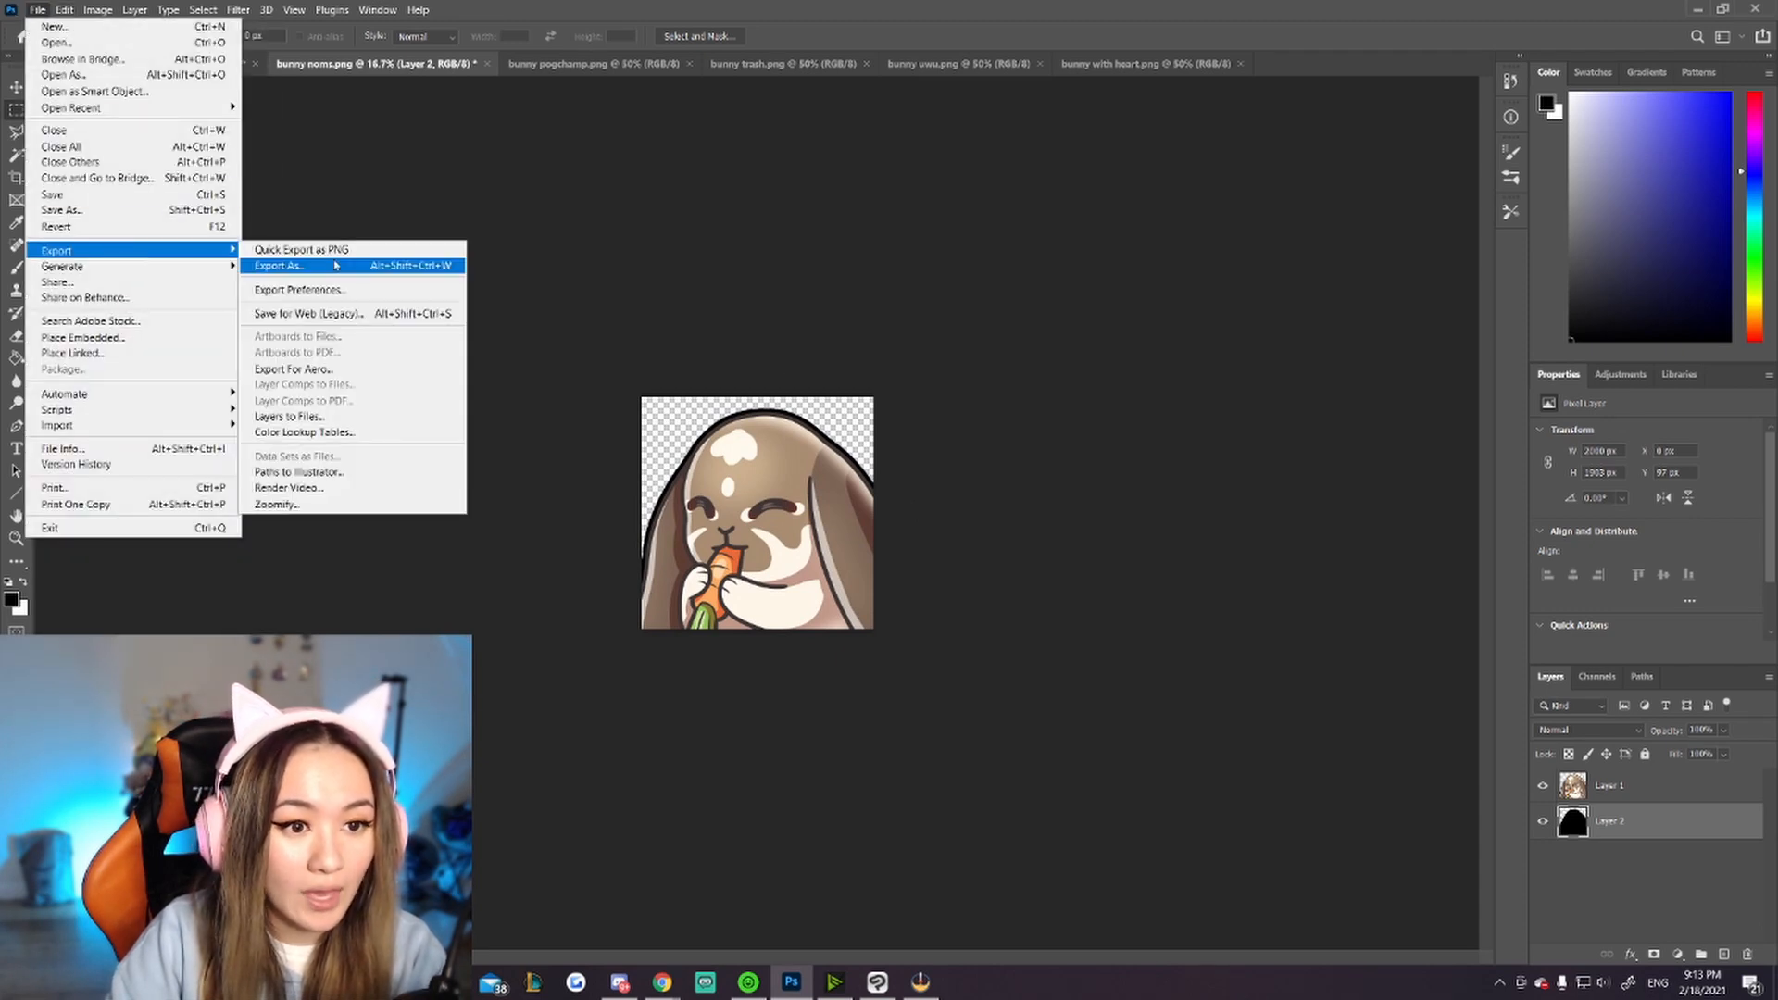
{"action": "left_click", "coordinate": [336, 265]}
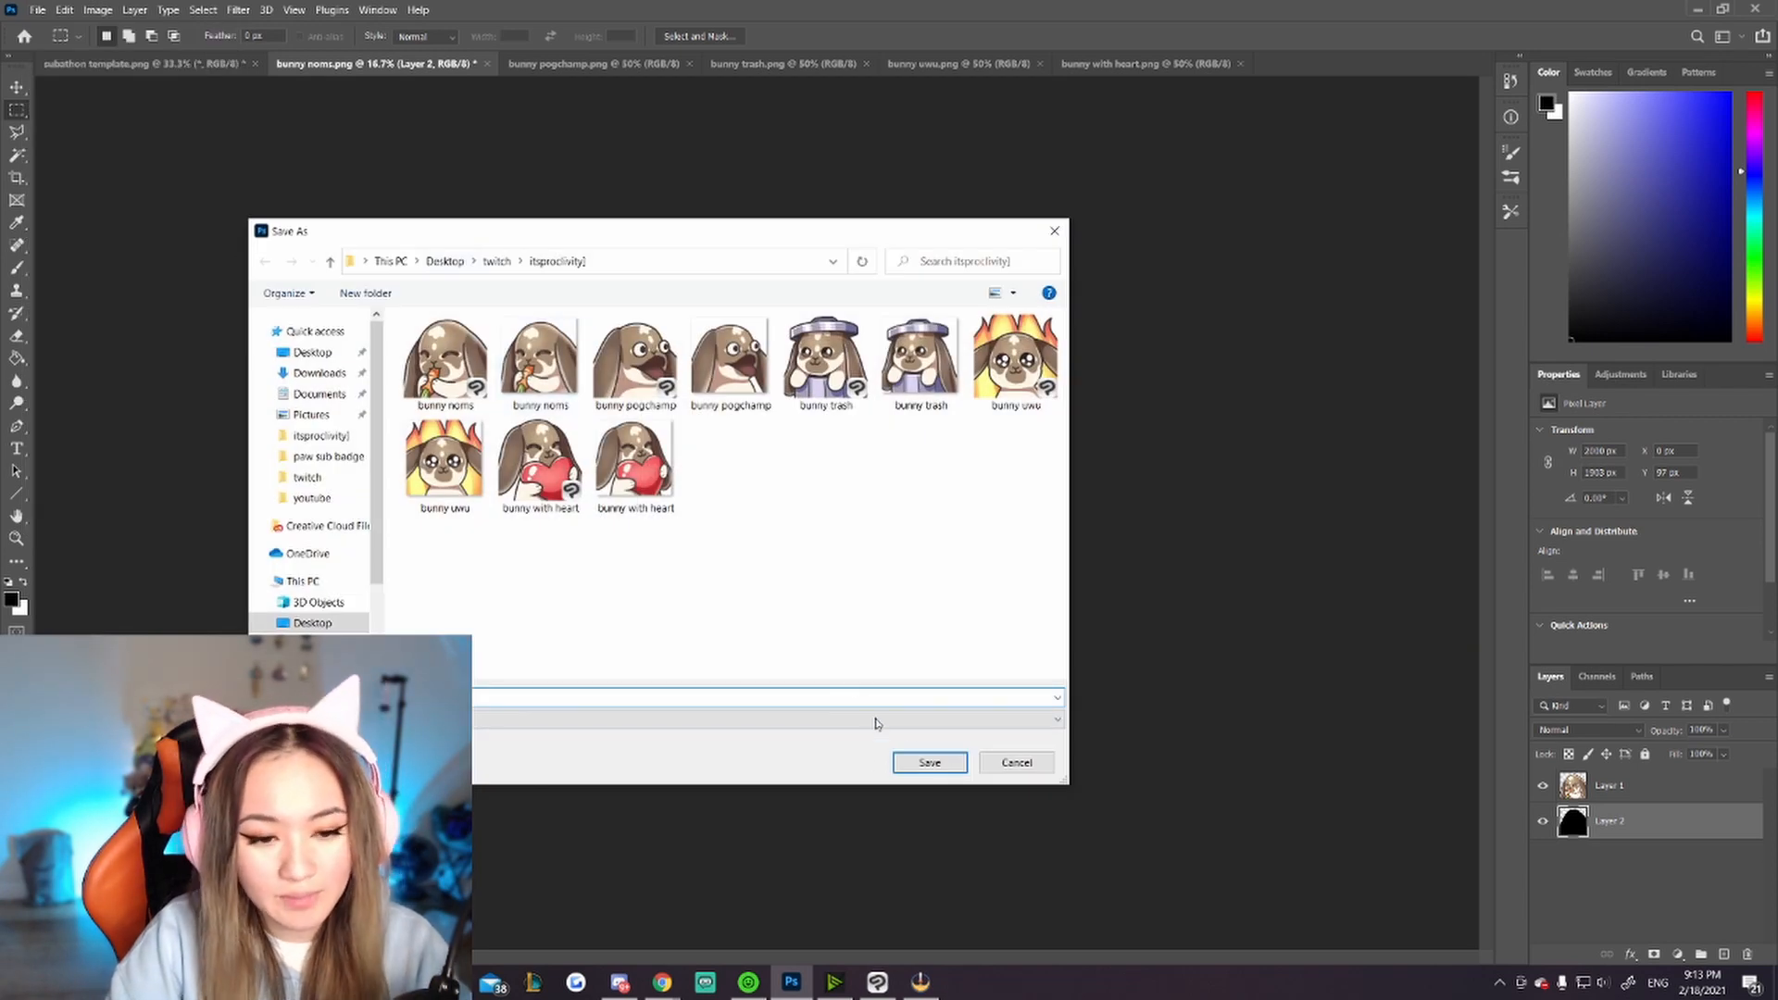
{"action": "left_click", "coordinate": [929, 762]}
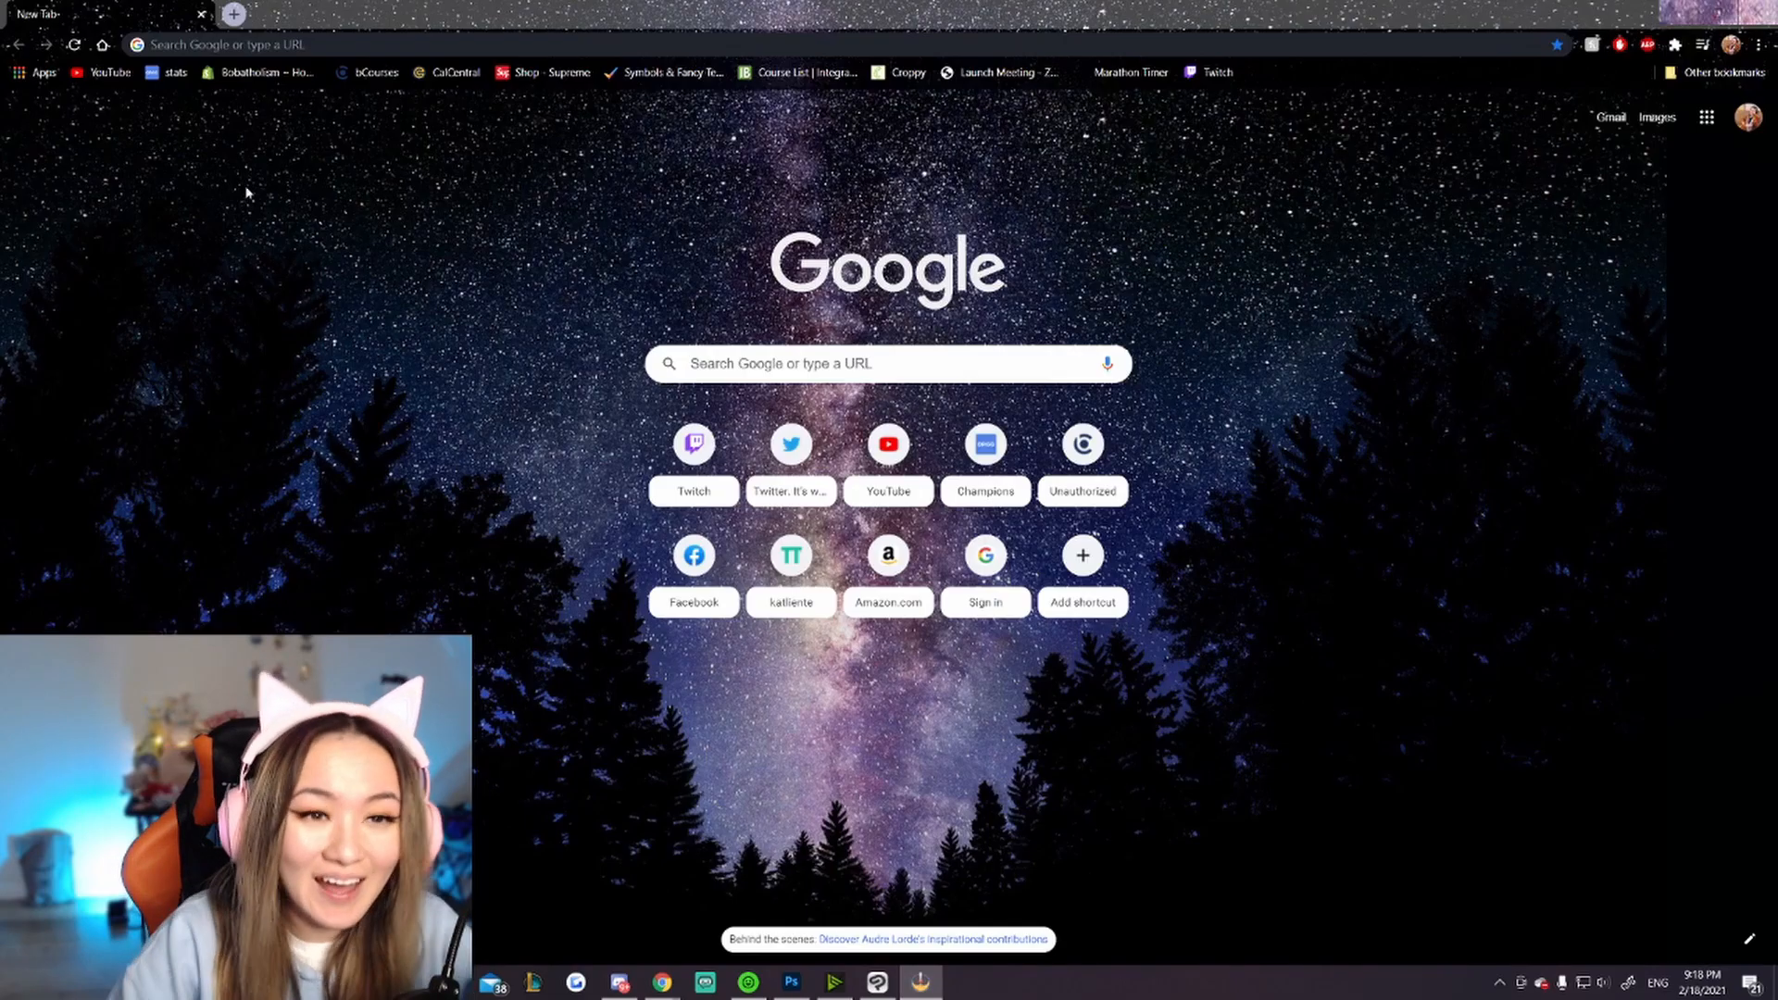
Step: Switch to the browser and open the Twitch Emote Resizer by searching for emote resizer
{"action": "left_click", "coordinate": [399, 39]}
{"action": "type", "text": "emote"}
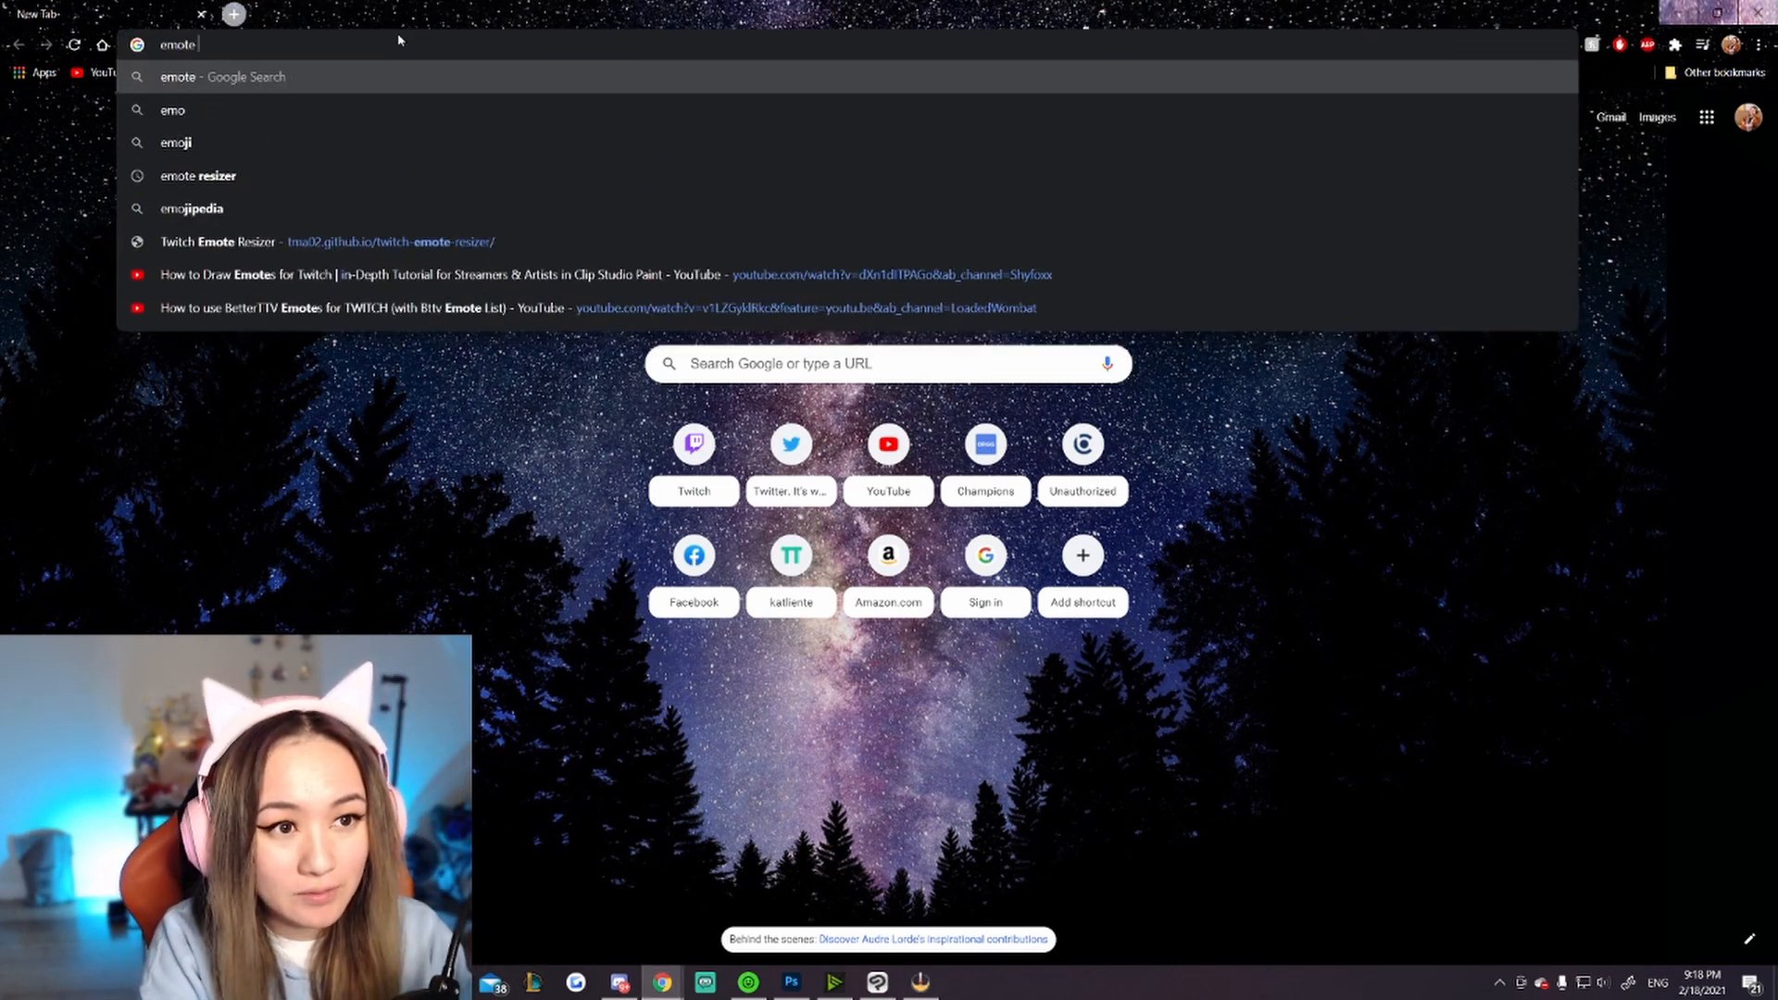
{"action": "type", "text": " resizer"}
{"action": "key", "text": "Return"}
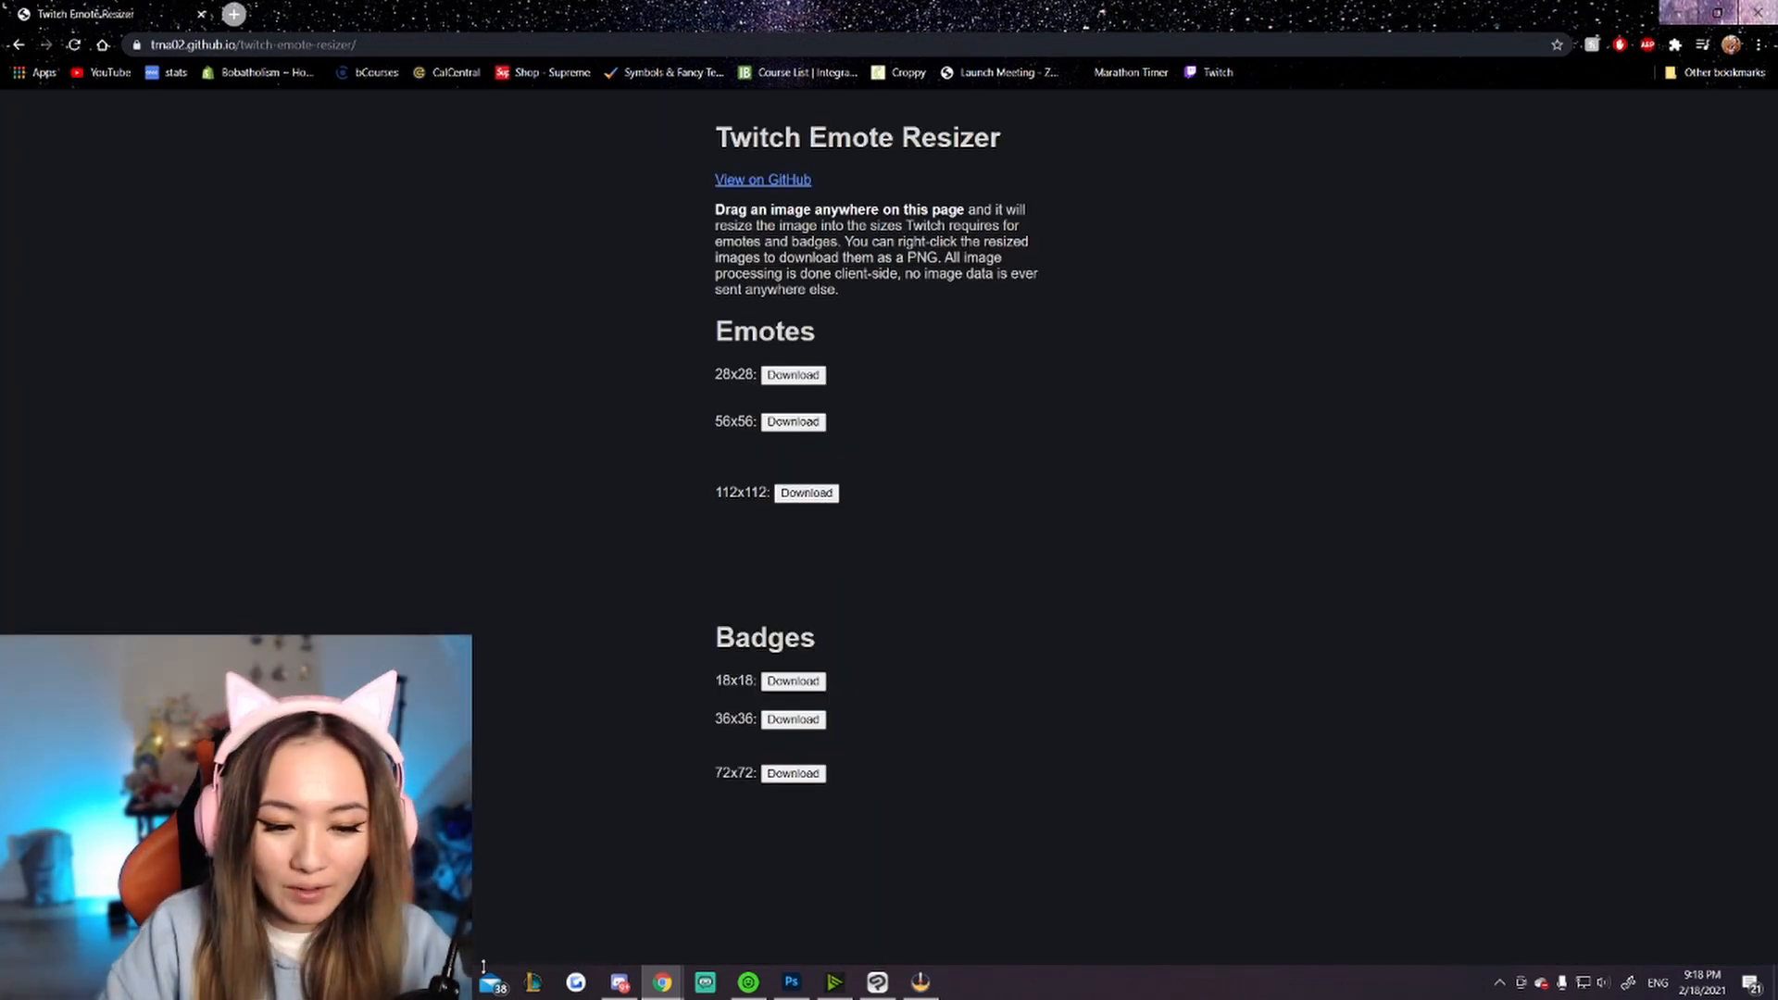
Step: Drag the bunny noms 1 image from the file folder onto the resizer page to generate the emote sizes
{"action": "left_click", "coordinate": [448, 982]}
{"action": "left_click_drag", "start_coordinate": [597, 189], "coordinate": [600, 444]}
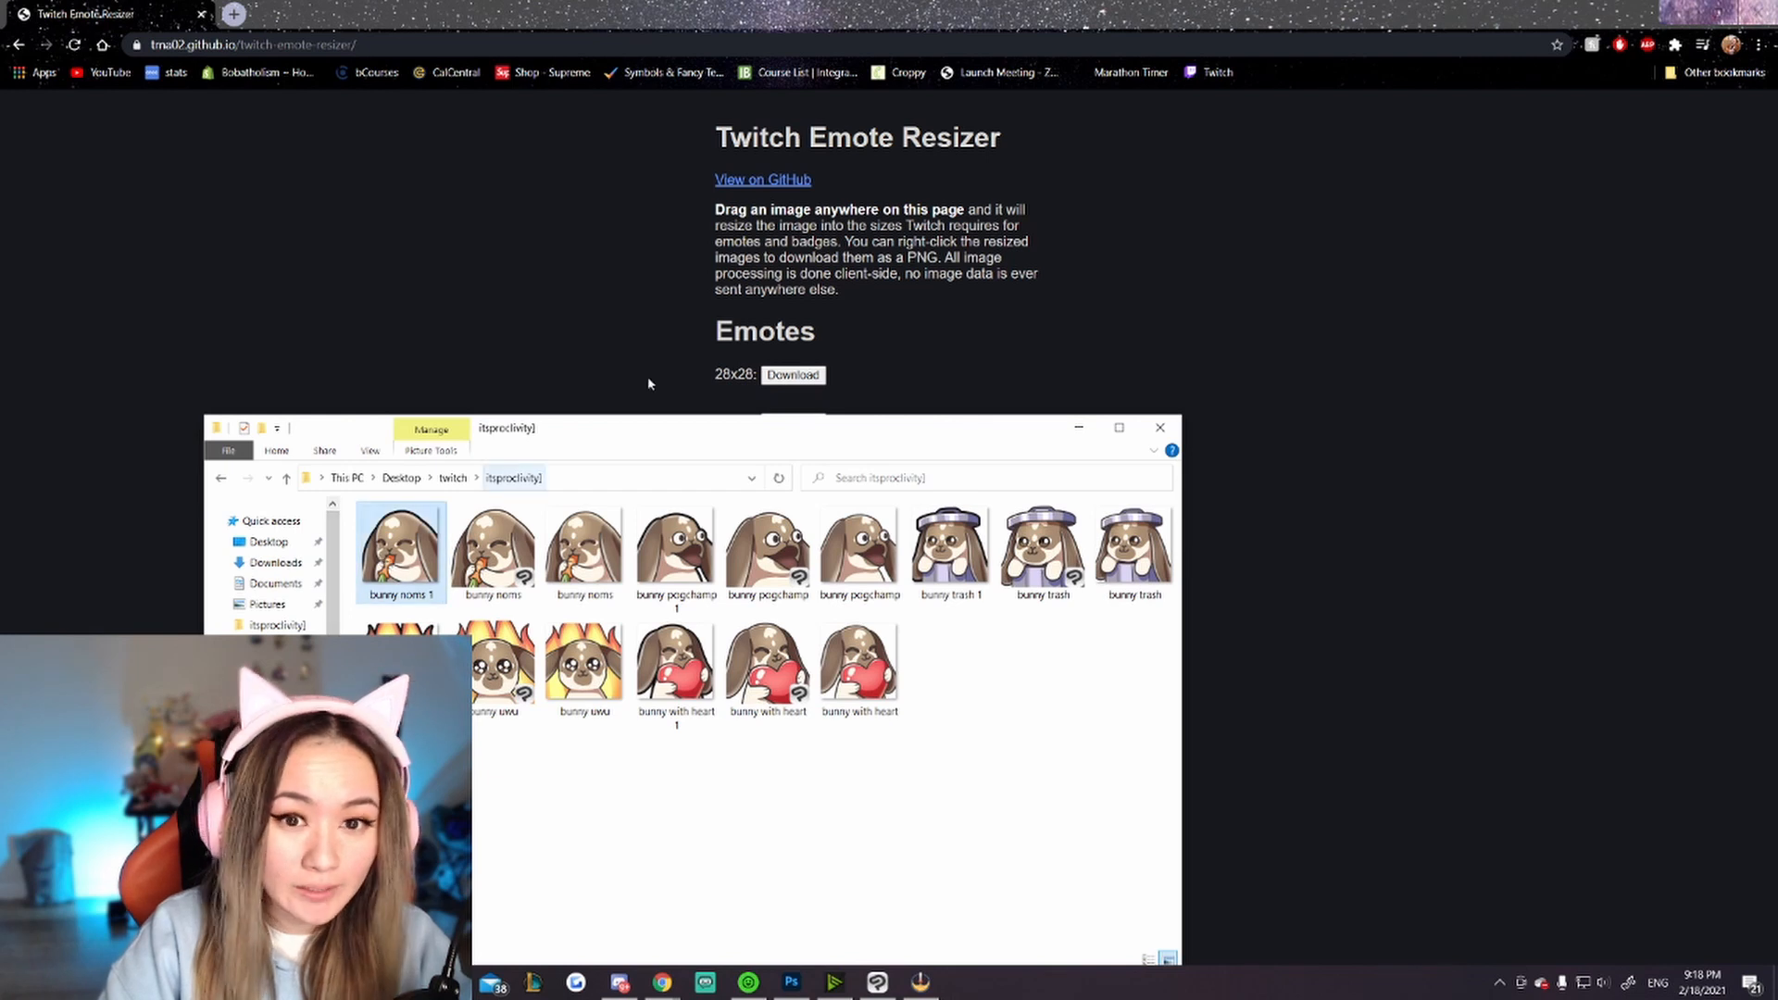
{"action": "left_click_drag", "start_coordinate": [647, 382], "coordinate": [933, 297]}
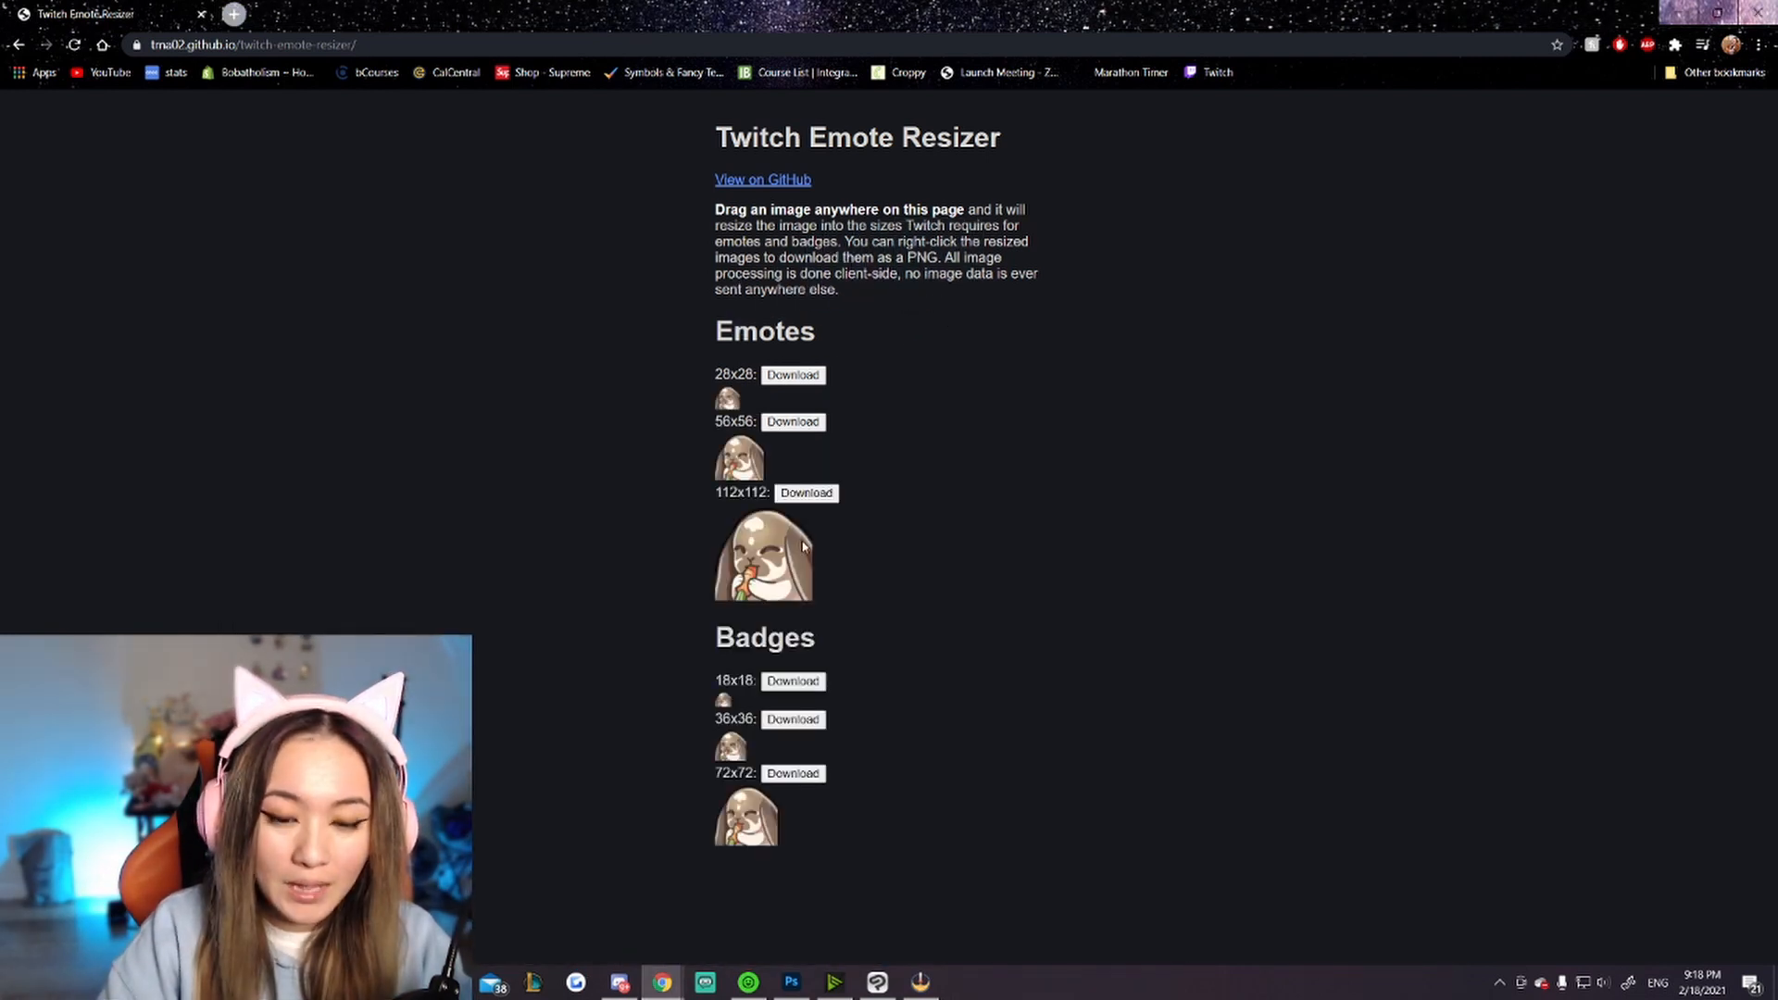